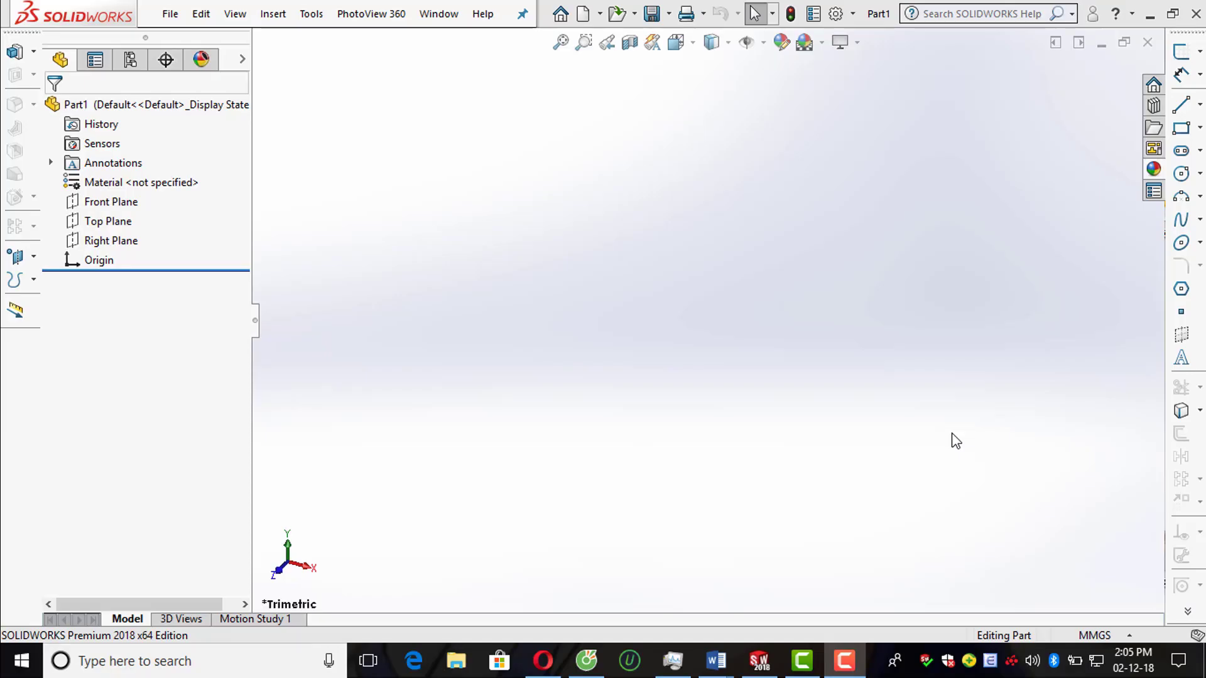
Step: Start a sketch on the Top Plane and draw a circle below the origin
{"action": "left_click", "coordinate": [1173, 53]}
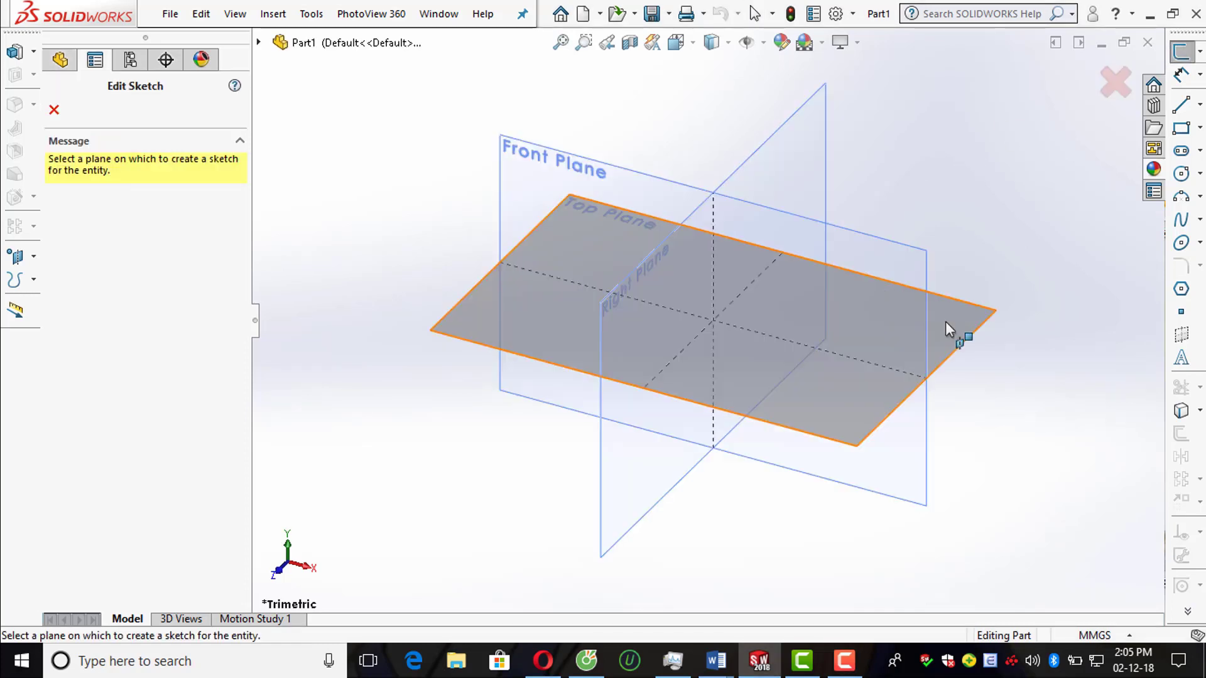
{"action": "left_click", "coordinate": [944, 322]}
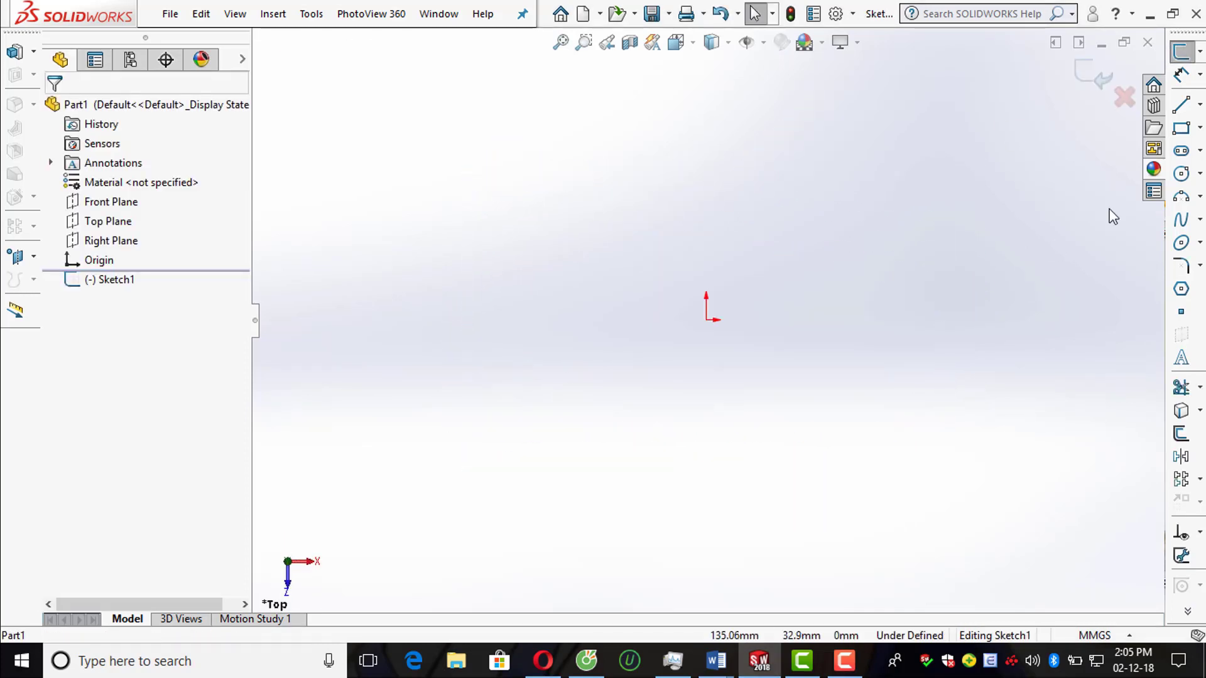
{"action": "left_click", "coordinate": [1181, 173]}
{"action": "left_click", "coordinate": [706, 408]}
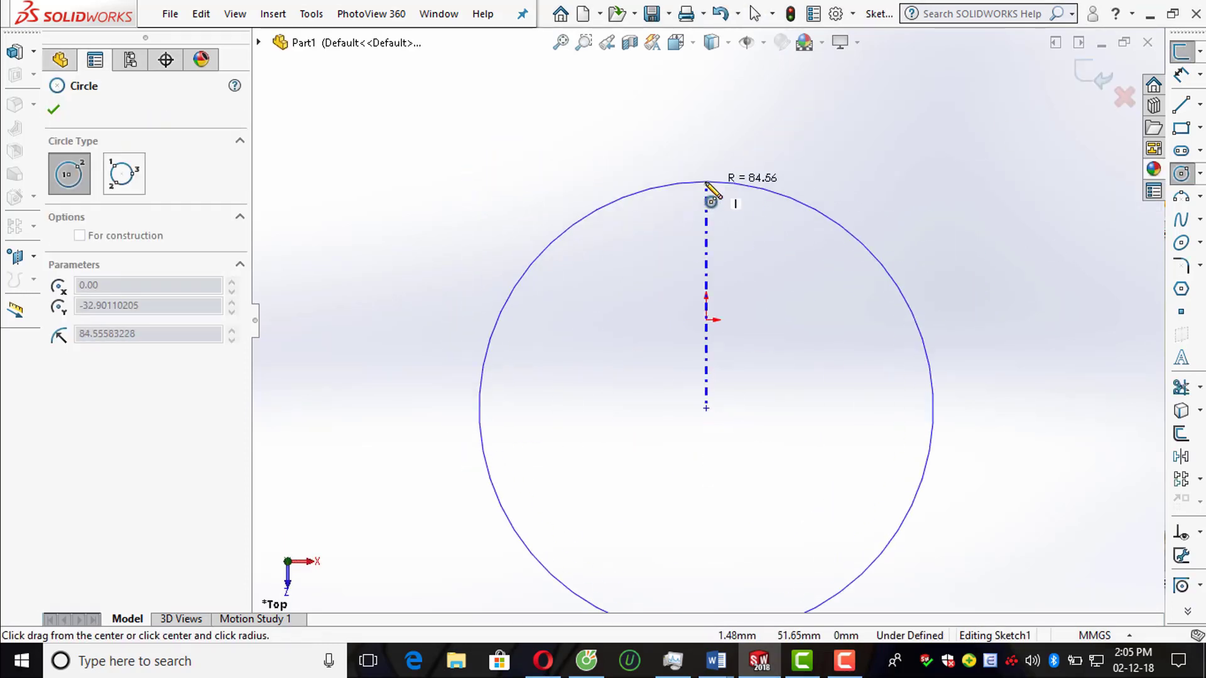
{"action": "left_click", "coordinate": [708, 182]}
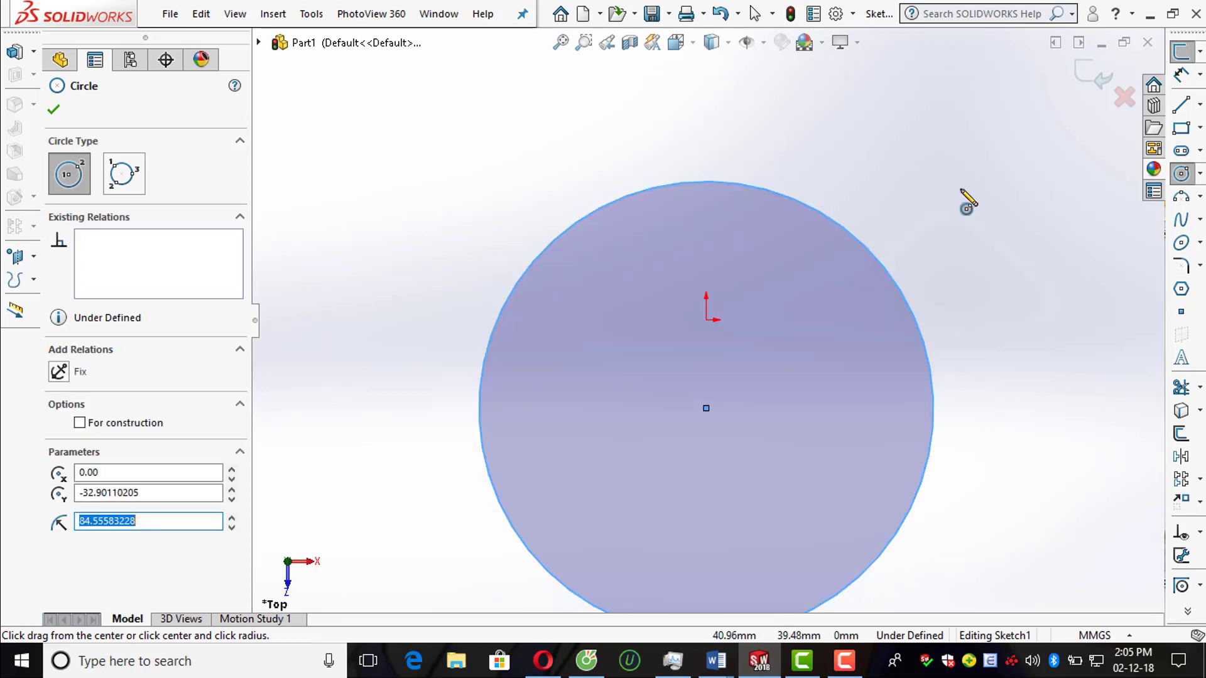
Step: Dimension the circle's diameter to 200 mm
{"action": "left_click", "coordinate": [1181, 74]}
{"action": "left_click", "coordinate": [932, 364]}
{"action": "left_click", "coordinate": [1004, 374]}
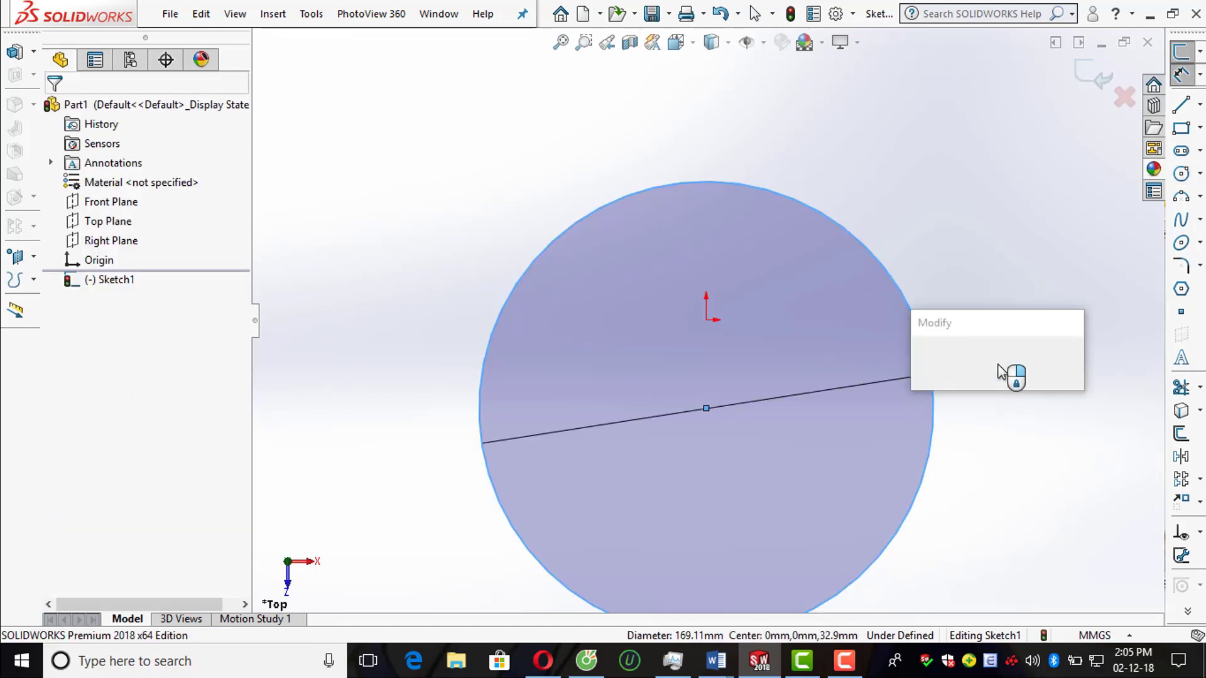
{"action": "type", "text": "200"}
{"action": "key", "text": "Return"}
Step: Dimension the circle's centre 80 mm from the origin
{"action": "left_click", "coordinate": [994, 362]}
{"action": "scroll", "coordinate": [721, 390], "scroll_direction": "up", "scroll_amount": 1}
{"action": "left_click", "coordinate": [706, 381]}
{"action": "left_click", "coordinate": [705, 320]}
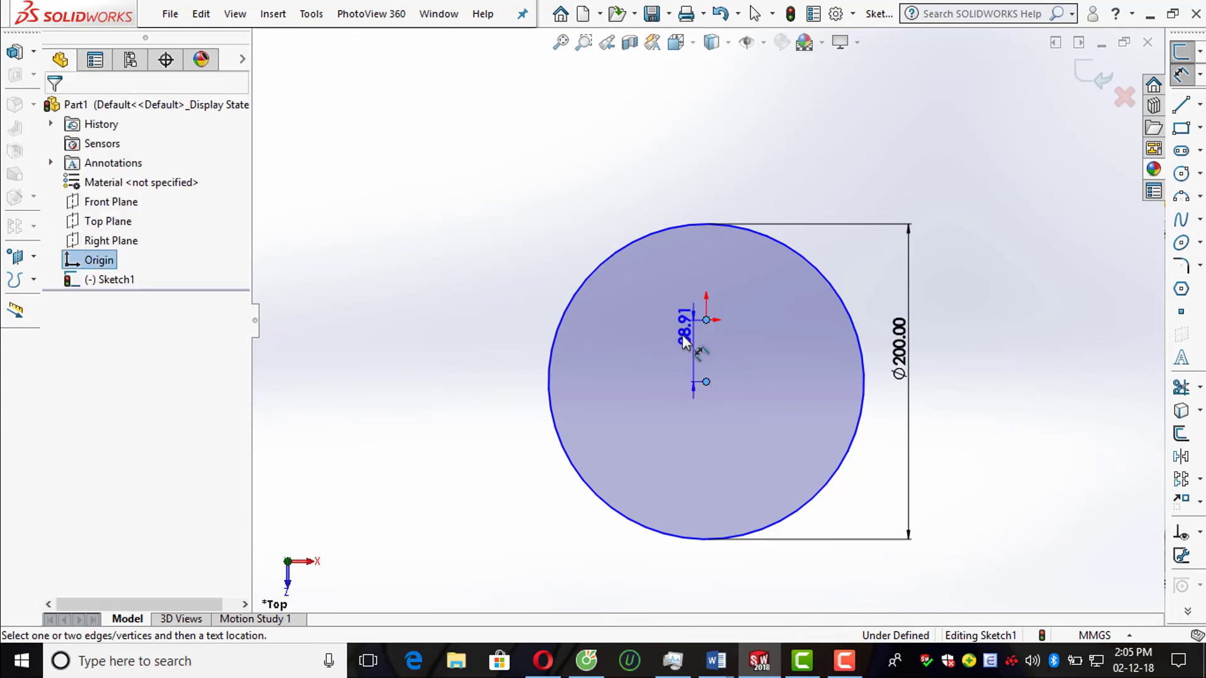
{"action": "left_click", "coordinate": [670, 353]}
{"action": "type", "text": "80"}
{"action": "key", "text": "Return"}
{"action": "key", "text": "Escape"}
Step: Add a Vertical relation between the circle's centre and the origin
{"action": "scroll", "coordinate": [688, 345], "scroll_direction": "up", "scroll_amount": 2}
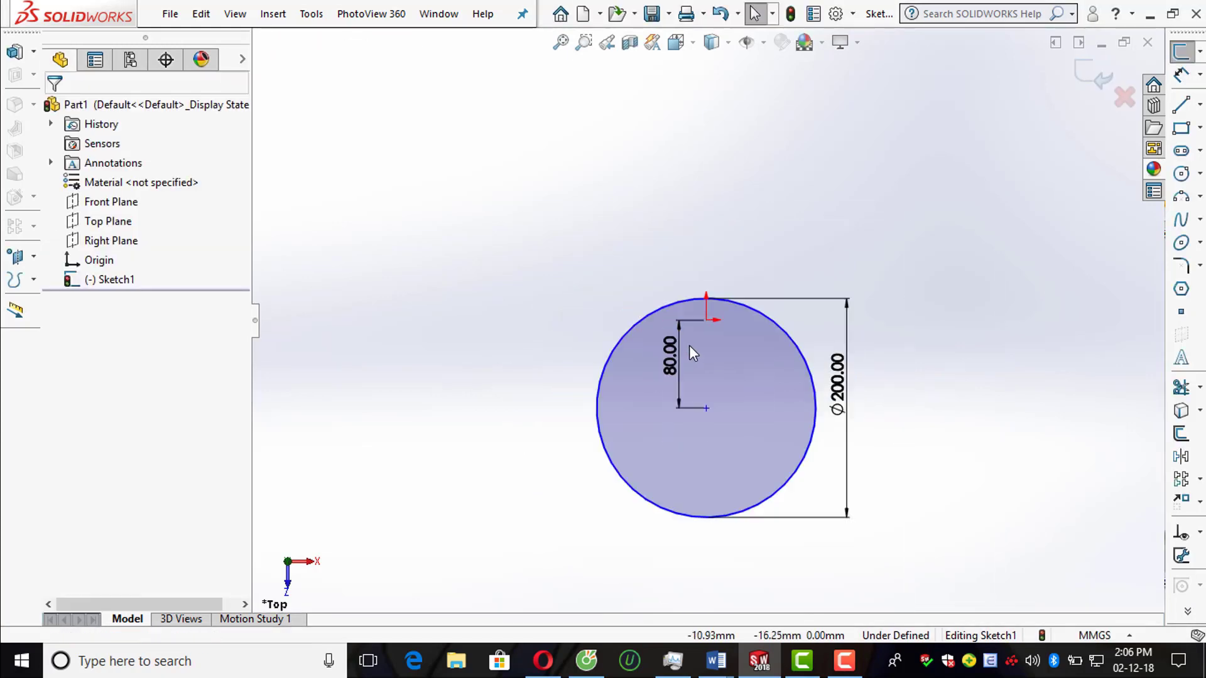
{"action": "scroll", "coordinate": [722, 298], "scroll_direction": "down", "scroll_amount": 4}
{"action": "left_click", "coordinate": [720, 294]}
{"action": "left_click", "coordinate": [720, 478], "text": "ctrl"}
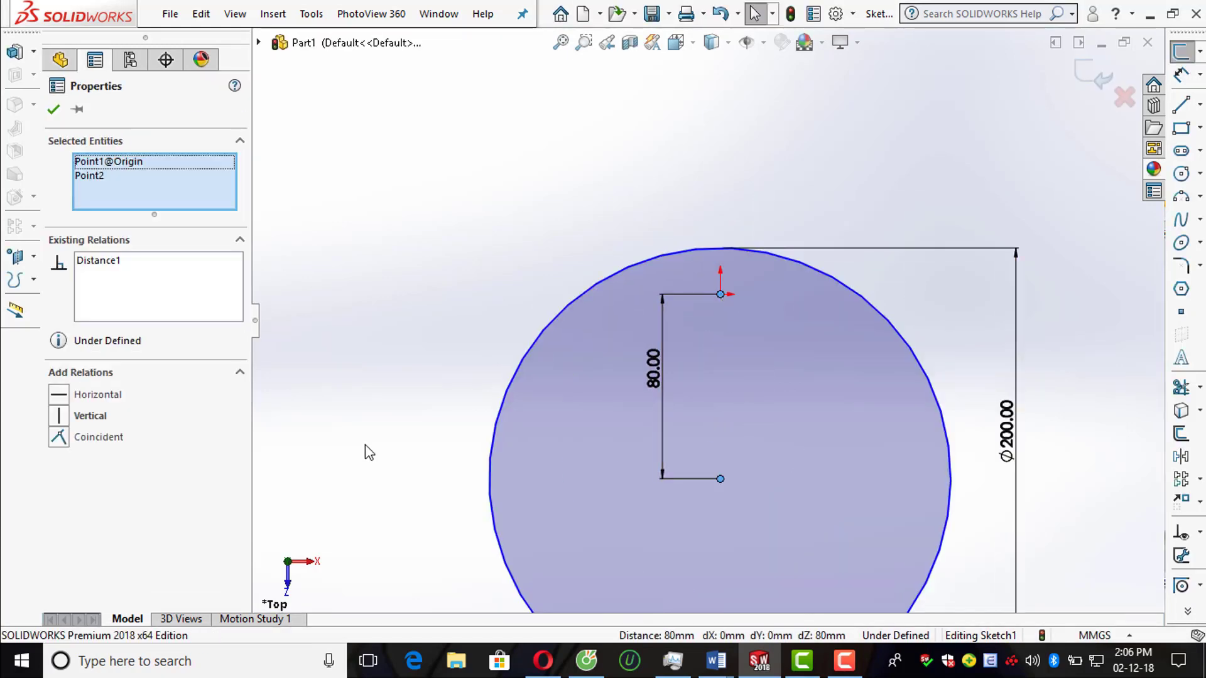
{"action": "left_click", "coordinate": [58, 415]}
{"action": "left_click", "coordinate": [445, 251]}
{"action": "key", "text": "z"}
{"action": "key", "text": "z"}
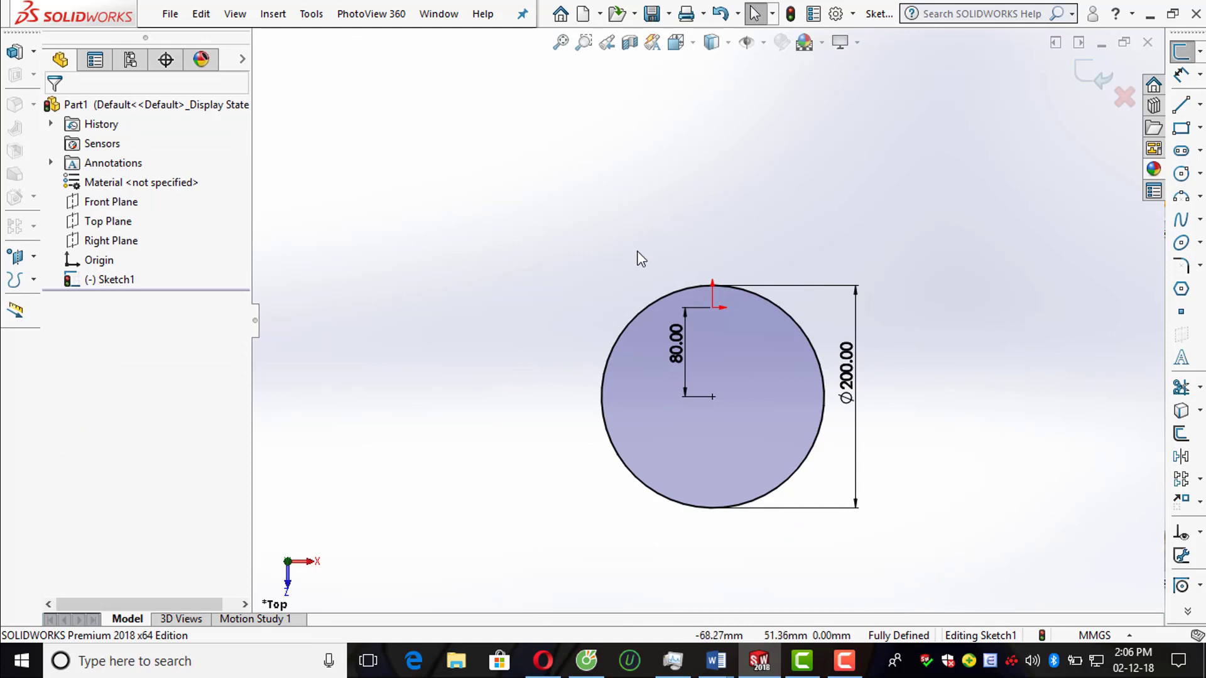
Step: Draw an infinite vertical centerline through the origin
{"action": "left_click", "coordinate": [1200, 104]}
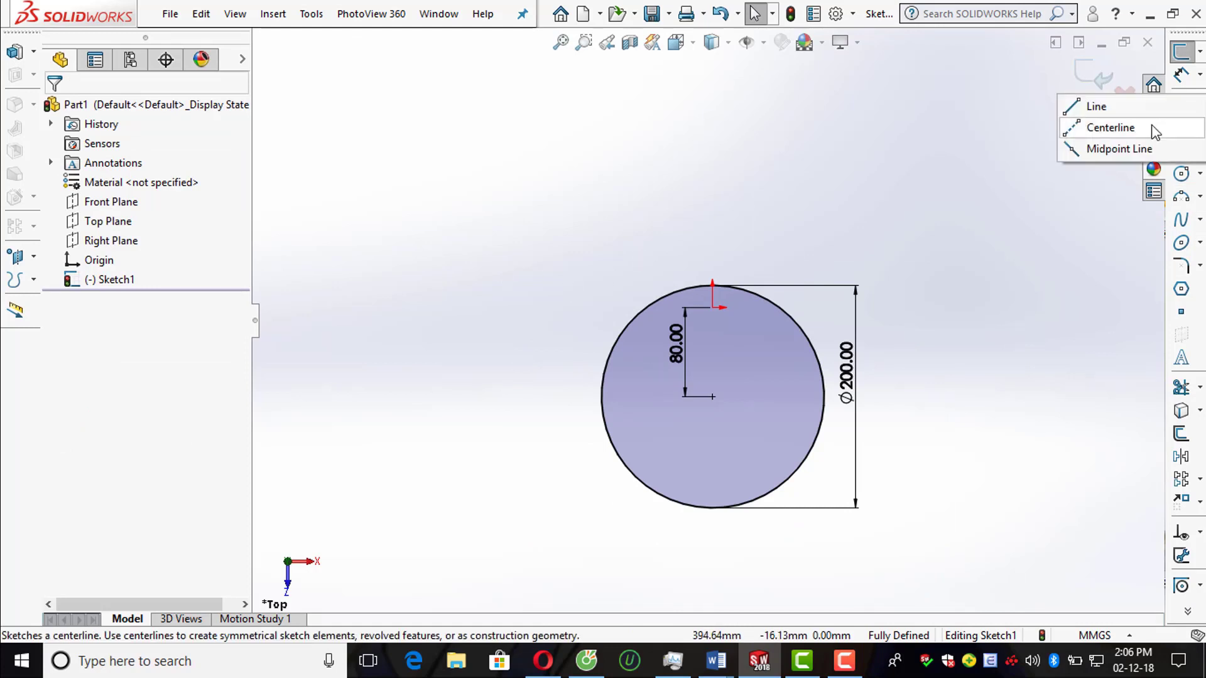
{"action": "left_click", "coordinate": [1157, 128]}
{"action": "left_click", "coordinate": [79, 331]}
{"action": "scroll", "coordinate": [655, 397], "scroll_direction": "down", "scroll_amount": 2}
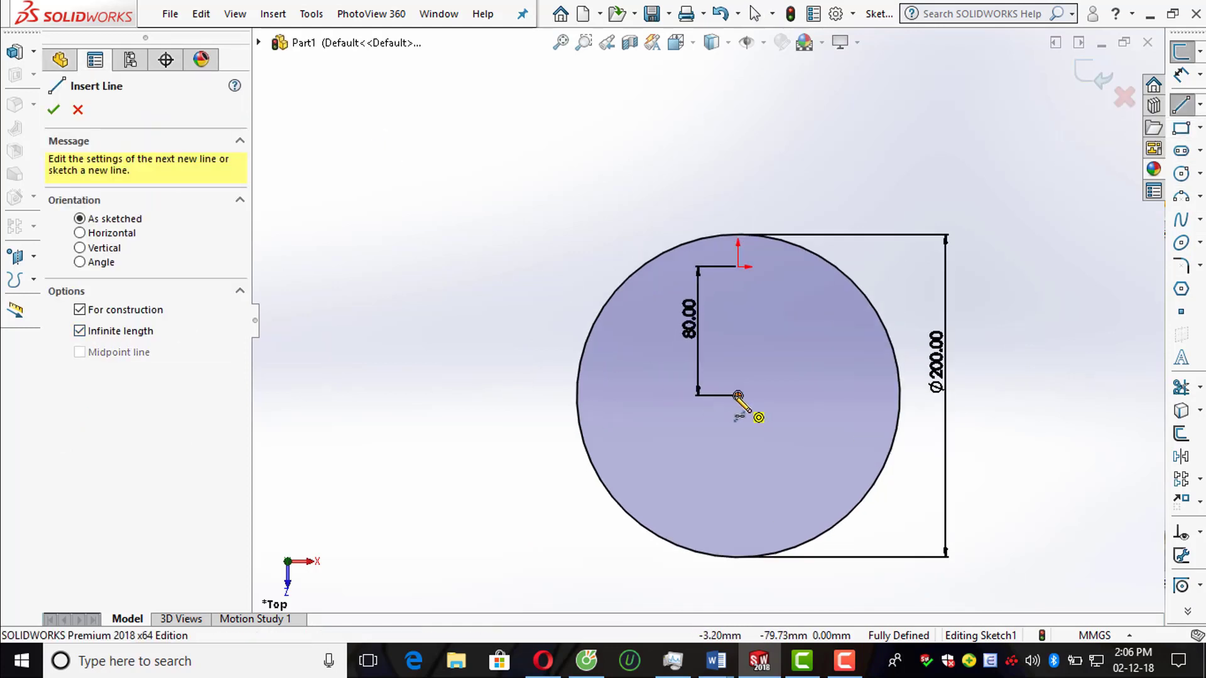
{"action": "left_click", "coordinate": [738, 396]}
{"action": "left_click", "coordinate": [746, 102]}
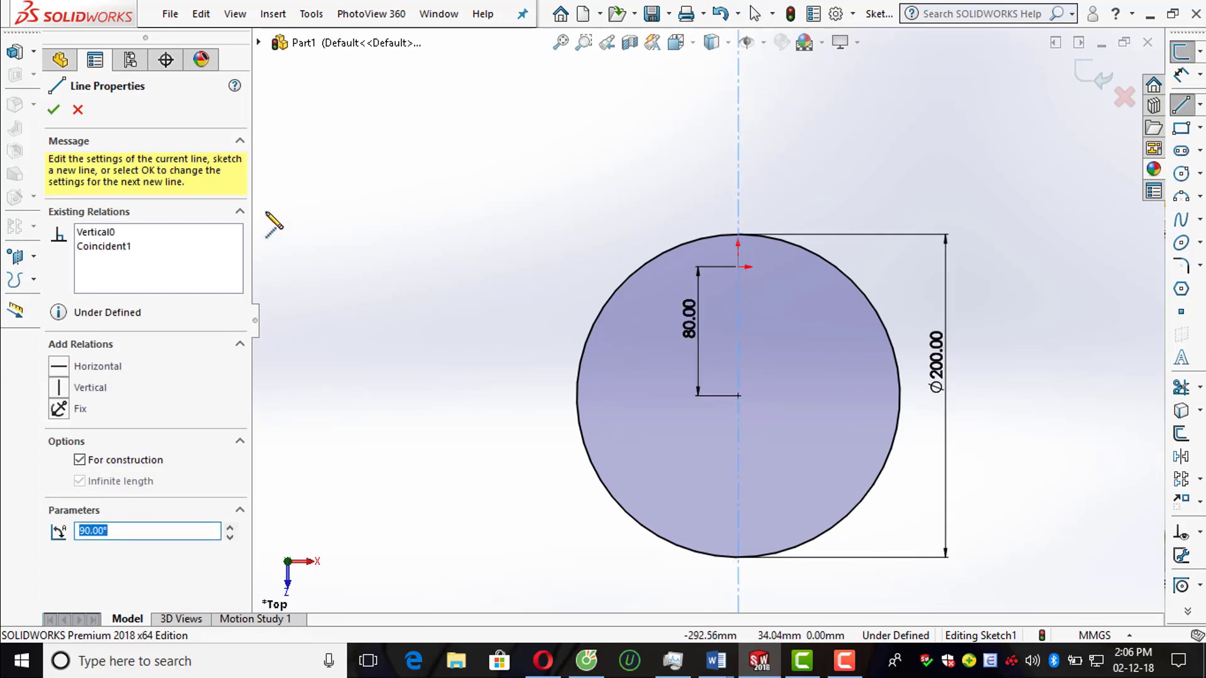
{"action": "key", "text": "Escape"}
Step: Offset the centerline 50 mm to the right and 50 mm to the left
{"action": "left_click", "coordinate": [1190, 436]}
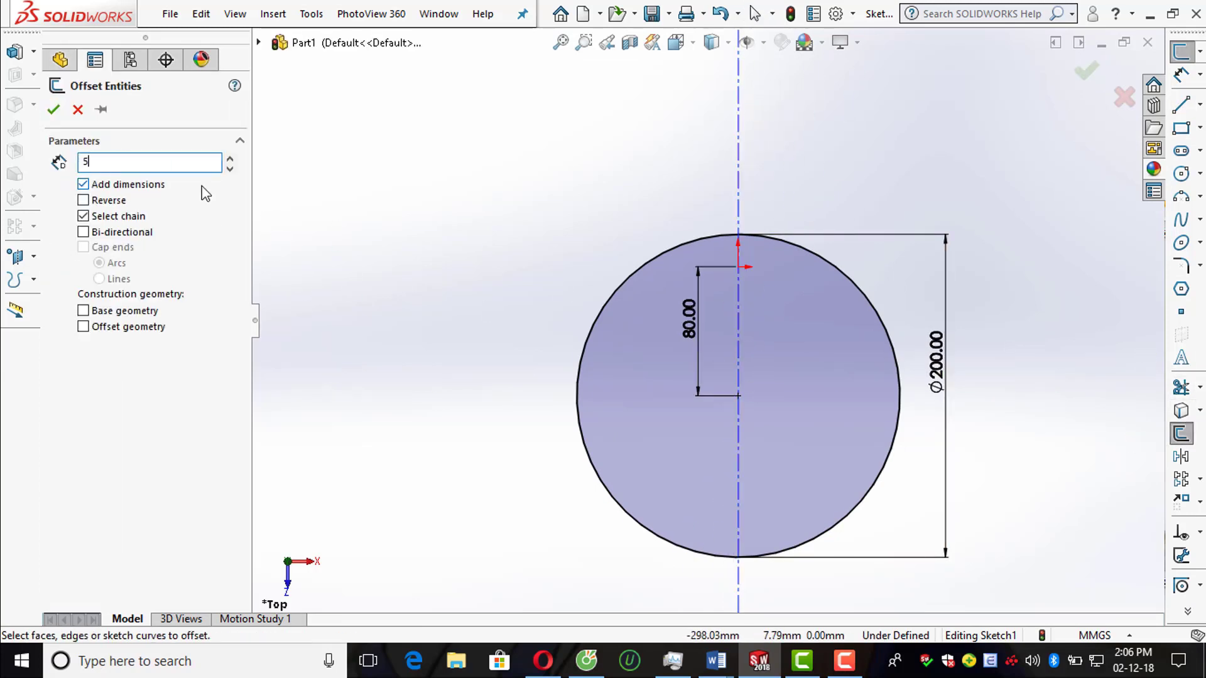
{"action": "left_click", "coordinate": [743, 149]}
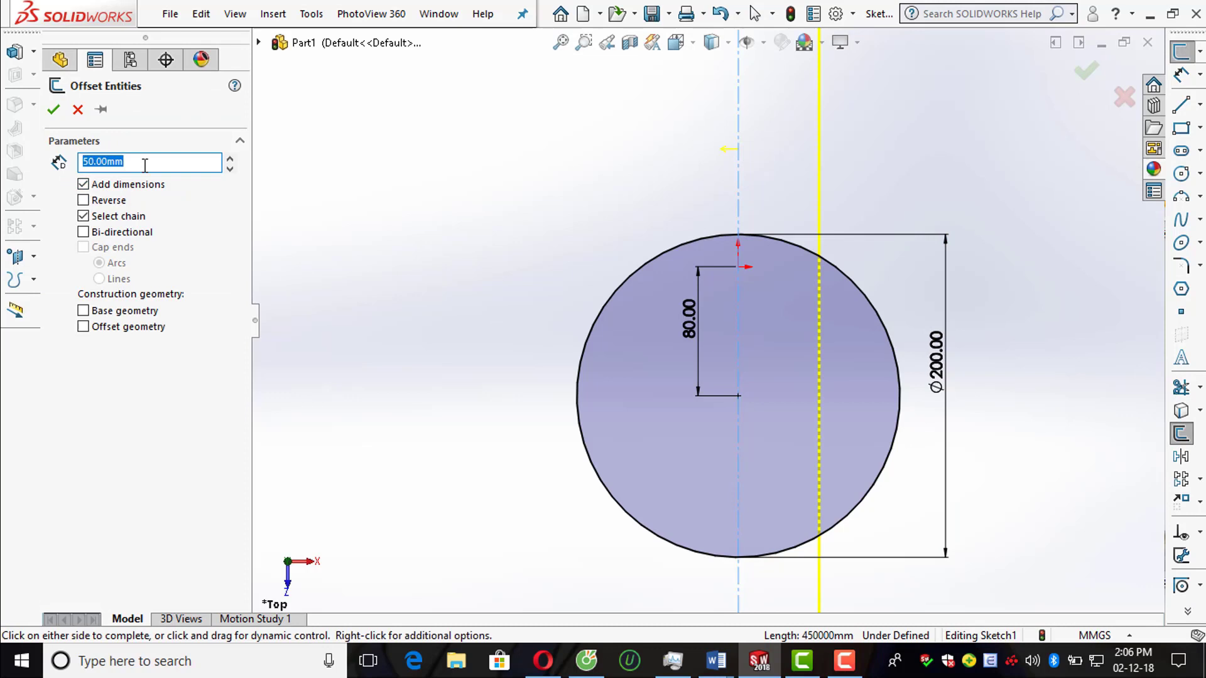
{"action": "left_click", "coordinate": [49, 110]}
{"action": "left_click", "coordinate": [1180, 433]}
{"action": "left_click", "coordinate": [740, 206]}
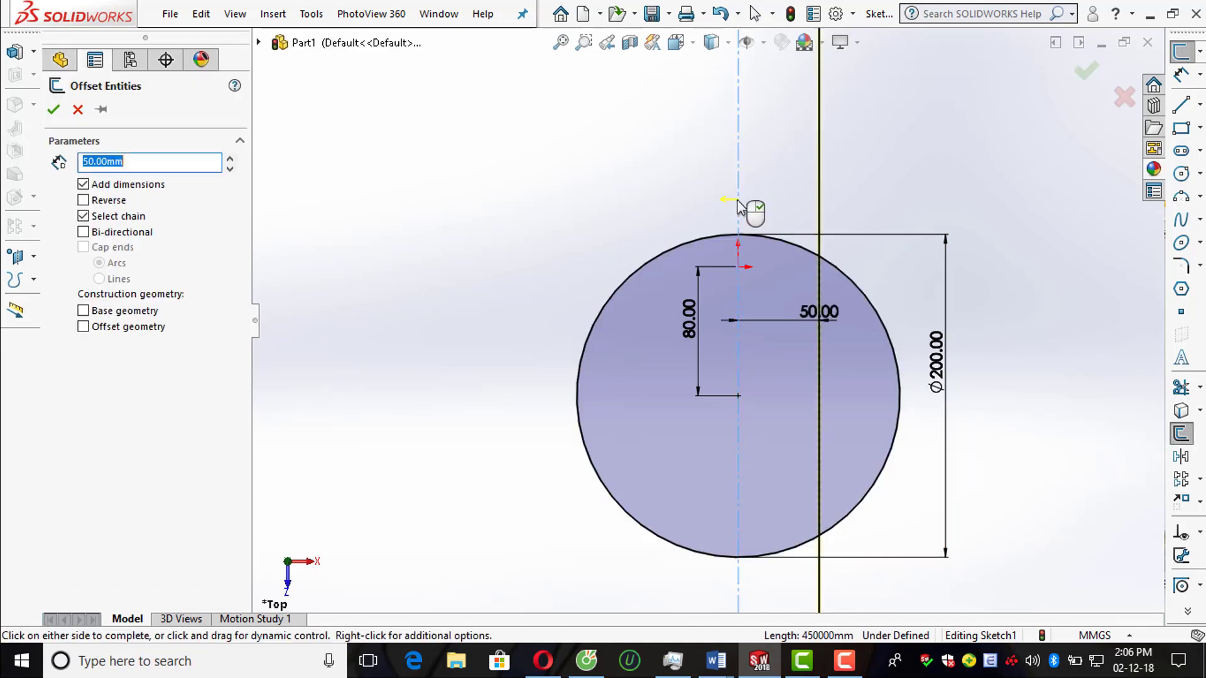
{"action": "left_click", "coordinate": [52, 113]}
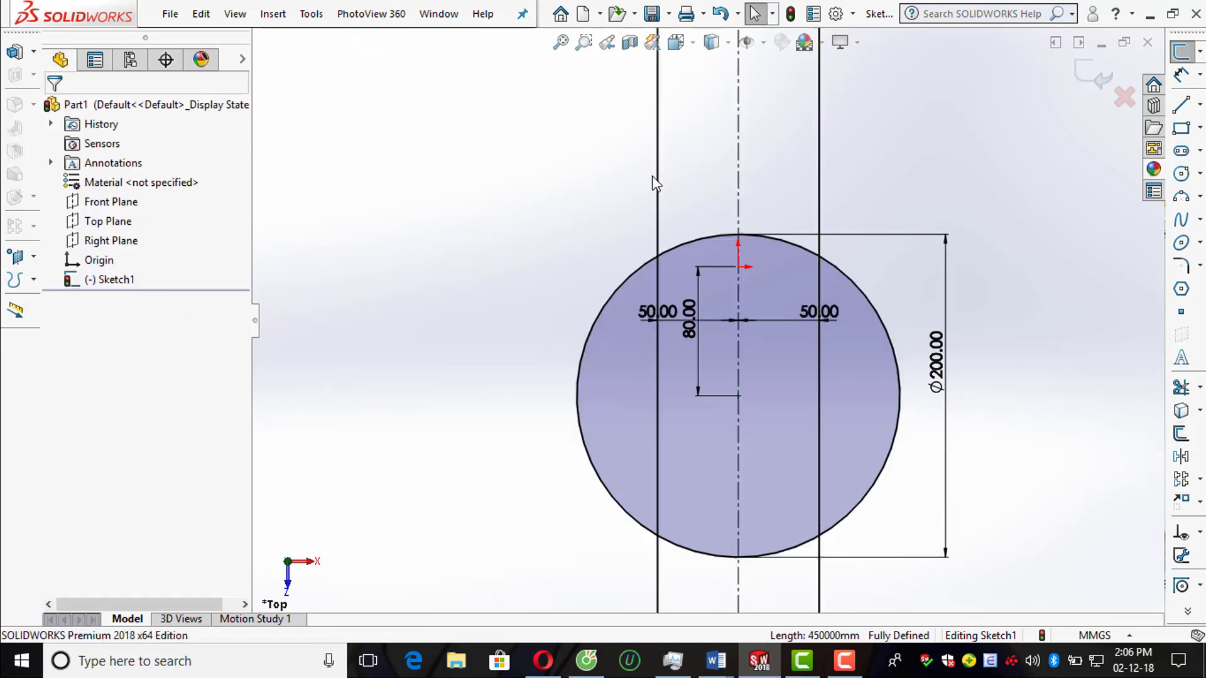
Step: Convert both offset lines to construction geometry
{"action": "left_click", "coordinate": [656, 182]}
{"action": "left_click", "coordinate": [818, 187], "text": "ctrl"}
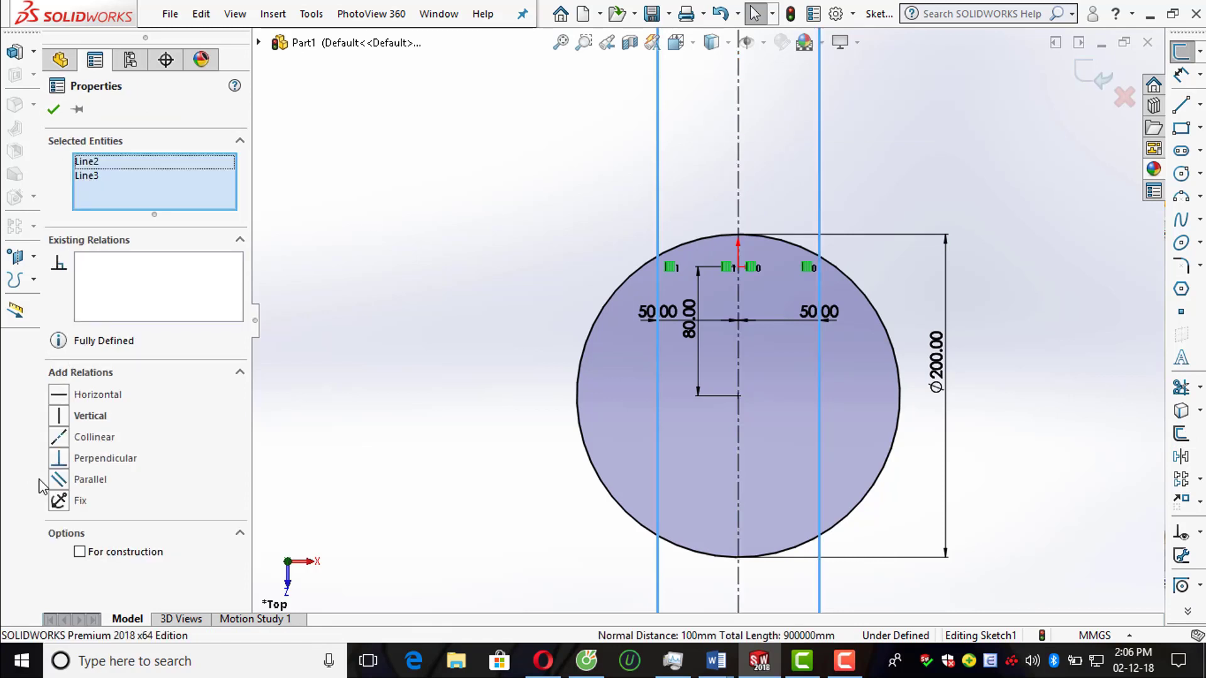
{"action": "left_click", "coordinate": [79, 553]}
{"action": "key", "text": "Escape"}
{"action": "scroll", "coordinate": [691, 301], "scroll_direction": "up", "scroll_amount": 2}
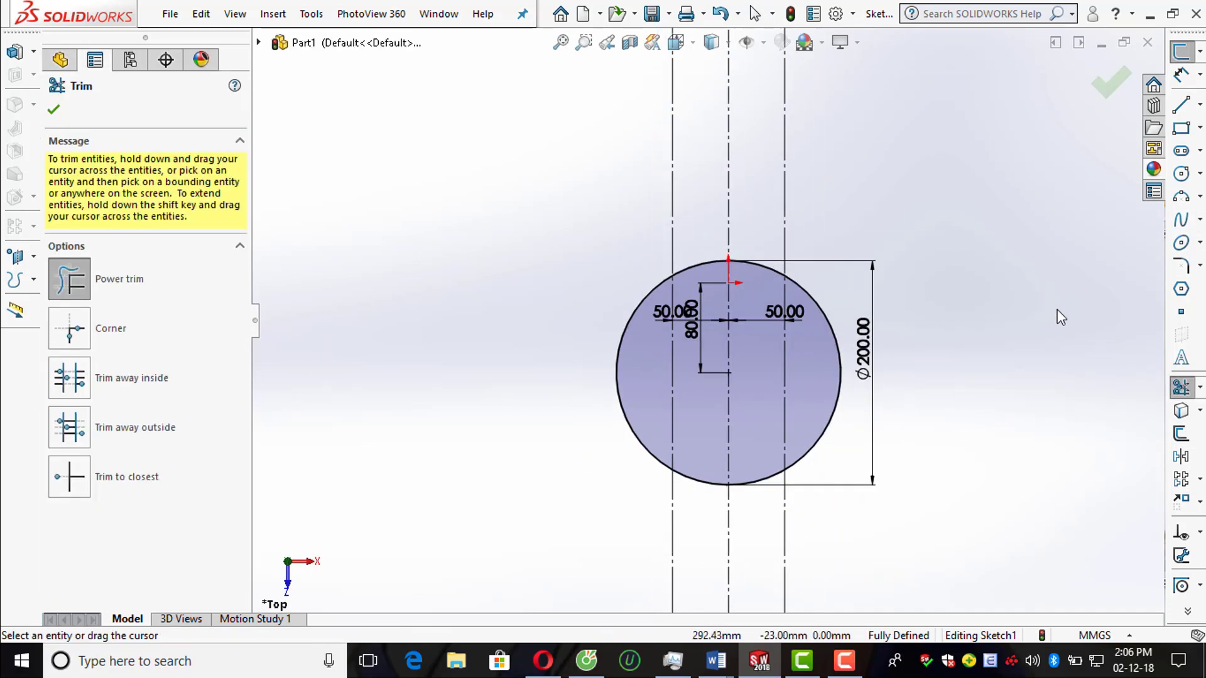
Step: Power-trim the circle's left and right sides outside the offset lines
{"action": "scroll", "coordinate": [722, 311], "scroll_direction": "up", "scroll_amount": 3}
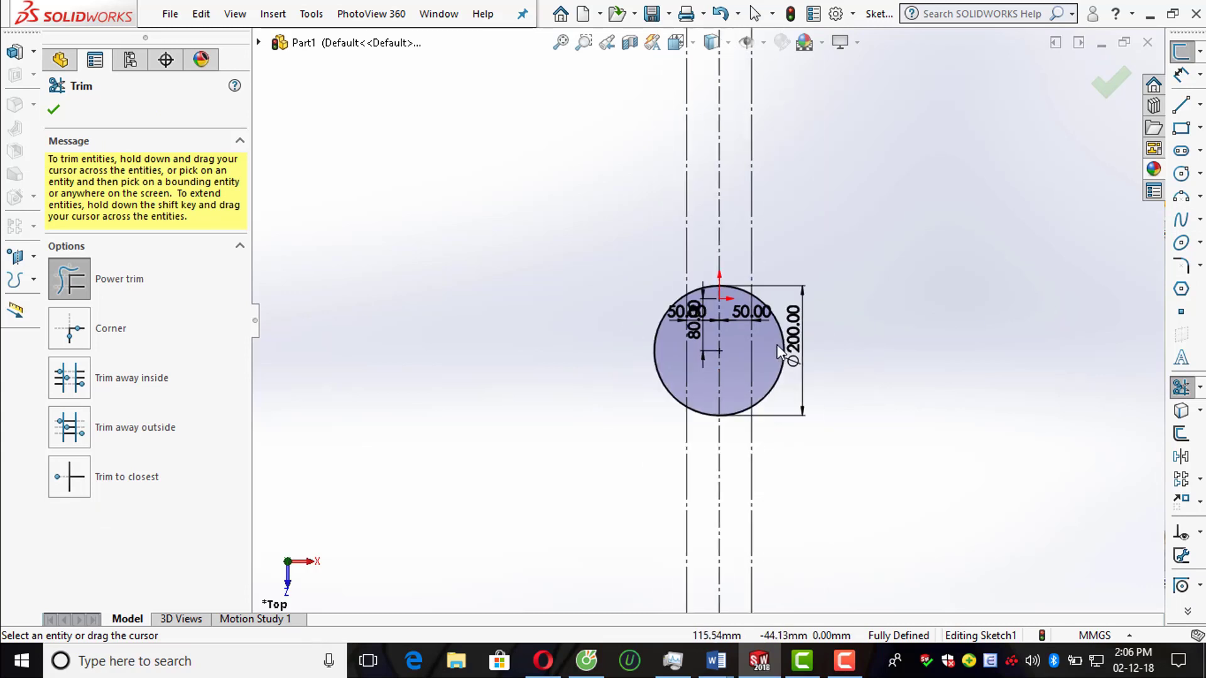
{"action": "scroll", "coordinate": [764, 289], "scroll_direction": "down", "scroll_amount": 5}
{"action": "left_click_drag", "start_coordinate": [763, 288], "coordinate": [641, 444]}
{"action": "scroll", "coordinate": [666, 459], "scroll_direction": "up", "scroll_amount": 2}
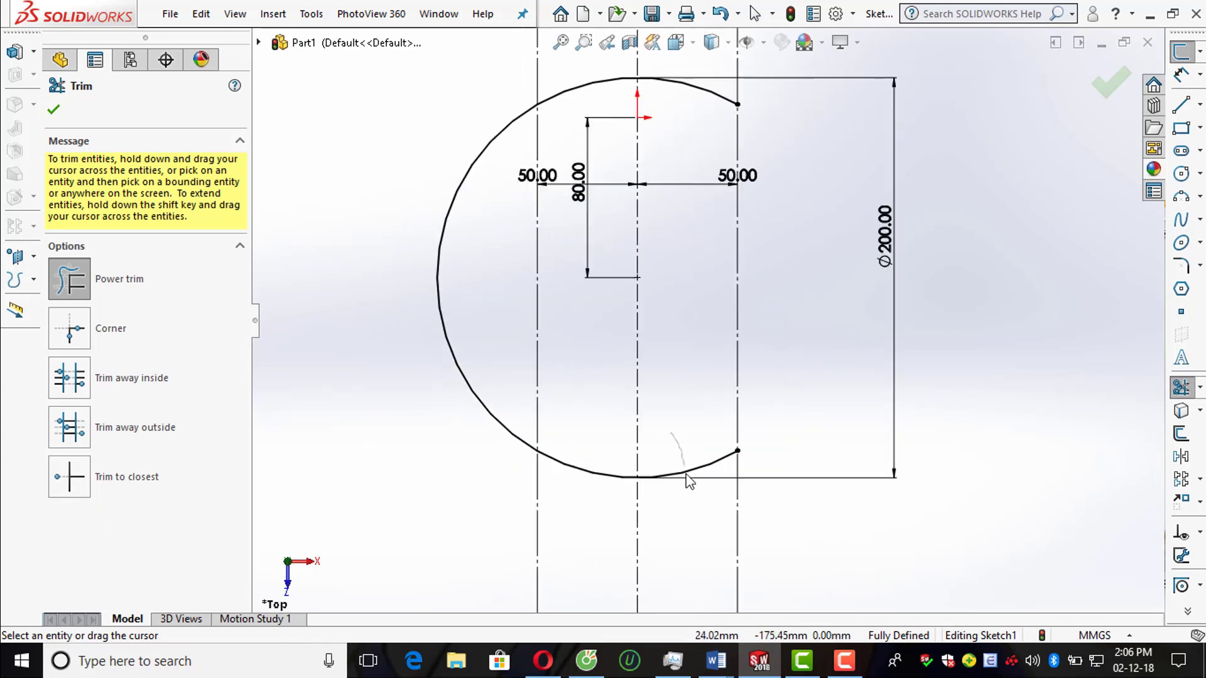
{"action": "left_click_drag", "start_coordinate": [489, 317], "coordinate": [433, 314]}
{"action": "scroll", "coordinate": [688, 286], "scroll_direction": "up", "scroll_amount": 3}
{"action": "scroll", "coordinate": [678, 189], "scroll_direction": "down", "scroll_amount": 3}
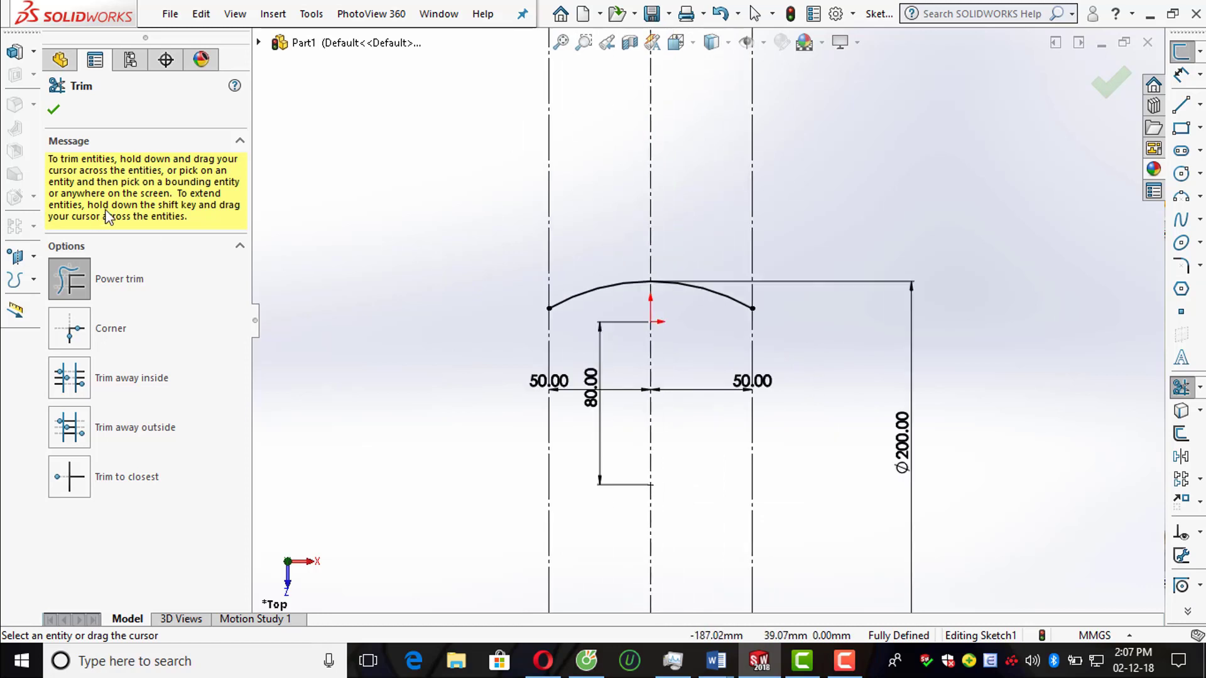
{"action": "left_click", "coordinate": [55, 111]}
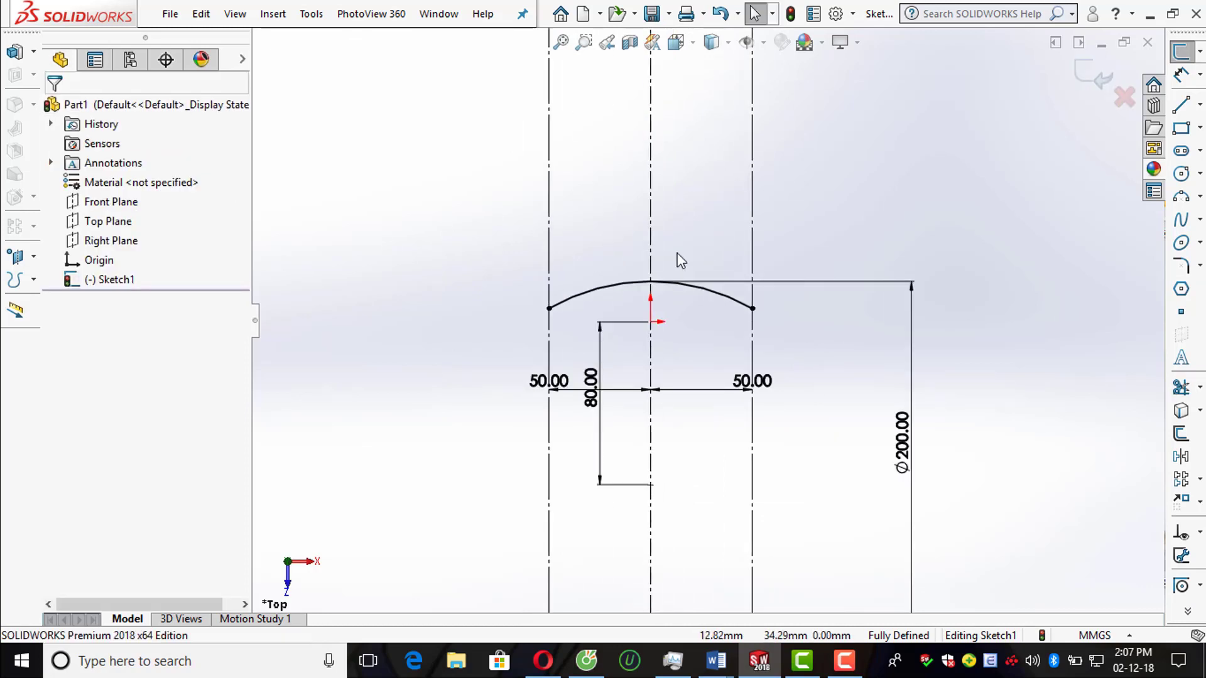
Step: Make the remaining top arc construction geometry
{"action": "scroll", "coordinate": [681, 261], "scroll_direction": "up", "scroll_amount": 3}
{"action": "left_click", "coordinate": [721, 329]}
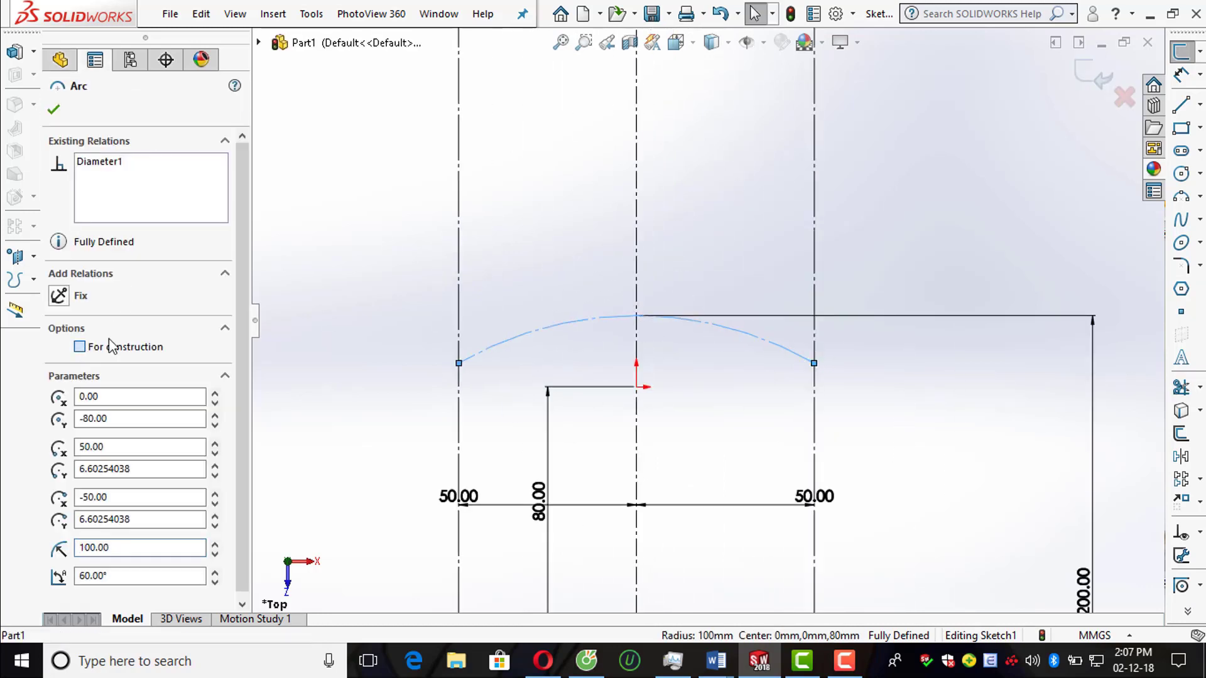
{"action": "left_click", "coordinate": [54, 110]}
{"action": "scroll", "coordinate": [903, 202], "scroll_direction": "up", "scroll_amount": 2}
{"action": "scroll", "coordinate": [903, 202], "scroll_direction": "up", "scroll_amount": 1}
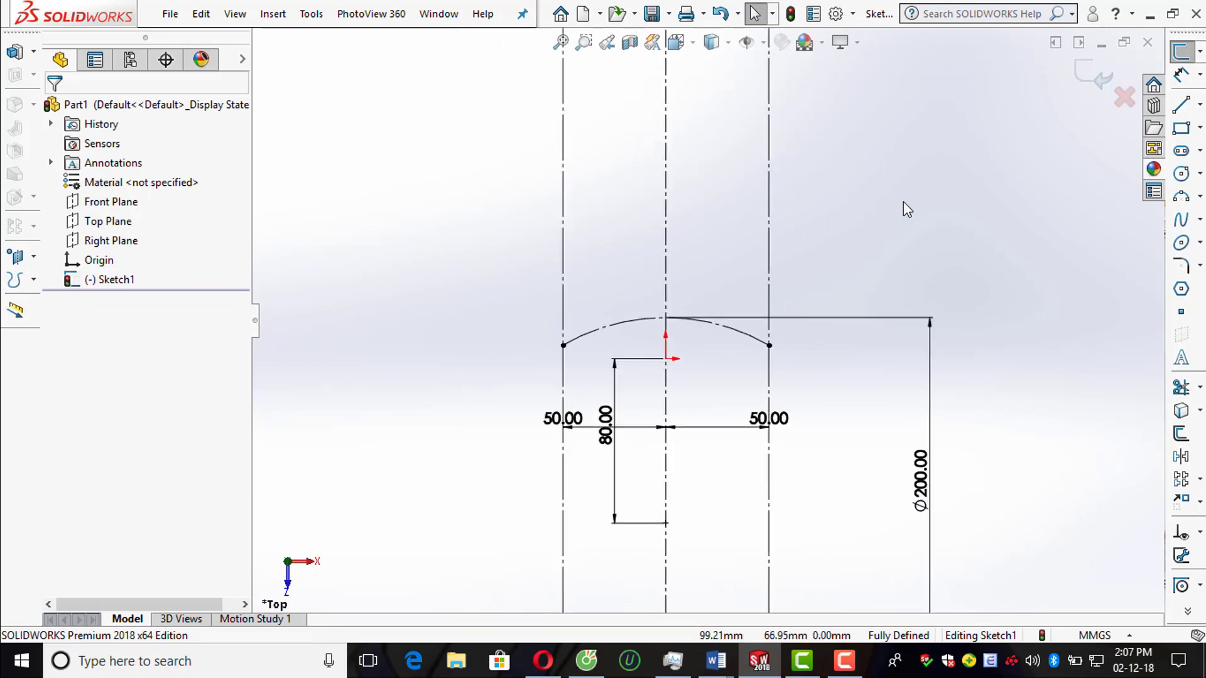
Step: Draw six small circles centred along the construction arc
{"action": "left_click", "coordinate": [1181, 173]}
{"action": "scroll", "coordinate": [691, 323], "scroll_direction": "up", "scroll_amount": 5}
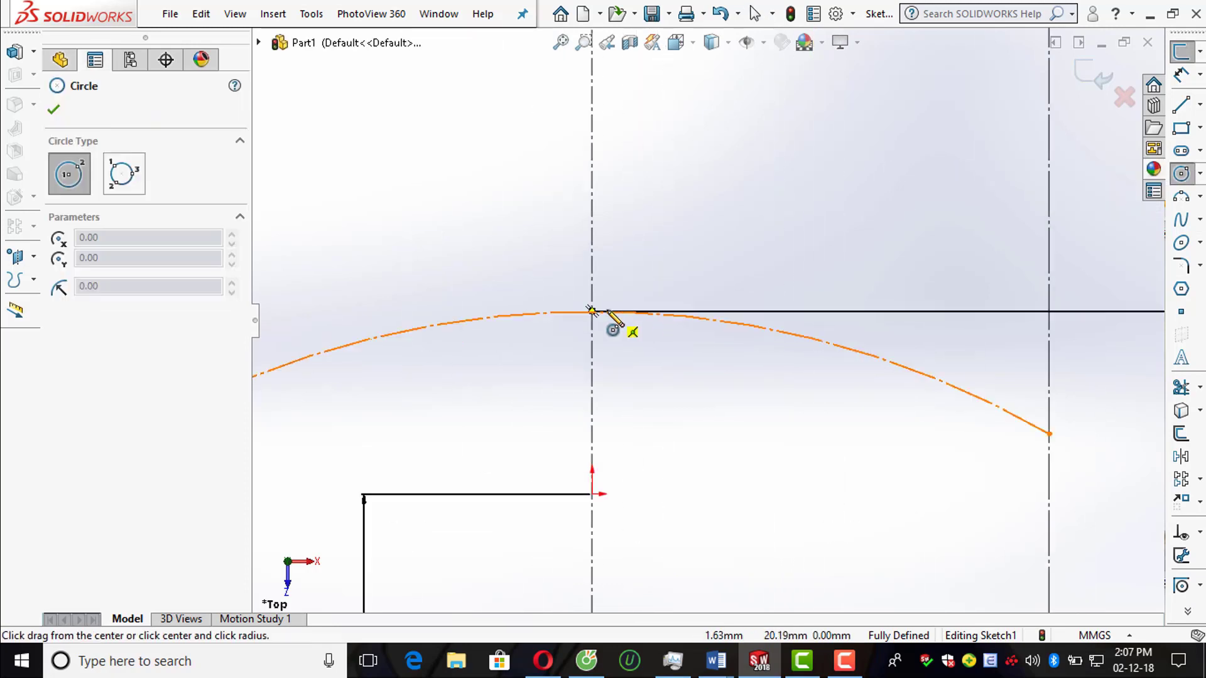
{"action": "left_click", "coordinate": [592, 311]}
{"action": "left_click", "coordinate": [619, 270]}
{"action": "scroll", "coordinate": [705, 321], "scroll_direction": "down", "scroll_amount": 2}
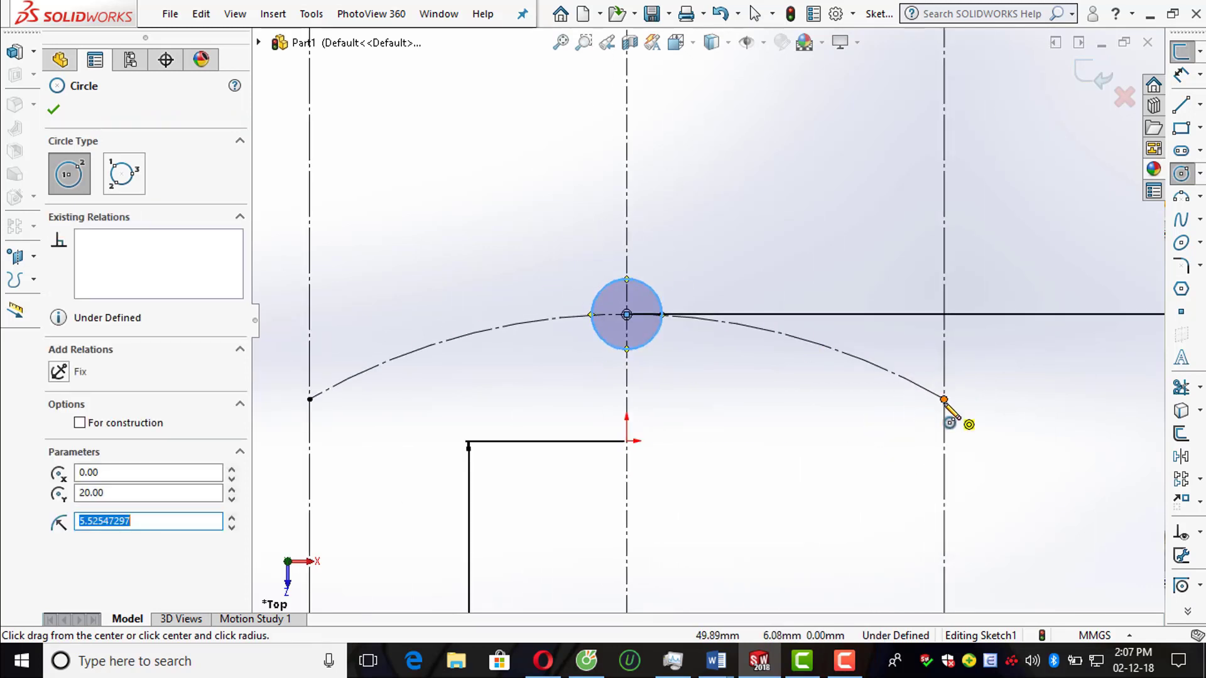
{"action": "left_click", "coordinate": [944, 399]}
{"action": "left_click", "coordinate": [917, 393]}
{"action": "left_click", "coordinate": [873, 364]}
{"action": "left_click", "coordinate": [814, 342]}
{"action": "left_click", "coordinate": [840, 344]}
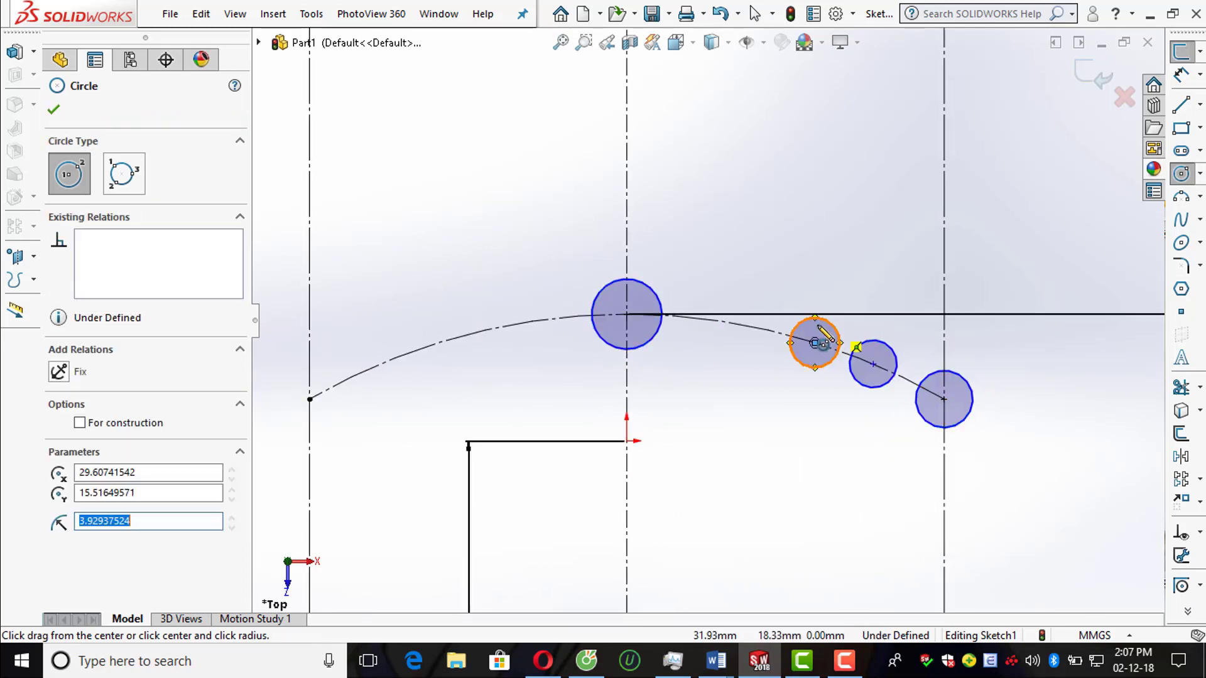
{"action": "left_click", "coordinate": [756, 327]}
{"action": "left_click", "coordinate": [725, 326]}
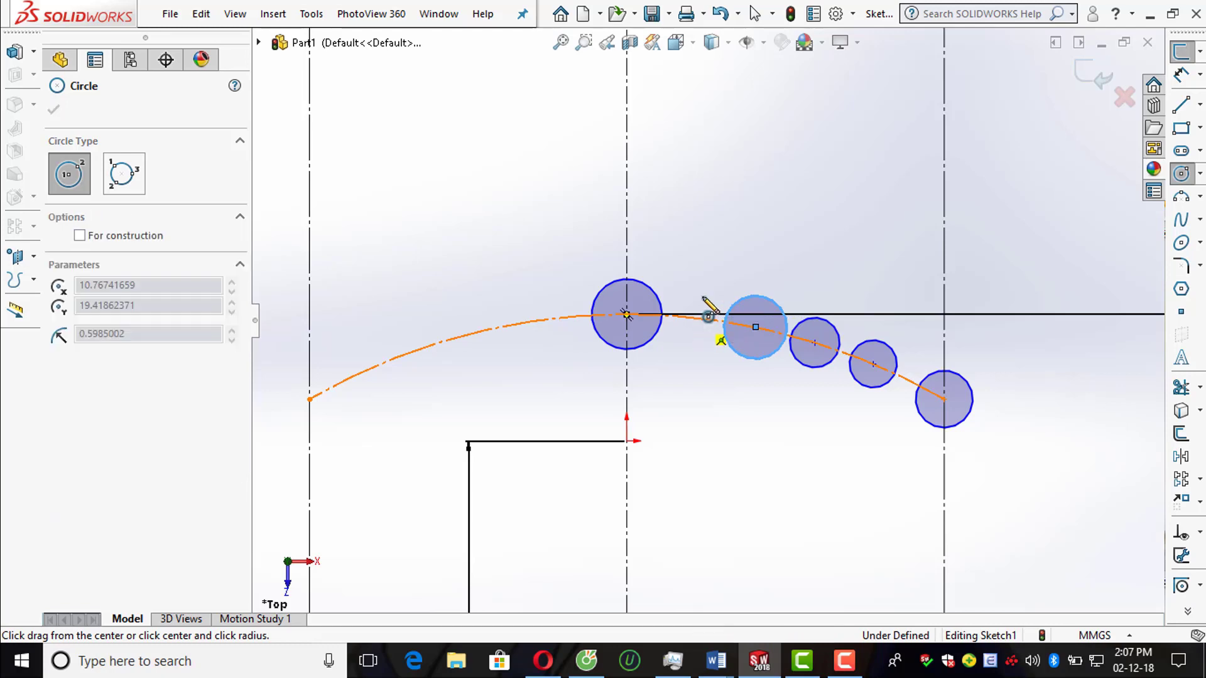
{"action": "left_click", "coordinate": [713, 302]}
{"action": "key", "text": "Escape"}
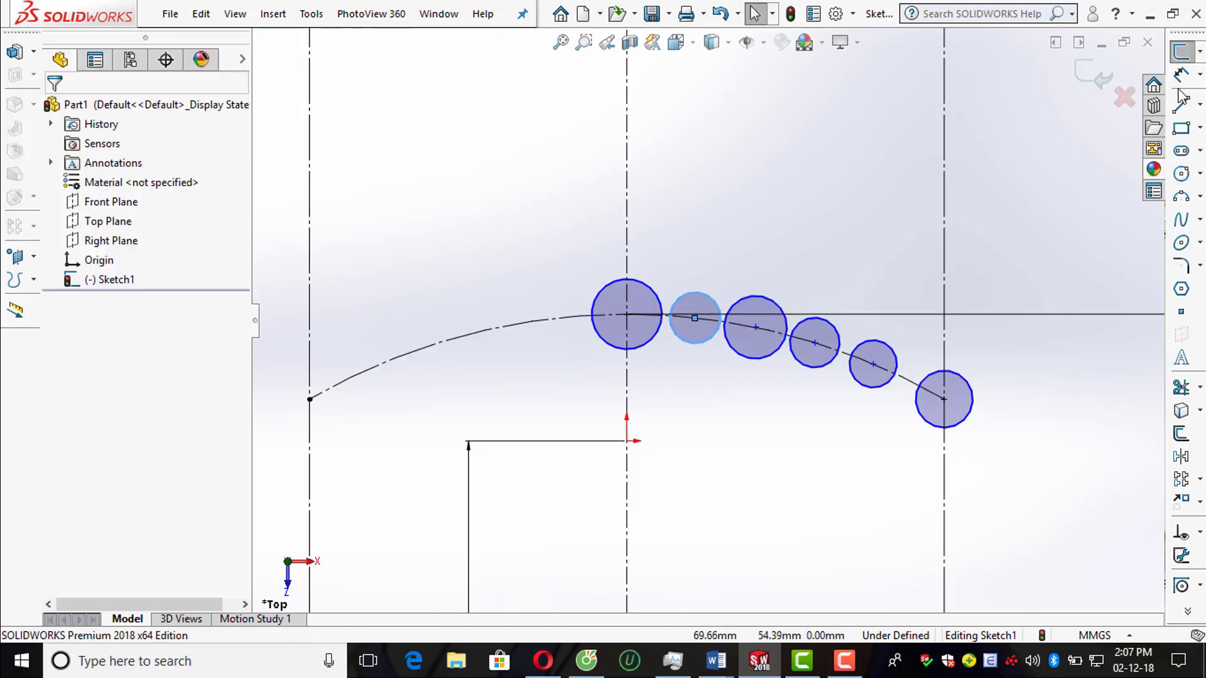
Step: Dimension the centre circle Ø14 and the end circle Ø8
{"action": "left_click", "coordinate": [1180, 74]}
{"action": "scroll", "coordinate": [538, 263], "scroll_direction": "down", "scroll_amount": 3}
{"action": "left_click", "coordinate": [725, 314]}
{"action": "left_click", "coordinate": [782, 248]}
{"action": "type", "text": "14"}
{"action": "key", "text": "Return"}
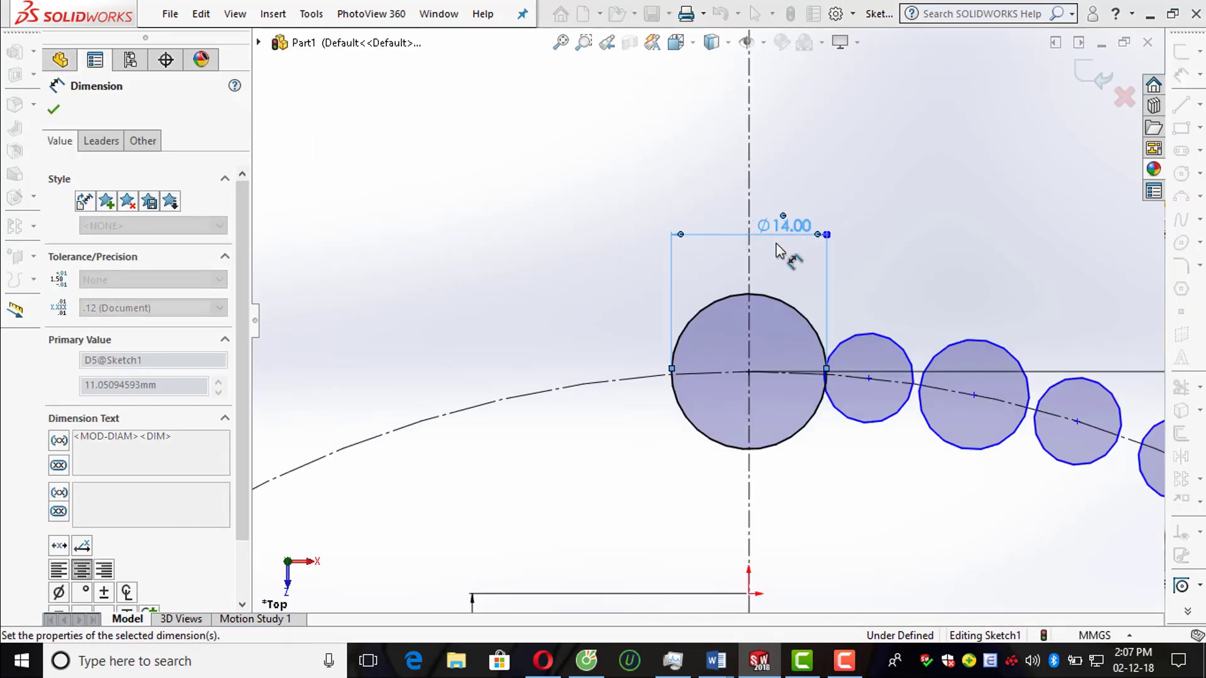
{"action": "scroll", "coordinate": [777, 250], "scroll_direction": "up", "scroll_amount": 3}
{"action": "left_click", "coordinate": [1039, 416]}
{"action": "left_click", "coordinate": [1055, 415]}
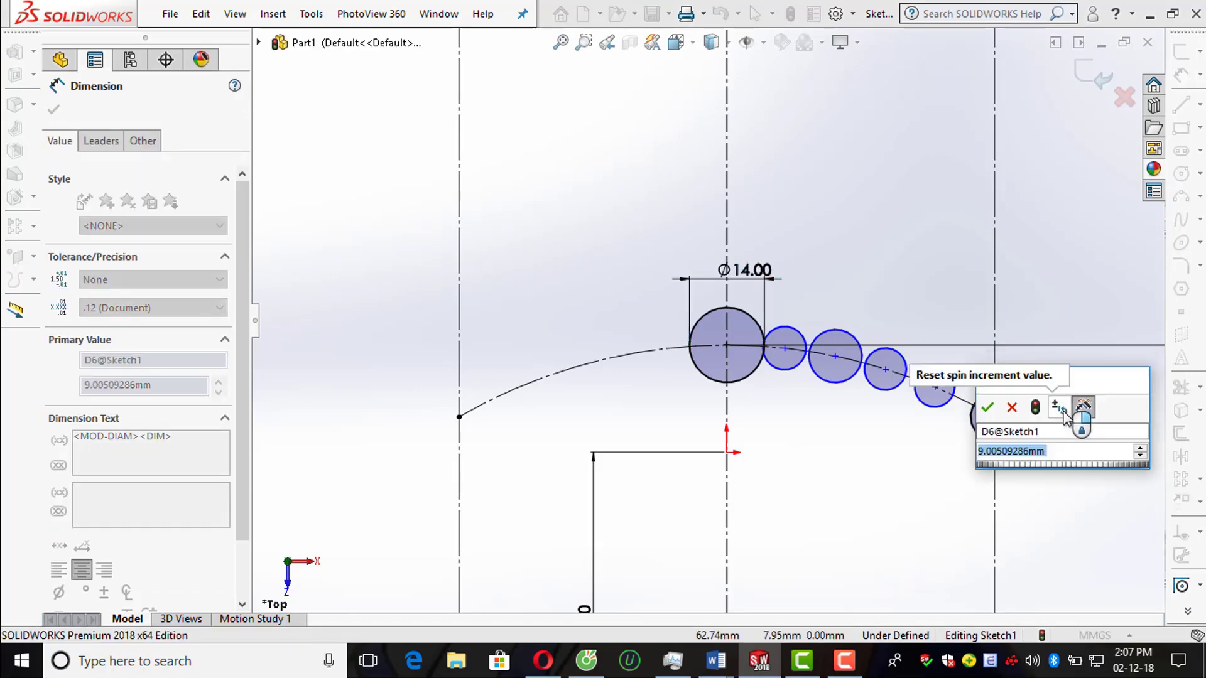
{"action": "type", "text": "8"}
{"action": "key", "text": "Return"}
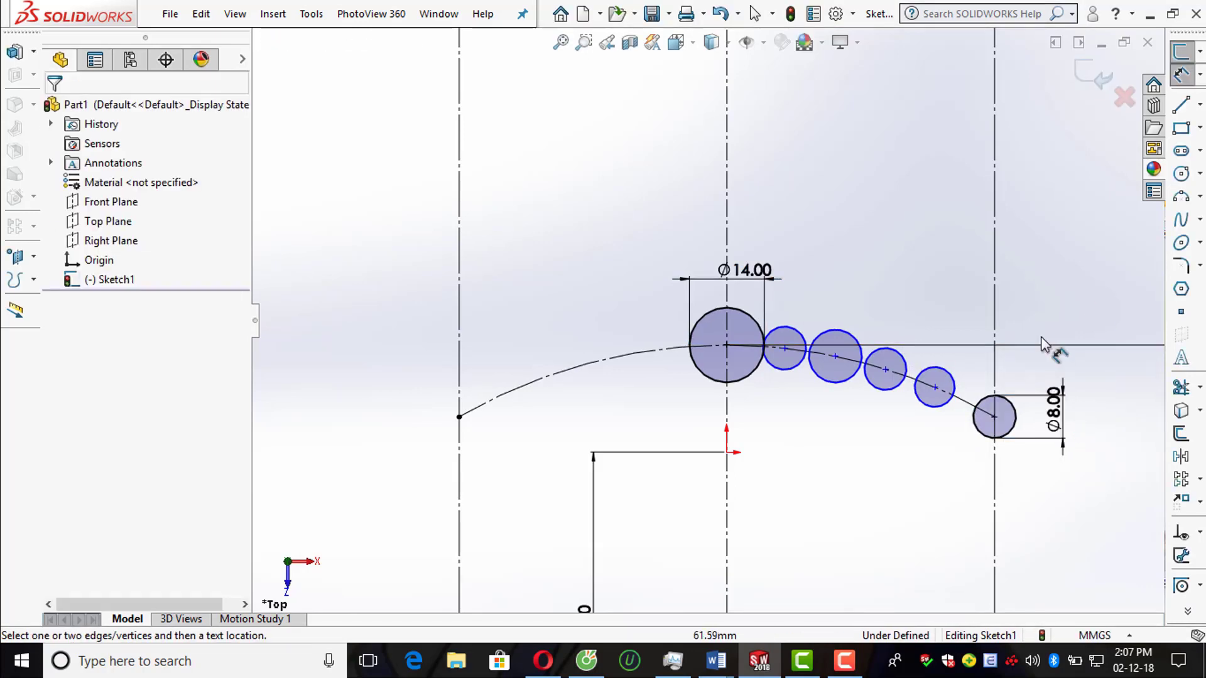
Step: Dimension three middle circles to Ø10 each
{"action": "scroll", "coordinate": [1052, 345], "scroll_direction": "down", "scroll_amount": 2}
{"action": "left_click", "coordinate": [895, 364]}
{"action": "left_click", "coordinate": [916, 292]}
{"action": "type", "text": "10"}
{"action": "key", "text": "Return"}
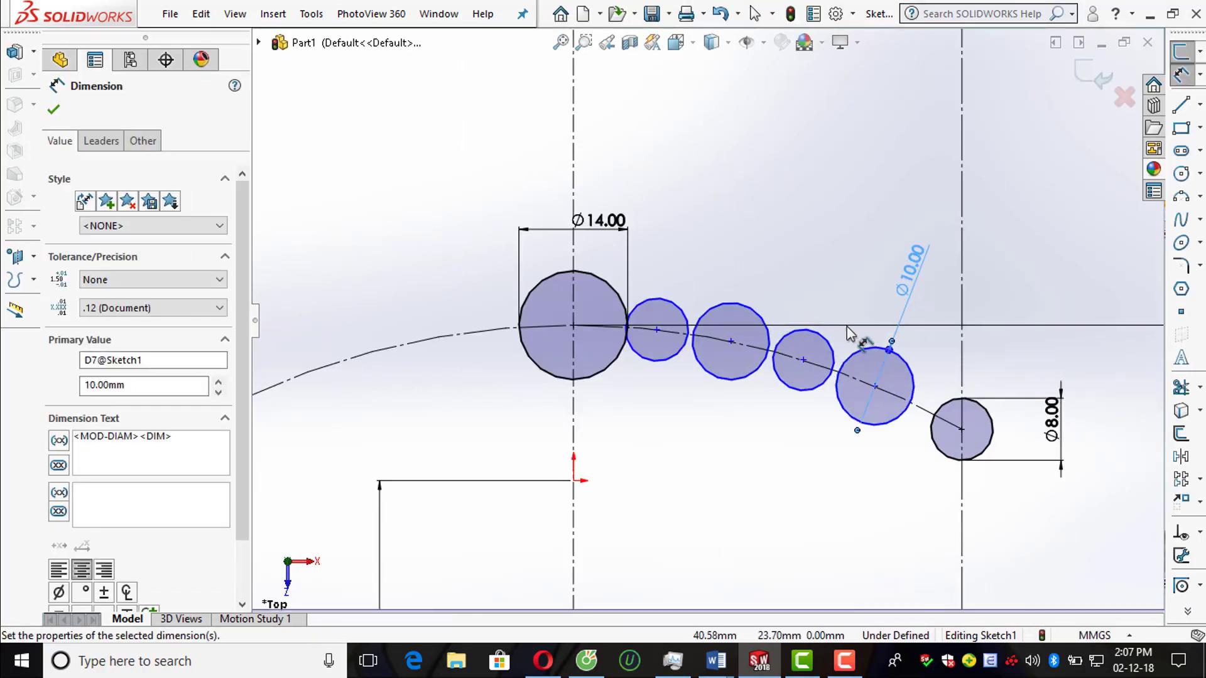
{"action": "left_click", "coordinate": [815, 333]}
{"action": "left_click", "coordinate": [868, 238]}
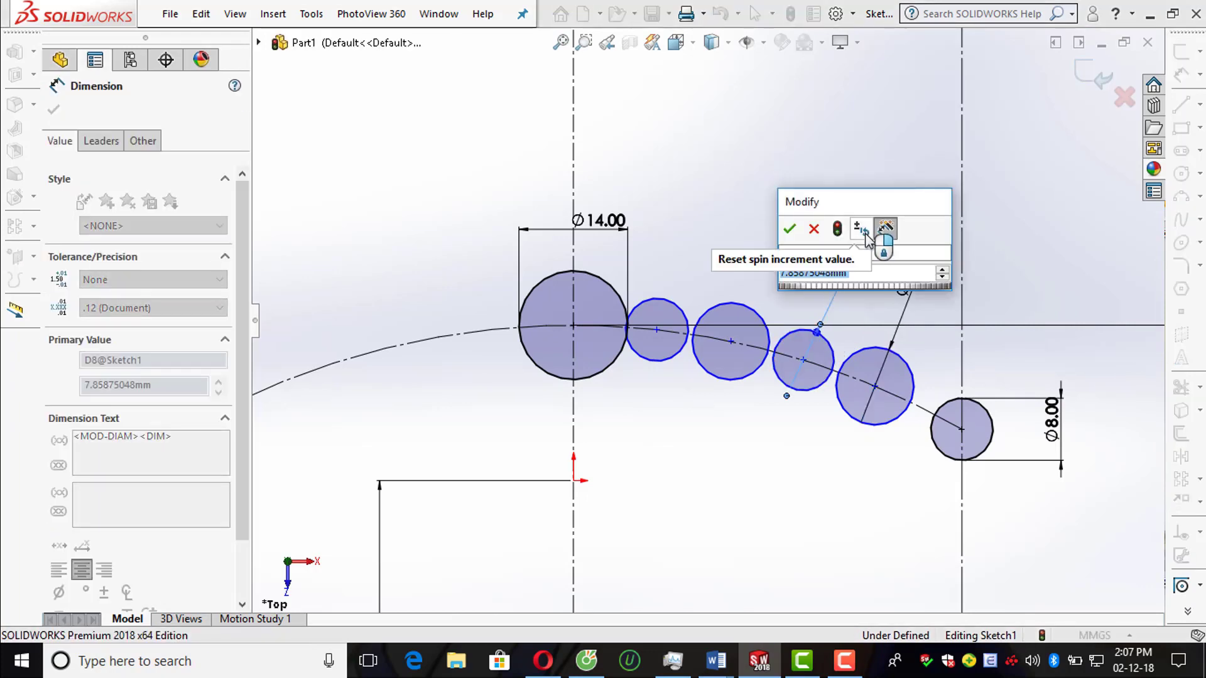
{"action": "type", "text": "10"}
{"action": "key", "text": "Return"}
{"action": "left_click", "coordinate": [758, 313]}
{"action": "left_click", "coordinate": [773, 228]}
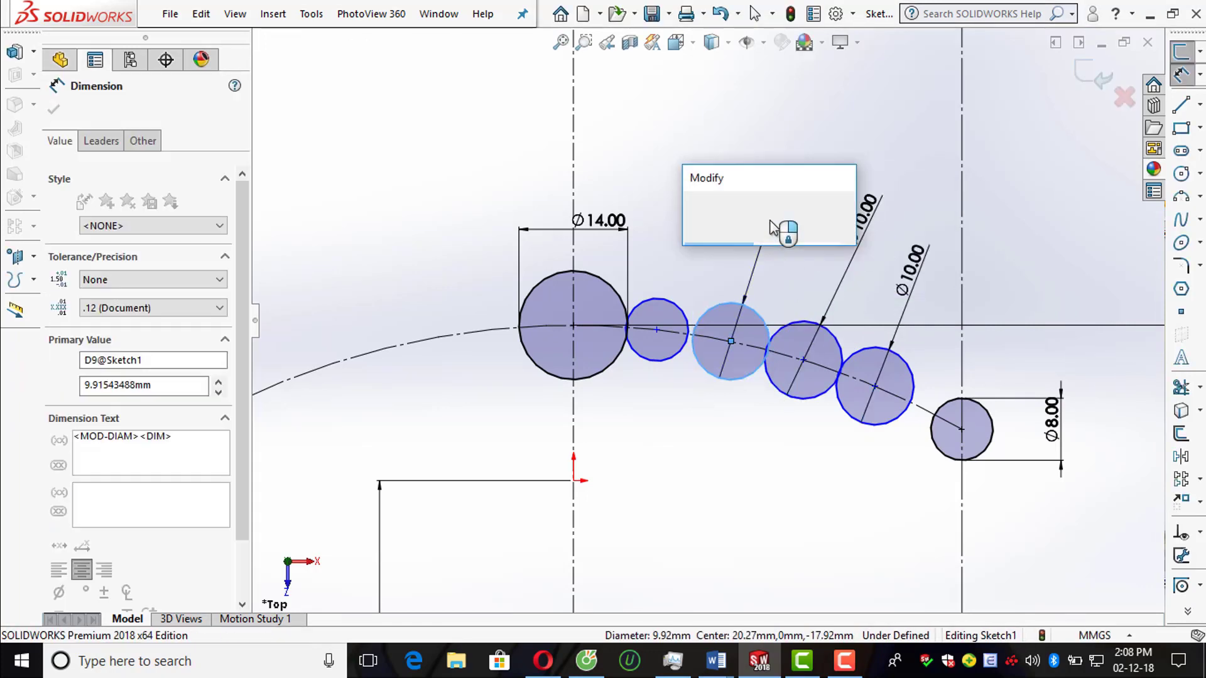
{"action": "type", "text": "10"}
{"action": "key", "text": "Return"}
{"action": "key", "text": "Escape"}
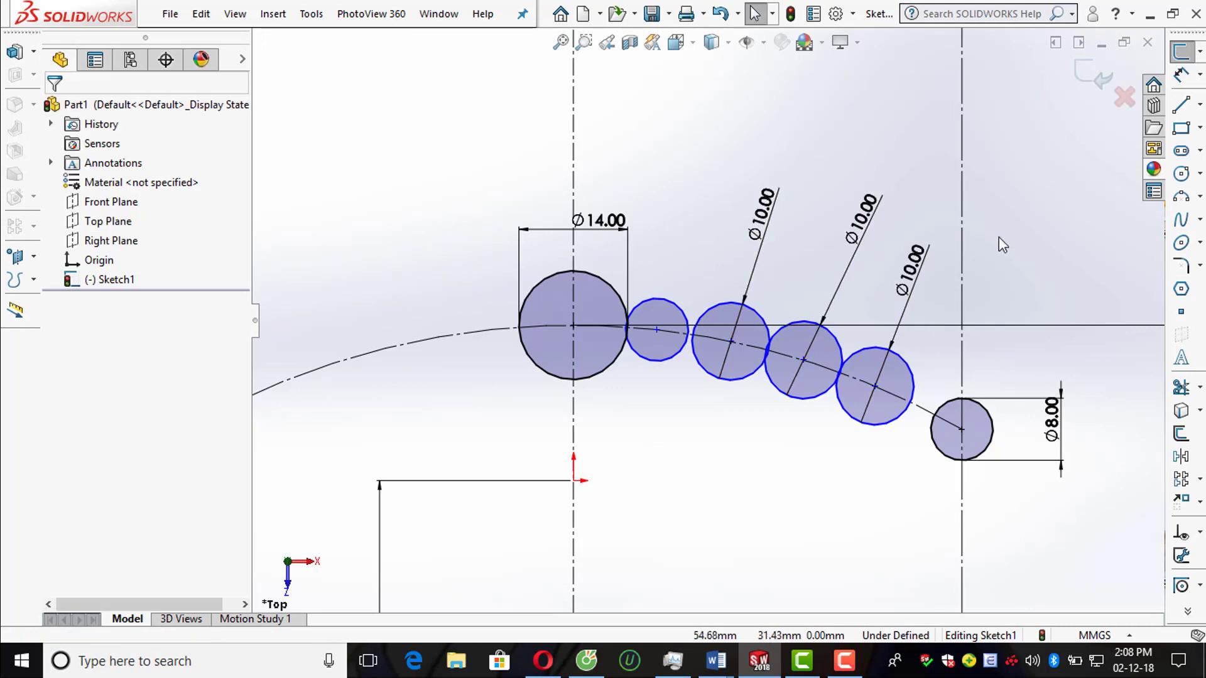
Step: Make adjacent circle pairs tangent, starting from the Ø8 end circle
{"action": "left_click", "coordinate": [915, 376]}
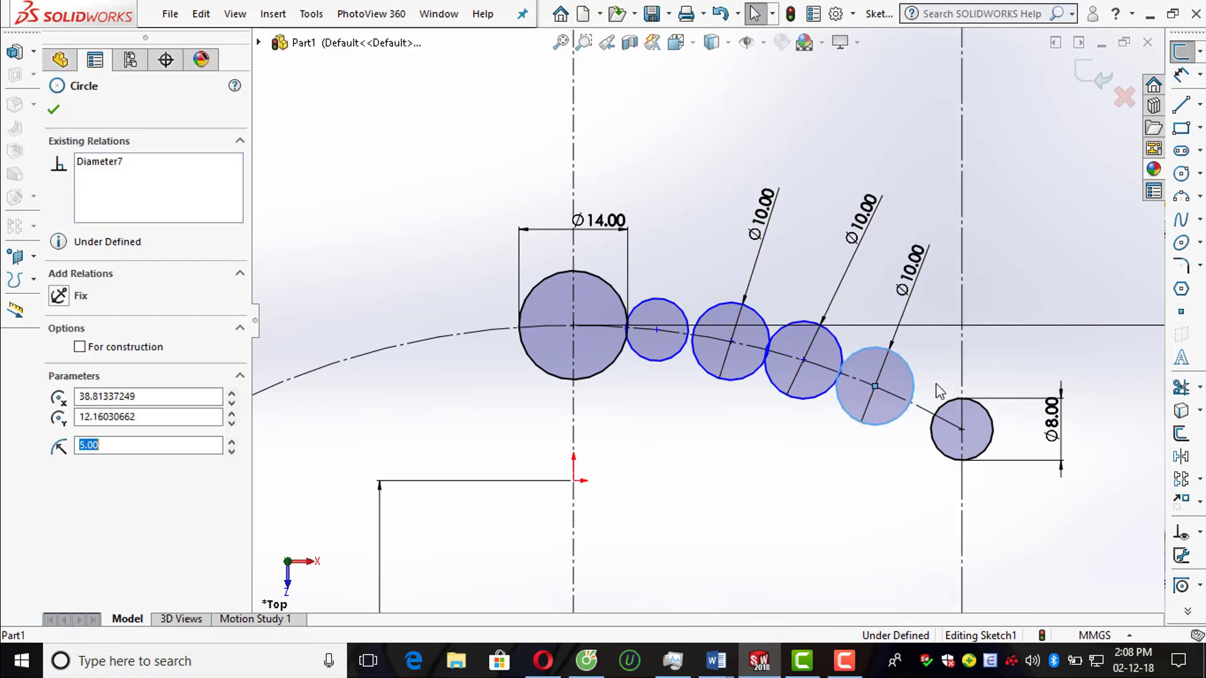
{"action": "left_click", "coordinate": [948, 421], "text": "ctrl"}
{"action": "left_click", "coordinate": [997, 285]}
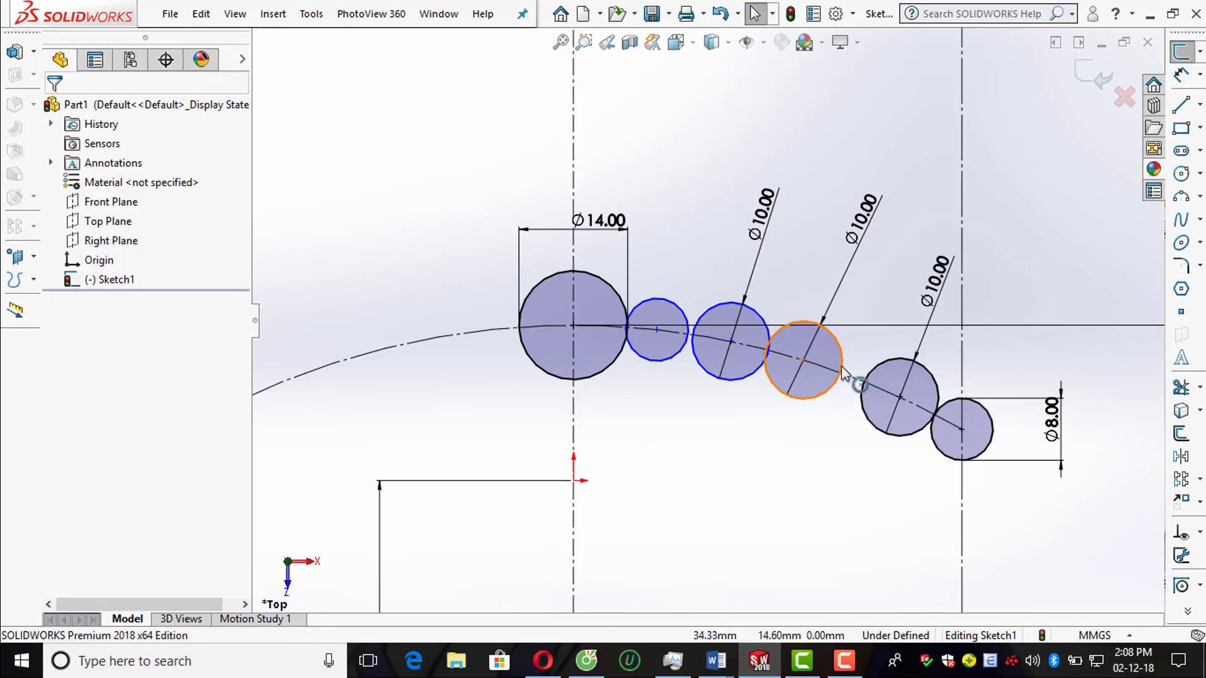
{"action": "left_click", "coordinate": [863, 385]}
{"action": "left_click", "coordinate": [840, 352], "text": "ctrl"}
{"action": "left_click", "coordinate": [58, 416]}
{"action": "left_click", "coordinate": [780, 243]}
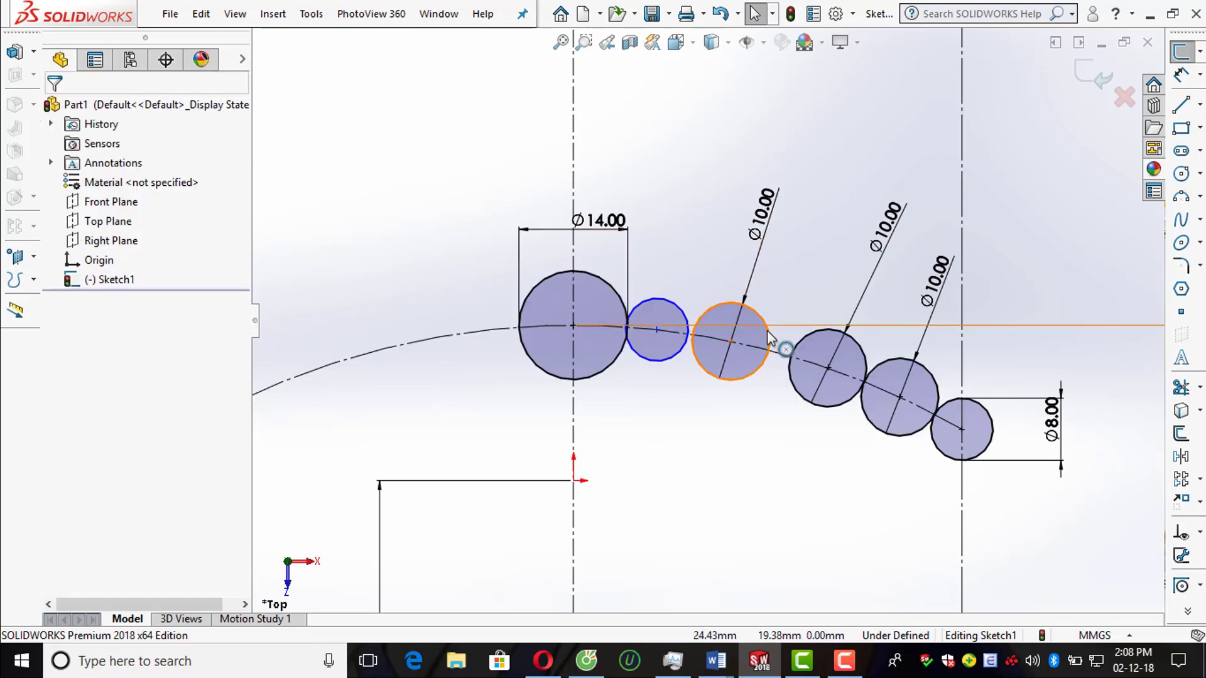
{"action": "left_click", "coordinate": [767, 342]}
{"action": "left_click", "coordinate": [59, 416]}
{"action": "key", "text": "Escape"}
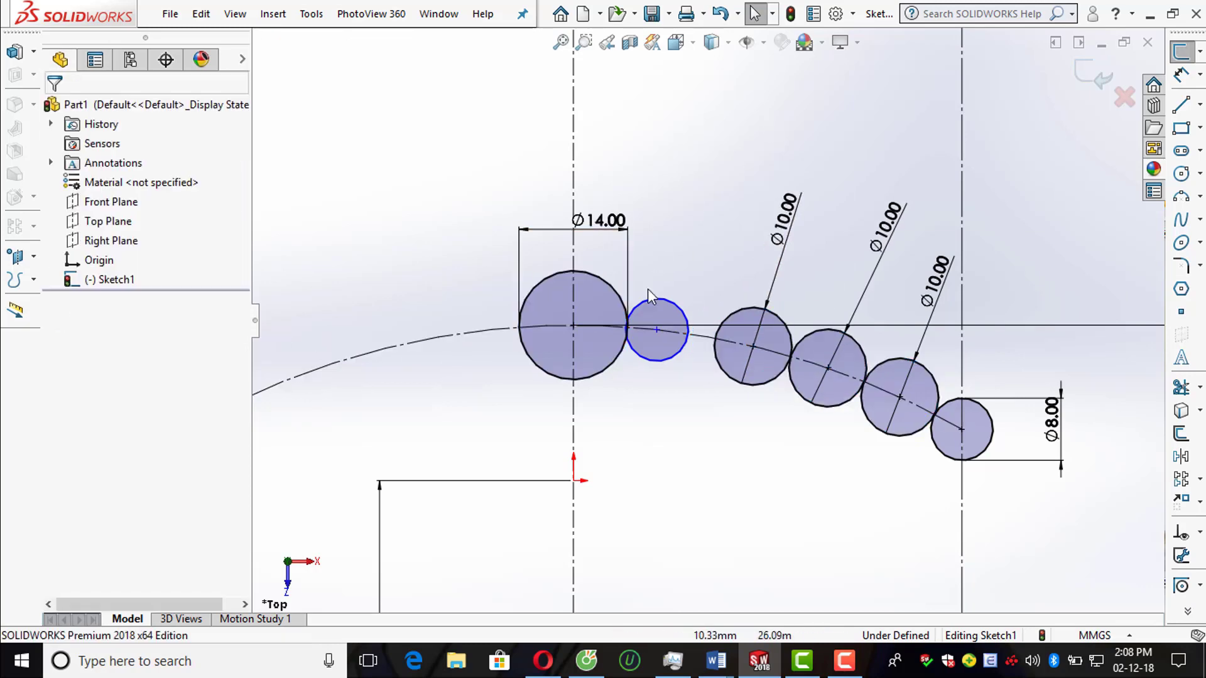
Step: Make the remaining pairs tangent up to the Ø14 circle, fully defining the sketch
{"action": "left_click", "coordinate": [655, 313]}
{"action": "left_click", "coordinate": [727, 336], "text": "ctrl"}
{"action": "left_click", "coordinate": [97, 420]}
{"action": "key", "text": "Escape"}
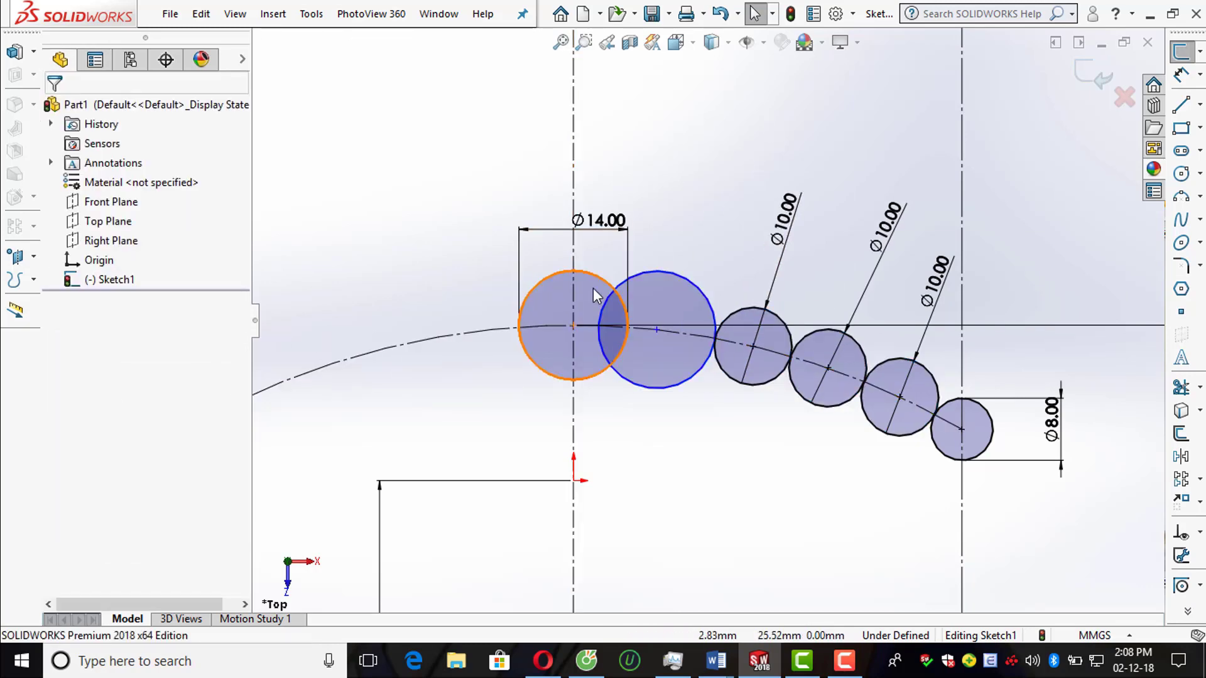
{"action": "left_click", "coordinate": [630, 304]}
{"action": "left_click", "coordinate": [620, 308], "text": "ctrl"}
{"action": "left_click", "coordinate": [91, 416]}
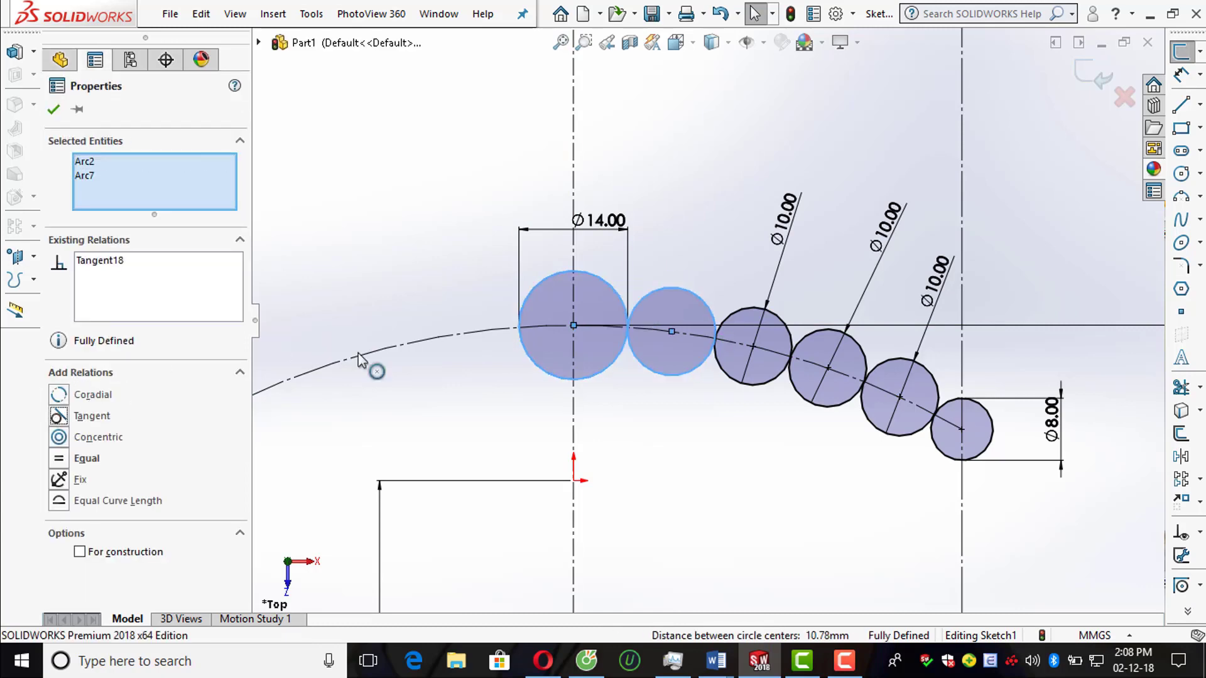
{"action": "key", "text": "Escape"}
{"action": "scroll", "coordinate": [721, 412], "scroll_direction": "up", "scroll_amount": 3}
{"action": "scroll", "coordinate": [741, 390], "scroll_direction": "down", "scroll_amount": 3}
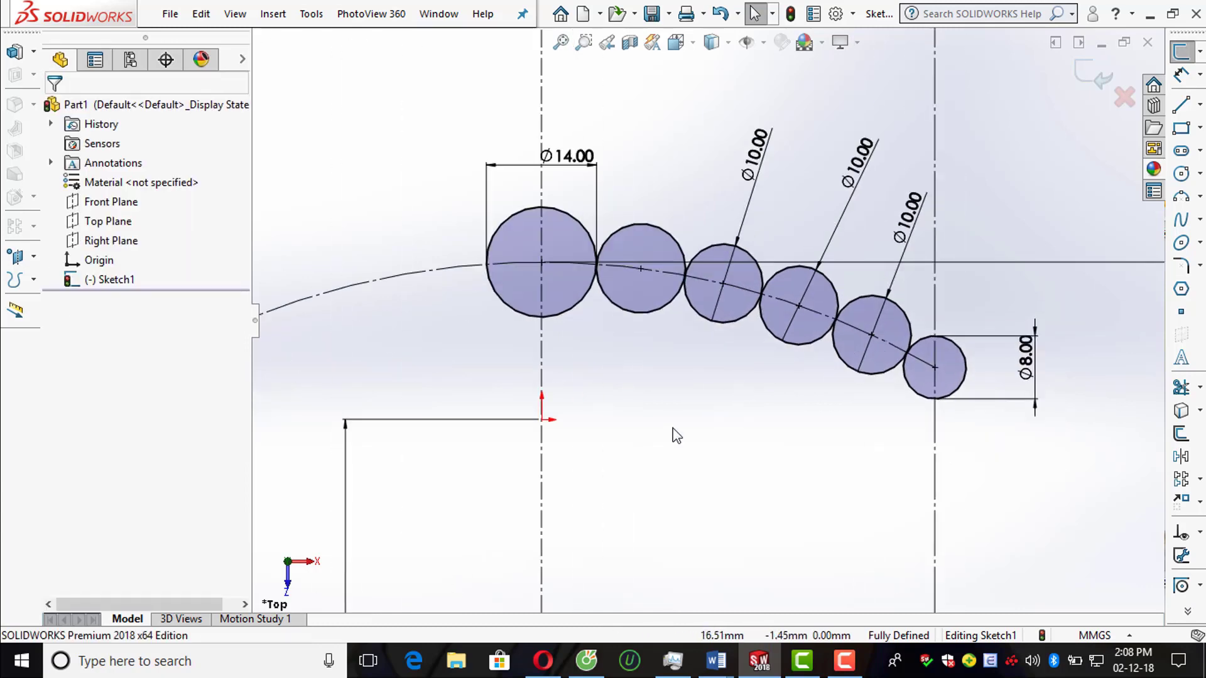
{"action": "scroll", "coordinate": [707, 319], "scroll_direction": "up", "scroll_amount": 1}
Step: Trim away the unwanted line segment, accepting removal of affected relations
{"action": "left_click", "coordinate": [1200, 388]}
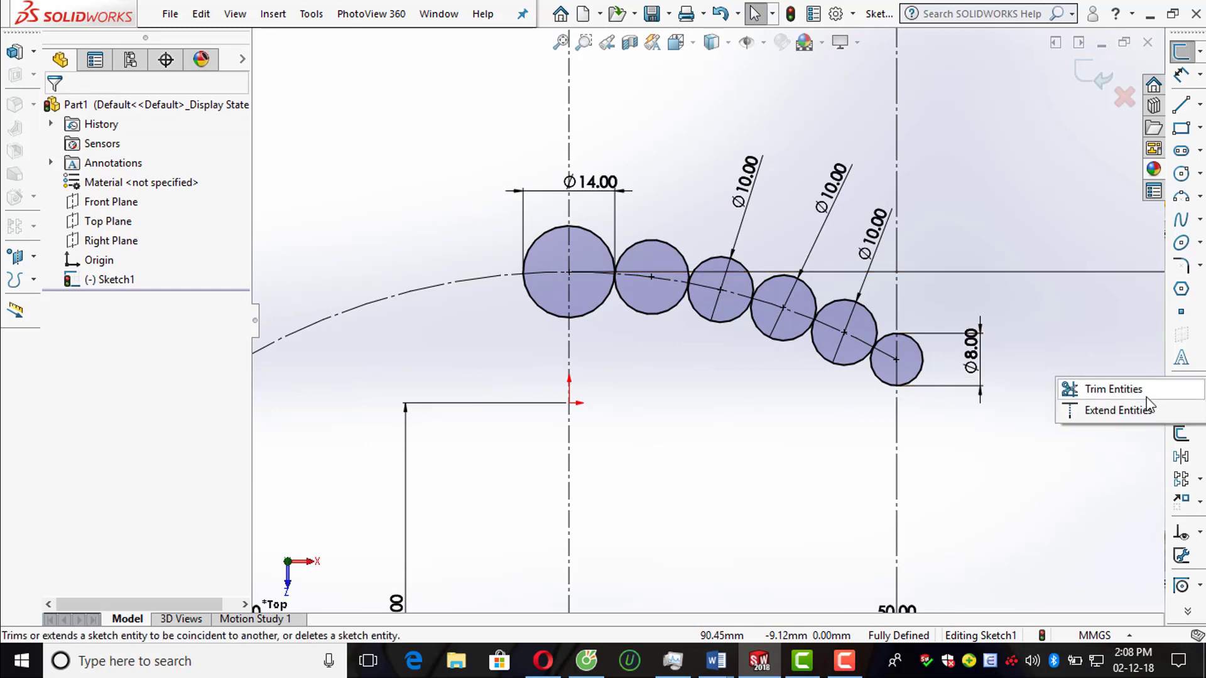
{"action": "left_click", "coordinate": [1105, 385]}
{"action": "scroll", "coordinate": [861, 341], "scroll_direction": "down", "scroll_amount": 2}
{"action": "scroll", "coordinate": [864, 397], "scroll_direction": "down", "scroll_amount": 4}
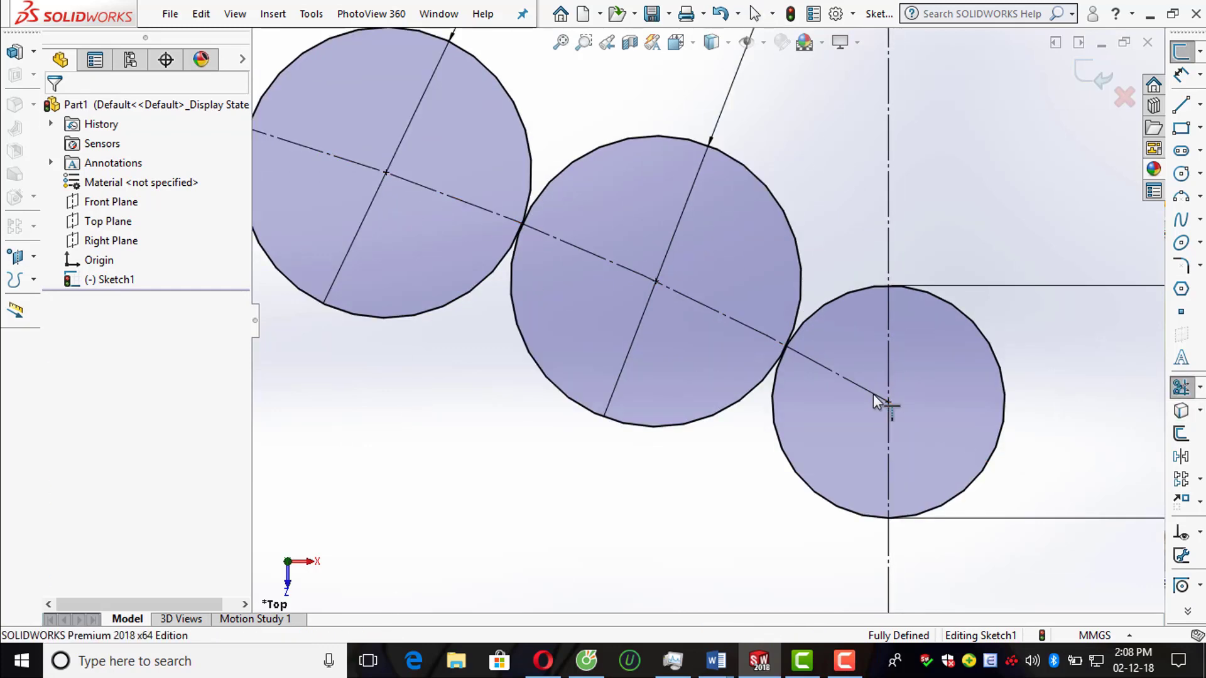
{"action": "left_click", "coordinate": [873, 394]}
{"action": "left_click", "coordinate": [652, 346]}
{"action": "scroll", "coordinate": [704, 320], "scroll_direction": "up", "scroll_amount": 3}
{"action": "scroll", "coordinate": [704, 319], "scroll_direction": "up", "scroll_amount": 5}
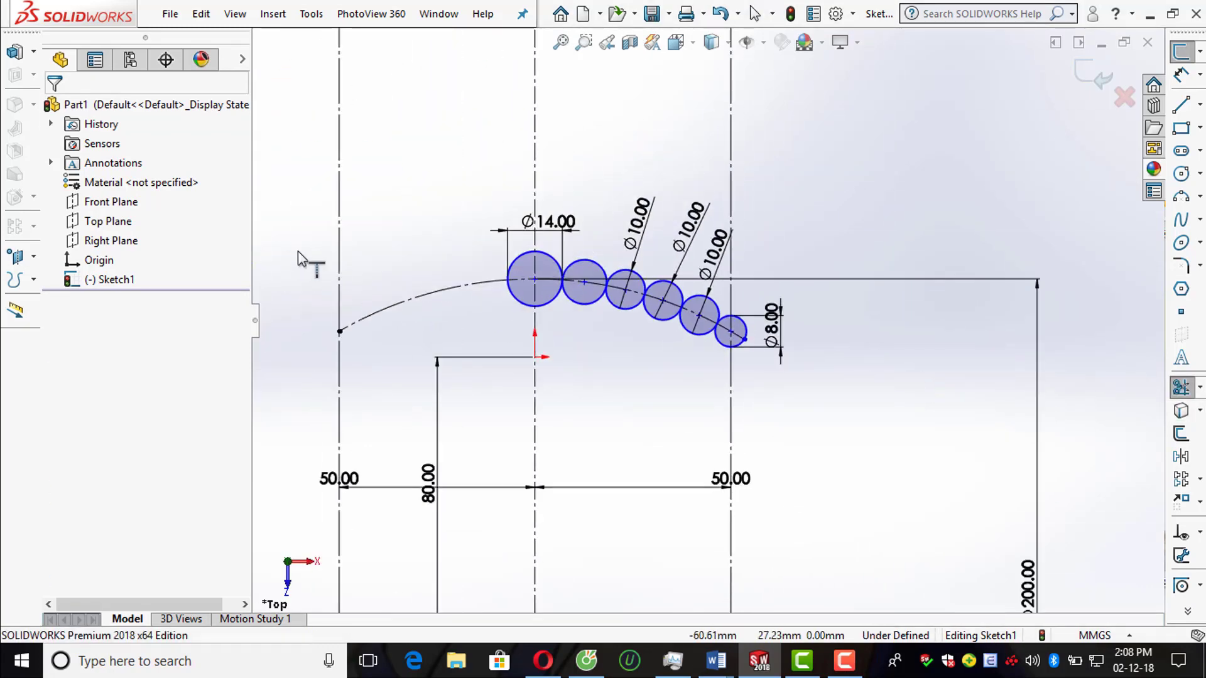
{"action": "scroll", "coordinate": [703, 371], "scroll_direction": "down", "scroll_amount": 3}
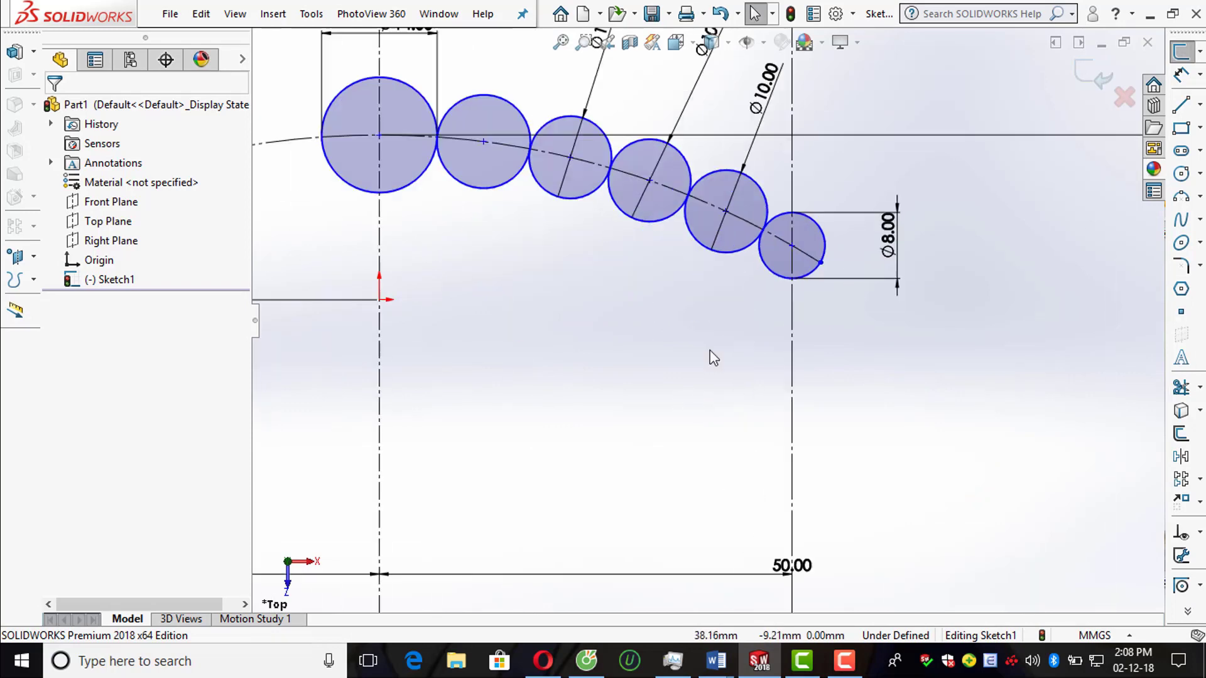
Step: Mirror the smaller circles about the vertical centerline and delete the conflicting left 50.00 dimension
{"action": "left_click", "coordinate": [1180, 455]}
{"action": "scroll", "coordinate": [785, 356], "scroll_direction": "up", "scroll_amount": 3}
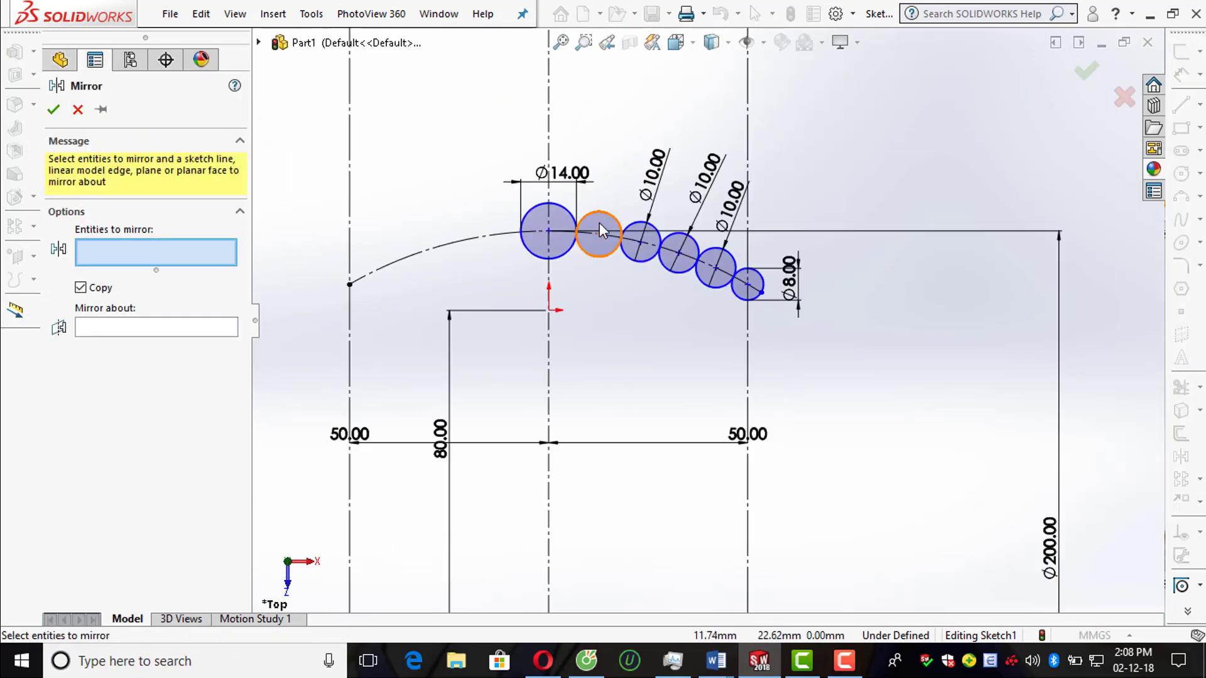
{"action": "scroll", "coordinate": [599, 222], "scroll_direction": "down", "scroll_amount": 2}
{"action": "left_click", "coordinate": [601, 219]}
{"action": "left_click", "coordinate": [688, 250]}
{"action": "left_click", "coordinate": [757, 270]}
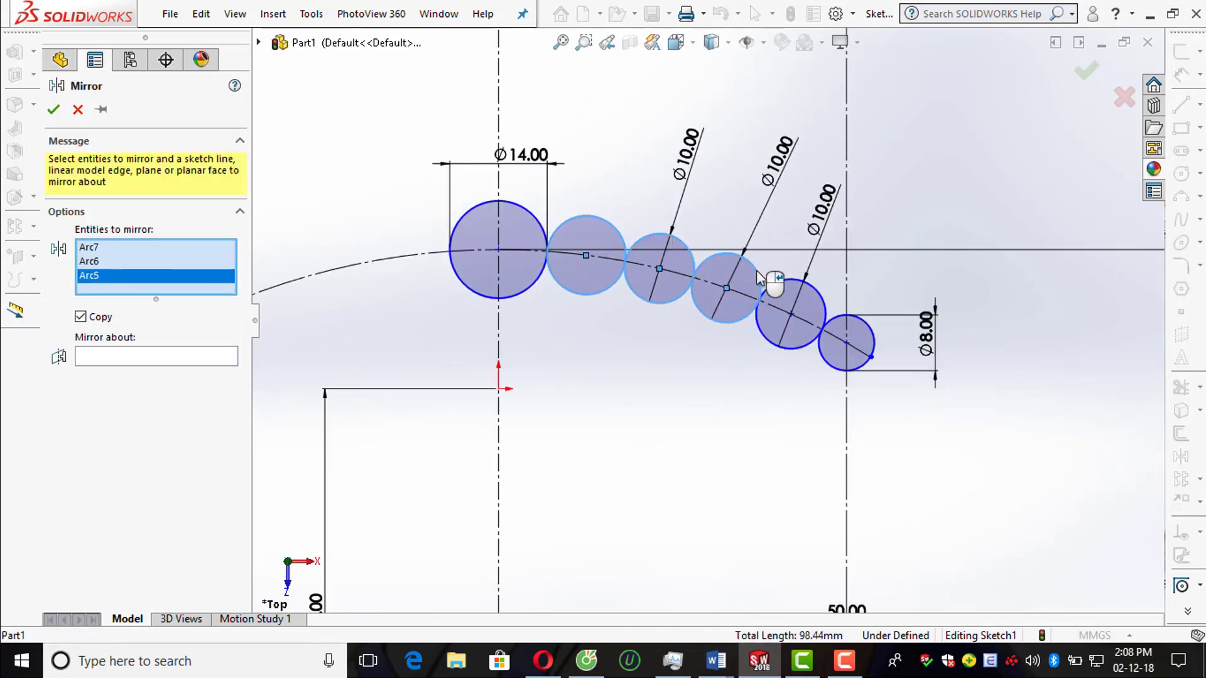
{"action": "left_click", "coordinate": [824, 321]}
{"action": "left_click", "coordinate": [165, 386]}
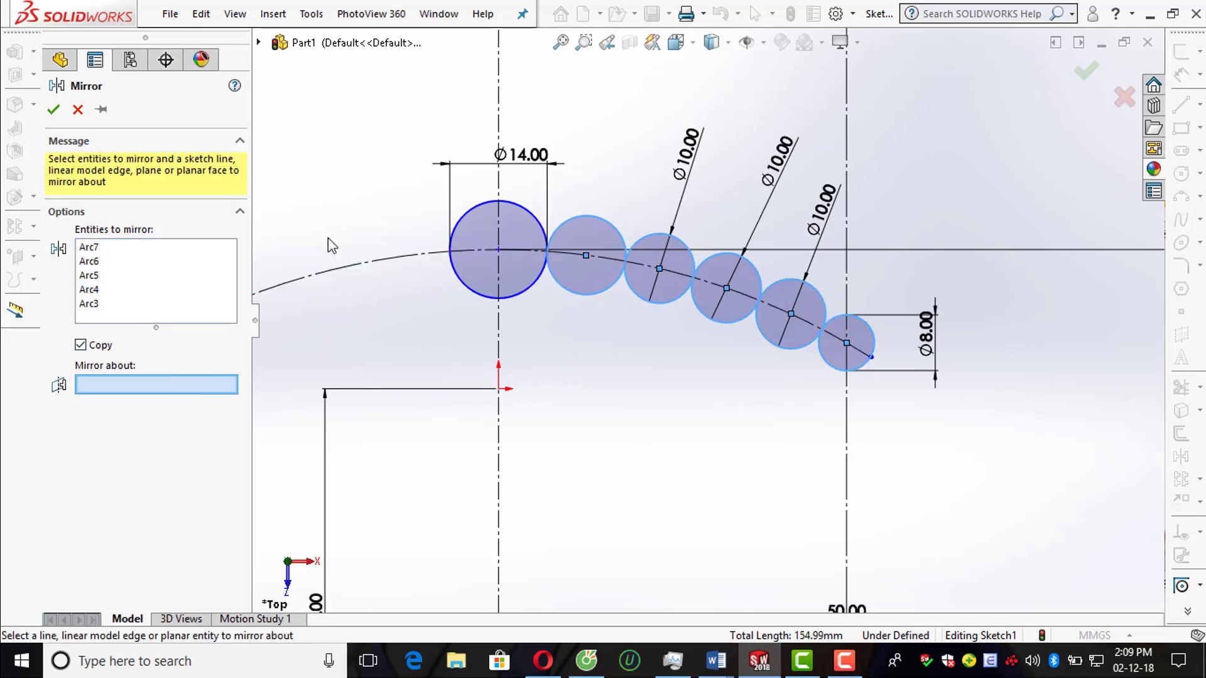
{"action": "left_click", "coordinate": [498, 120]}
{"action": "scroll", "coordinate": [512, 122], "scroll_direction": "up", "scroll_amount": 2}
{"action": "left_click", "coordinate": [54, 110]}
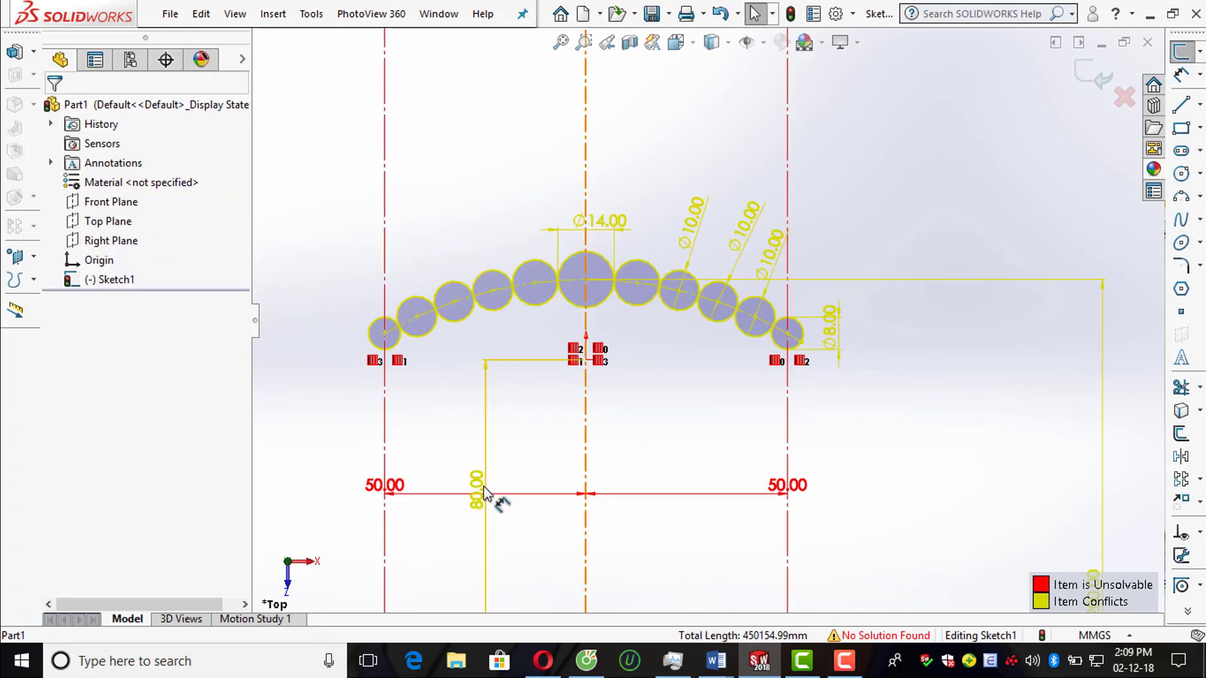
{"action": "left_click", "coordinate": [408, 495]}
{"action": "key", "text": "Delete"}
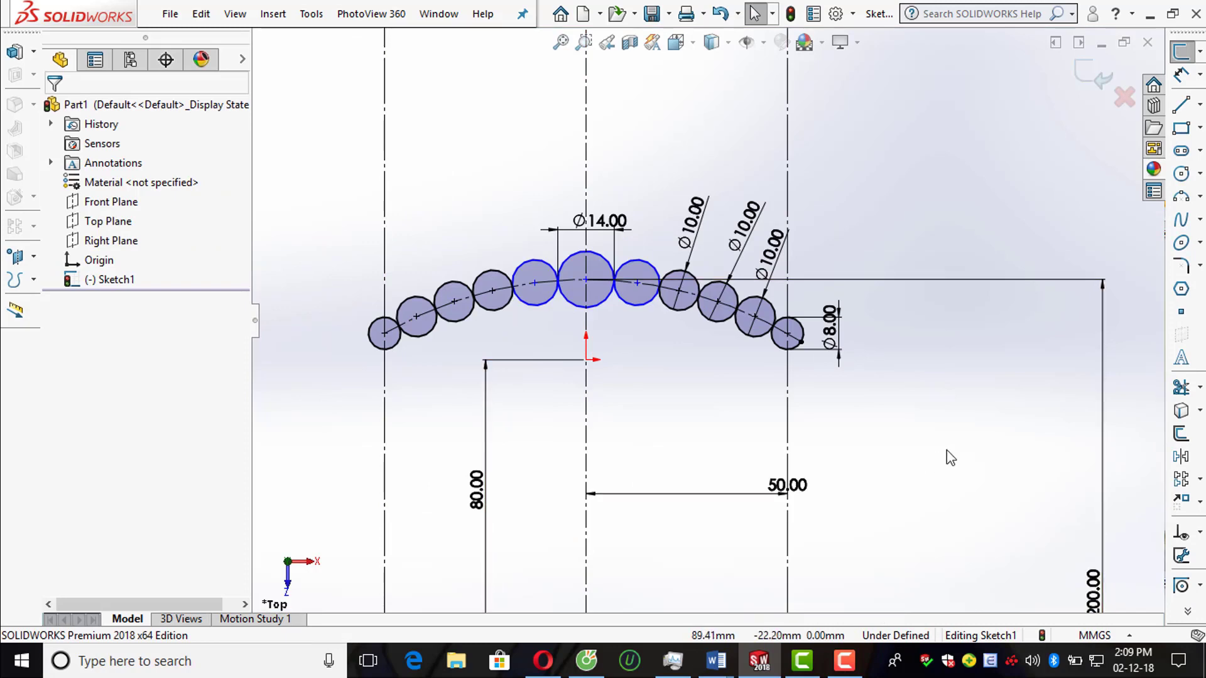
Step: Briefly start and cancel Trim, then inspect one circle's properties and clear the selection
{"action": "scroll", "coordinate": [662, 292], "scroll_direction": "down", "scroll_amount": 2}
{"action": "scroll", "coordinate": [663, 292], "scroll_direction": "down", "scroll_amount": 3}
{"action": "scroll", "coordinate": [563, 289], "scroll_direction": "up", "scroll_amount": 2}
{"action": "left_click", "coordinate": [1181, 386]}
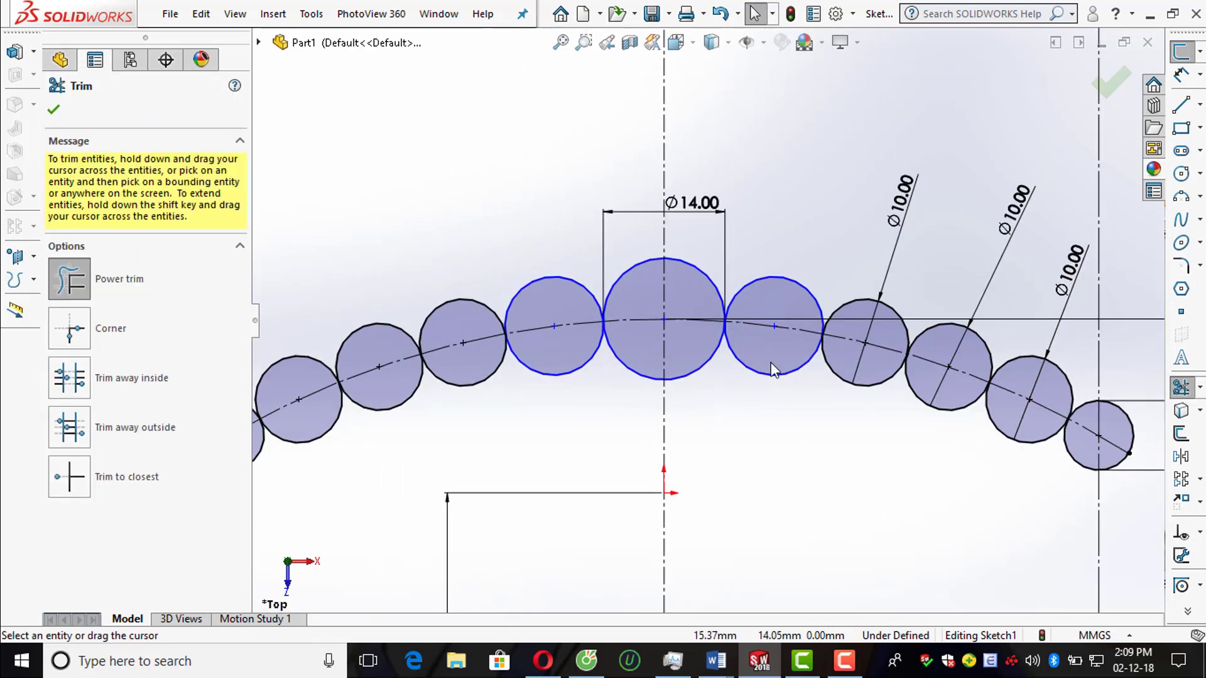
{"action": "scroll", "coordinate": [719, 317], "scroll_direction": "down", "scroll_amount": 5}
{"action": "scroll", "coordinate": [716, 311], "scroll_direction": "up", "scroll_amount": 5}
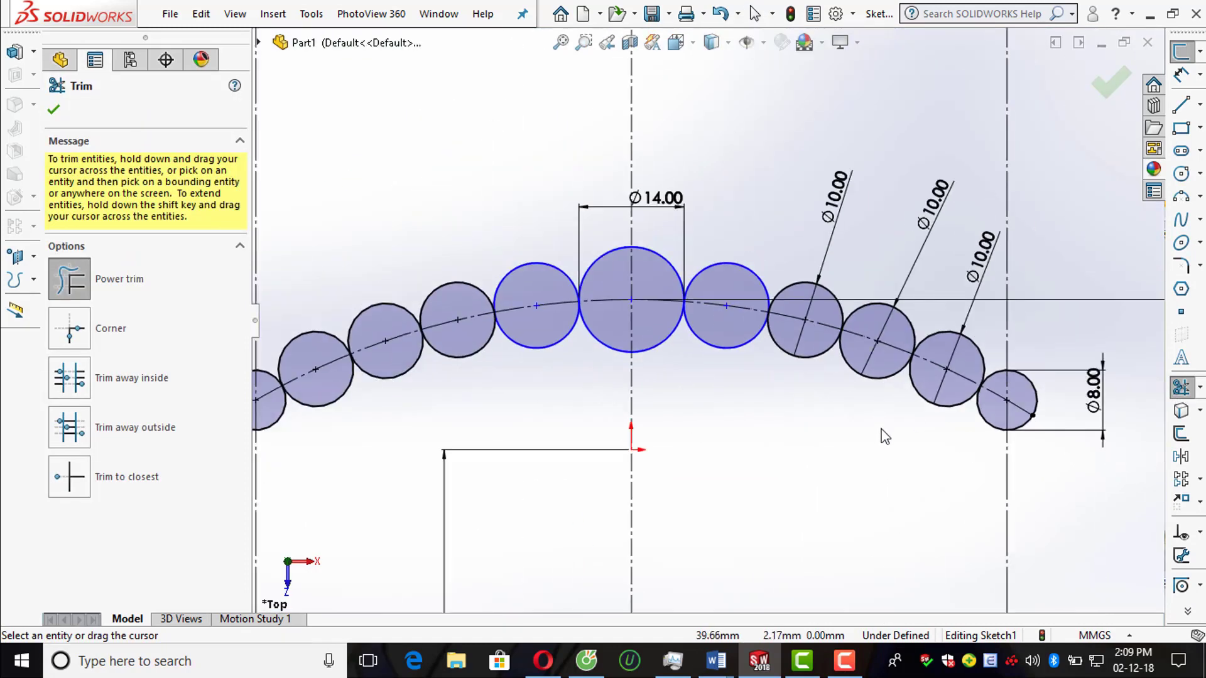
{"action": "scroll", "coordinate": [885, 435], "scroll_direction": "up", "scroll_amount": 2}
{"action": "right_click", "coordinate": [1054, 377]}
{"action": "left_click", "coordinate": [1093, 390]}
{"action": "scroll", "coordinate": [790, 367], "scroll_direction": "down", "scroll_amount": 5}
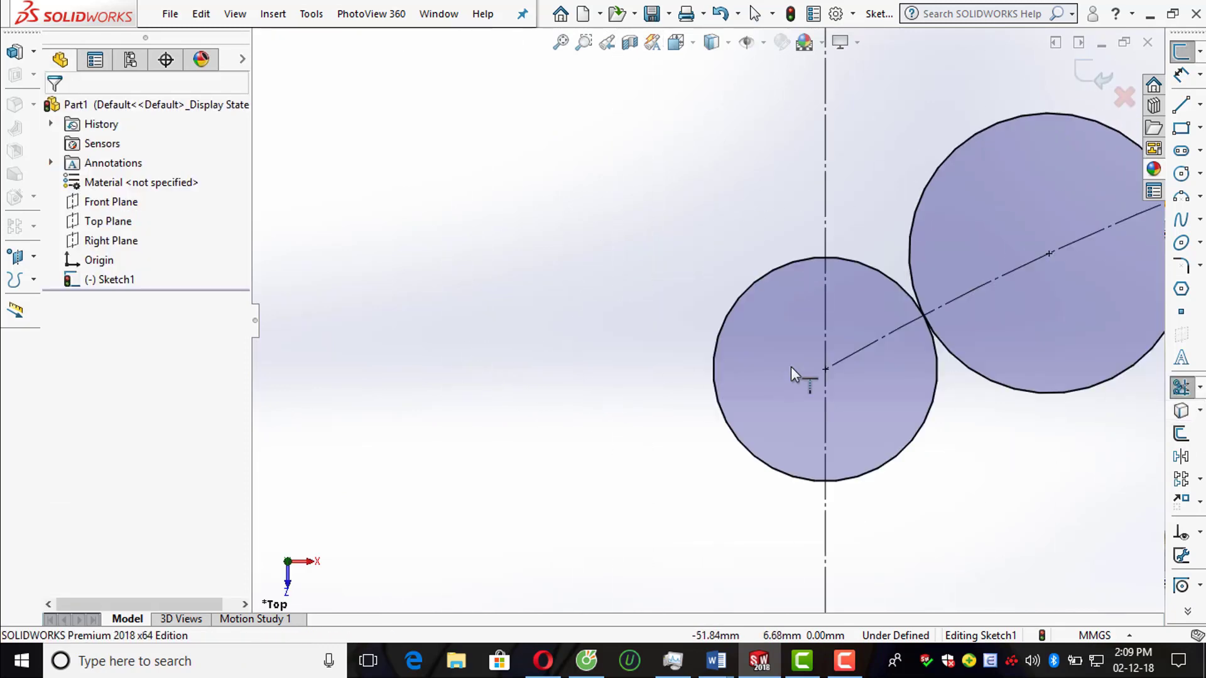
{"action": "left_click", "coordinate": [855, 357]}
{"action": "left_click", "coordinate": [526, 289]}
Step: Power-trim away the lower portion of the end circle below the centreline
{"action": "scroll", "coordinate": [525, 289], "scroll_direction": "up", "scroll_amount": 3}
{"action": "scroll", "coordinate": [1055, 371], "scroll_direction": "up", "scroll_amount": 2}
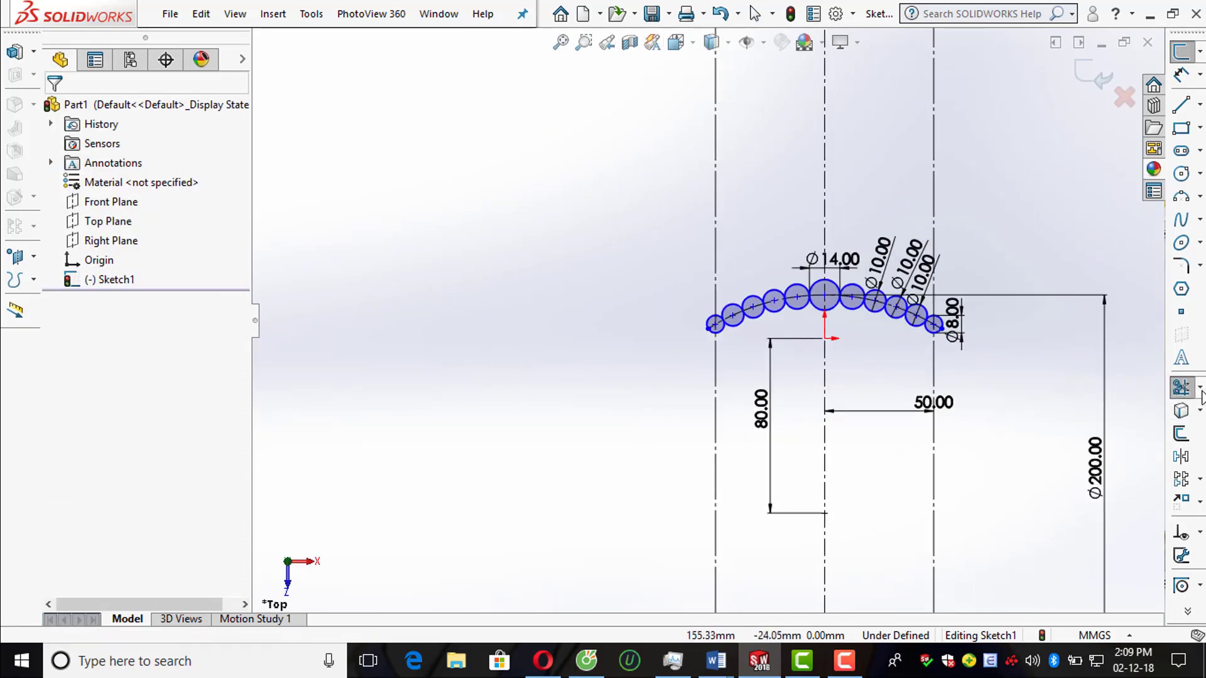
{"action": "left_click", "coordinate": [1181, 388]}
{"action": "scroll", "coordinate": [984, 342], "scroll_direction": "down", "scroll_amount": 3}
{"action": "scroll", "coordinate": [790, 259], "scroll_direction": "down", "scroll_amount": 2}
{"action": "mouse_move", "coordinate": [751, 318]}
{"action": "left_mouse_down"}
{"action": "mouse_move", "coordinate": [820, 319]}
{"action": "mouse_move", "coordinate": [658, 266]}
{"action": "mouse_move", "coordinate": [391, 205]}
{"action": "left_mouse_up"}
Step: Trim the lower halves of the remaining circles below the construction arc
{"action": "scroll", "coordinate": [639, 297], "scroll_direction": "up", "scroll_amount": 3}
{"action": "scroll", "coordinate": [706, 270], "scroll_direction": "down", "scroll_amount": 3}
{"action": "scroll", "coordinate": [706, 269], "scroll_direction": "down", "scroll_amount": 2}
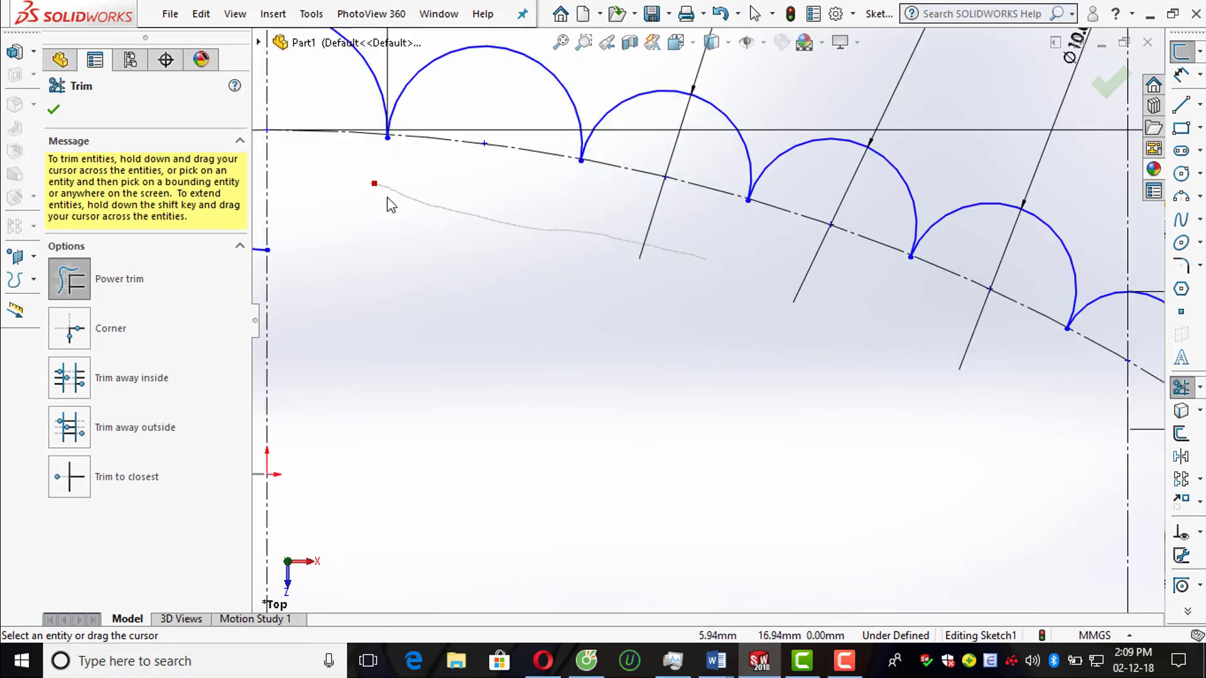
{"action": "scroll", "coordinate": [472, 296], "scroll_direction": "up", "scroll_amount": 2}
{"action": "left_click_drag", "start_coordinate": [655, 204], "coordinate": [435, 269]}
{"action": "scroll", "coordinate": [733, 291], "scroll_direction": "up", "scroll_amount": 1}
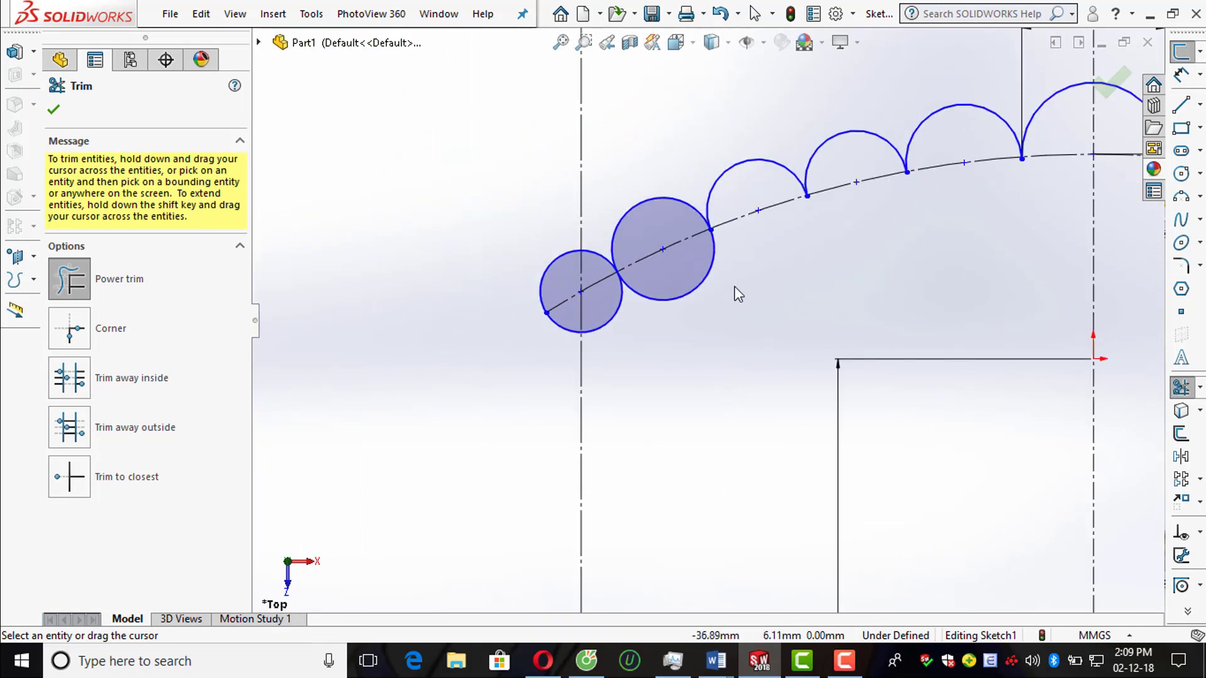
{"action": "mouse_move", "coordinate": [733, 291]}
{"action": "left_mouse_down"}
{"action": "mouse_move", "coordinate": [623, 303]}
{"action": "mouse_move", "coordinate": [574, 286]}
{"action": "left_mouse_up"}
Step: Zoom around to verify the eleven scalloped arches, then exit Trim
{"action": "scroll", "coordinate": [574, 286], "scroll_direction": "down", "scroll_amount": 3}
{"action": "scroll", "coordinate": [953, 267], "scroll_direction": "down", "scroll_amount": 1}
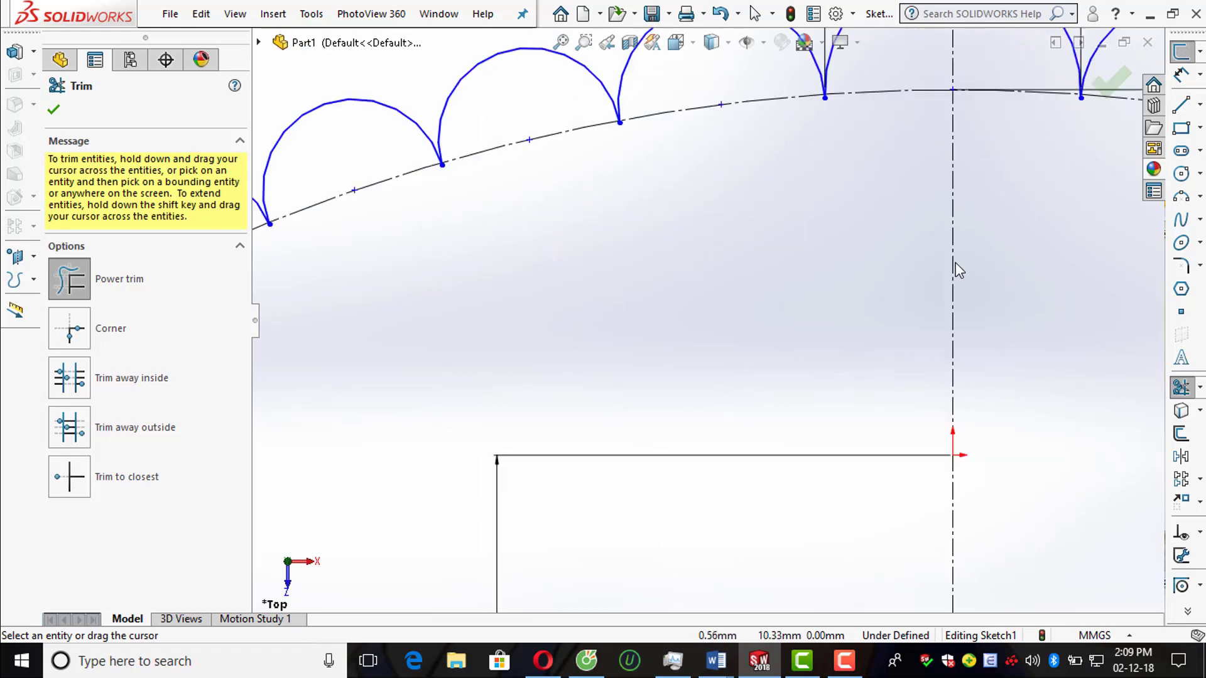
{"action": "scroll", "coordinate": [842, 202], "scroll_direction": "up", "scroll_amount": 3}
{"action": "scroll", "coordinate": [762, 283], "scroll_direction": "down", "scroll_amount": 6}
{"action": "scroll", "coordinate": [669, 287], "scroll_direction": "up", "scroll_amount": 4}
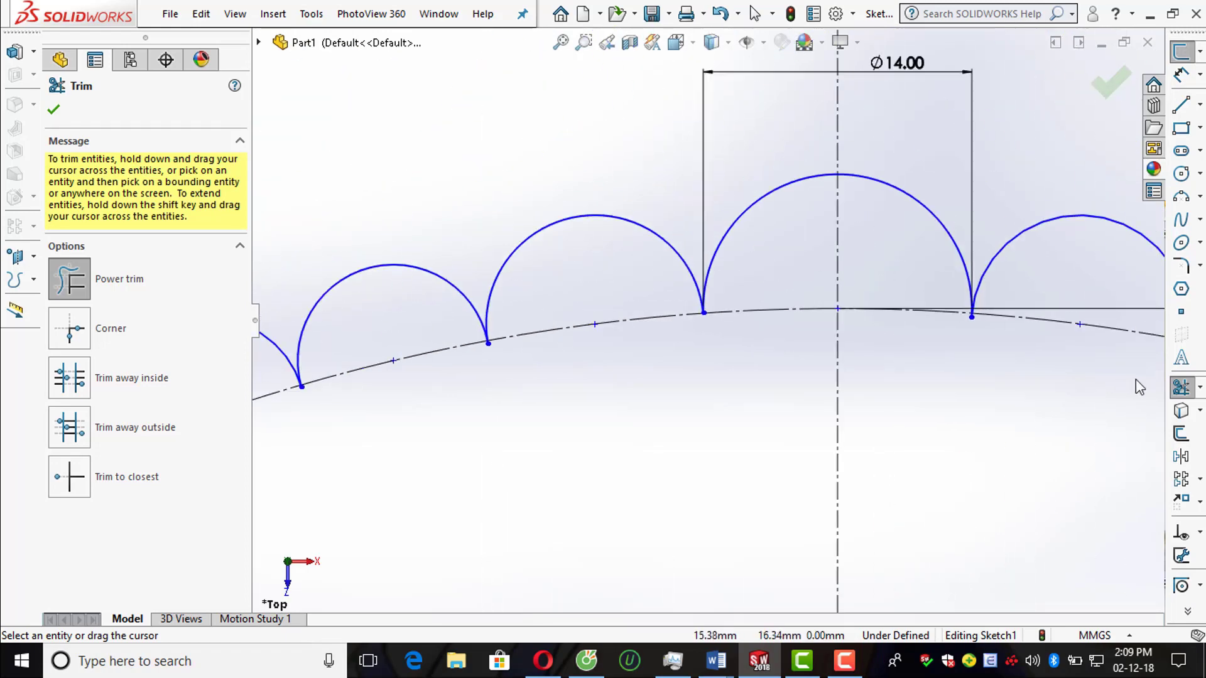
{"action": "scroll", "coordinate": [820, 260], "scroll_direction": "down", "scroll_amount": 4}
{"action": "scroll", "coordinate": [797, 337], "scroll_direction": "up", "scroll_amount": 4}
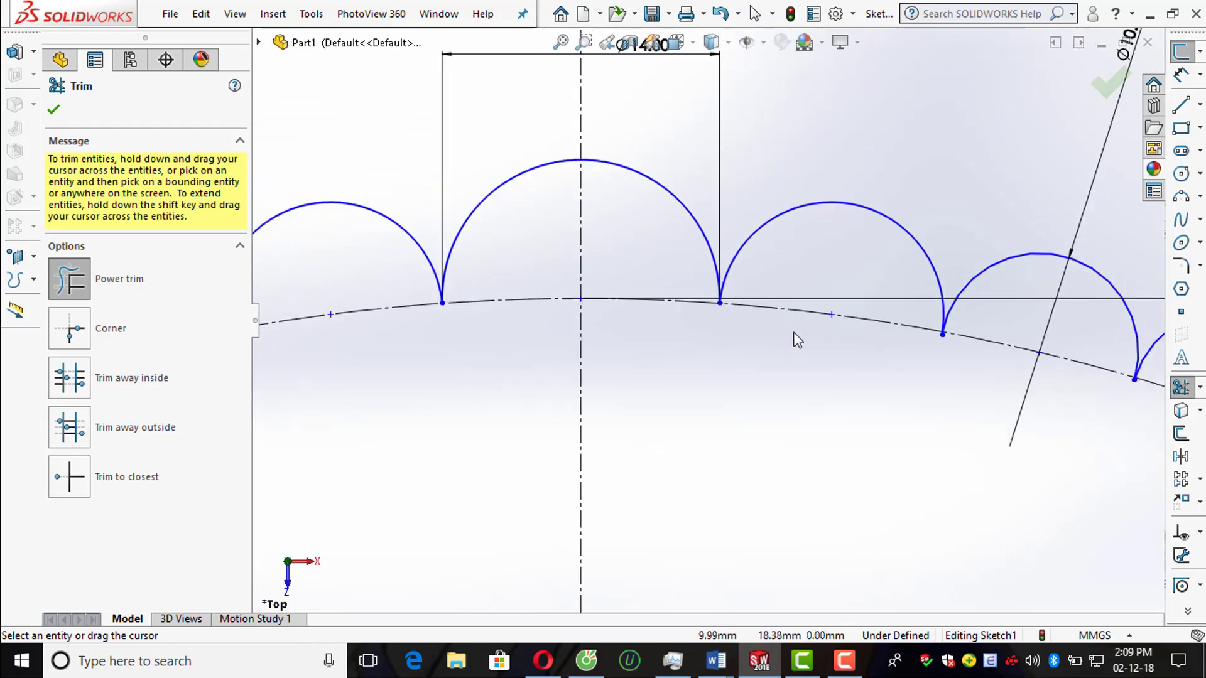
{"action": "scroll", "coordinate": [910, 283], "scroll_direction": "down", "scroll_amount": 3}
{"action": "scroll", "coordinate": [830, 364], "scroll_direction": "down", "scroll_amount": 1}
{"action": "scroll", "coordinate": [765, 347], "scroll_direction": "up", "scroll_amount": 4}
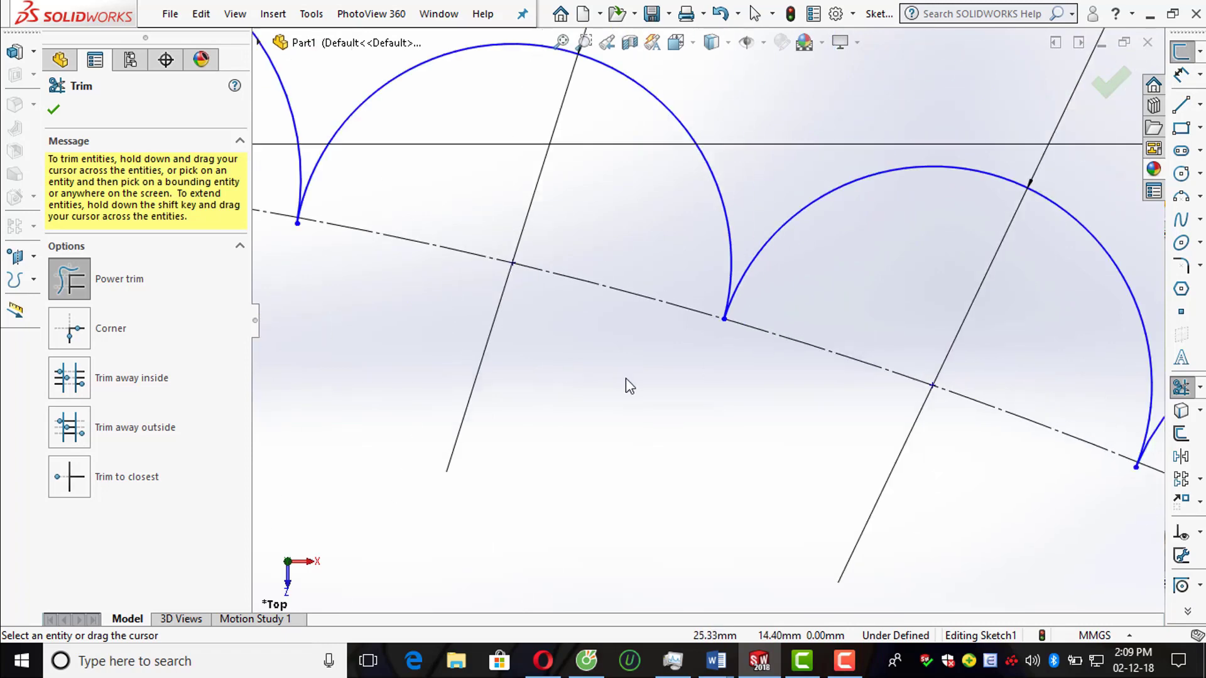
{"action": "scroll", "coordinate": [649, 231], "scroll_direction": "down", "scroll_amount": 4}
{"action": "scroll", "coordinate": [710, 301], "scroll_direction": "up", "scroll_amount": 4}
{"action": "scroll", "coordinate": [767, 382], "scroll_direction": "down", "scroll_amount": 4}
{"action": "scroll", "coordinate": [667, 379], "scroll_direction": "up", "scroll_amount": 1}
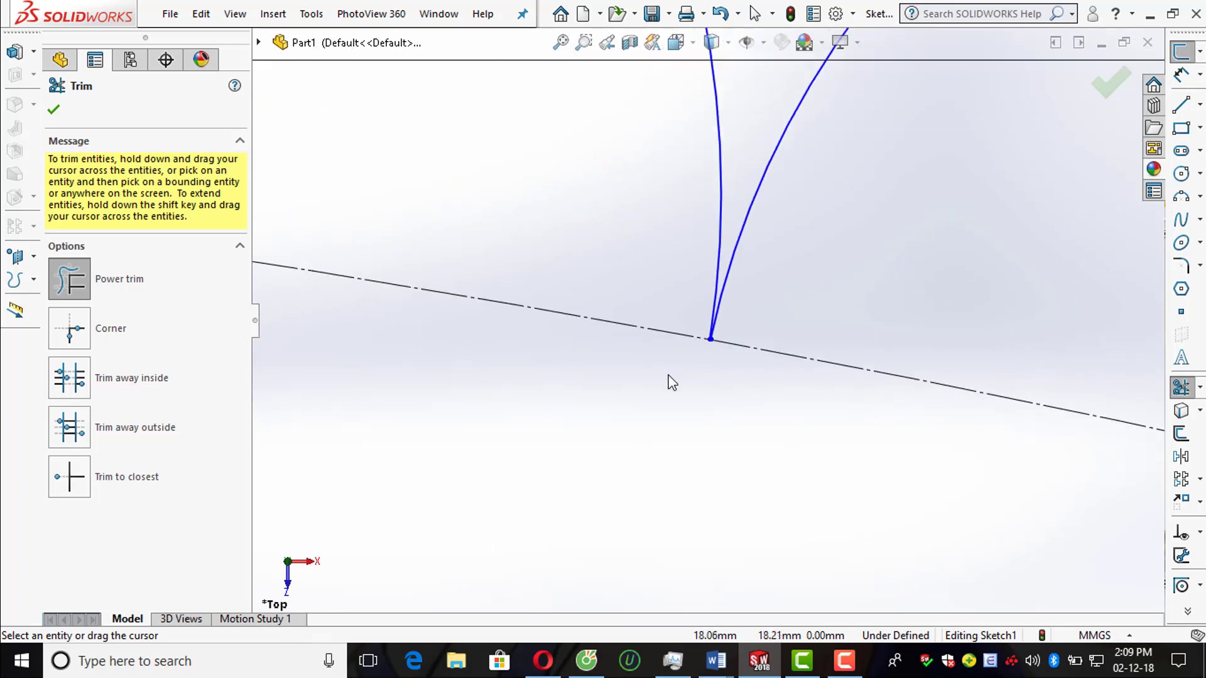
{"action": "scroll", "coordinate": [1001, 450], "scroll_direction": "up", "scroll_amount": 3}
{"action": "scroll", "coordinate": [590, 205], "scroll_direction": "down", "scroll_amount": 3}
{"action": "scroll", "coordinate": [695, 279], "scroll_direction": "down", "scroll_amount": 1}
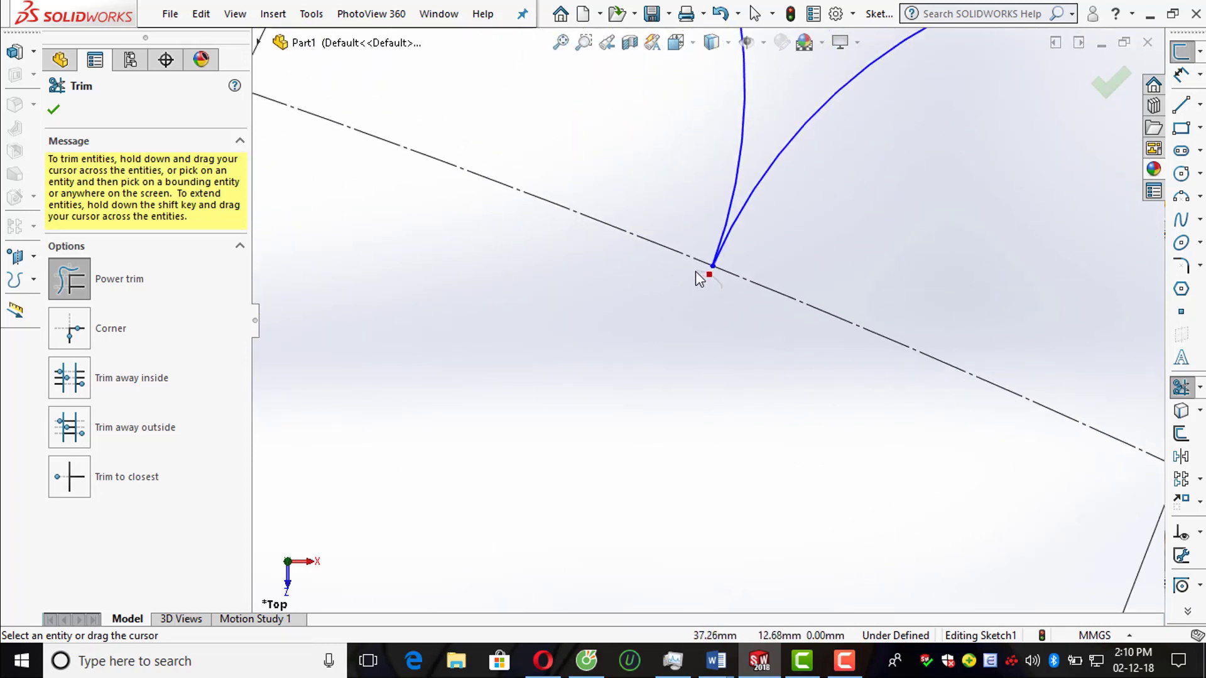
{"action": "scroll", "coordinate": [696, 270], "scroll_direction": "up", "scroll_amount": 4}
{"action": "scroll", "coordinate": [646, 316], "scroll_direction": "down", "scroll_amount": 4}
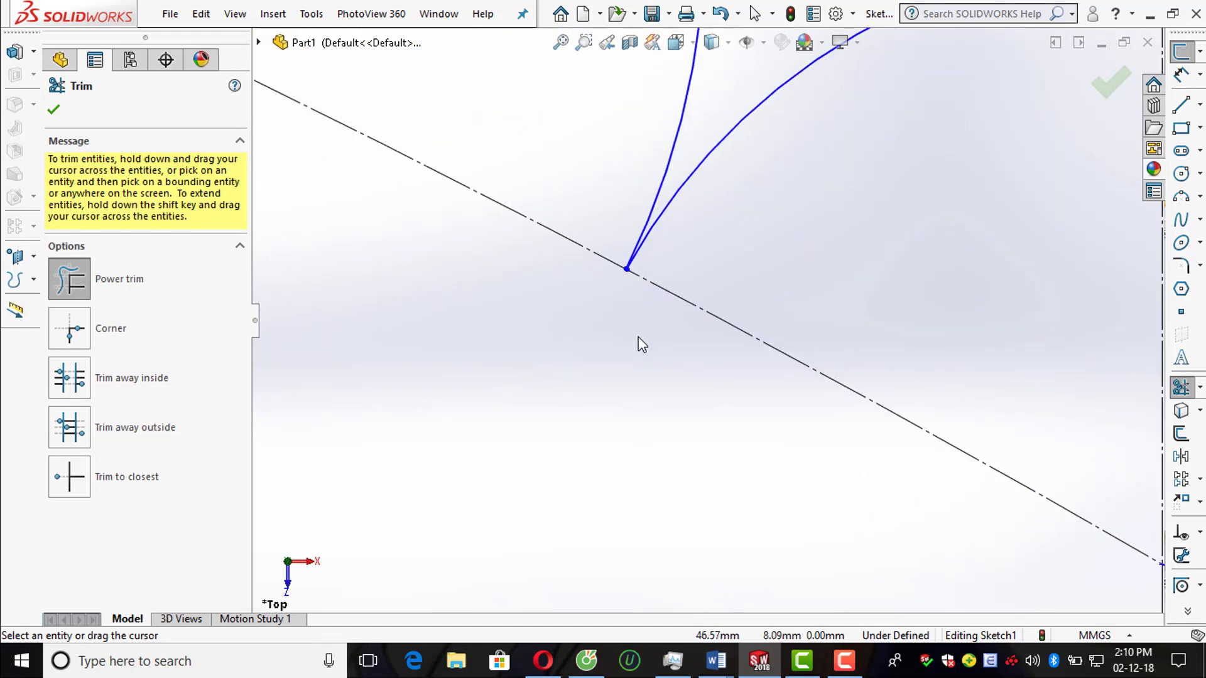
{"action": "scroll", "coordinate": [761, 396], "scroll_direction": "up", "scroll_amount": 4}
{"action": "scroll", "coordinate": [532, 294], "scroll_direction": "up", "scroll_amount": 2}
{"action": "scroll", "coordinate": [707, 308], "scroll_direction": "down", "scroll_amount": 4}
{"action": "scroll", "coordinate": [807, 403], "scroll_direction": "up", "scroll_amount": 2}
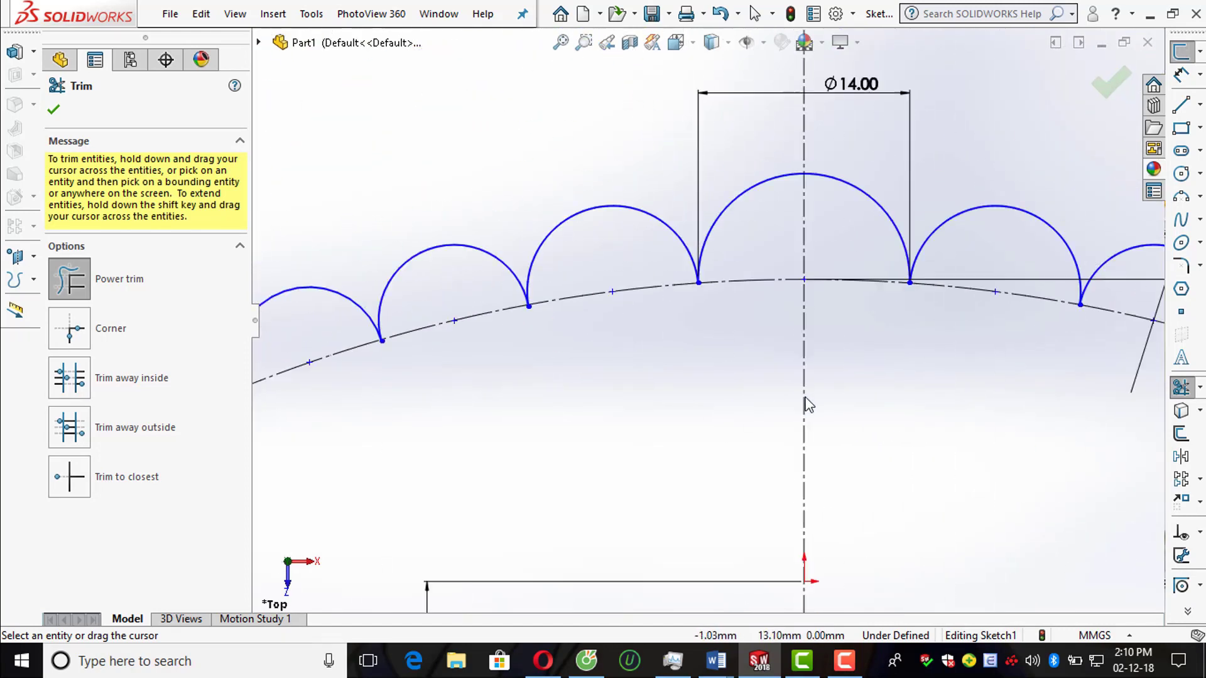
{"action": "scroll", "coordinate": [807, 404], "scroll_direction": "up", "scroll_amount": 2}
{"action": "scroll", "coordinate": [821, 463], "scroll_direction": "down", "scroll_amount": 4}
{"action": "scroll", "coordinate": [793, 352], "scroll_direction": "down", "scroll_amount": 2}
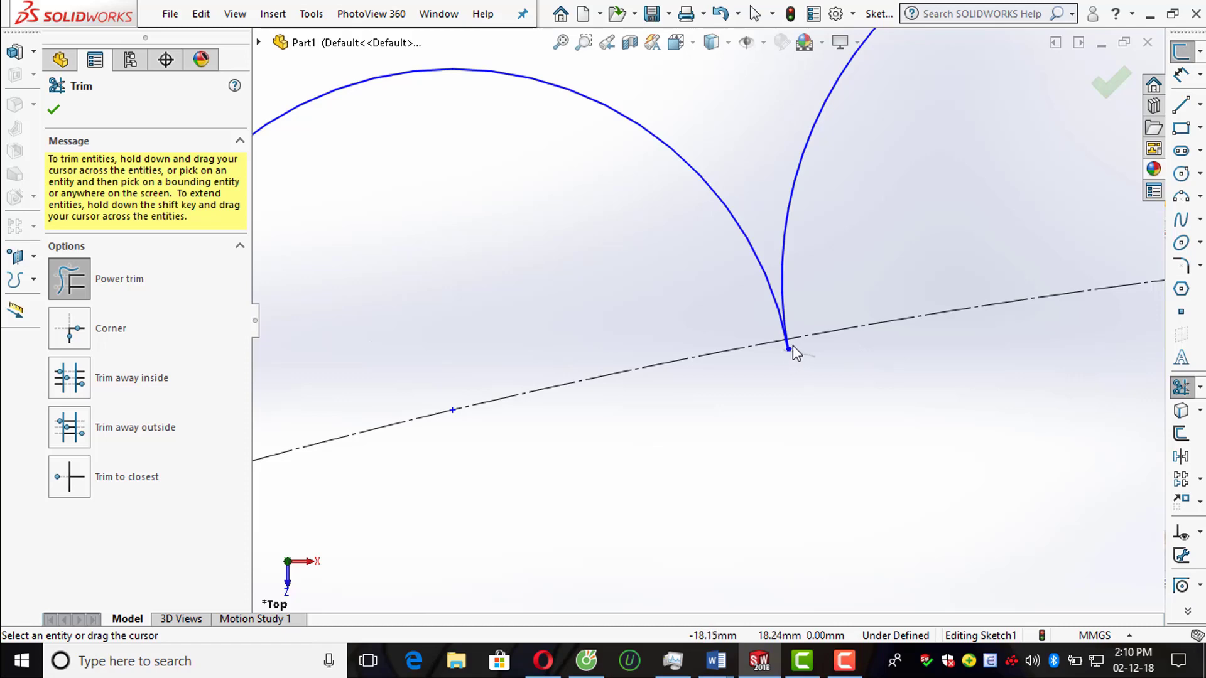
{"action": "scroll", "coordinate": [793, 345], "scroll_direction": "up", "scroll_amount": 4}
{"action": "scroll", "coordinate": [860, 332], "scroll_direction": "down", "scroll_amount": 2}
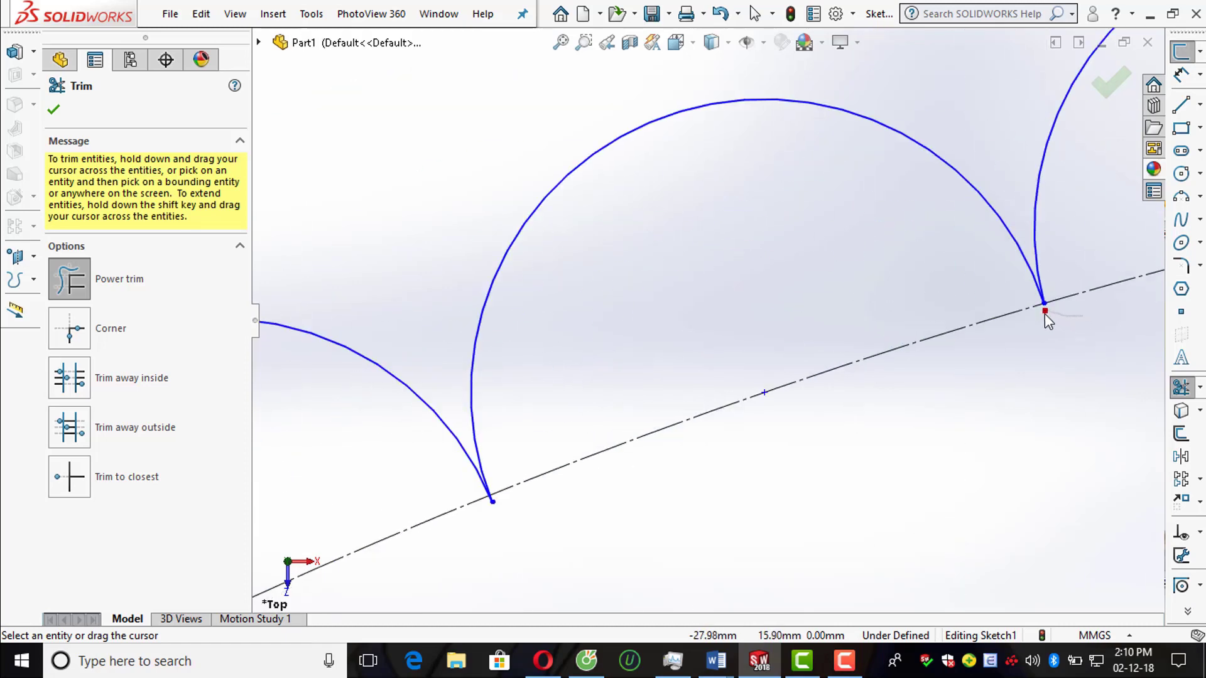
{"action": "scroll", "coordinate": [732, 345], "scroll_direction": "down", "scroll_amount": 2}
{"action": "scroll", "coordinate": [891, 314], "scroll_direction": "up", "scroll_amount": 1}
{"action": "scroll", "coordinate": [700, 288], "scroll_direction": "up", "scroll_amount": 1}
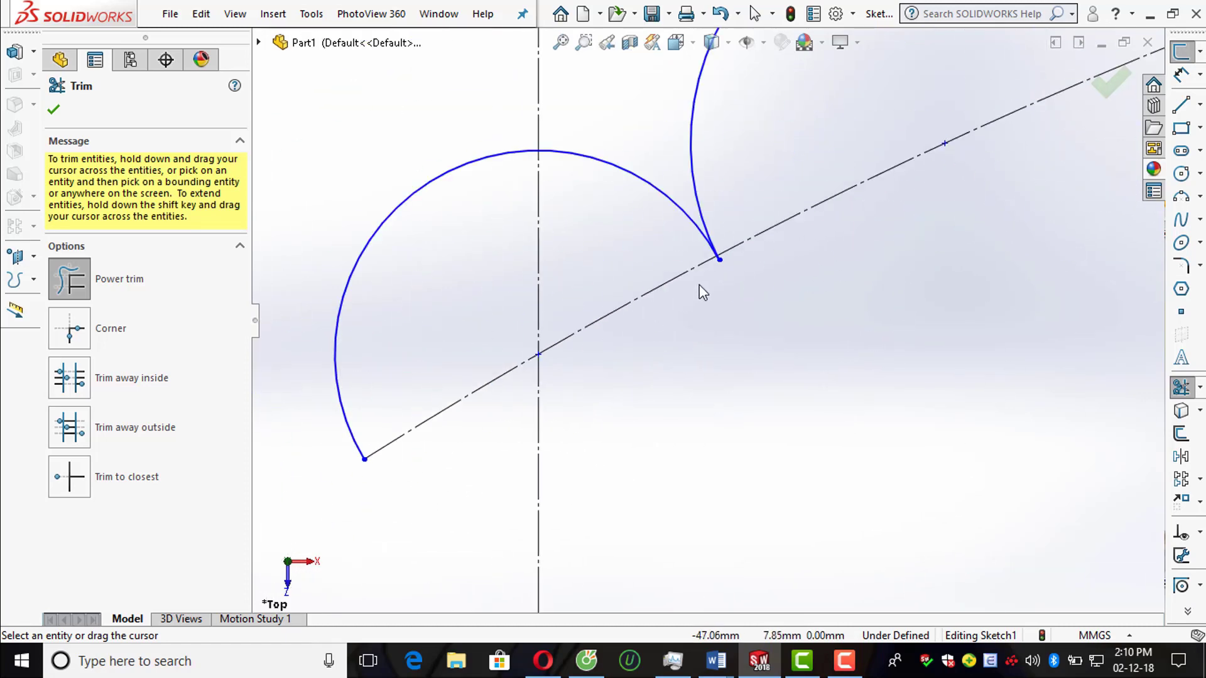
{"action": "scroll", "coordinate": [751, 242], "scroll_direction": "down", "scroll_amount": 2}
{"action": "scroll", "coordinate": [732, 382], "scroll_direction": "up", "scroll_amount": 2}
{"action": "scroll", "coordinate": [877, 350], "scroll_direction": "up", "scroll_amount": 3}
{"action": "scroll", "coordinate": [876, 343], "scroll_direction": "up", "scroll_amount": 3}
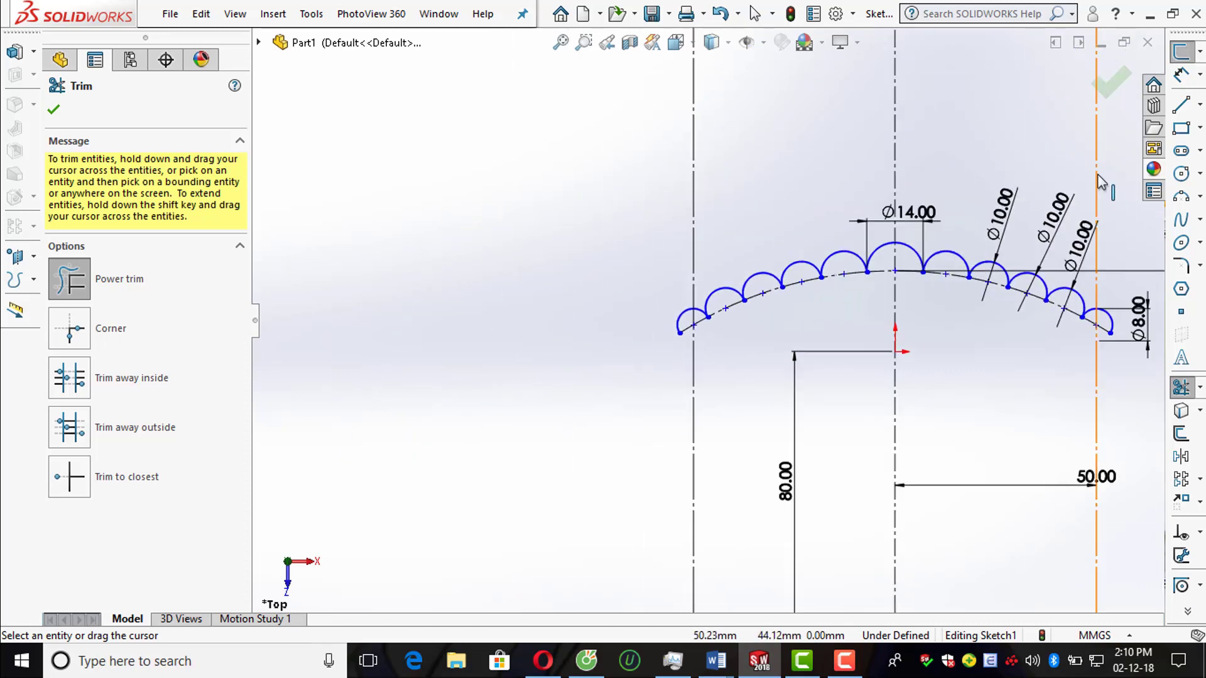
{"action": "scroll", "coordinate": [955, 318], "scroll_direction": "down", "scroll_amount": 1}
{"action": "left_click", "coordinate": [1094, 93]}
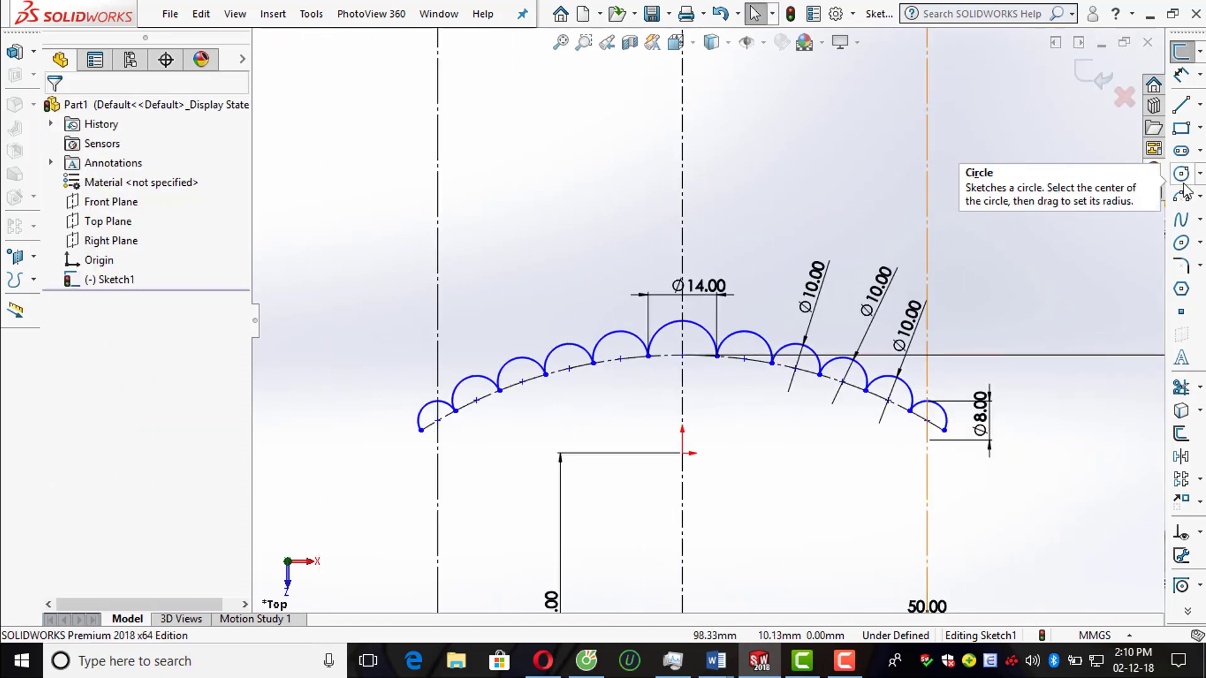
Step: Set the sketch fillet radius to 1.00 mm and fillet the first cusps between end arcs
{"action": "left_click", "coordinate": [1184, 268]}
{"action": "key", "text": "Home"}
{"action": "key", "text": "Right"}
{"action": "key", "text": "Delete"}
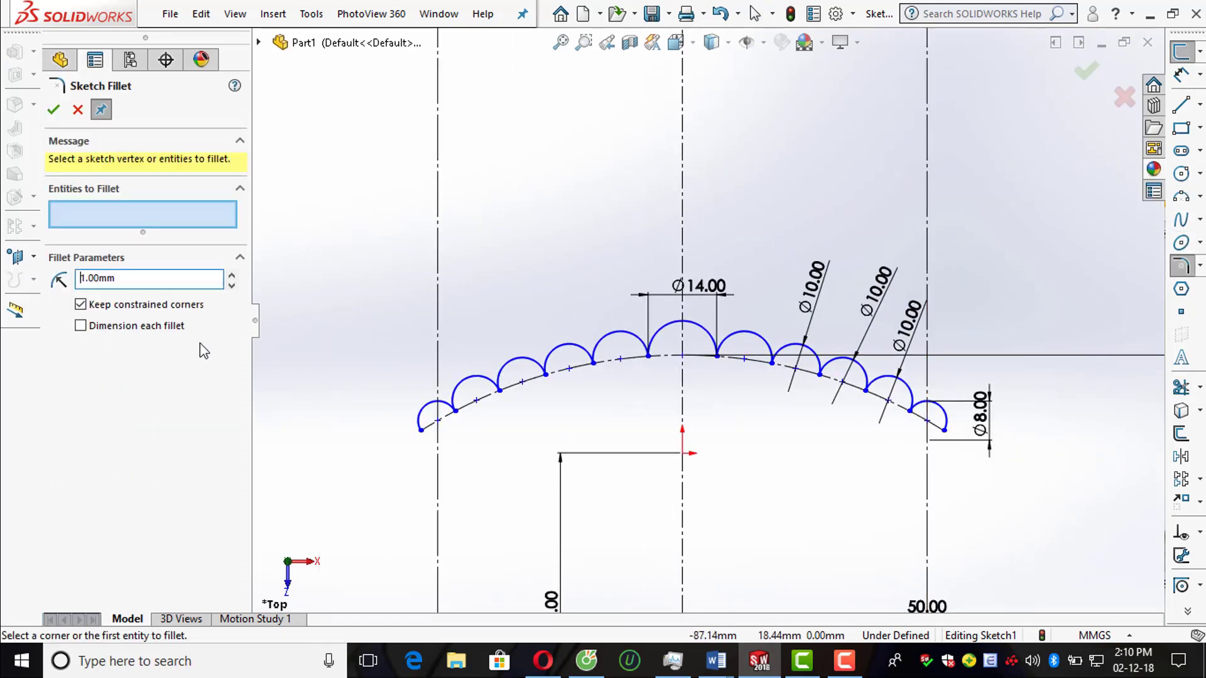
{"action": "scroll", "coordinate": [941, 408], "scroll_direction": "down", "scroll_amount": 3}
{"action": "left_click", "coordinate": [795, 396]}
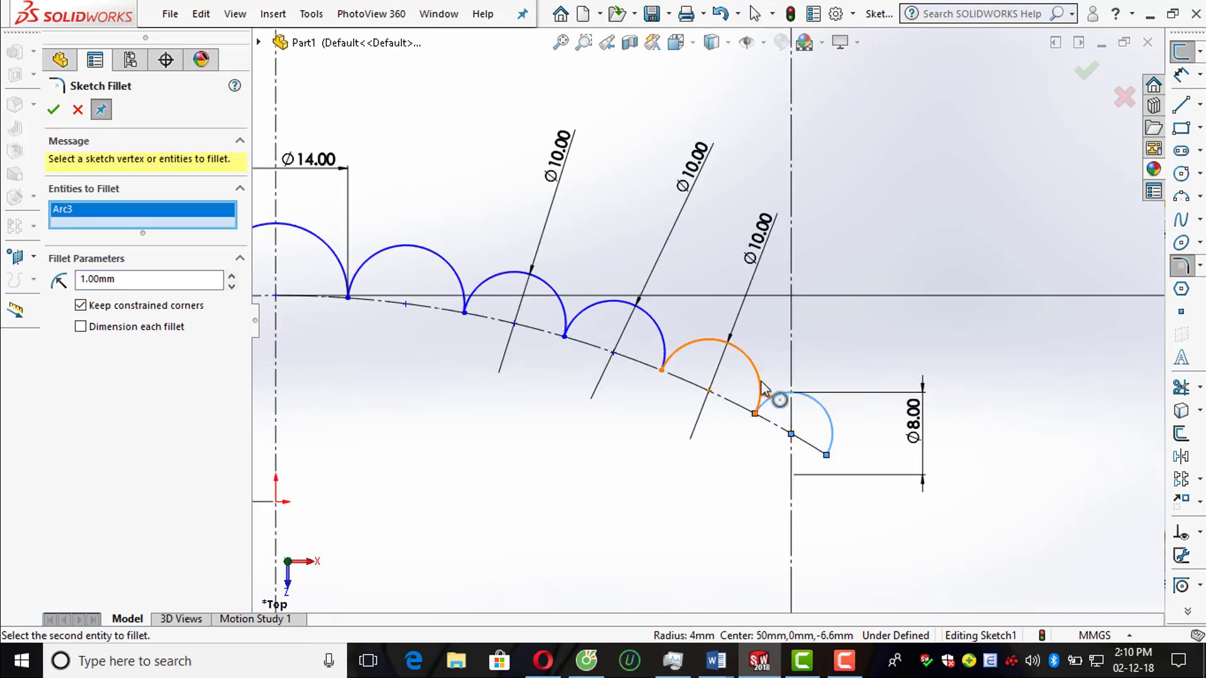
{"action": "left_click", "coordinate": [670, 340]}
{"action": "left_click", "coordinate": [660, 336]}
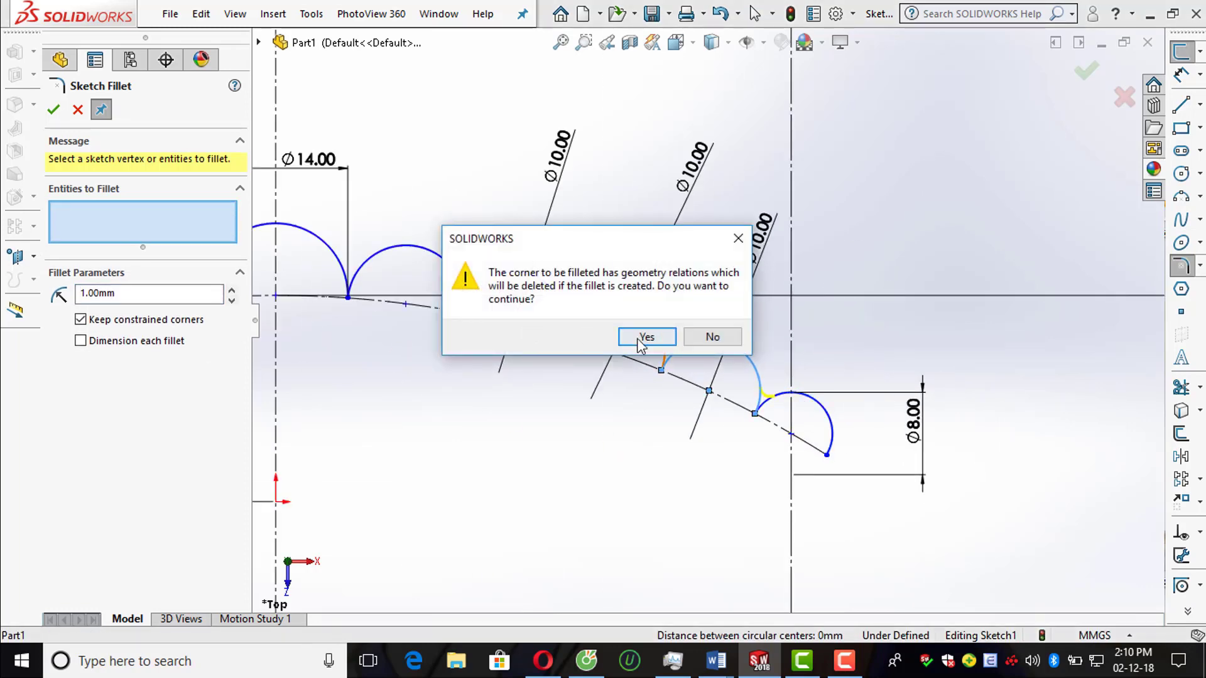
{"action": "left_click", "coordinate": [568, 314]}
{"action": "left_click", "coordinate": [646, 334]}
Step: Fillet the next two cusps, including the one beside the Ø14 arc, and apply
{"action": "scroll", "coordinate": [721, 458], "scroll_direction": "up", "scroll_amount": 2}
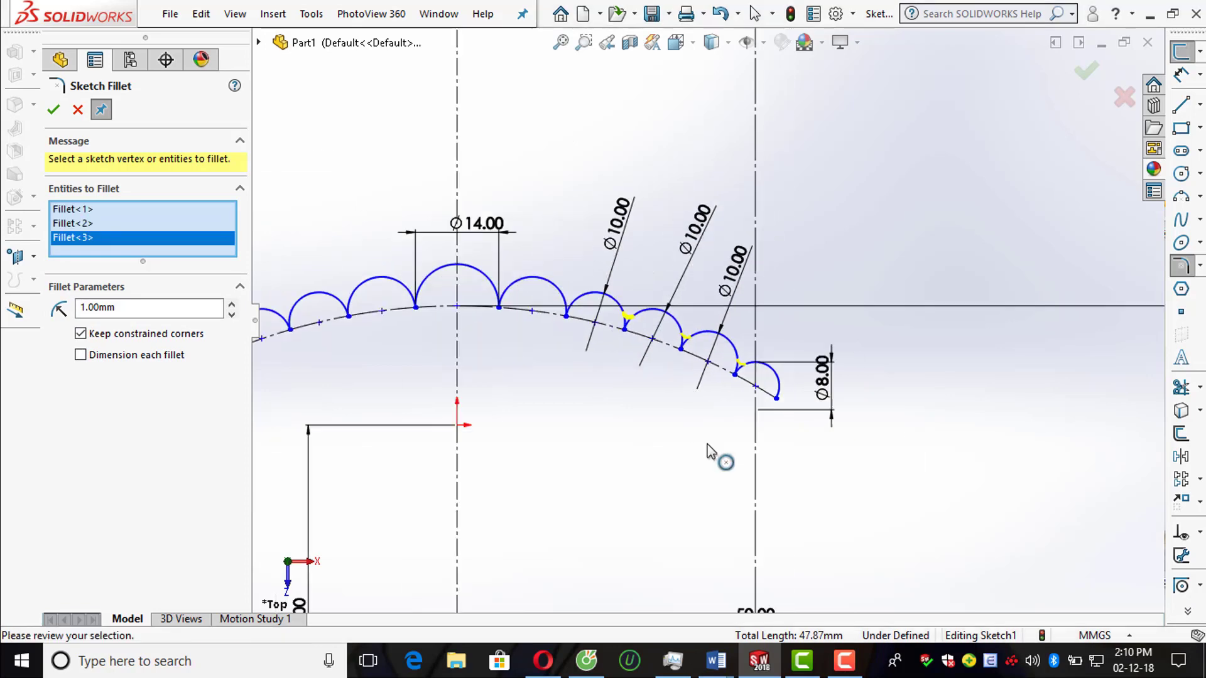
{"action": "scroll", "coordinate": [620, 335], "scroll_direction": "down", "scroll_amount": 3}
{"action": "left_click", "coordinate": [619, 336]}
{"action": "left_click", "coordinate": [644, 337]}
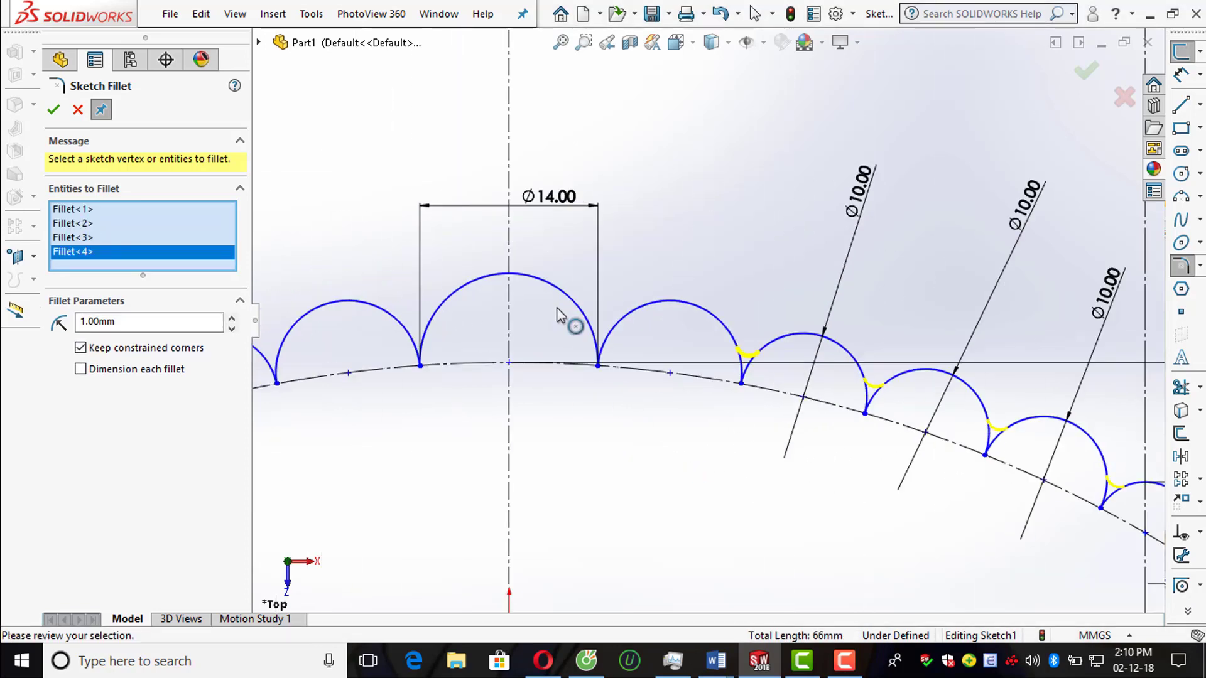
{"action": "left_click", "coordinate": [622, 323]}
{"action": "left_click", "coordinate": [641, 333]}
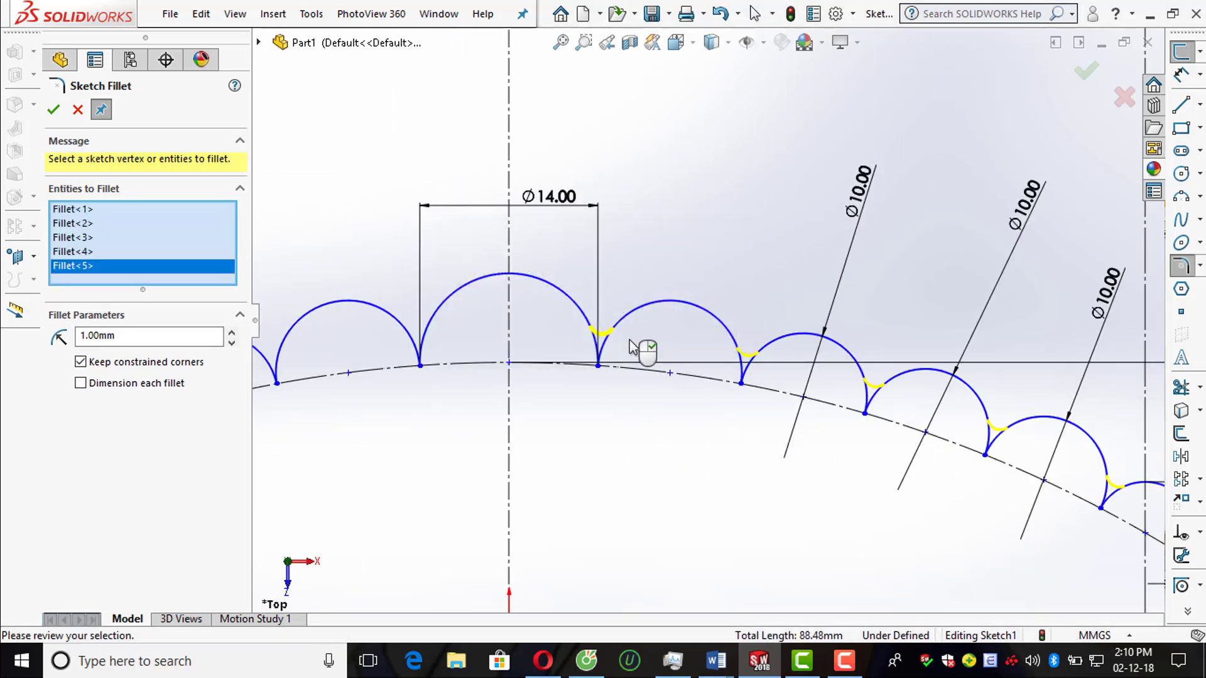
{"action": "left_click", "coordinate": [54, 109]}
Step: Select the arcs left of the Ø14 arc for another 1 mm fillet
{"action": "scroll", "coordinate": [843, 409], "scroll_direction": "up", "scroll_amount": 3}
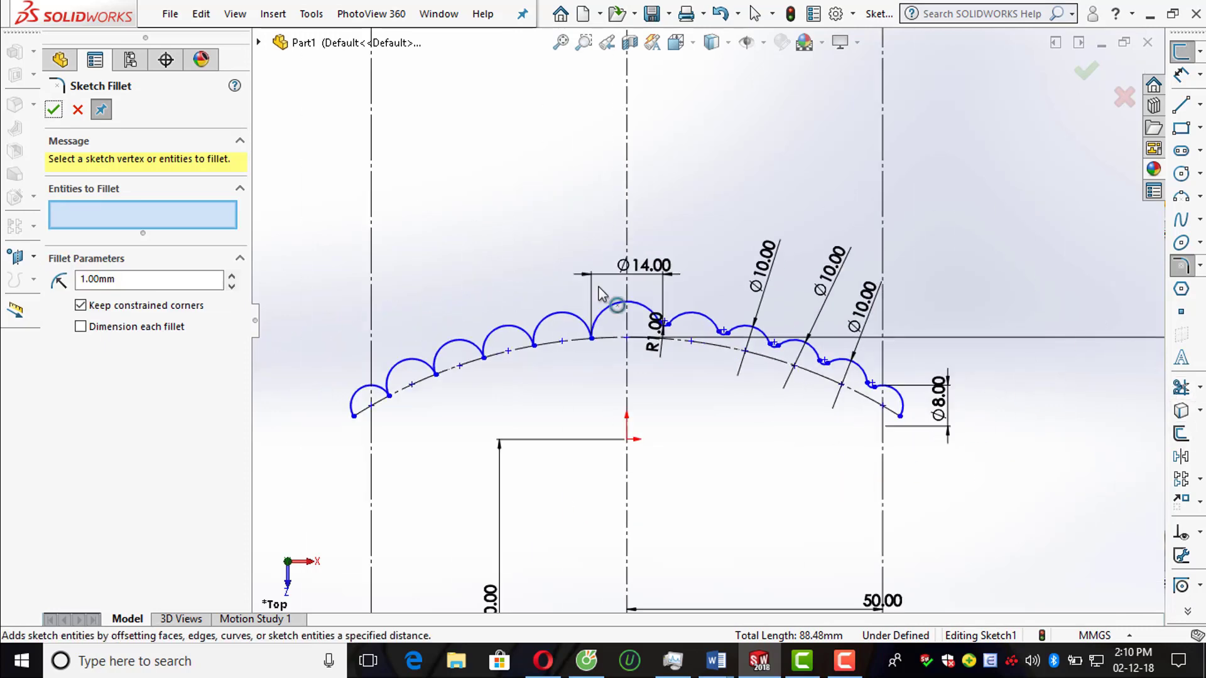
{"action": "scroll", "coordinate": [618, 304], "scroll_direction": "down", "scroll_amount": 3}
{"action": "scroll", "coordinate": [821, 350], "scroll_direction": "up", "scroll_amount": 2}
{"action": "left_click", "coordinate": [803, 346]}
{"action": "left_click", "coordinate": [741, 342]}
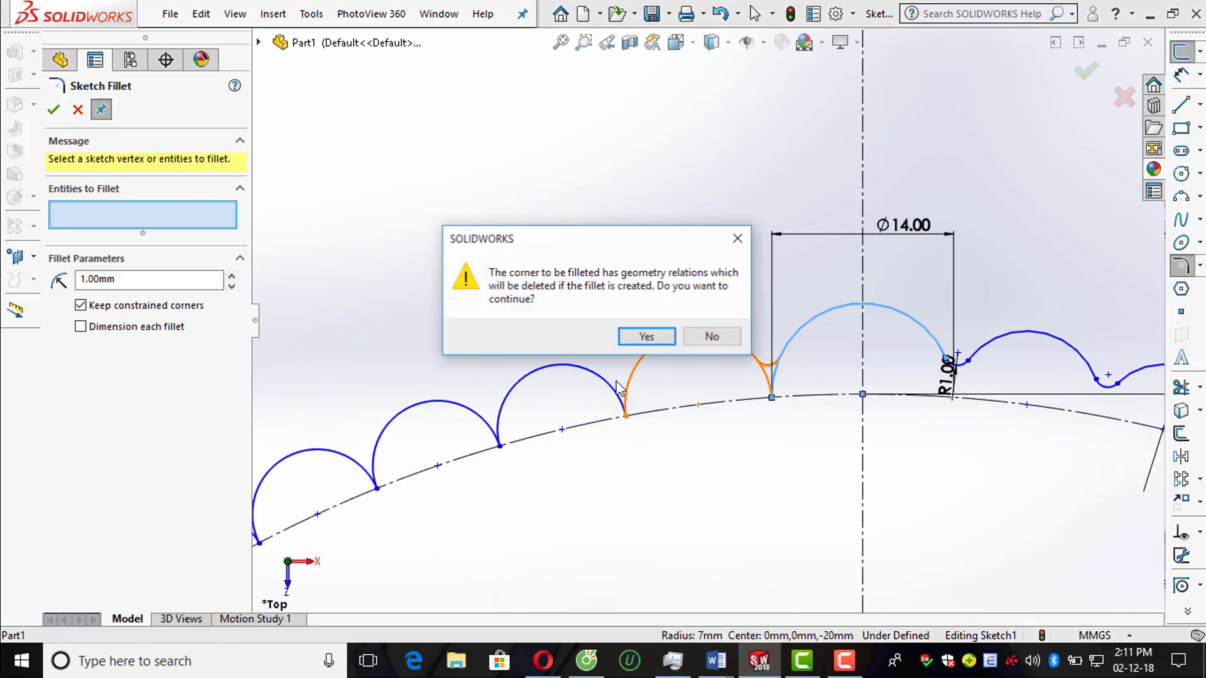
{"action": "left_click", "coordinate": [643, 334]}
{"action": "scroll", "coordinate": [645, 370], "scroll_direction": "down", "scroll_amount": 2}
{"action": "left_click", "coordinate": [643, 372]}
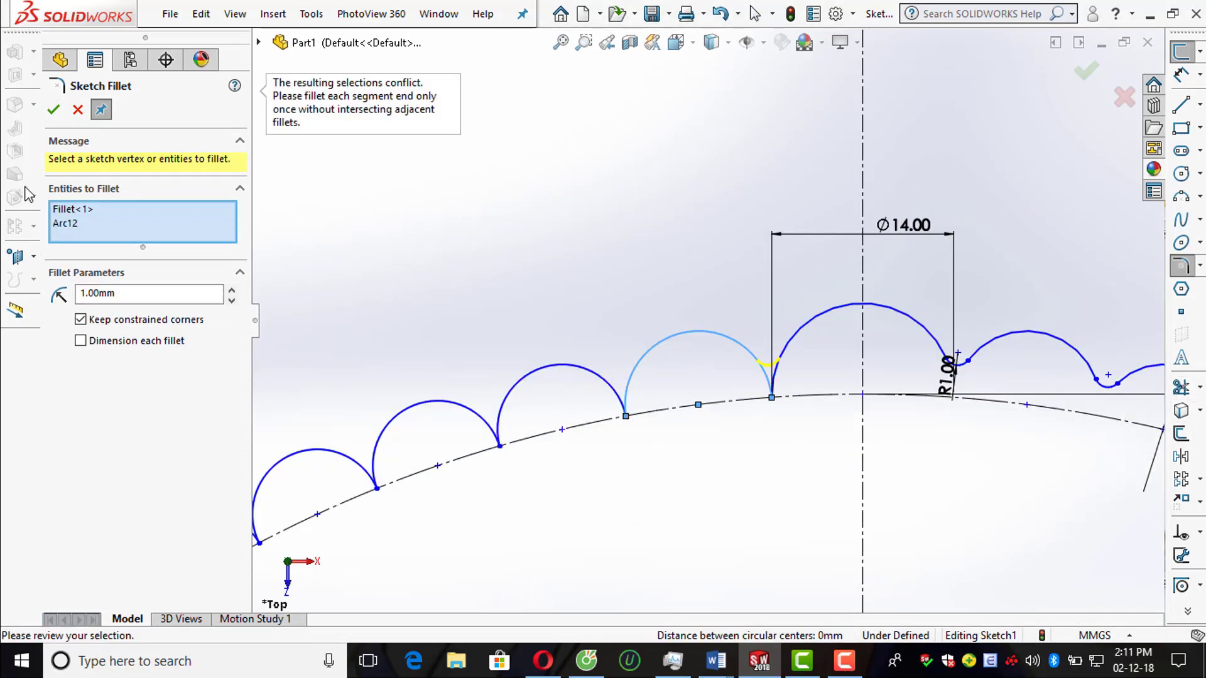
Step: Remove the conflicting arcs from the fillet selection and apply the fillet
{"action": "right_click", "coordinate": [59, 224]}
{"action": "left_click", "coordinate": [95, 257]}
{"action": "scroll", "coordinate": [565, 389], "scroll_direction": "down", "scroll_amount": 2}
{"action": "left_click", "coordinate": [653, 368]}
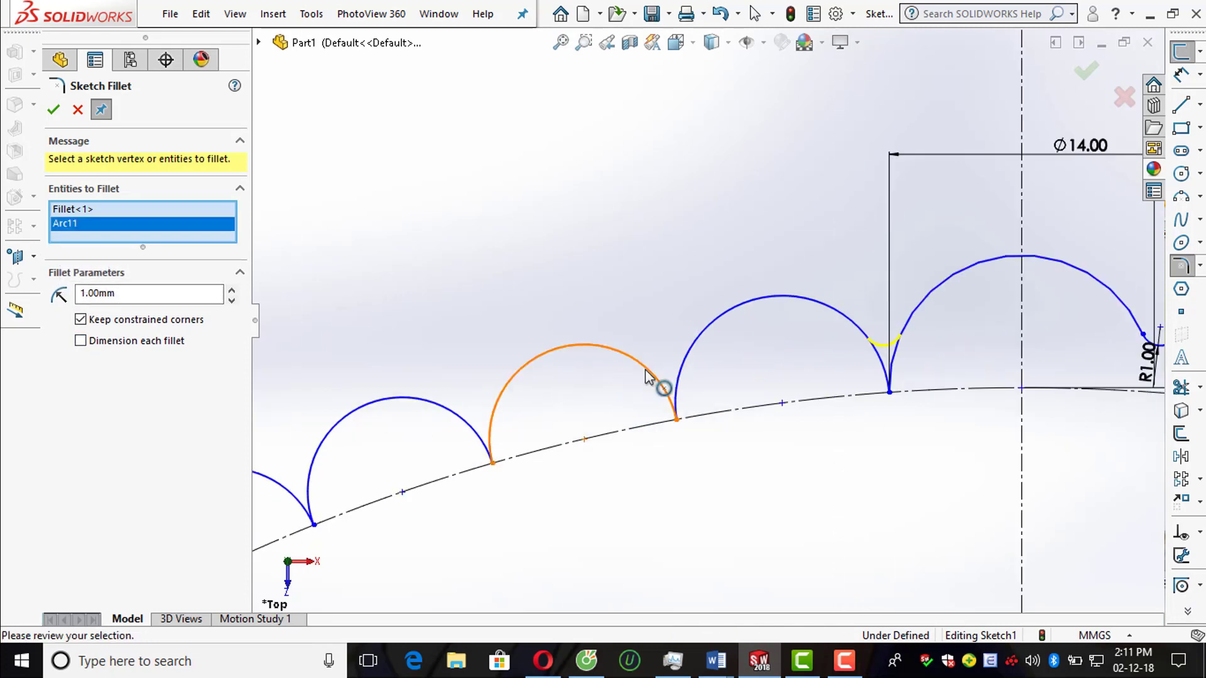
{"action": "right_click", "coordinate": [68, 231]}
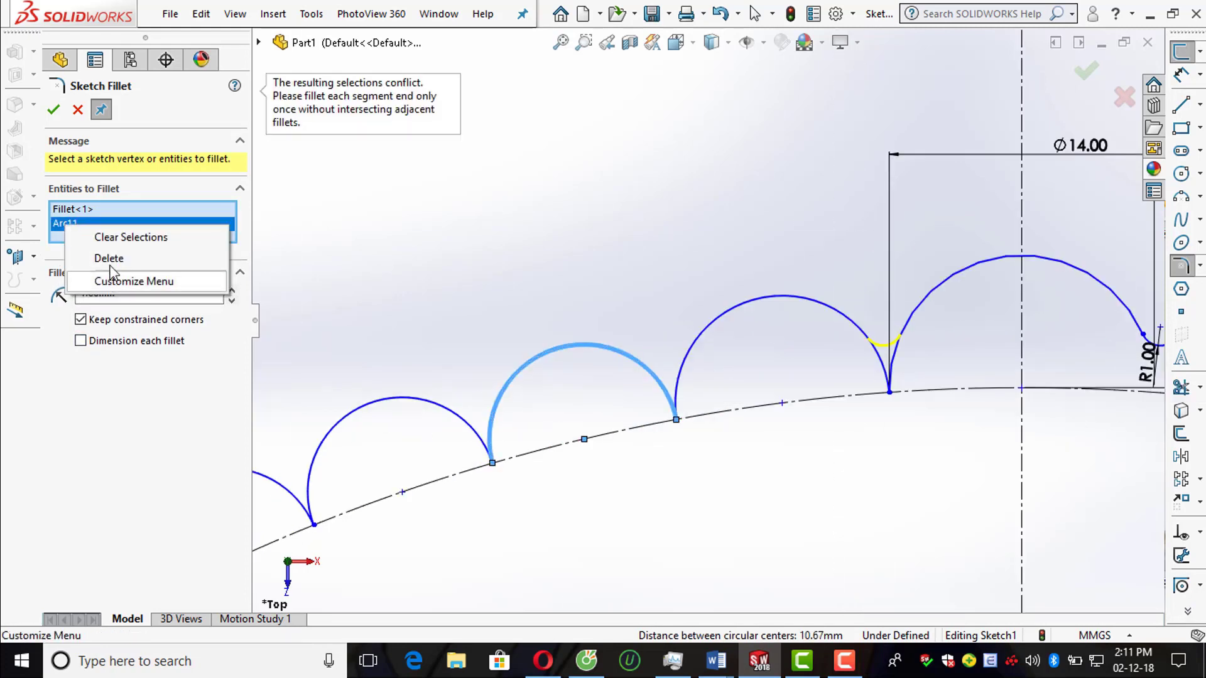
{"action": "left_click", "coordinate": [94, 258]}
{"action": "left_click", "coordinate": [54, 109]}
Step: Review the filleted row and close the Sketch Fillet tool
{"action": "scroll", "coordinate": [622, 434], "scroll_direction": "down", "scroll_amount": 3}
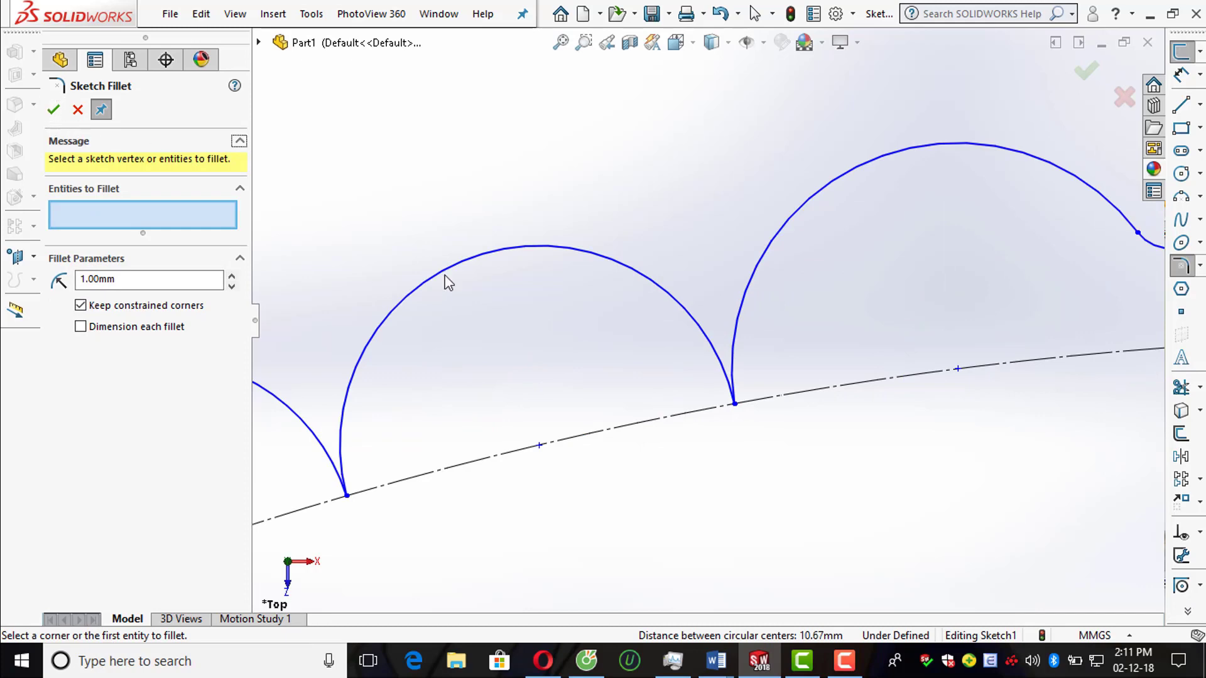
{"action": "scroll", "coordinate": [765, 401], "scroll_direction": "down", "scroll_amount": 3}
{"action": "scroll", "coordinate": [763, 356], "scroll_direction": "down", "scroll_amount": 2}
{"action": "scroll", "coordinate": [764, 352], "scroll_direction": "down", "scroll_amount": 2}
{"action": "scroll", "coordinate": [764, 352], "scroll_direction": "down", "scroll_amount": 2}
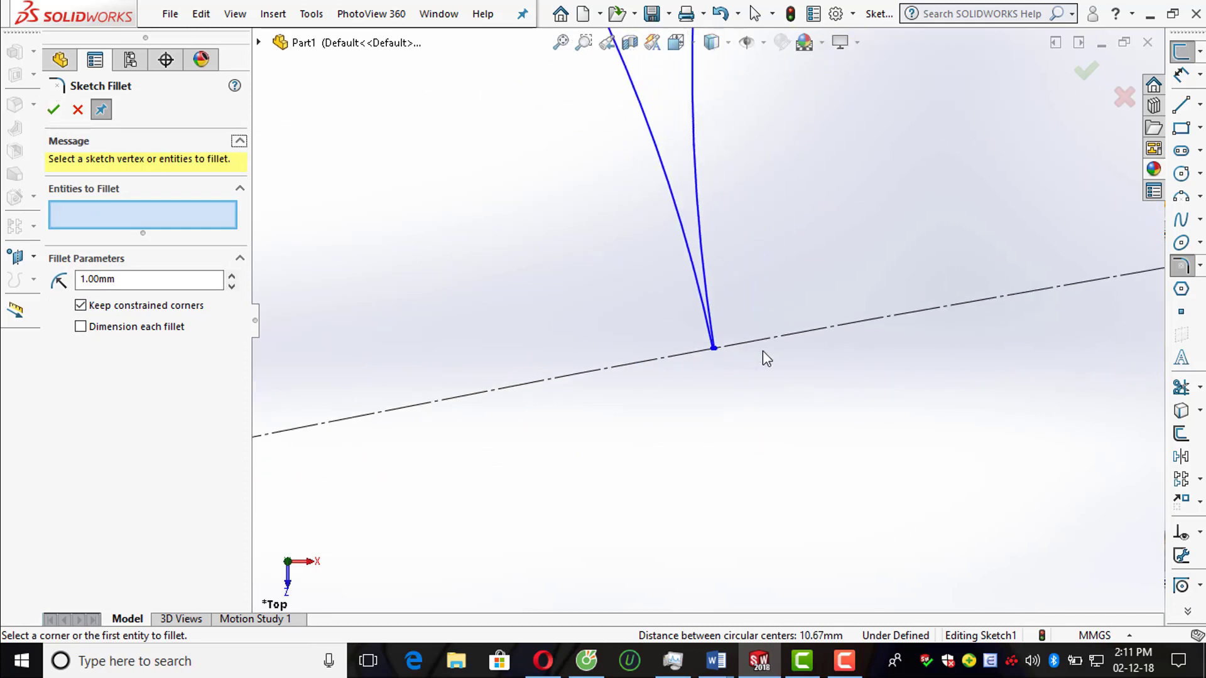
{"action": "scroll", "coordinate": [762, 351], "scroll_direction": "up", "scroll_amount": 3}
{"action": "scroll", "coordinate": [762, 356], "scroll_direction": "up", "scroll_amount": 2}
{"action": "left_click", "coordinate": [76, 116]}
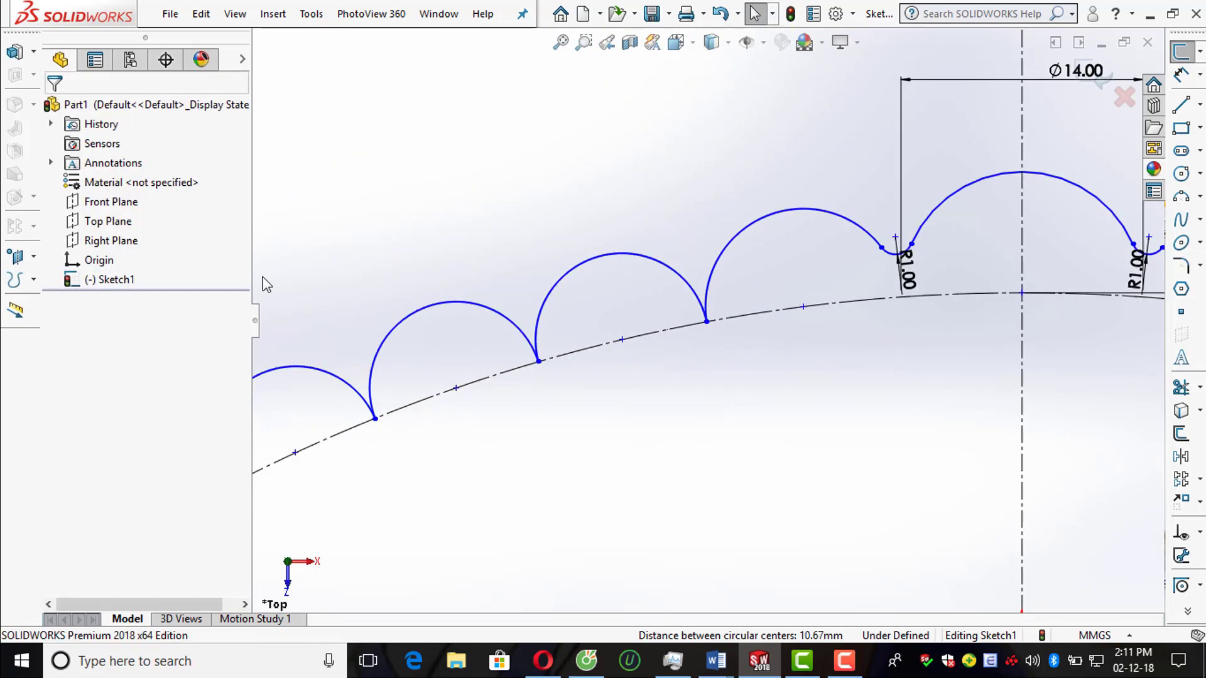
Step: Fillet the cusps between the left-side arcs with 1 mm fillets
{"action": "left_click", "coordinate": [1181, 265]}
{"action": "left_click", "coordinate": [514, 325]}
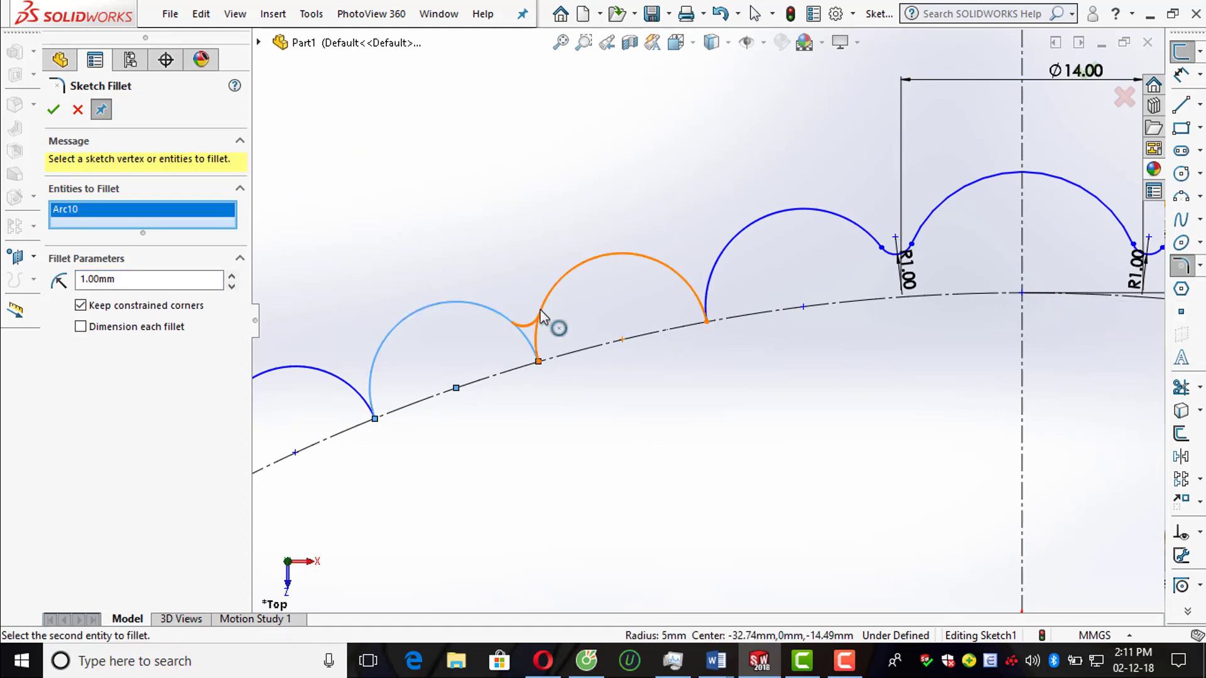
{"action": "left_click", "coordinate": [557, 325]}
{"action": "left_click", "coordinate": [656, 336]}
{"action": "scroll", "coordinate": [705, 320], "scroll_direction": "up", "scroll_amount": 3}
{"action": "left_click", "coordinate": [532, 358]}
{"action": "scroll", "coordinate": [496, 358], "scroll_direction": "down", "scroll_amount": 4}
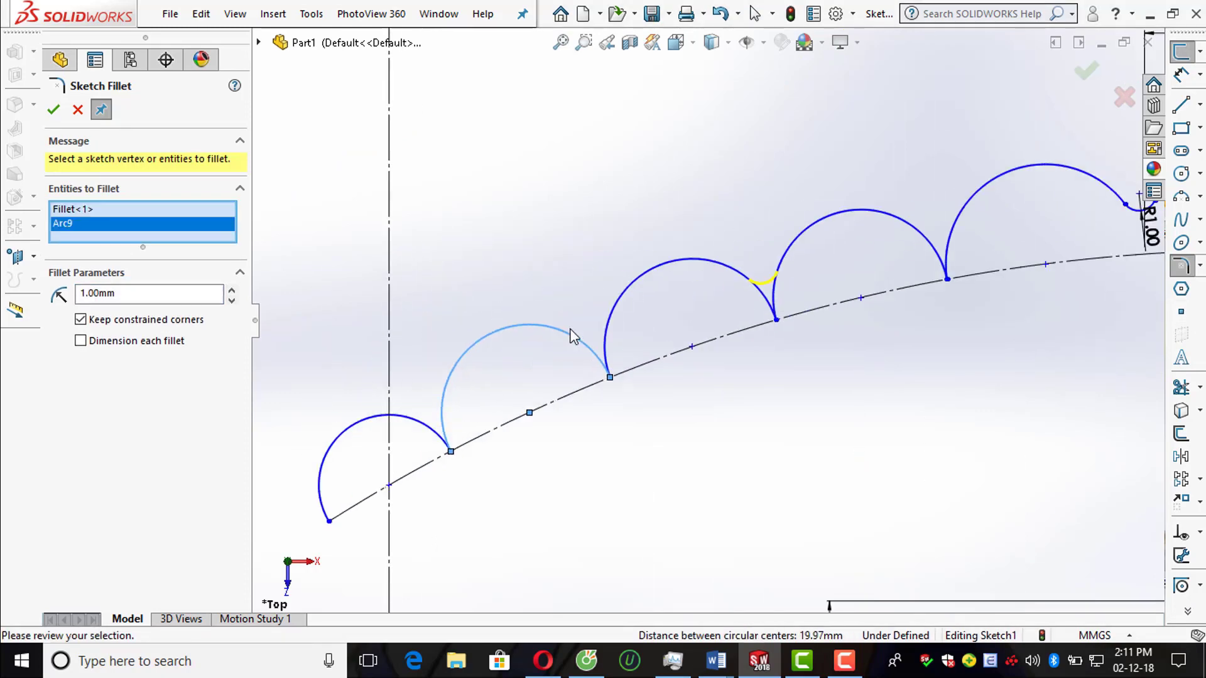
{"action": "left_click", "coordinate": [429, 433]}
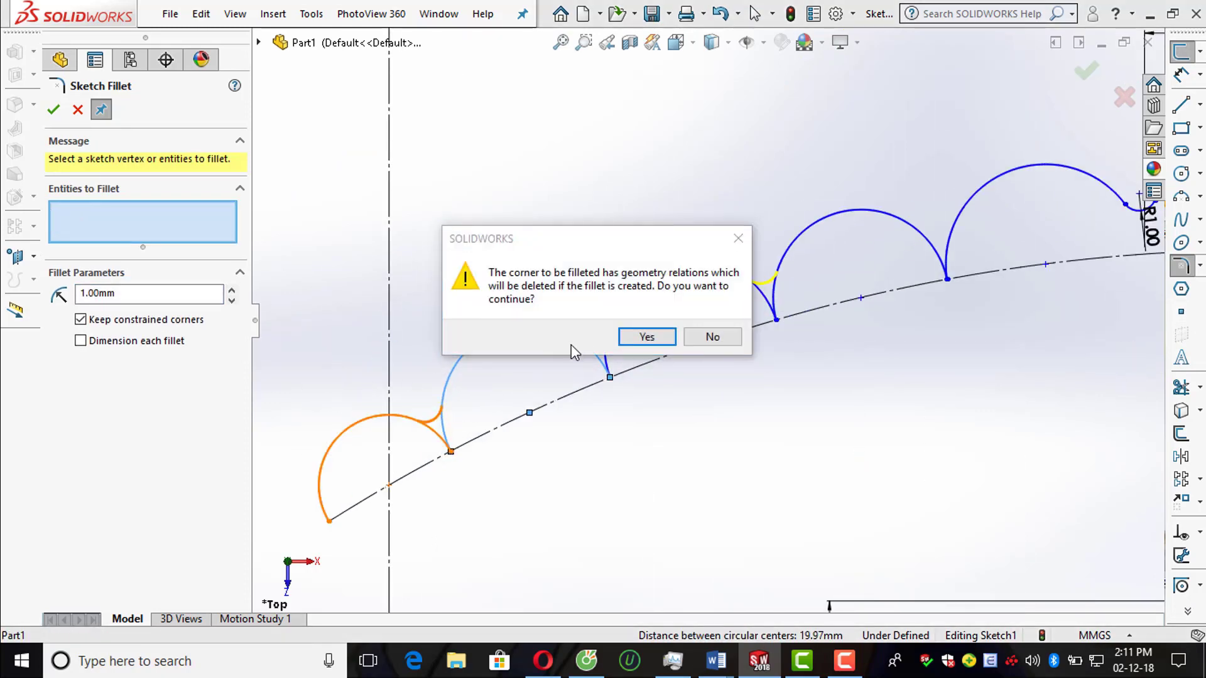
{"action": "key", "text": "Return"}
{"action": "left_click", "coordinate": [53, 110]}
{"action": "scroll", "coordinate": [562, 440], "scroll_direction": "up", "scroll_amount": 3}
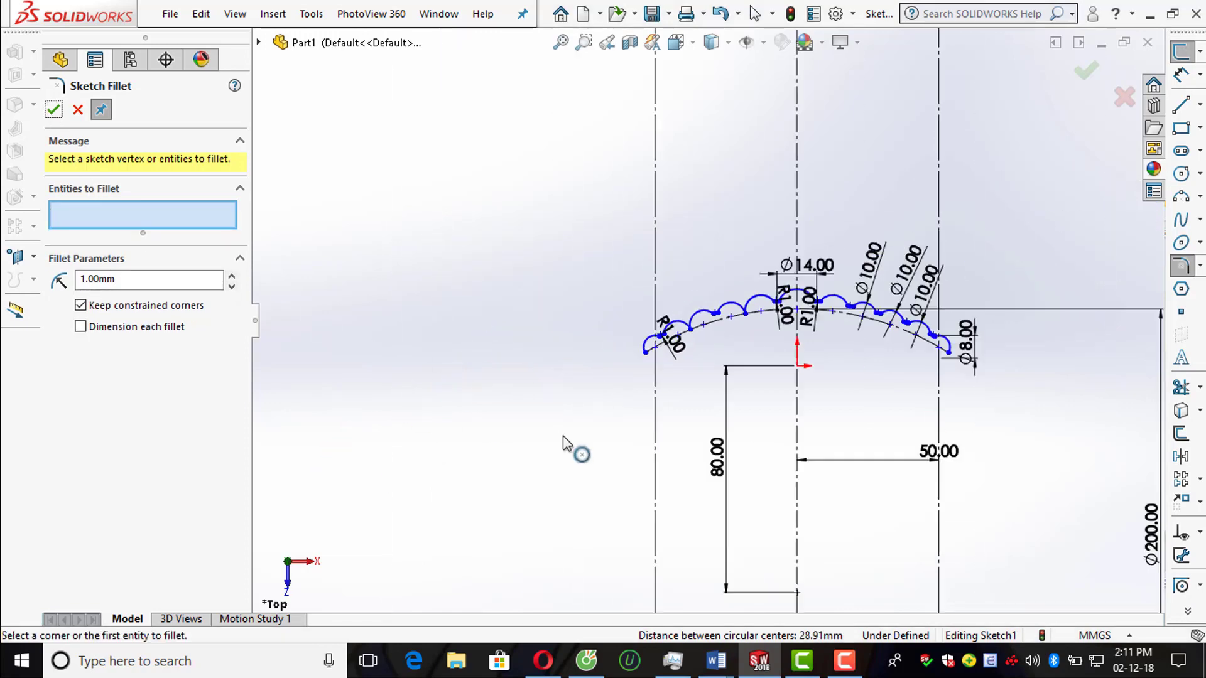
{"action": "scroll", "coordinate": [563, 440], "scroll_direction": "down", "scroll_amount": 2}
{"action": "scroll", "coordinate": [609, 415], "scroll_direction": "down", "scroll_amount": 2}
{"action": "scroll", "coordinate": [608, 414], "scroll_direction": "down", "scroll_amount": 2}
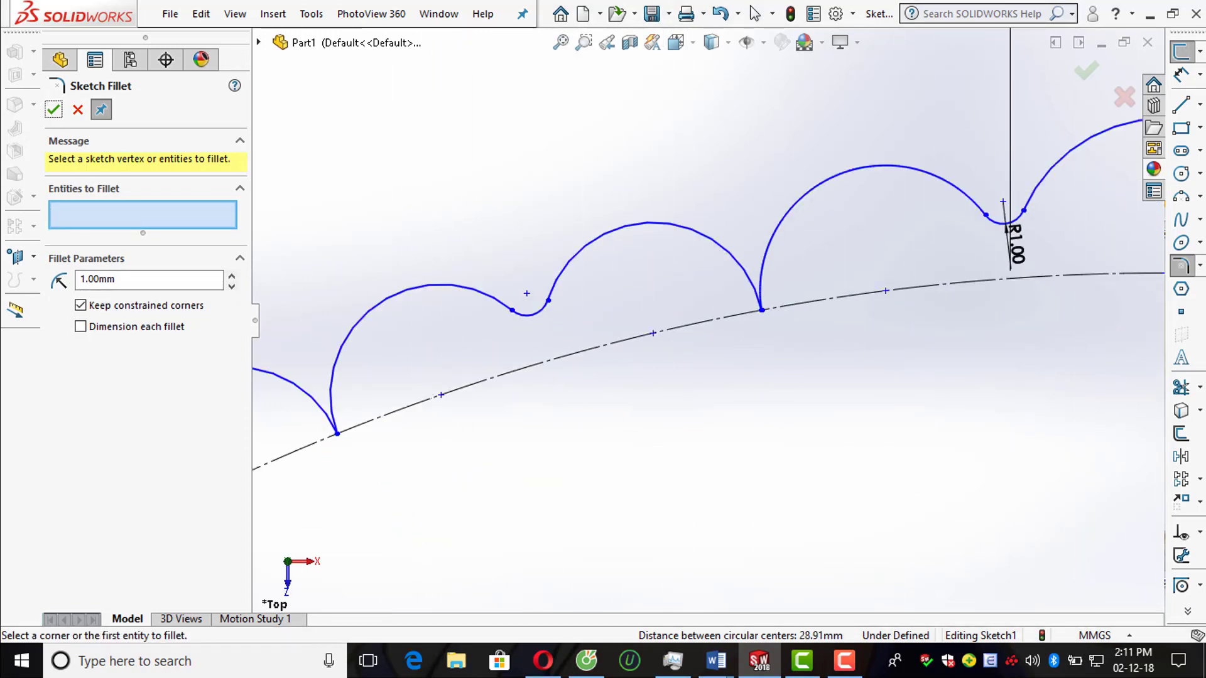
{"action": "left_click", "coordinate": [1200, 387]}
Step: Extend the right, middle and two left-centre arcs into full circles
{"action": "left_click", "coordinate": [1152, 411]}
{"action": "left_click", "coordinate": [763, 295]}
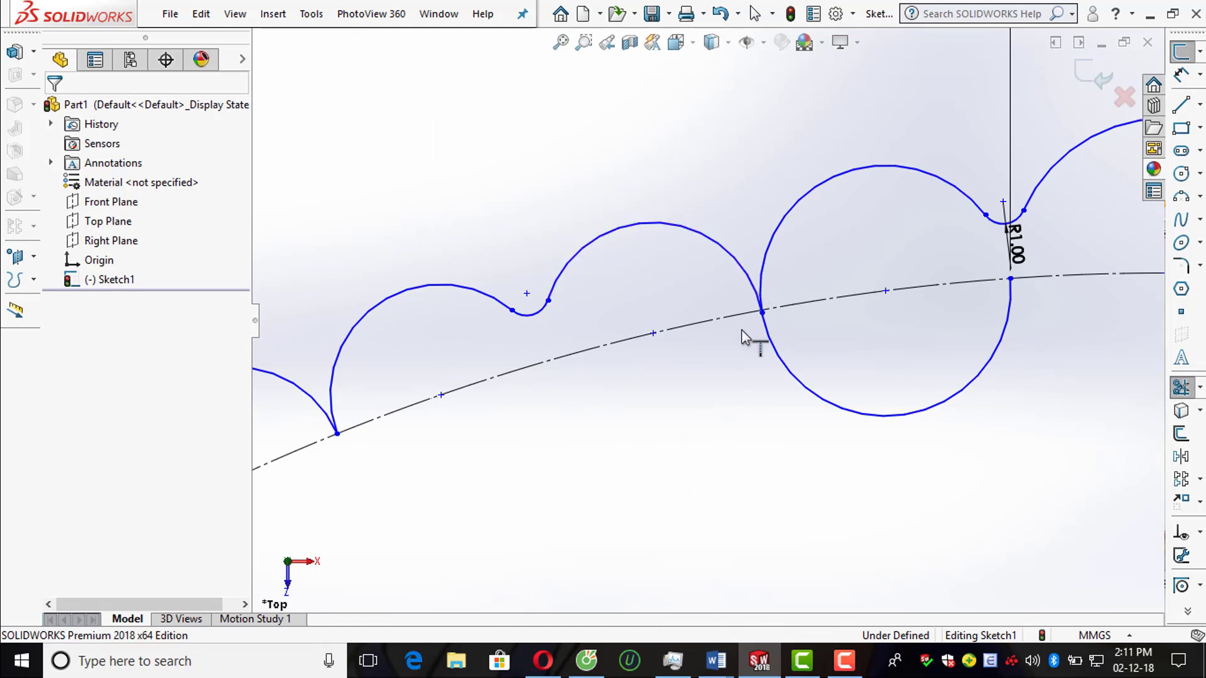
{"action": "left_click", "coordinate": [750, 284]}
{"action": "scroll", "coordinate": [704, 320], "scroll_direction": "up", "scroll_amount": 2}
{"action": "left_click", "coordinate": [499, 367]}
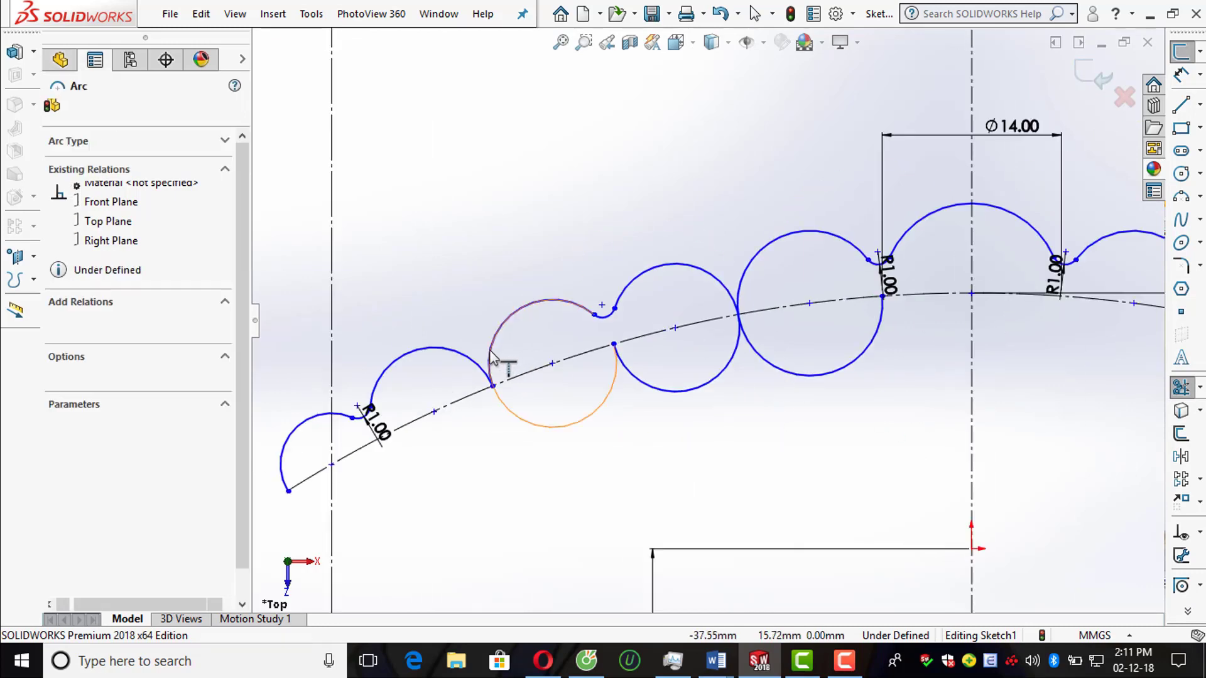
{"action": "left_click", "coordinate": [495, 391]}
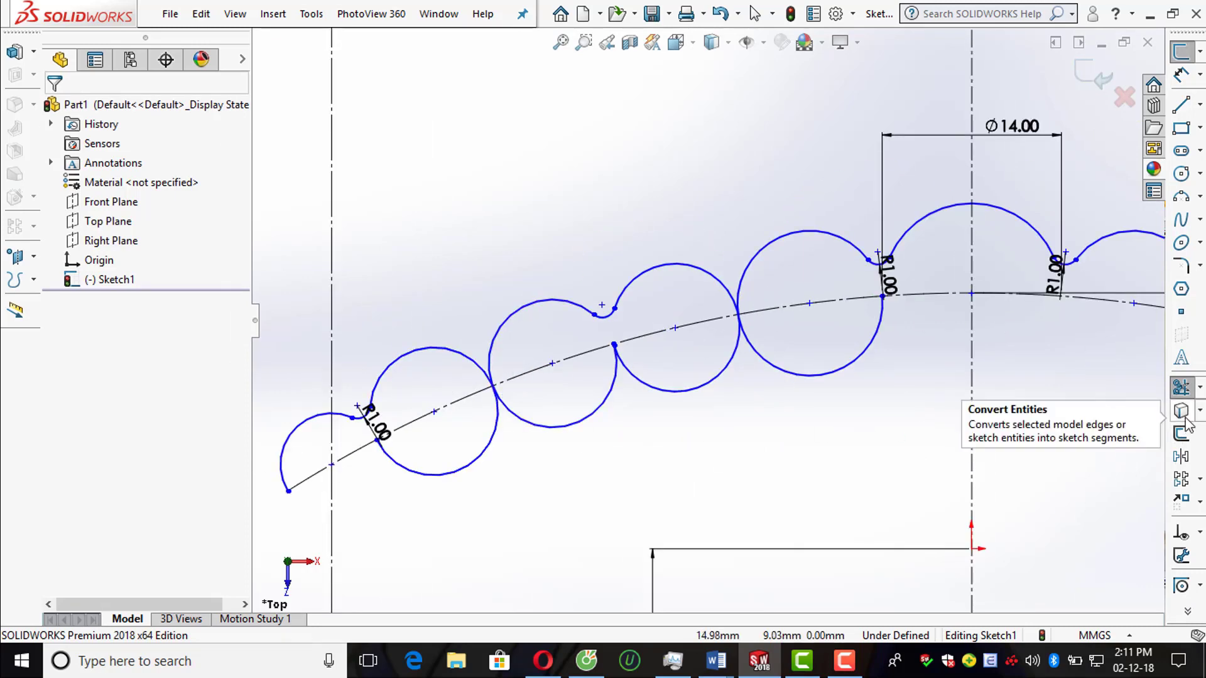
Step: Join the first pair of adjacent circles with a tangent fillet
{"action": "left_click", "coordinate": [1182, 265]}
{"action": "scroll", "coordinate": [735, 277], "scroll_direction": "down", "scroll_amount": 3}
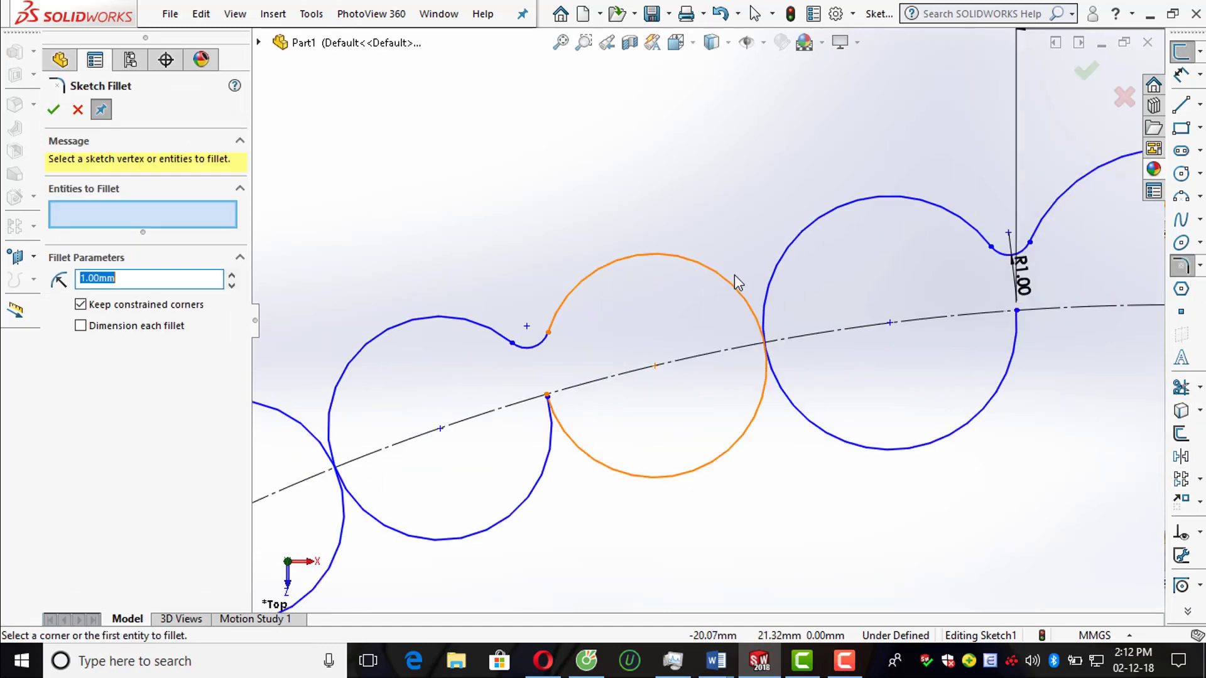
{"action": "left_click", "coordinate": [748, 304]}
{"action": "left_click", "coordinate": [646, 337]}
{"action": "scroll", "coordinate": [829, 389], "scroll_direction": "up", "scroll_amount": 2}
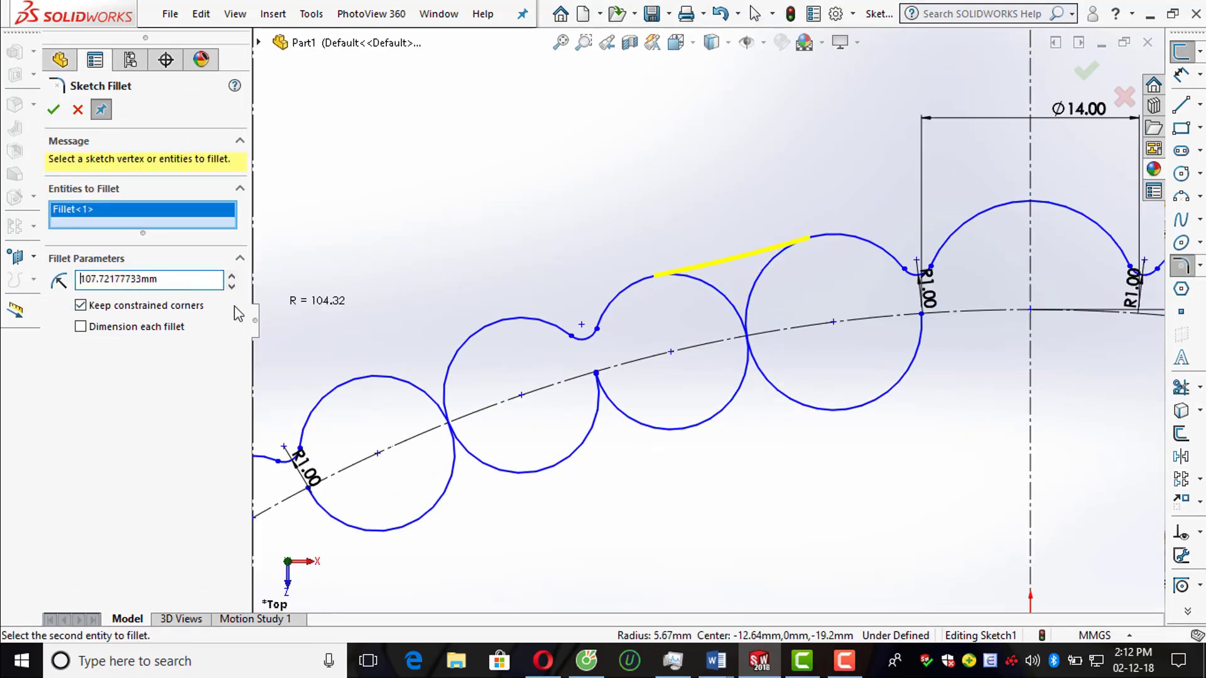
{"action": "left_click", "coordinate": [54, 110]}
{"action": "scroll", "coordinate": [606, 272], "scroll_direction": "up", "scroll_amount": 2}
{"action": "scroll", "coordinate": [308, 311], "scroll_direction": "down", "scroll_amount": 1}
Step: Join the next two circles with a fillet, correcting the oversized radius value
{"action": "left_click", "coordinate": [592, 372]}
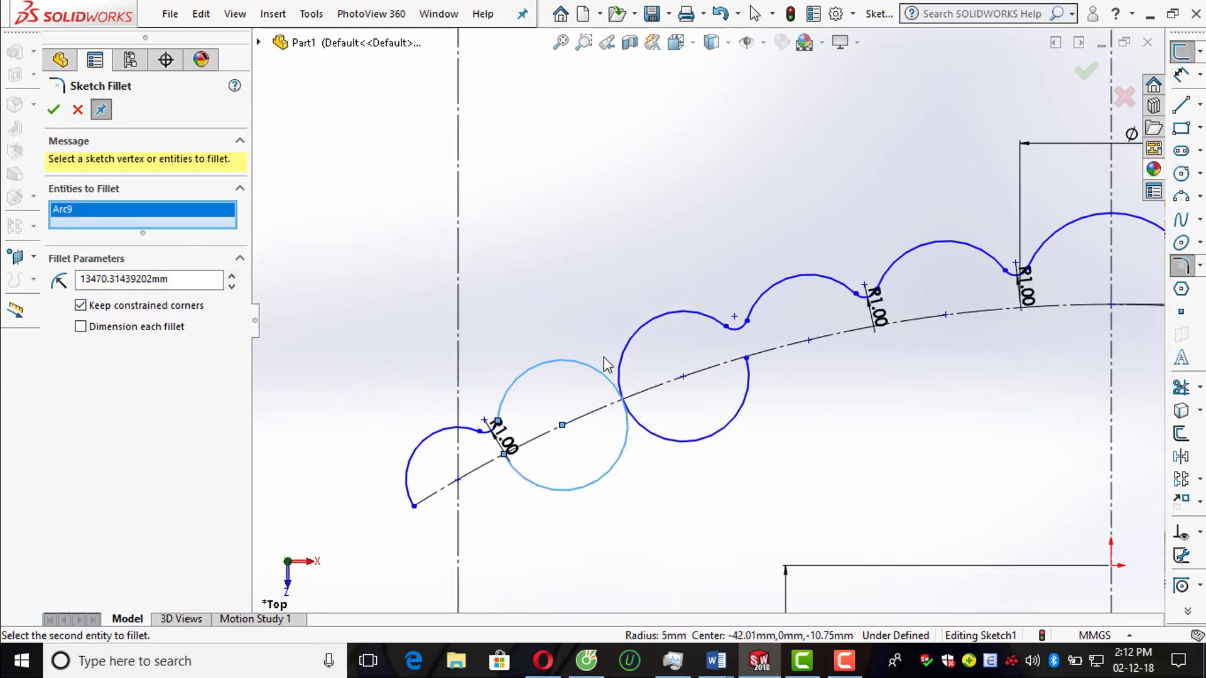
{"action": "left_click", "coordinate": [636, 355]}
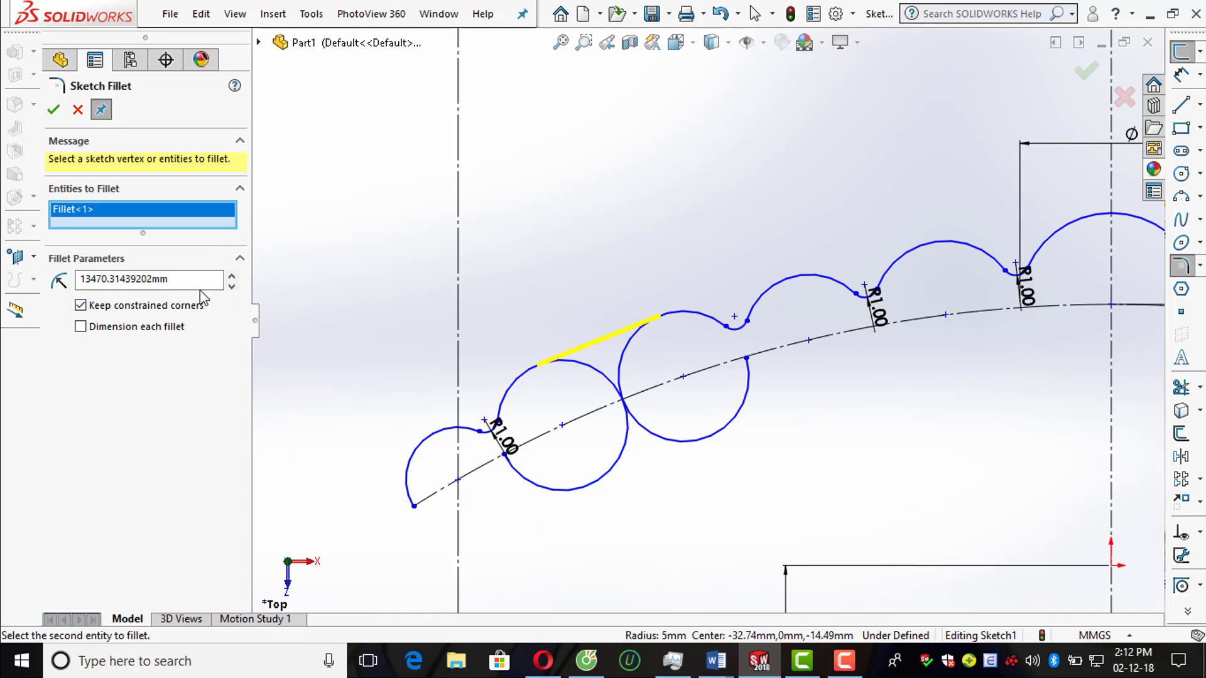
{"action": "left_click", "coordinate": [196, 281]}
{"action": "left_click", "coordinate": [53, 110]}
{"action": "scroll", "coordinate": [740, 282], "scroll_direction": "up", "scroll_amount": 3}
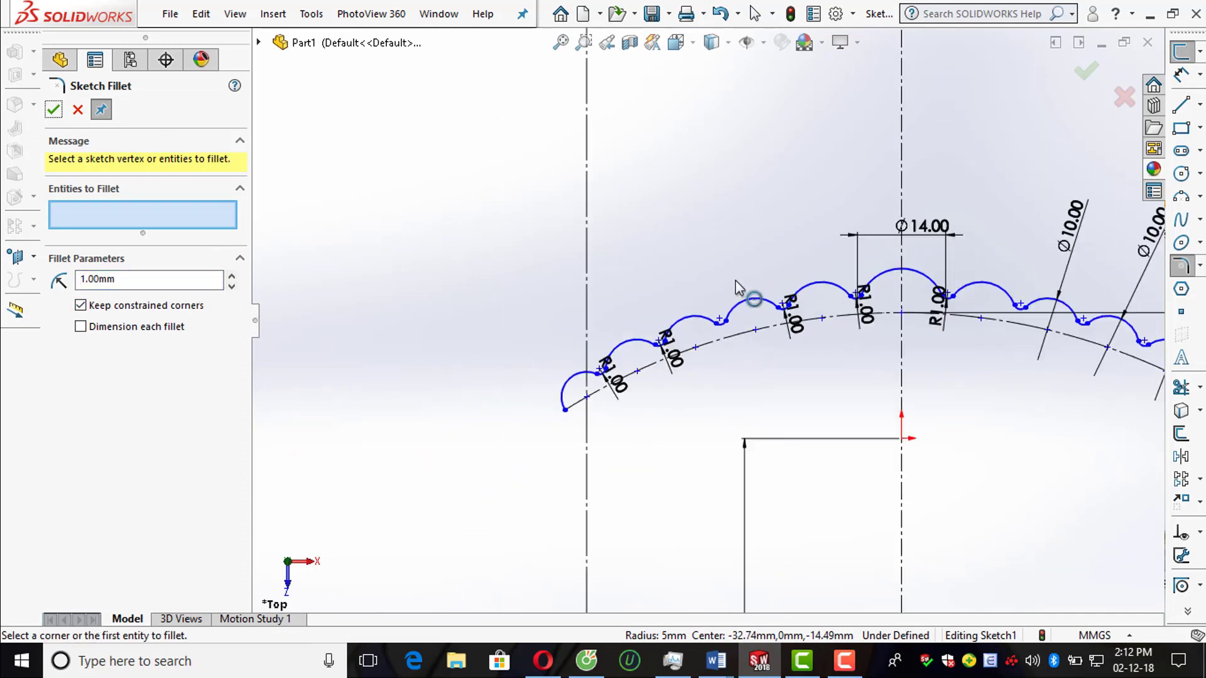
{"action": "scroll", "coordinate": [934, 327], "scroll_direction": "up", "scroll_amount": 2}
{"action": "scroll", "coordinate": [612, 280], "scroll_direction": "down", "scroll_amount": 3}
{"action": "scroll", "coordinate": [612, 280], "scroll_direction": "up", "scroll_amount": 1}
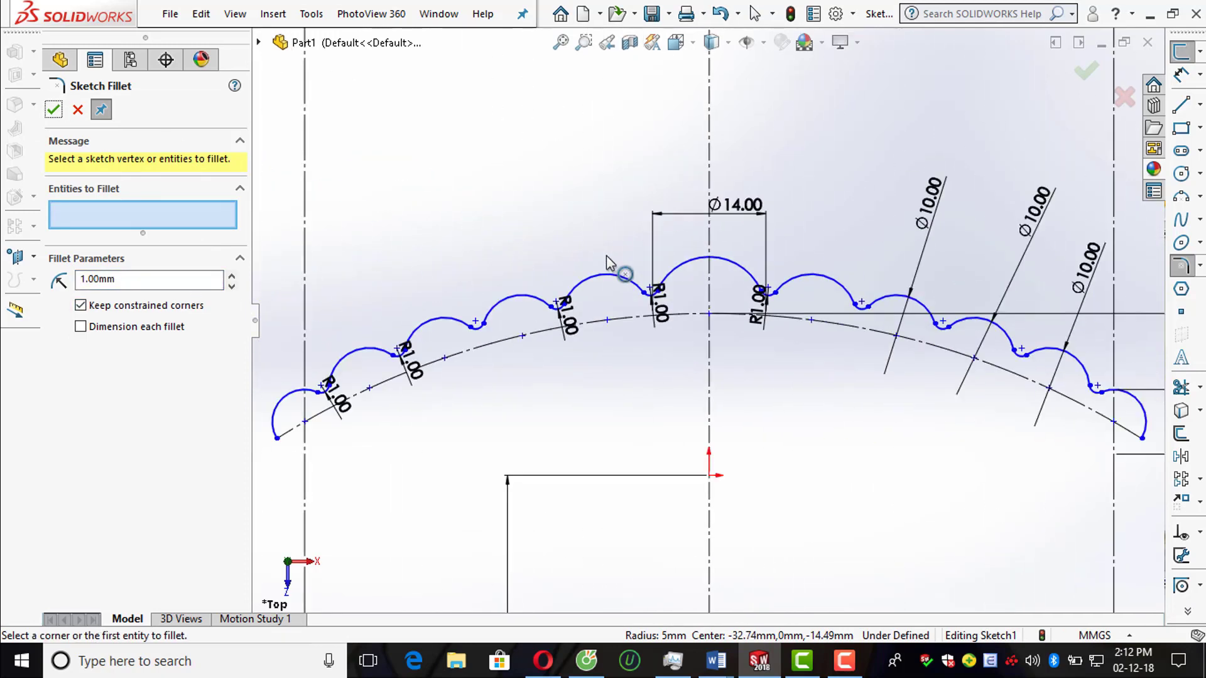
{"action": "scroll", "coordinate": [619, 269], "scroll_direction": "up", "scroll_amount": 2}
{"action": "scroll", "coordinate": [846, 348], "scroll_direction": "up", "scroll_amount": 1}
Step: Exit Sketch1 and start a new sketch on the Top Plane
{"action": "left_click", "coordinate": [1075, 74]}
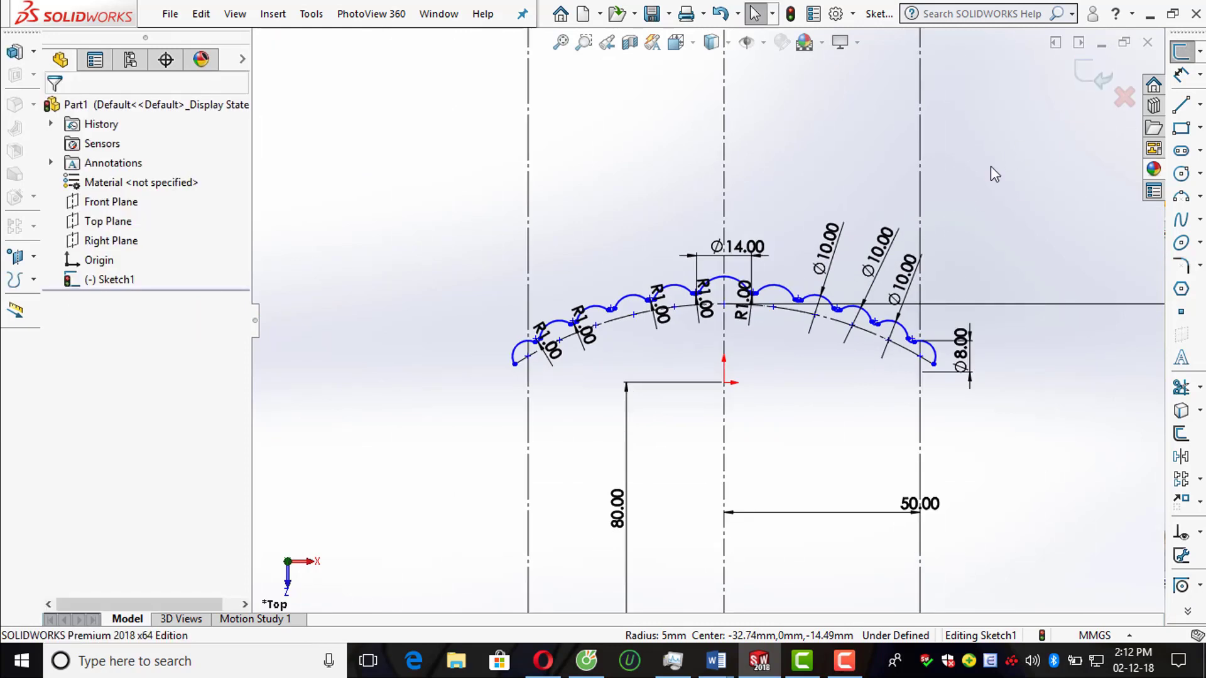
{"action": "left_click", "coordinate": [1085, 70]}
{"action": "scroll", "coordinate": [742, 295], "scroll_direction": "up", "scroll_amount": 5}
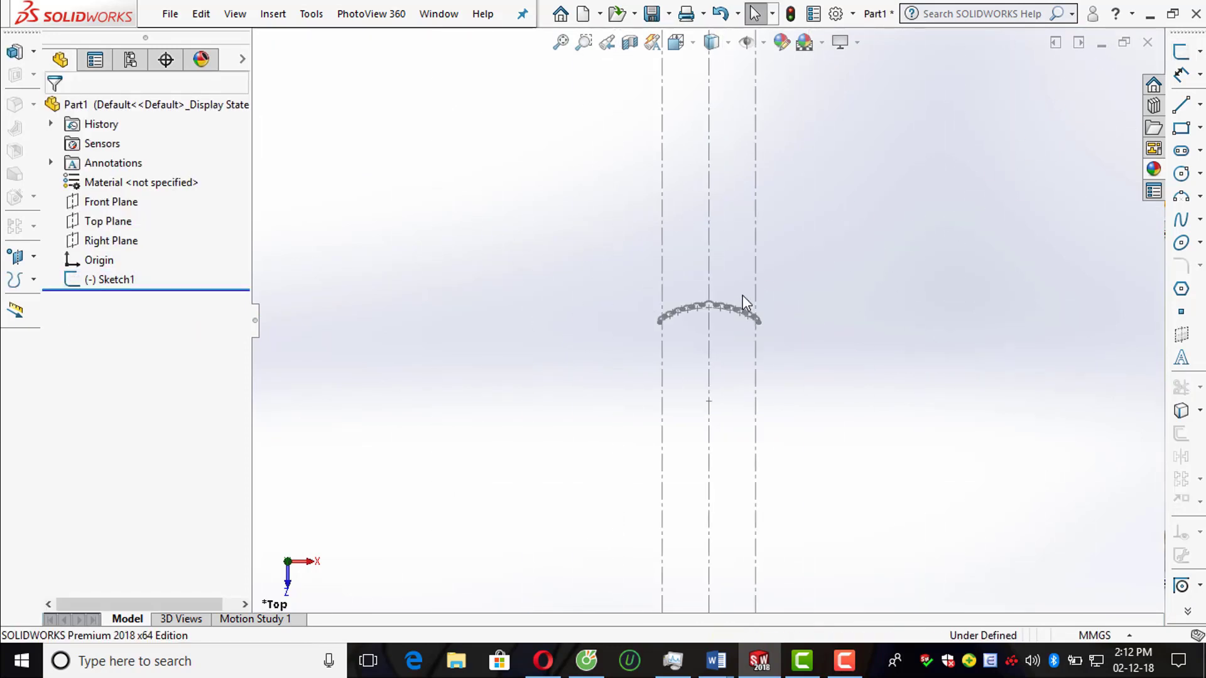
{"action": "left_click", "coordinate": [1180, 52]}
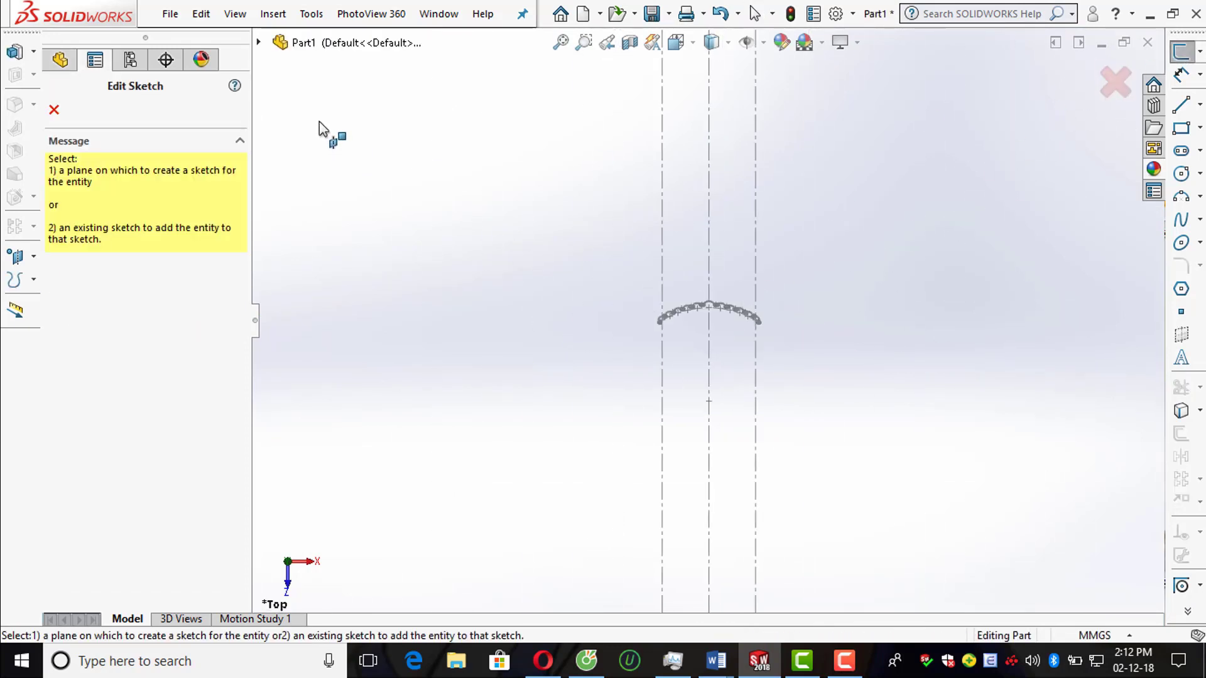
{"action": "left_click", "coordinate": [258, 43]}
{"action": "left_click", "coordinate": [331, 161]}
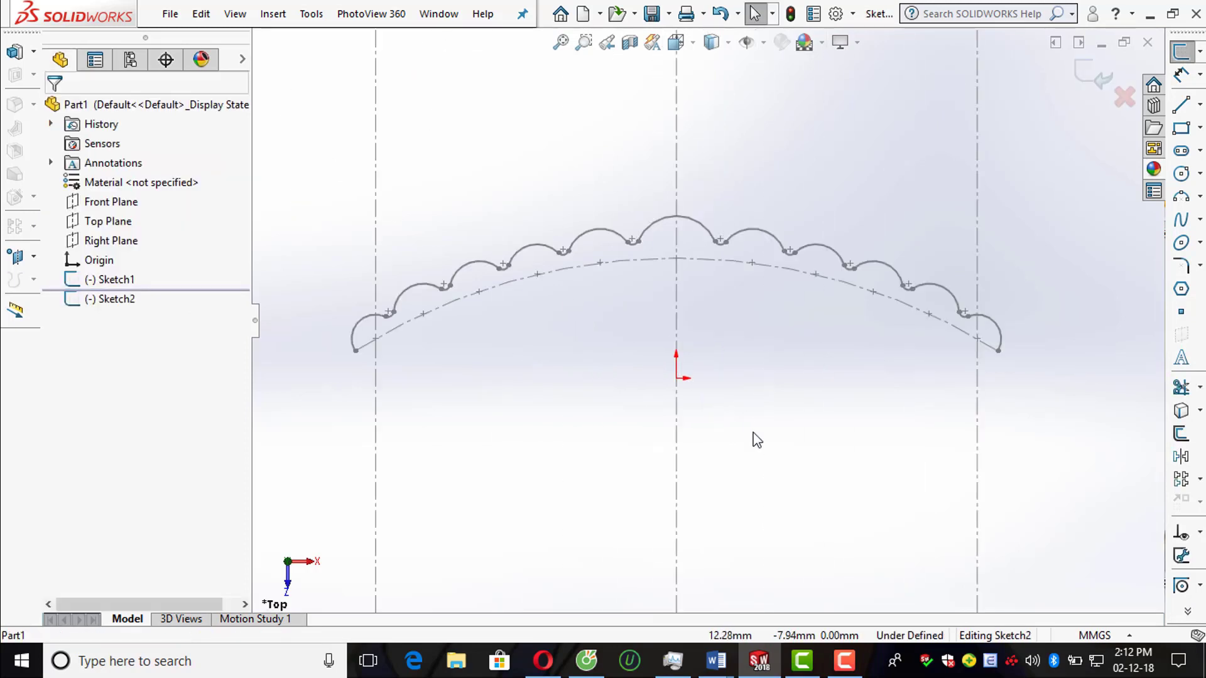
Step: Draw a vertical infinite centreline through the origin and a circle centred on it
{"action": "left_click", "coordinate": [1181, 174]}
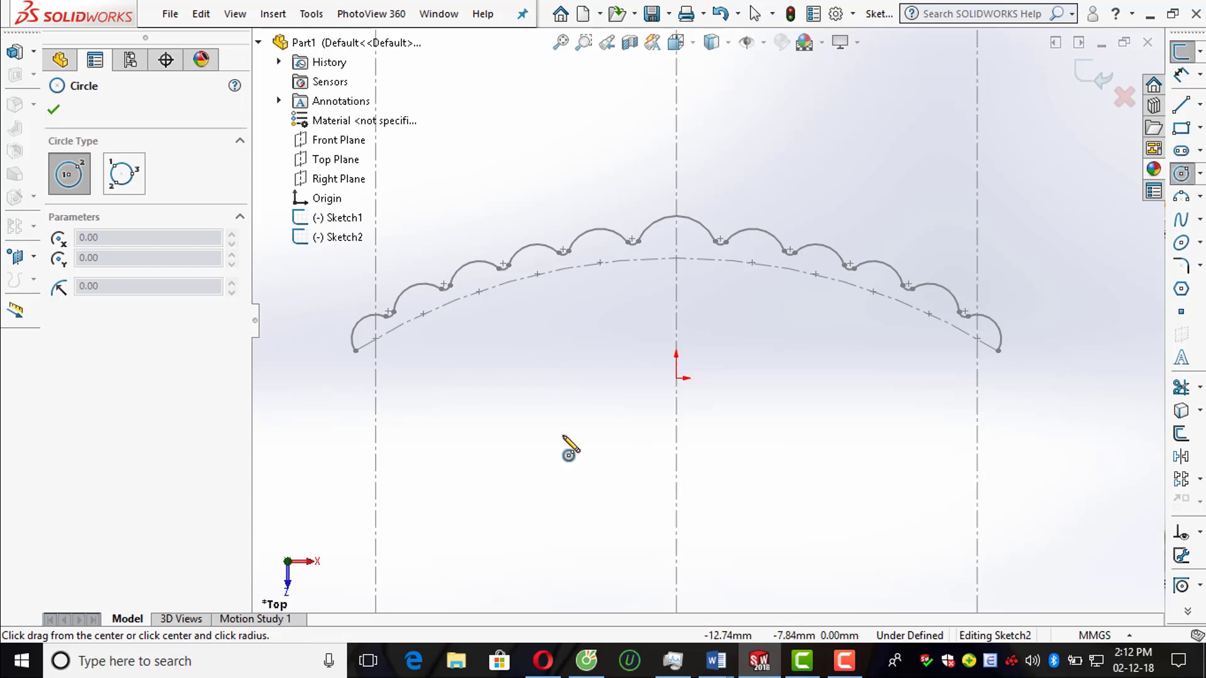
{"action": "left_click", "coordinate": [1199, 104]}
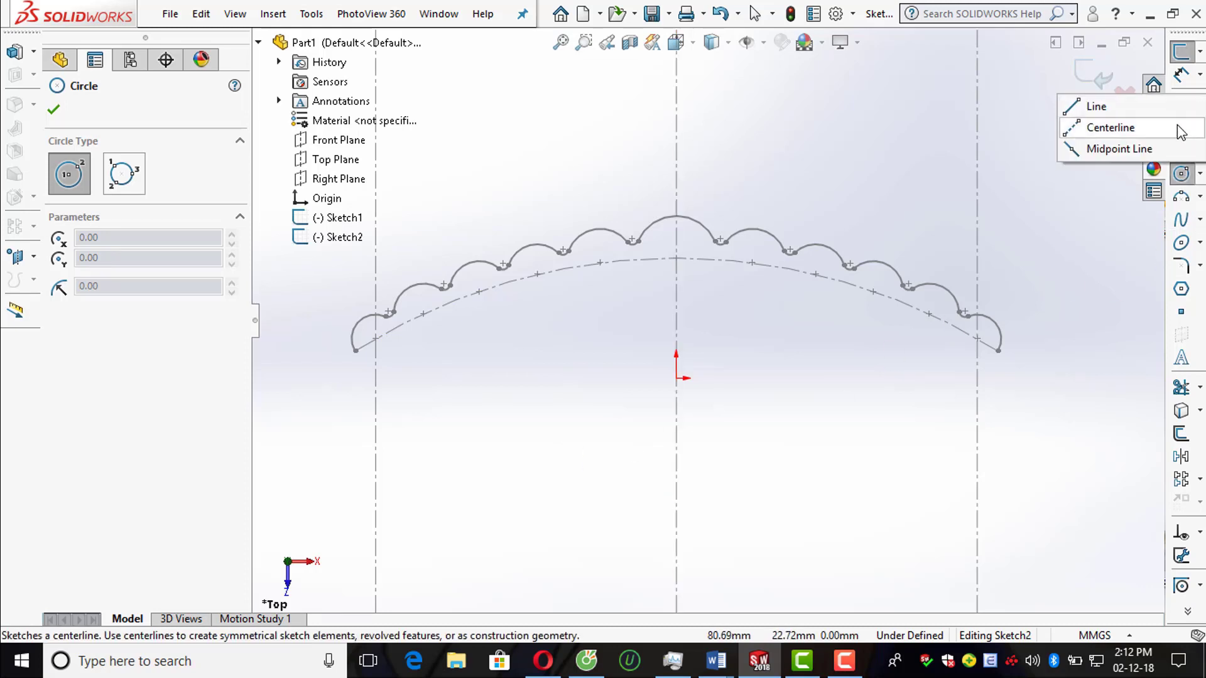
{"action": "left_click", "coordinate": [1180, 130]}
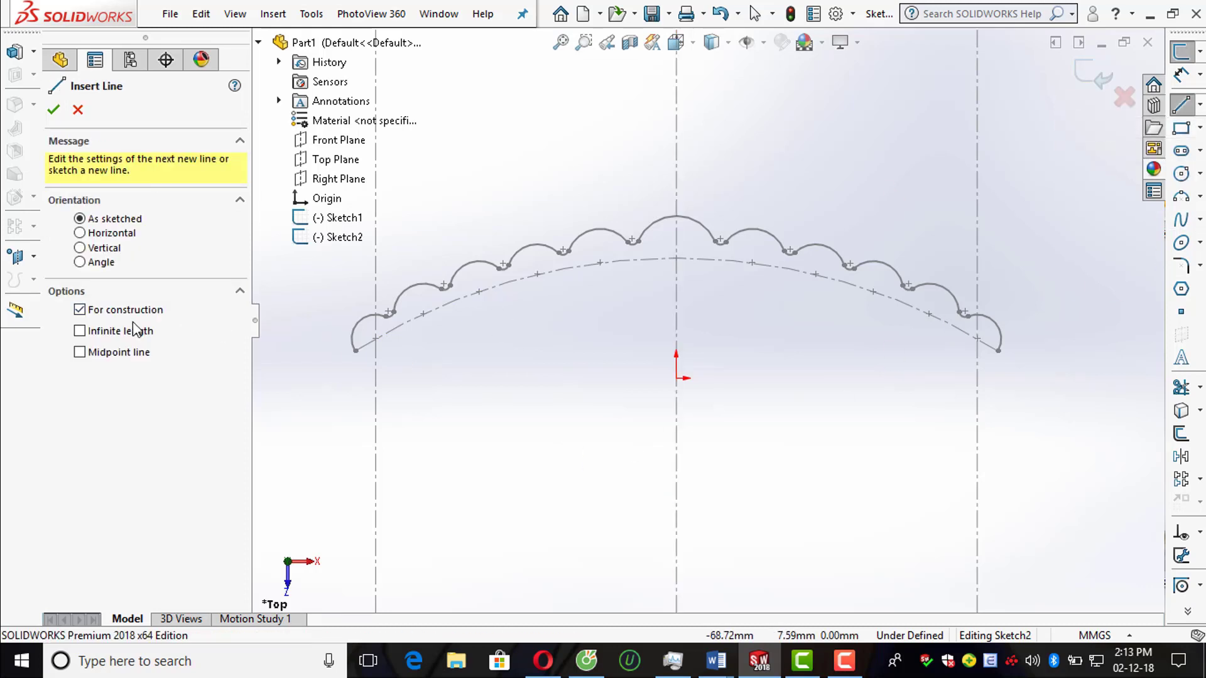
{"action": "left_click", "coordinate": [676, 378]}
{"action": "left_click", "coordinate": [681, 449]}
{"action": "left_click", "coordinate": [1181, 174]}
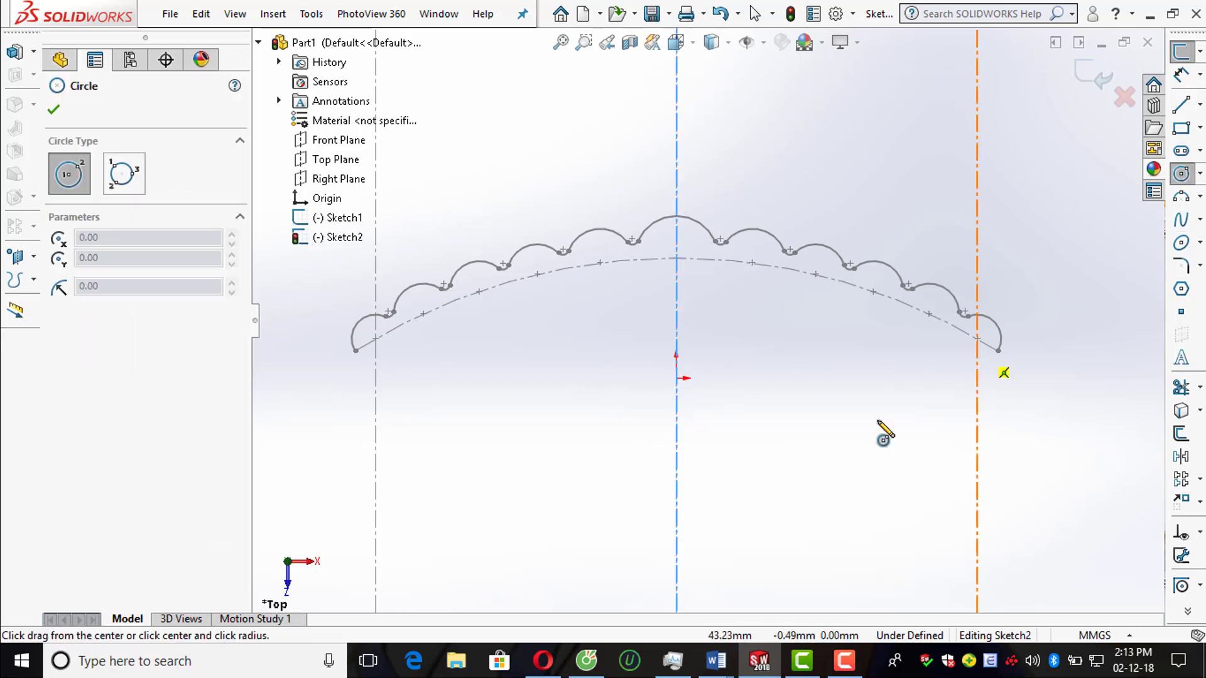
{"action": "left_click", "coordinate": [677, 537]}
{"action": "left_click", "coordinate": [684, 292]}
{"action": "scroll", "coordinate": [705, 328], "scroll_direction": "up", "scroll_amount": 3}
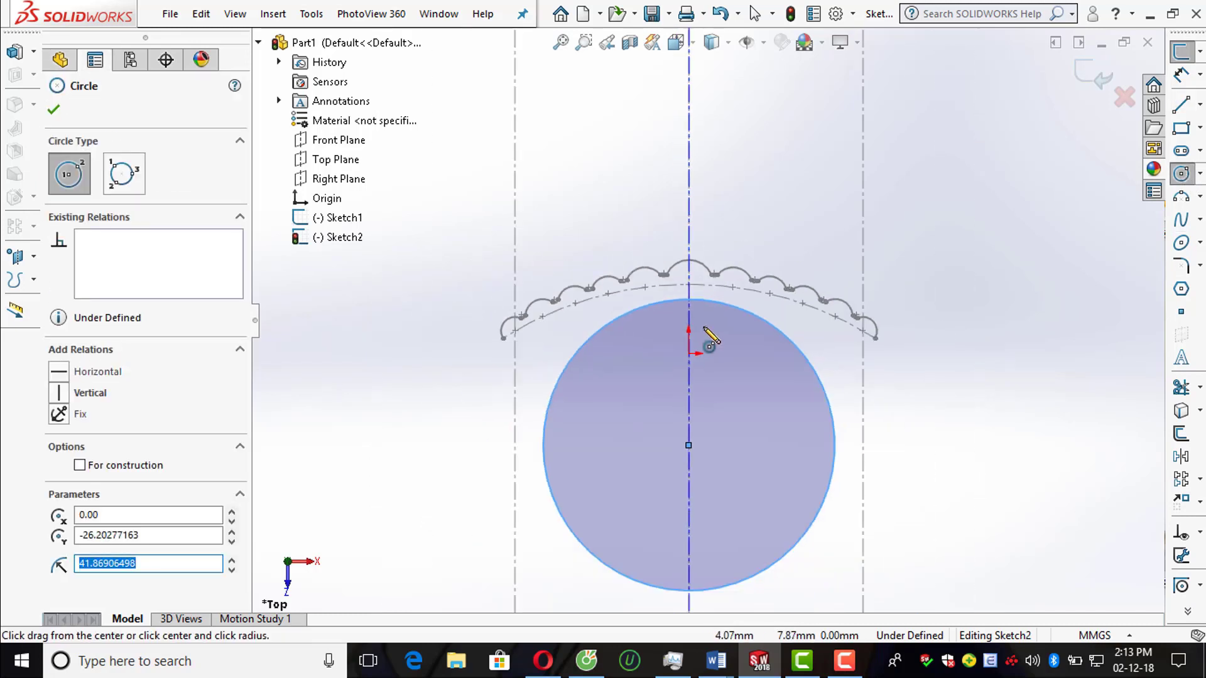
{"action": "key", "text": "Escape"}
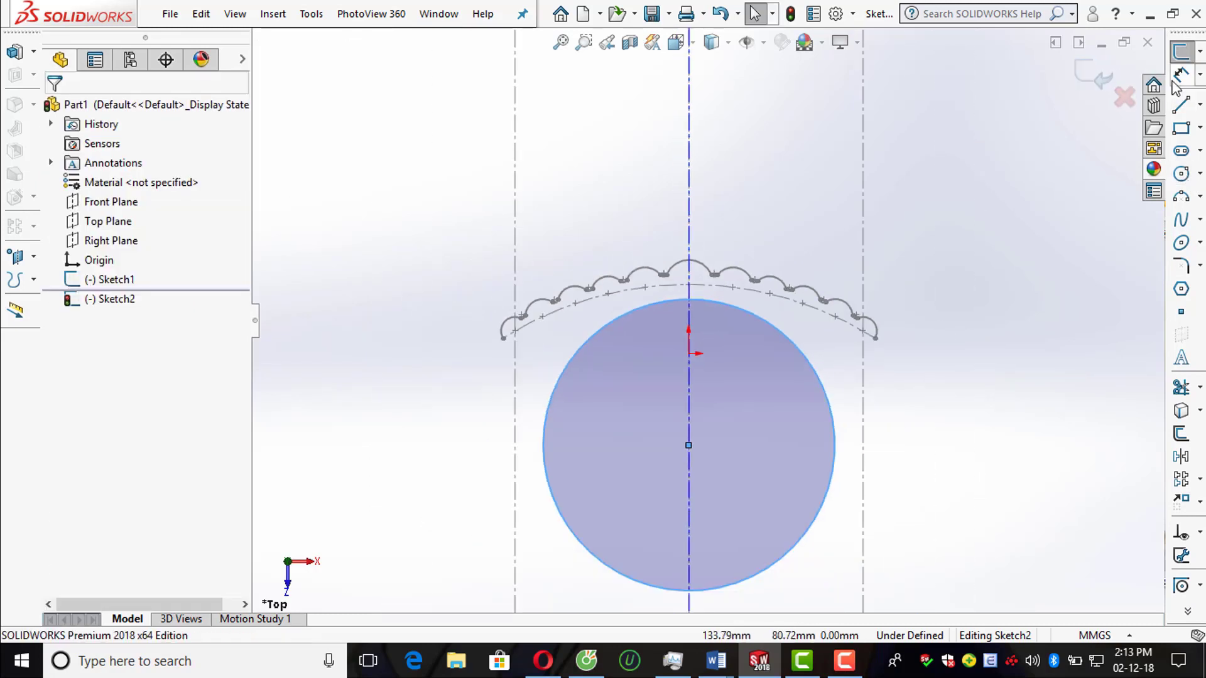
Step: Dimension the circle centre 30 mm below the origin and its diameter to 80 mm
{"action": "left_click", "coordinate": [1180, 76]}
{"action": "left_click", "coordinate": [688, 446]}
{"action": "left_click", "coordinate": [688, 354]}
{"action": "left_click", "coordinate": [429, 405]}
{"action": "type", "text": "30"}
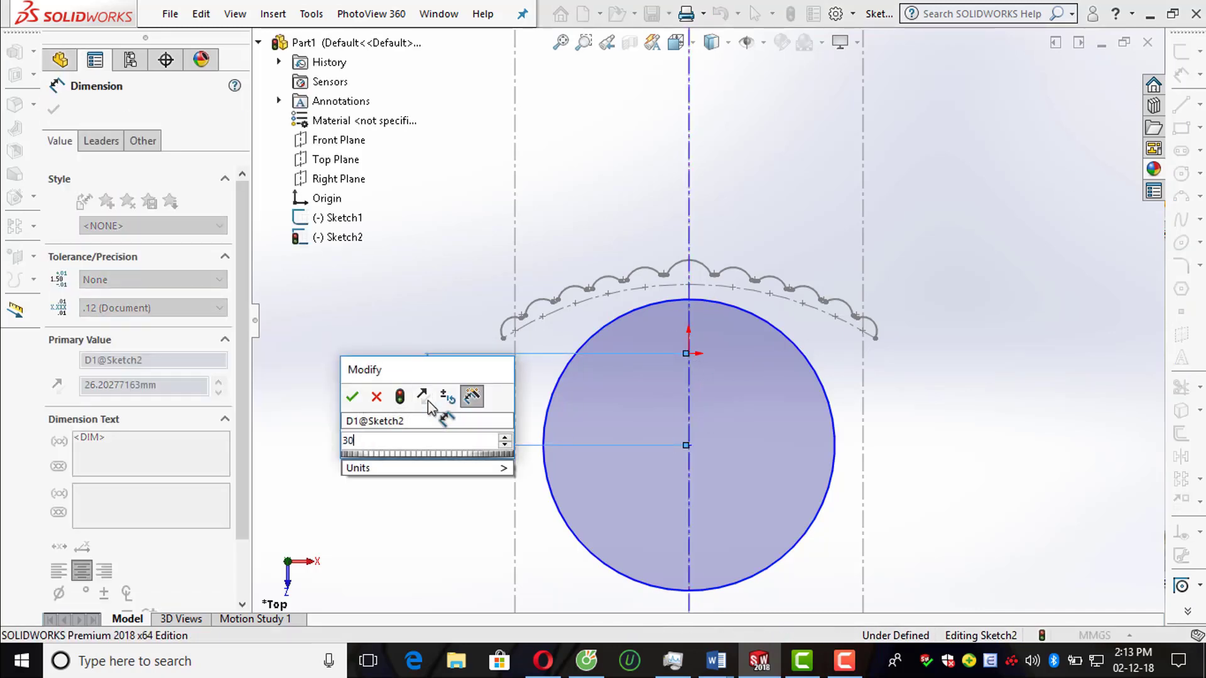
{"action": "key", "text": "Return"}
{"action": "left_click", "coordinate": [793, 562]}
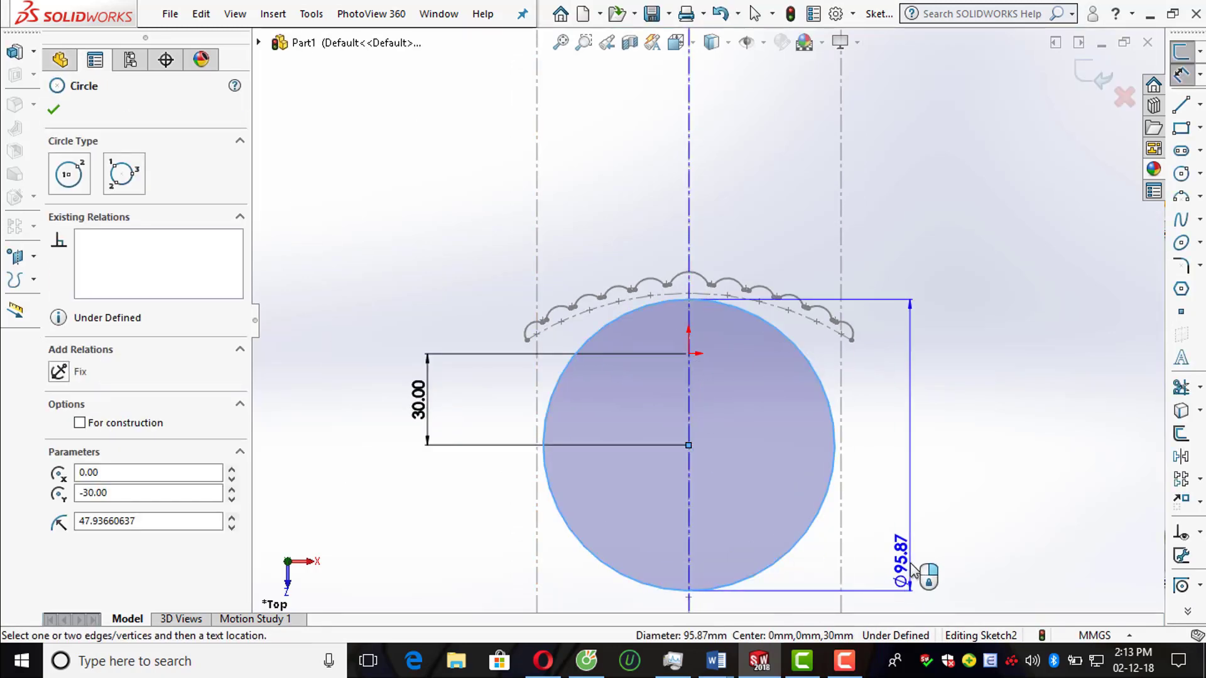
{"action": "left_click", "coordinate": [913, 565]}
{"action": "type", "text": "80"}
{"action": "key", "text": "Return"}
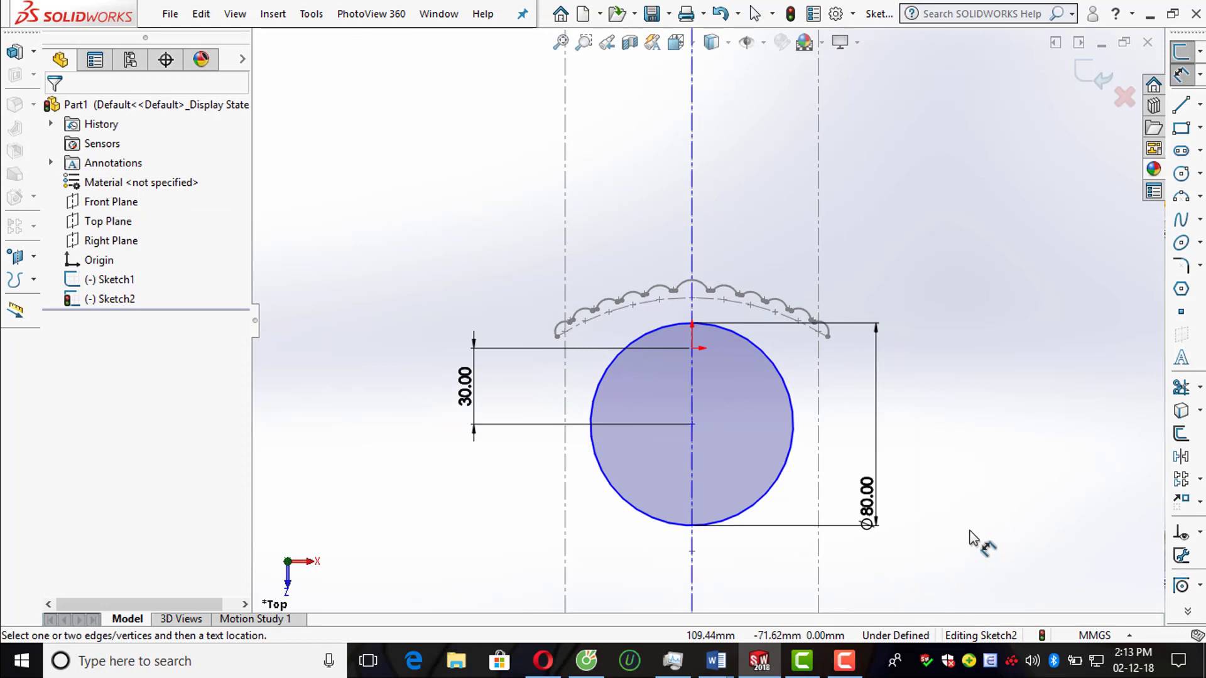
Step: Offset the vertical centreline 20 mm to the left and to the right
{"action": "left_click", "coordinate": [1199, 104]}
{"action": "left_click", "coordinate": [1117, 126]}
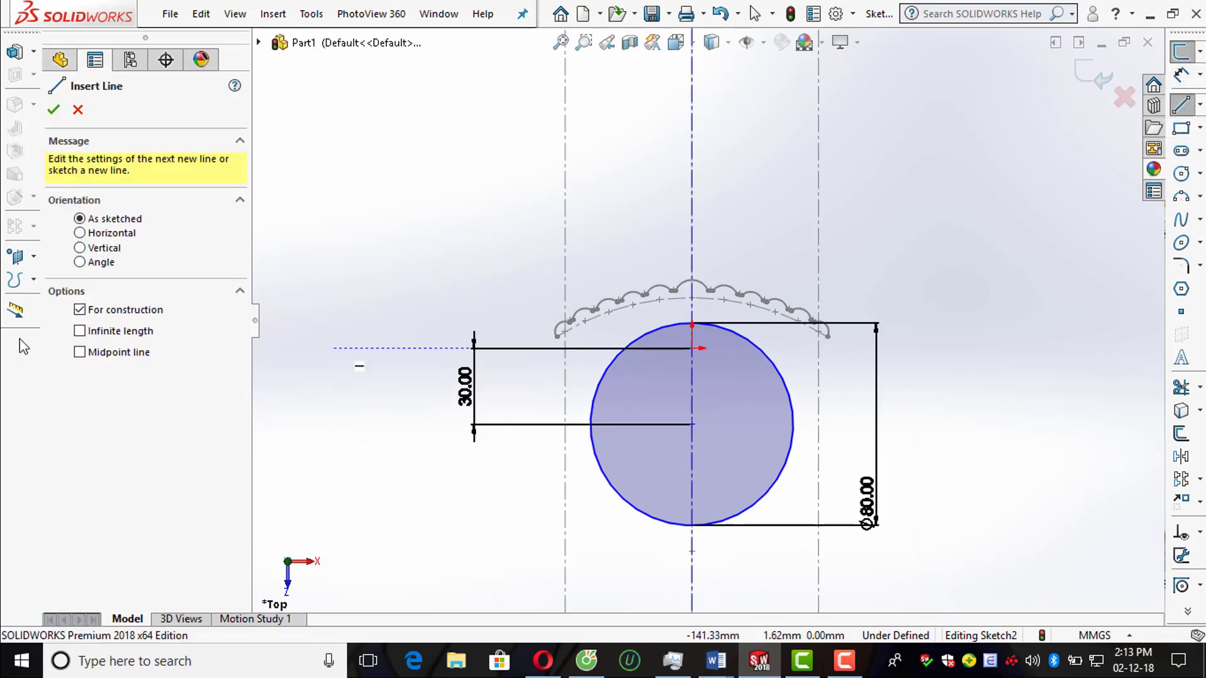
{"action": "left_click", "coordinate": [79, 331]}
{"action": "left_click", "coordinate": [691, 425]}
{"action": "key", "text": "Escape"}
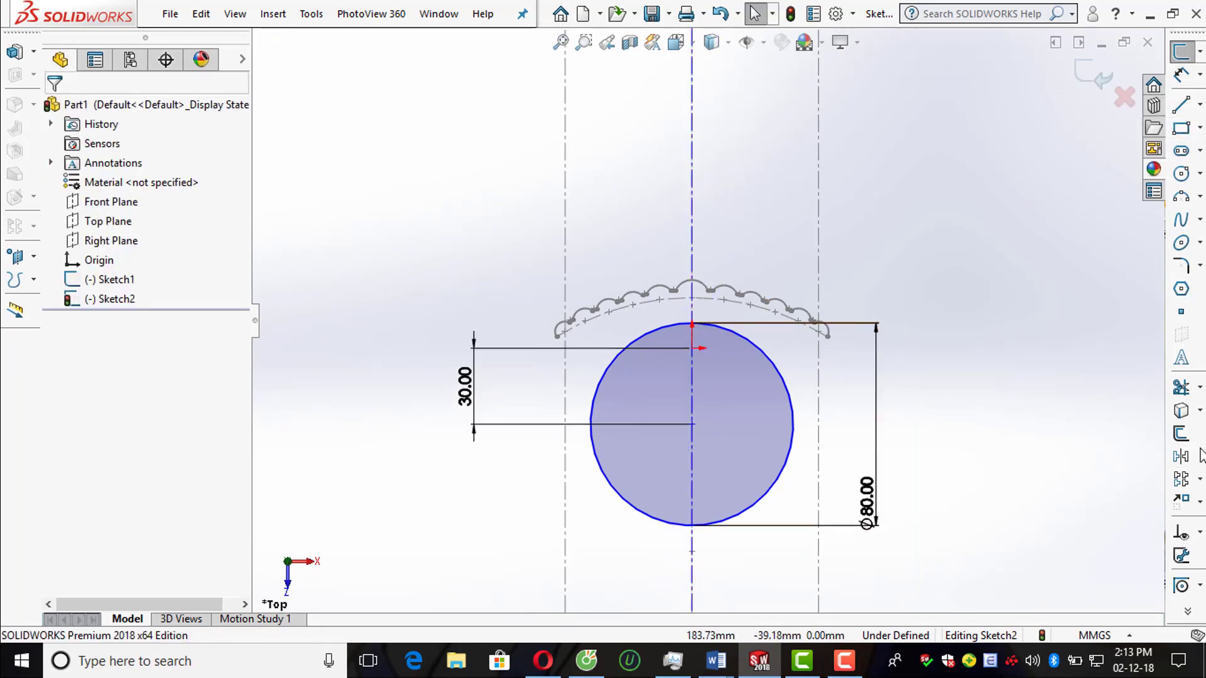
{"action": "left_click", "coordinate": [1180, 434]}
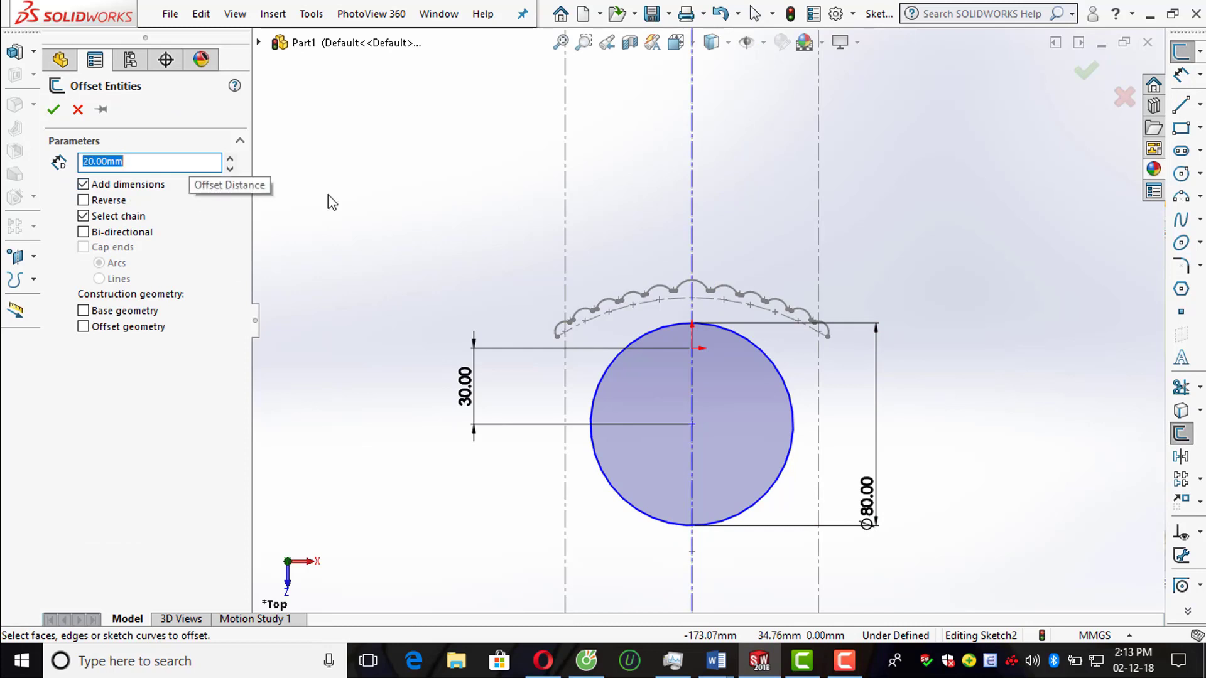
{"action": "left_click", "coordinate": [693, 209]}
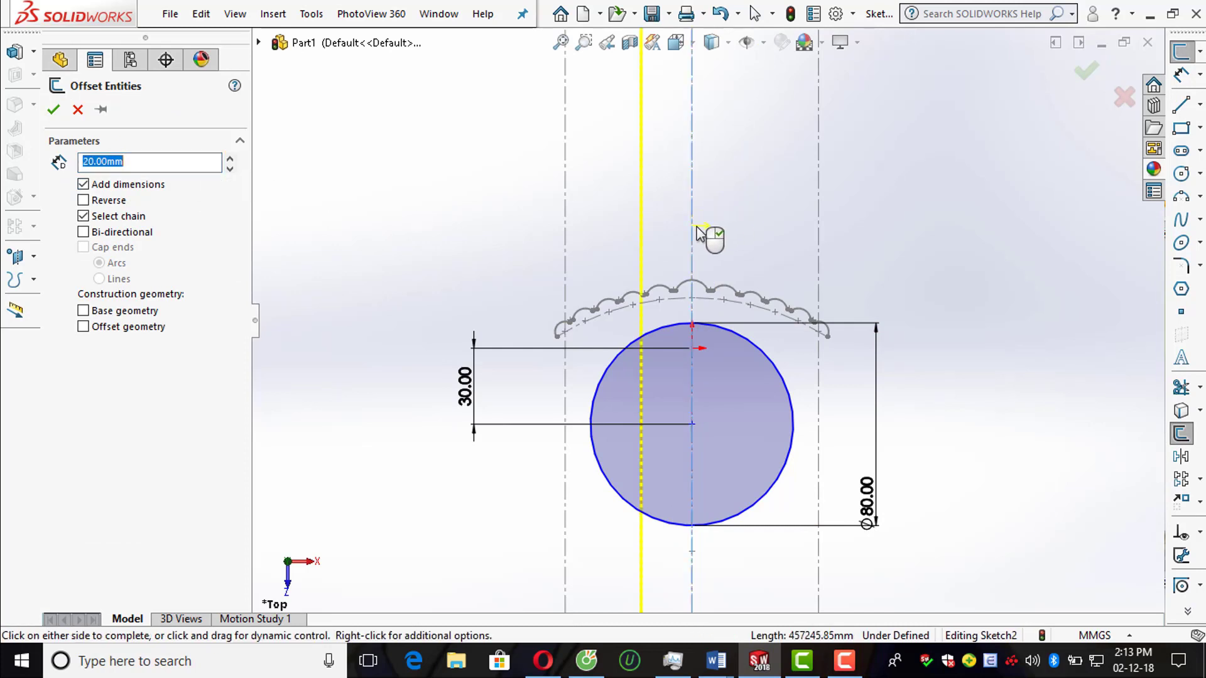
{"action": "left_click", "coordinate": [54, 110]}
{"action": "left_click", "coordinate": [1181, 433]}
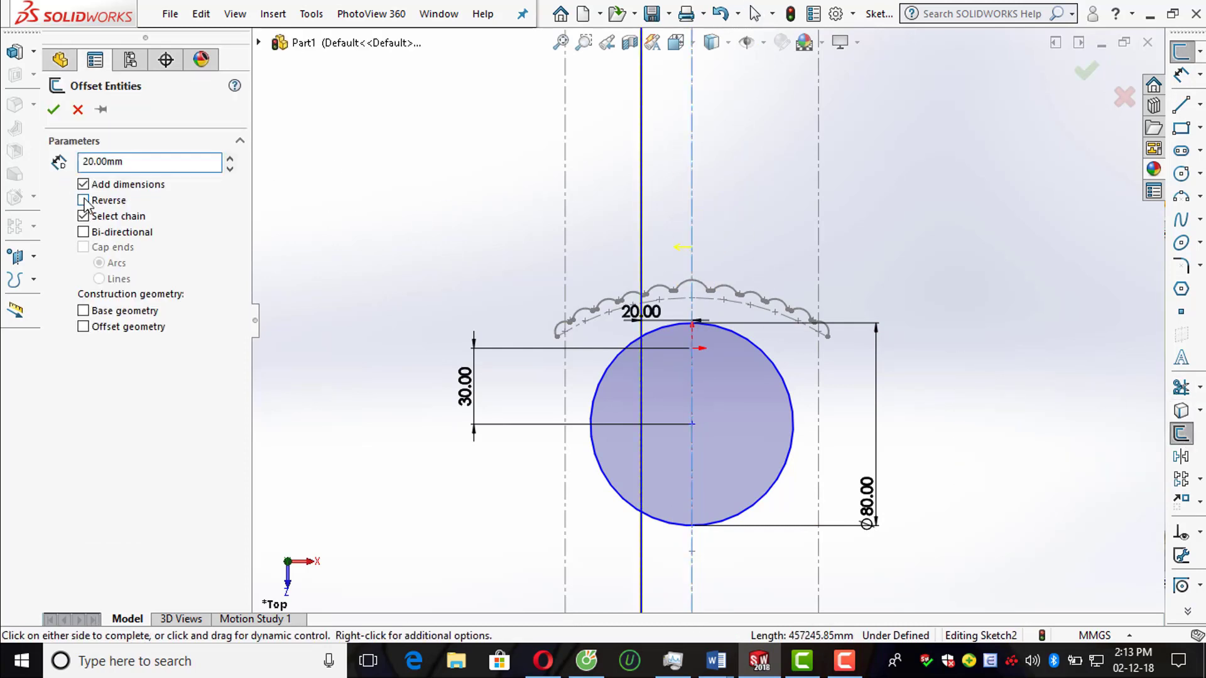
{"action": "left_click", "coordinate": [53, 109]}
Step: Mark both offset lines as construction geometry
{"action": "left_click", "coordinate": [742, 183]}
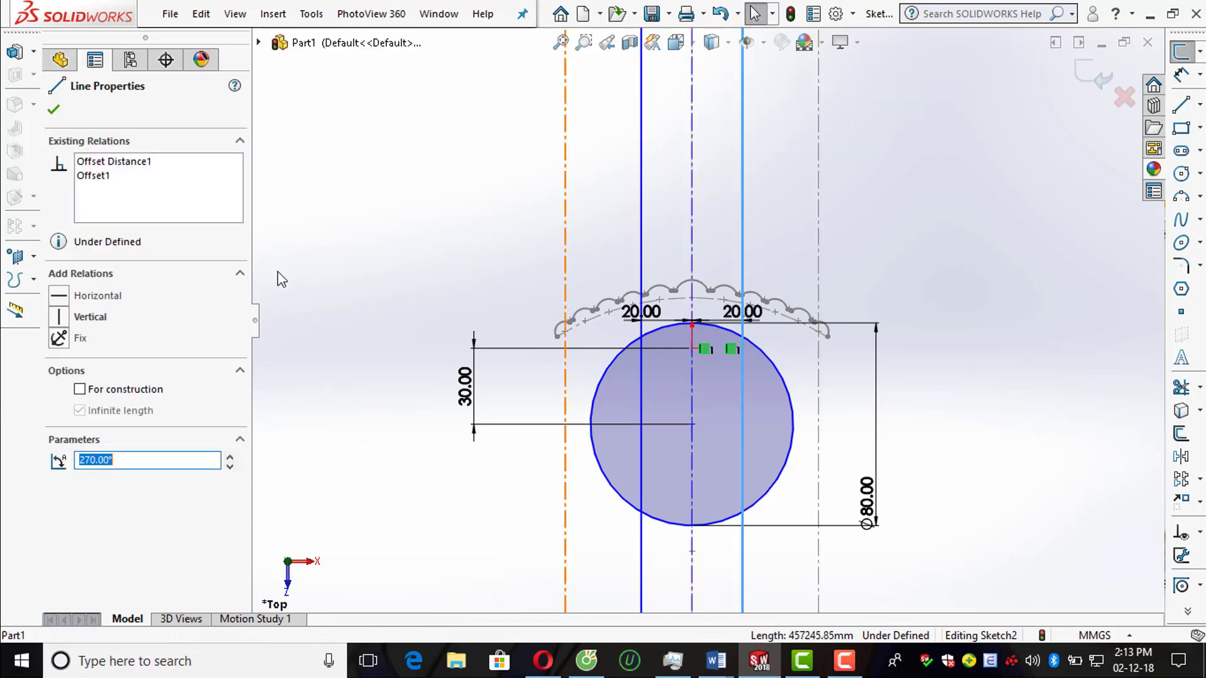
{"action": "left_click", "coordinate": [80, 390]}
{"action": "left_click", "coordinate": [54, 110]}
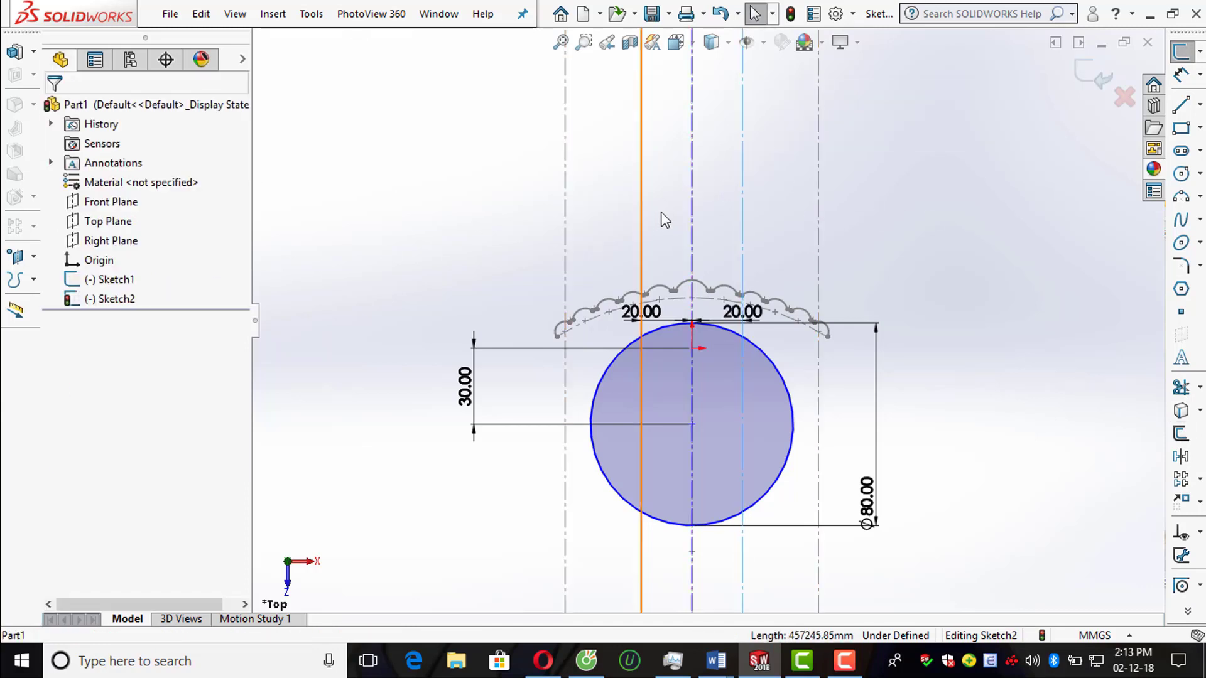
{"action": "left_click", "coordinate": [641, 215]}
{"action": "left_click", "coordinate": [80, 389]}
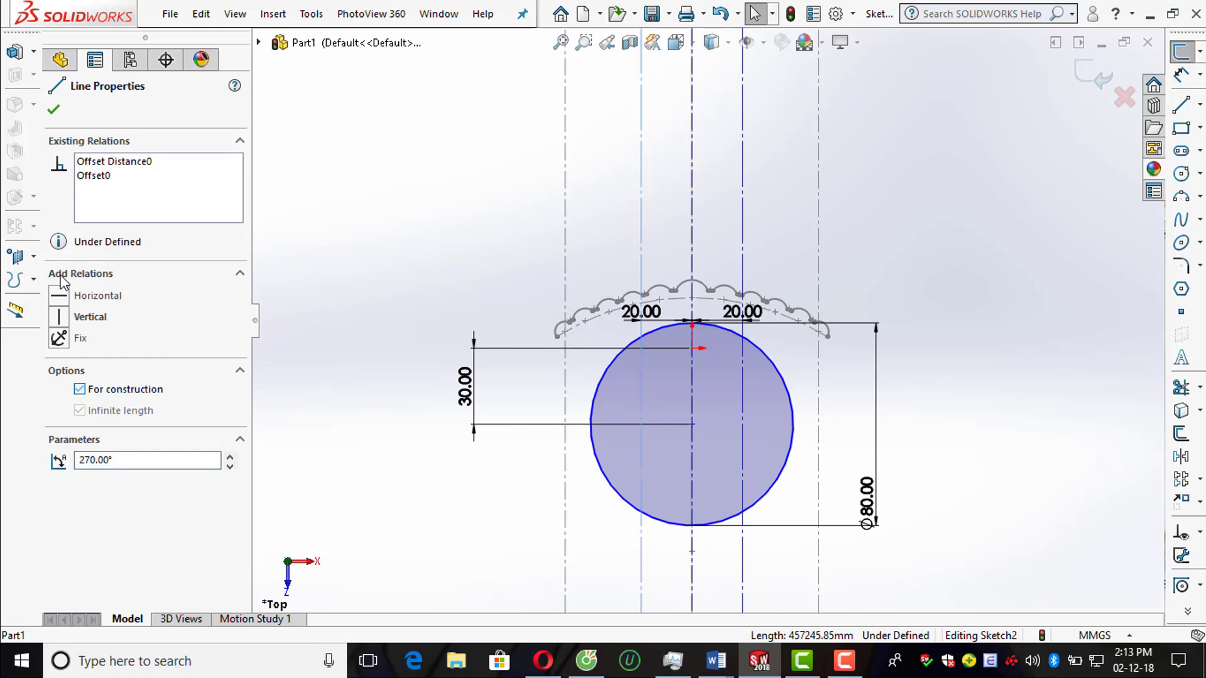
{"action": "left_click", "coordinate": [54, 110]}
{"action": "scroll", "coordinate": [728, 503], "scroll_direction": "down", "scroll_amount": 2}
{"action": "scroll", "coordinate": [729, 521], "scroll_direction": "down", "scroll_amount": 3}
{"action": "scroll", "coordinate": [728, 522], "scroll_direction": "up", "scroll_amount": 2}
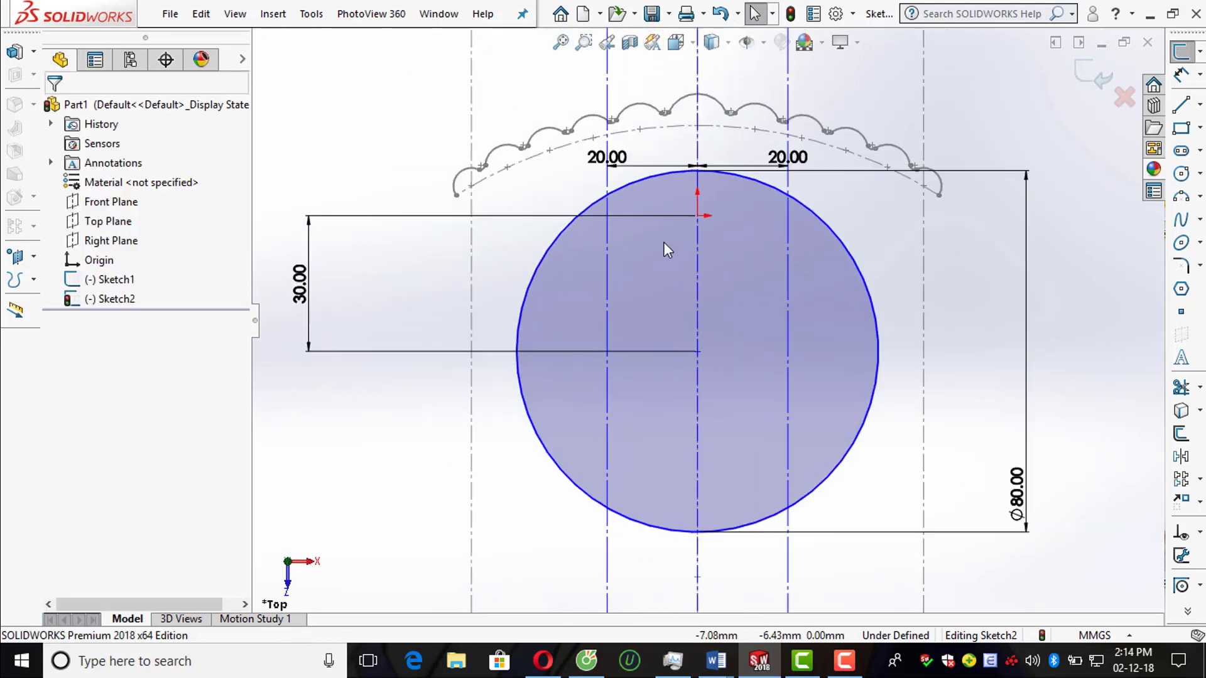
Step: Trim the circle down to a short bottom arc
{"action": "left_click", "coordinate": [1180, 387]}
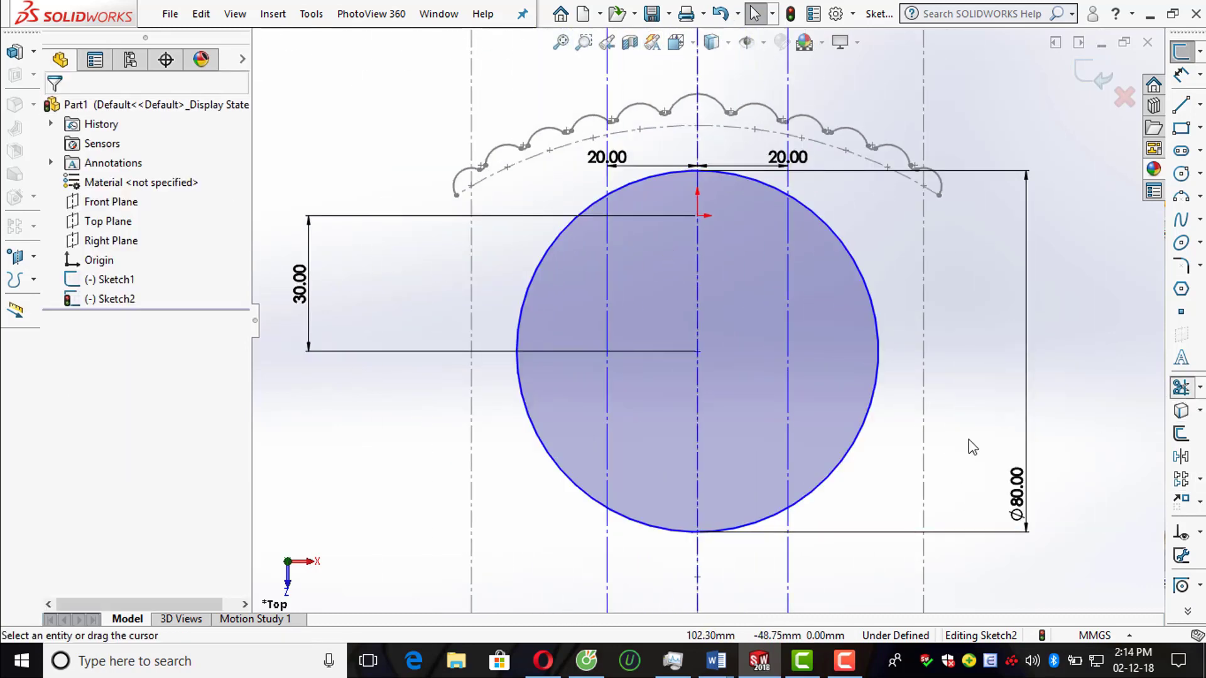
{"action": "left_click_drag", "start_coordinate": [909, 312], "coordinate": [743, 151]}
{"action": "scroll", "coordinate": [744, 151], "scroll_direction": "down", "scroll_amount": 2}
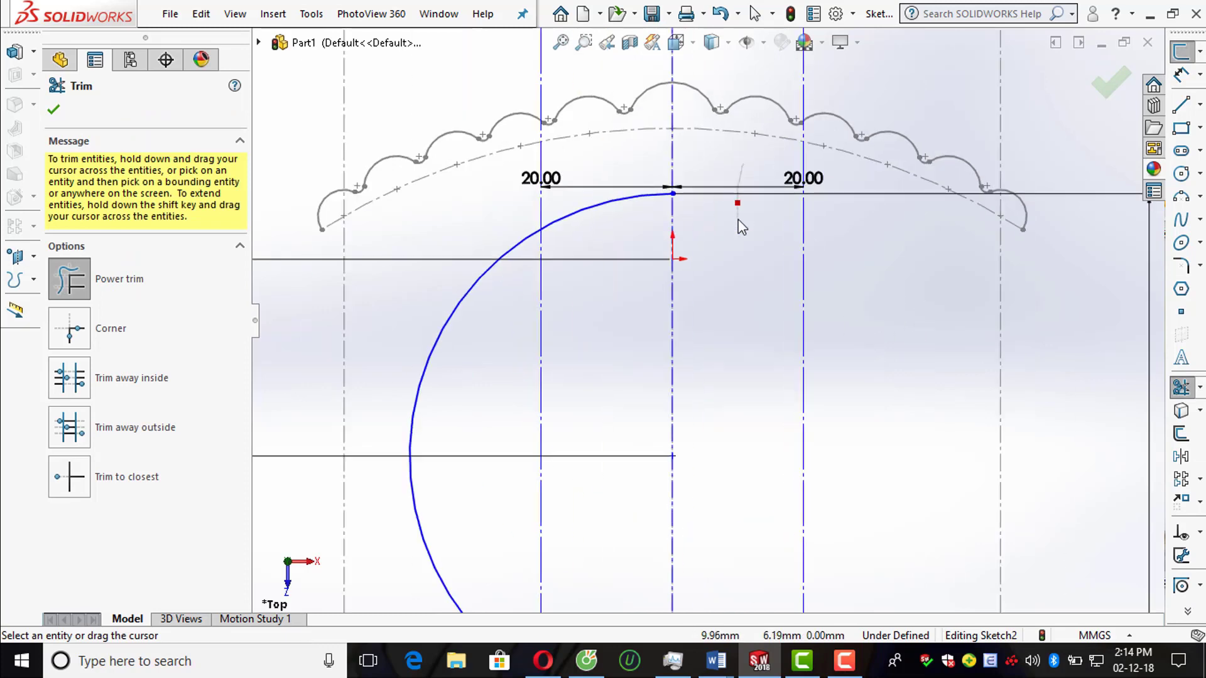
{"action": "left_click_drag", "start_coordinate": [465, 285], "coordinate": [447, 369]}
{"action": "scroll", "coordinate": [447, 369], "scroll_direction": "up", "scroll_amount": 2}
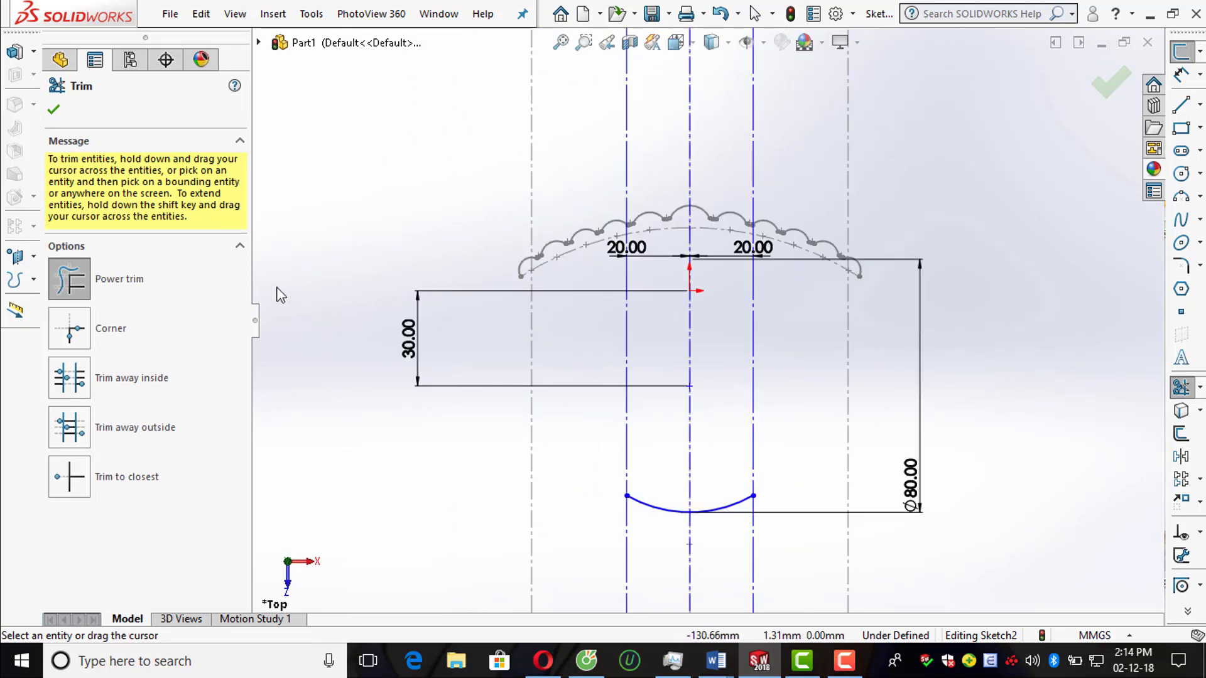
{"action": "key", "text": "Escape"}
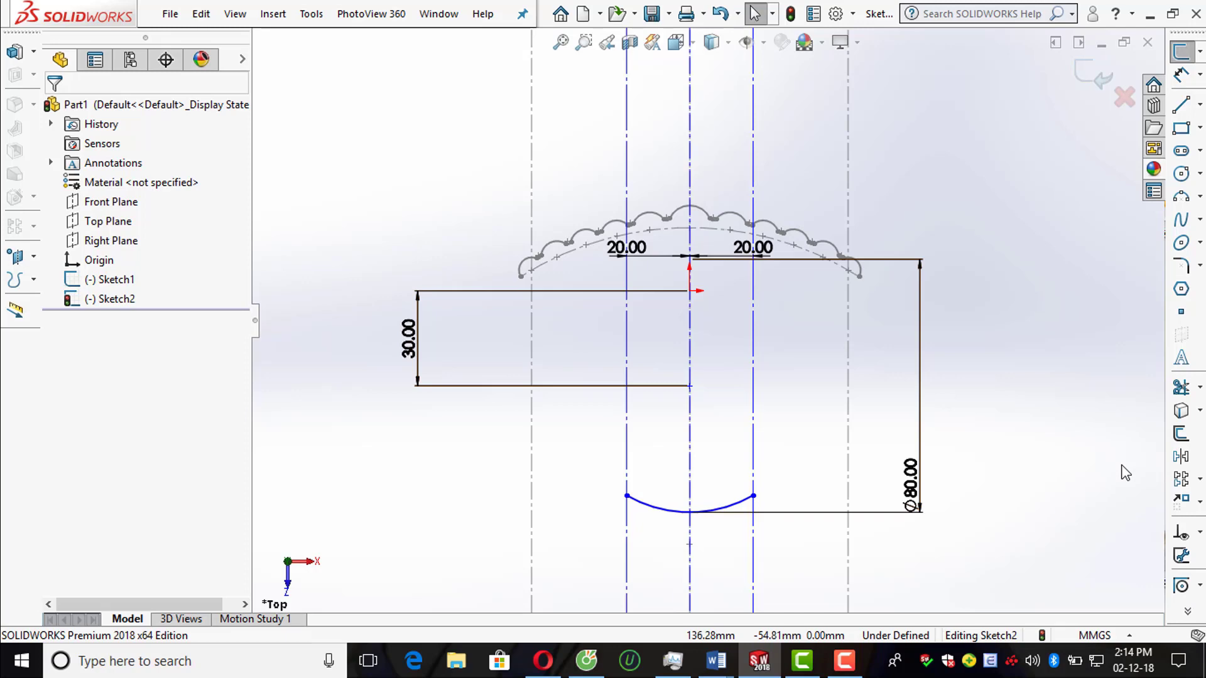
Step: Convert the remaining bottom arc to construction geometry
{"action": "scroll", "coordinate": [980, 341], "scroll_direction": "down", "scroll_amount": 2}
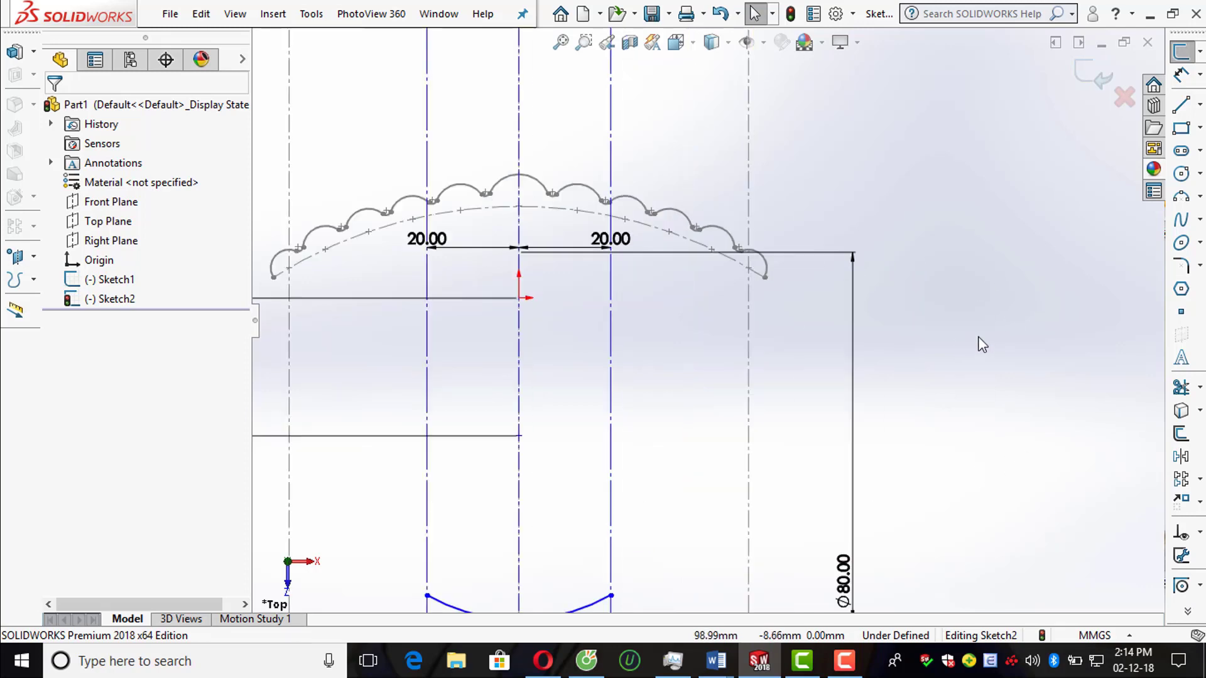
{"action": "scroll", "coordinate": [645, 447], "scroll_direction": "up", "scroll_amount": 1}
{"action": "left_click", "coordinate": [650, 479]}
{"action": "left_click", "coordinate": [80, 347]}
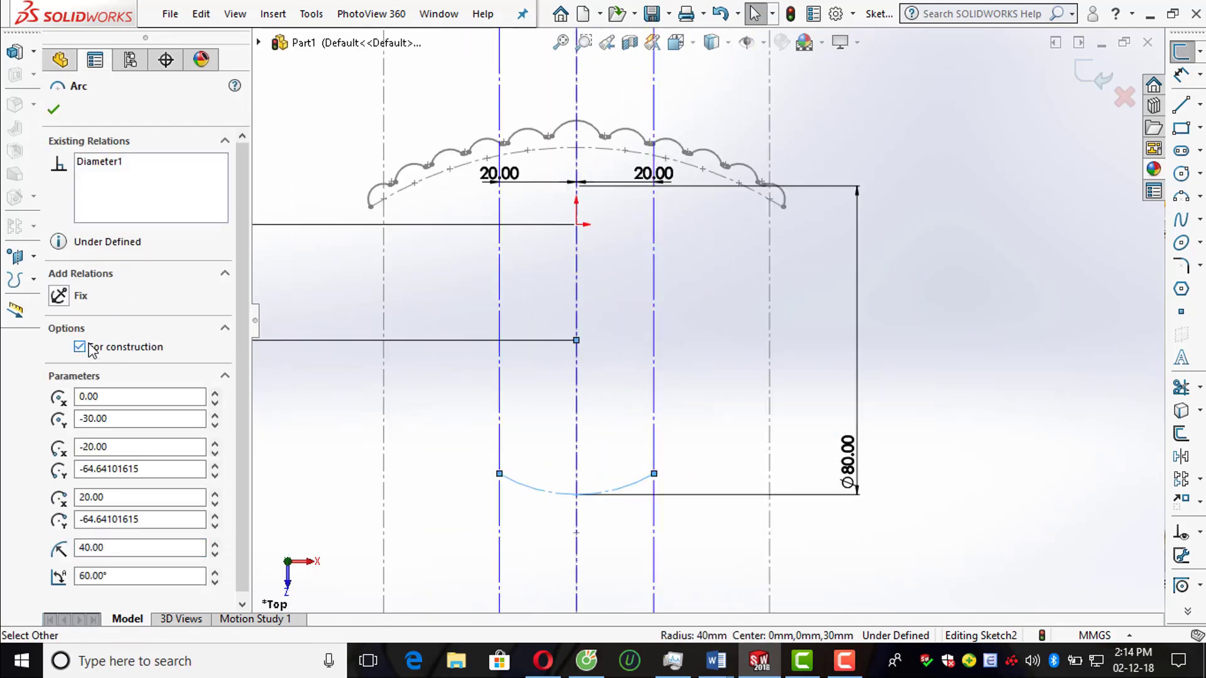
{"action": "left_click", "coordinate": [53, 110]}
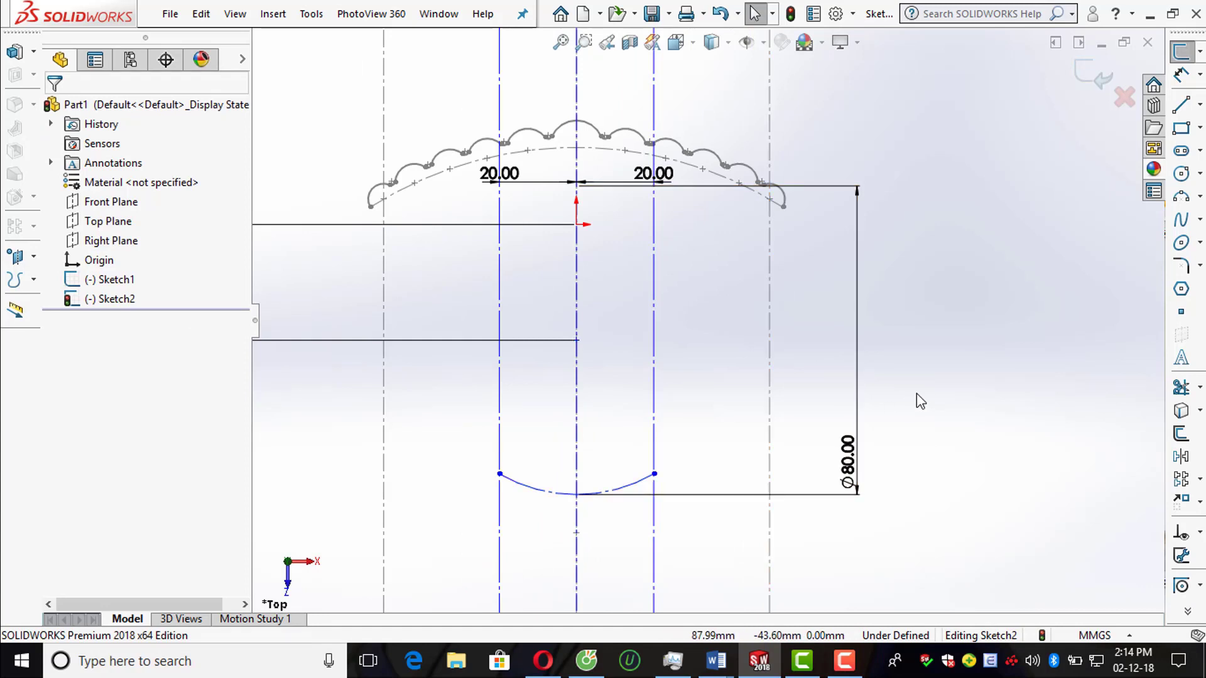
Step: Draw six circles centred along the construction arc, including a small one near the middle
{"action": "scroll", "coordinate": [536, 538], "scroll_direction": "down", "scroll_amount": 2}
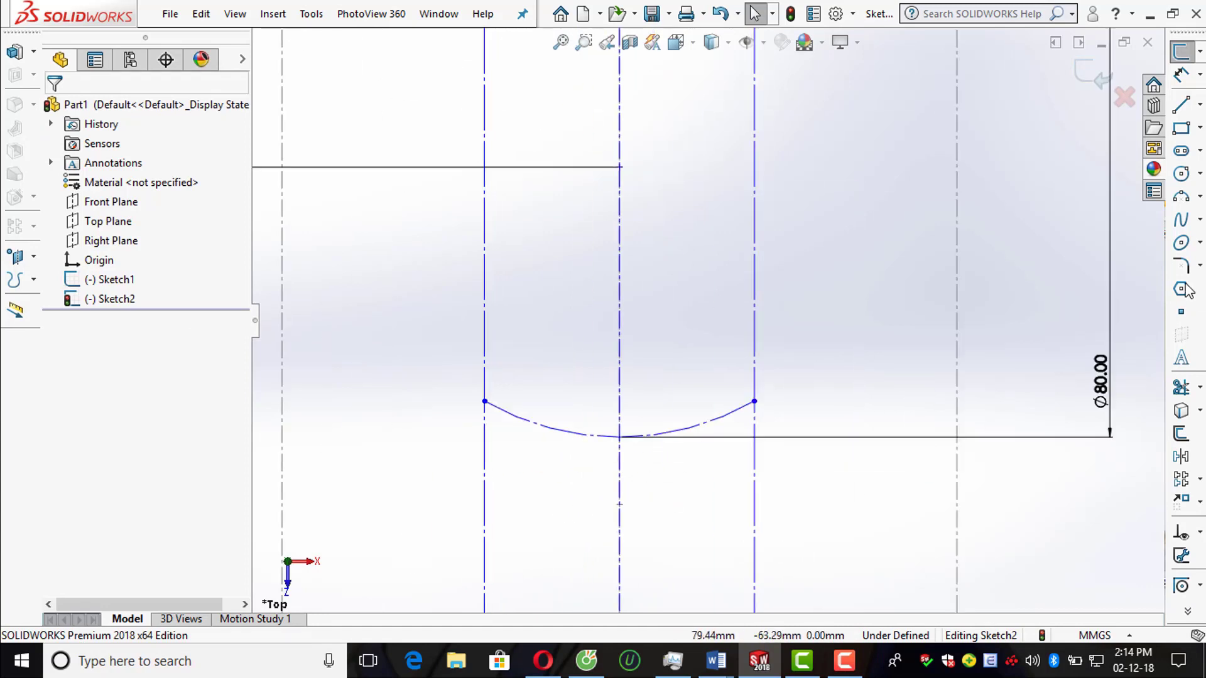
{"action": "left_click", "coordinate": [1181, 173]}
{"action": "scroll", "coordinate": [578, 466], "scroll_direction": "down", "scroll_amount": 2}
{"action": "left_click", "coordinate": [638, 423]}
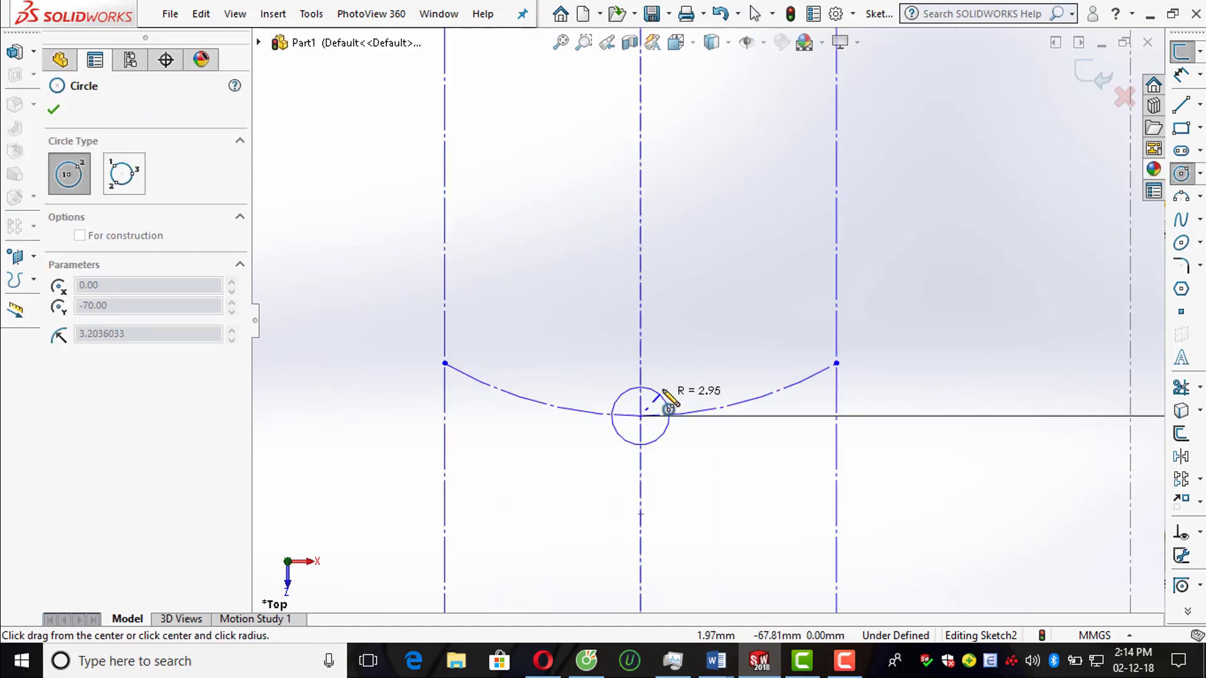
{"action": "scroll", "coordinate": [848, 377], "scroll_direction": "down", "scroll_amount": 2}
{"action": "left_click", "coordinate": [809, 359]}
{"action": "left_click", "coordinate": [780, 381]}
{"action": "left_click", "coordinate": [737, 393]}
{"action": "left_click", "coordinate": [714, 408]}
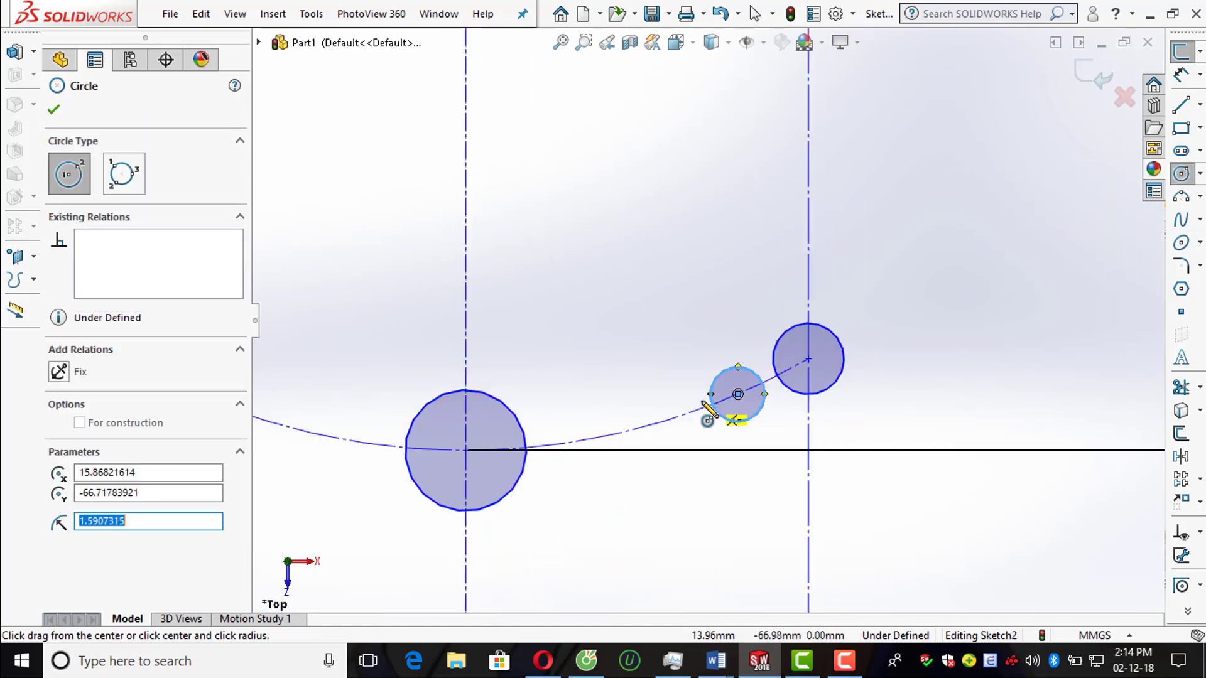
{"action": "left_click", "coordinate": [676, 416]}
{"action": "left_click", "coordinate": [606, 435]}
{"action": "left_click", "coordinate": [628, 413]}
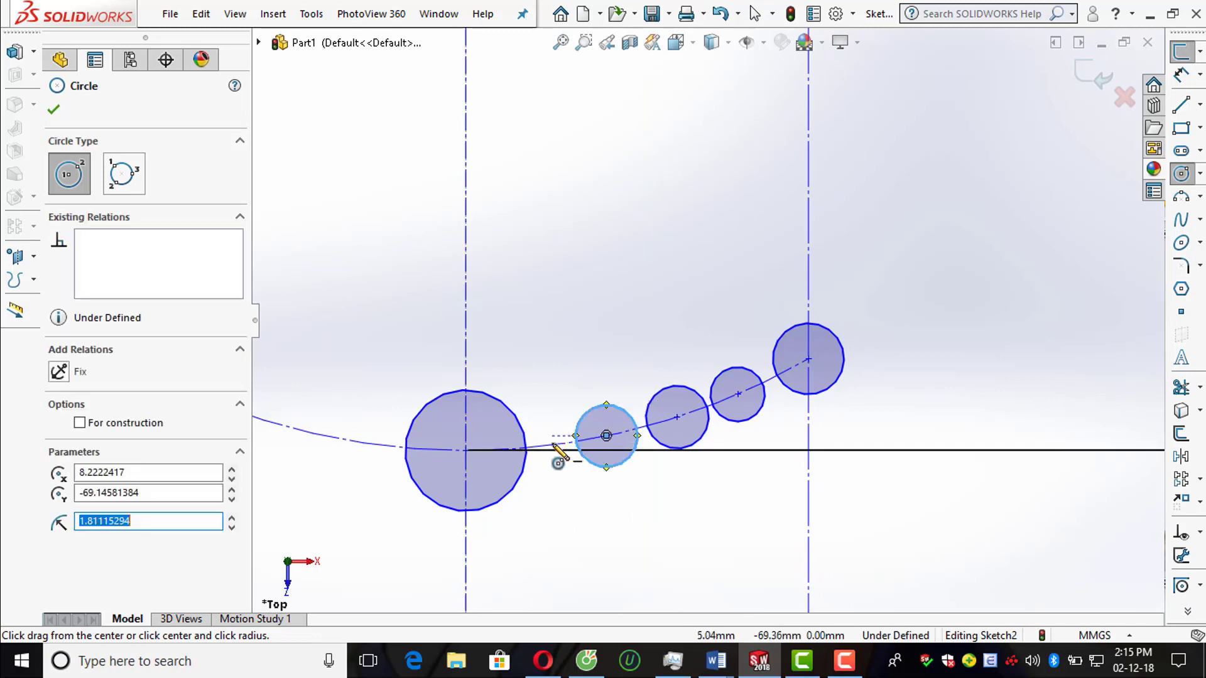
{"action": "left_click", "coordinate": [551, 445]}
{"action": "left_click", "coordinate": [552, 422]}
{"action": "key", "text": "Escape"}
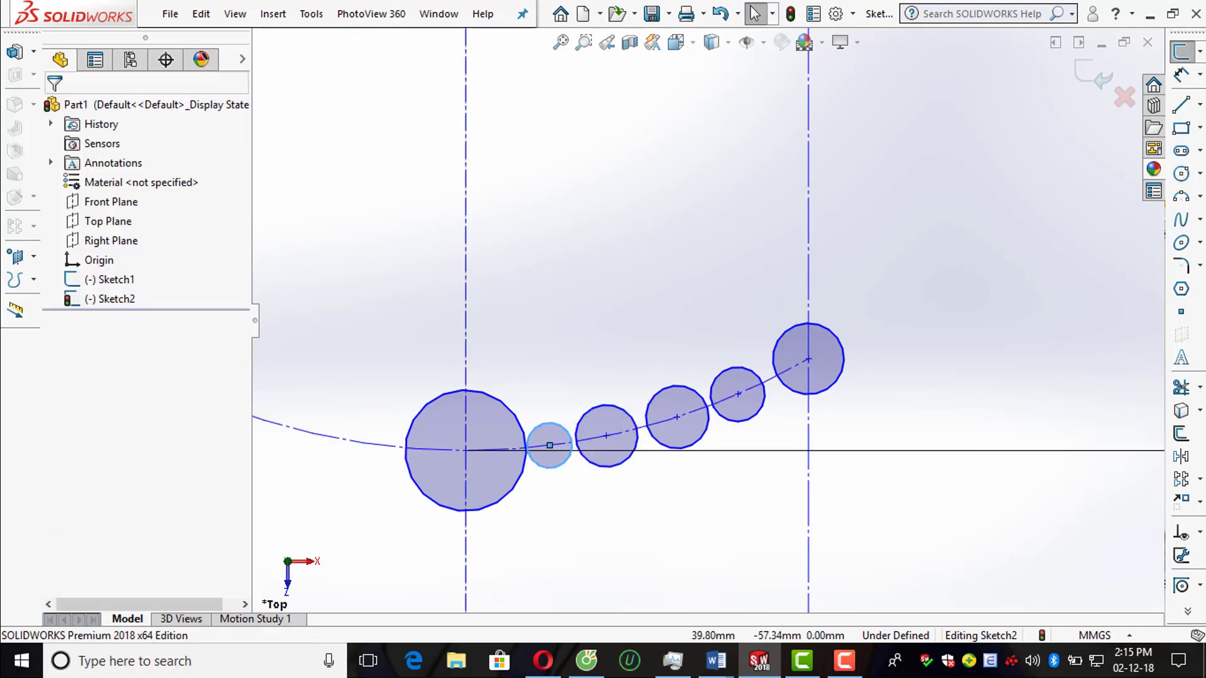
Step: Dimension the large middle circle Ø5.00 and the right-end circle Ø4.00
{"action": "left_click", "coordinate": [1180, 73]}
{"action": "left_click", "coordinate": [422, 400]}
{"action": "left_click", "coordinate": [421, 367]}
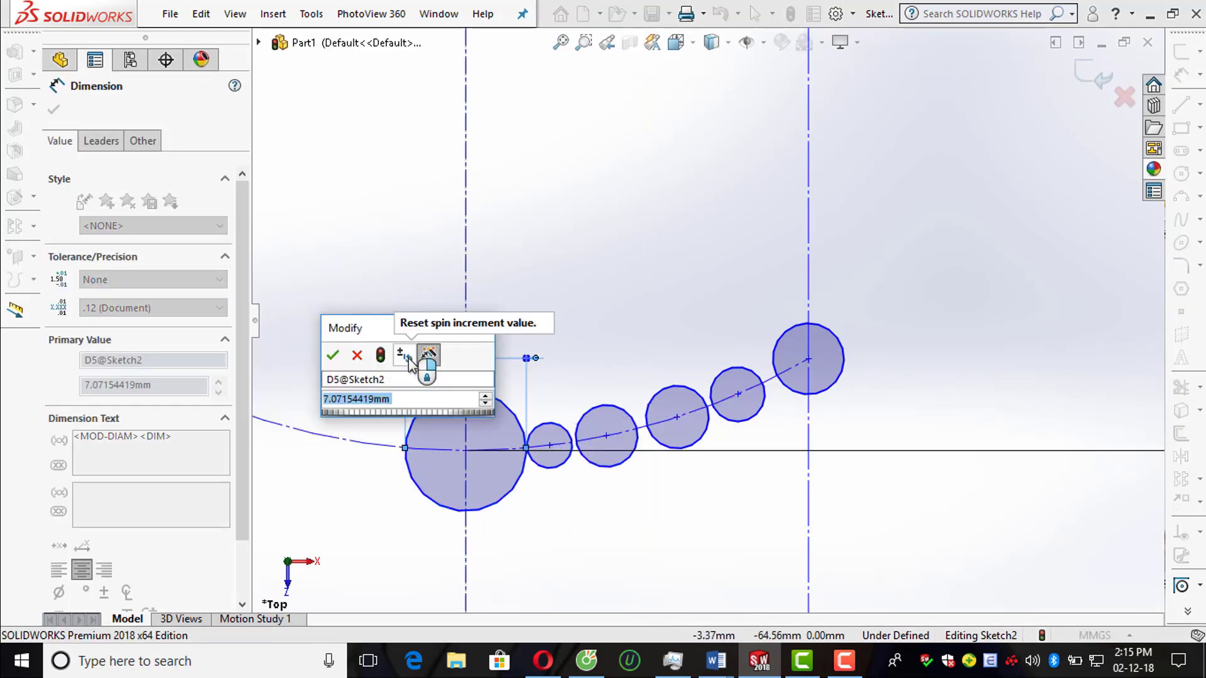
{"action": "type", "text": "5"}
{"action": "key", "text": "Return"}
{"action": "left_click", "coordinate": [861, 368]}
{"action": "left_click", "coordinate": [892, 364]}
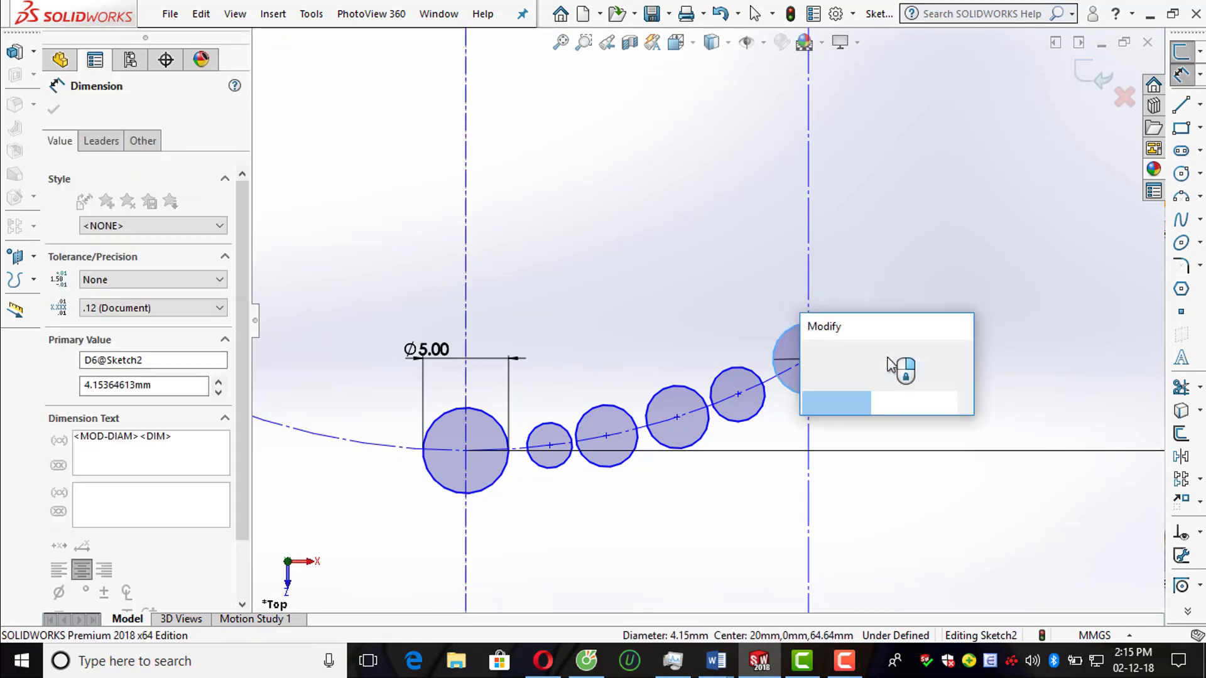
{"action": "key", "text": "Return"}
{"action": "type", "text": "4"}
{"action": "key", "text": "Return"}
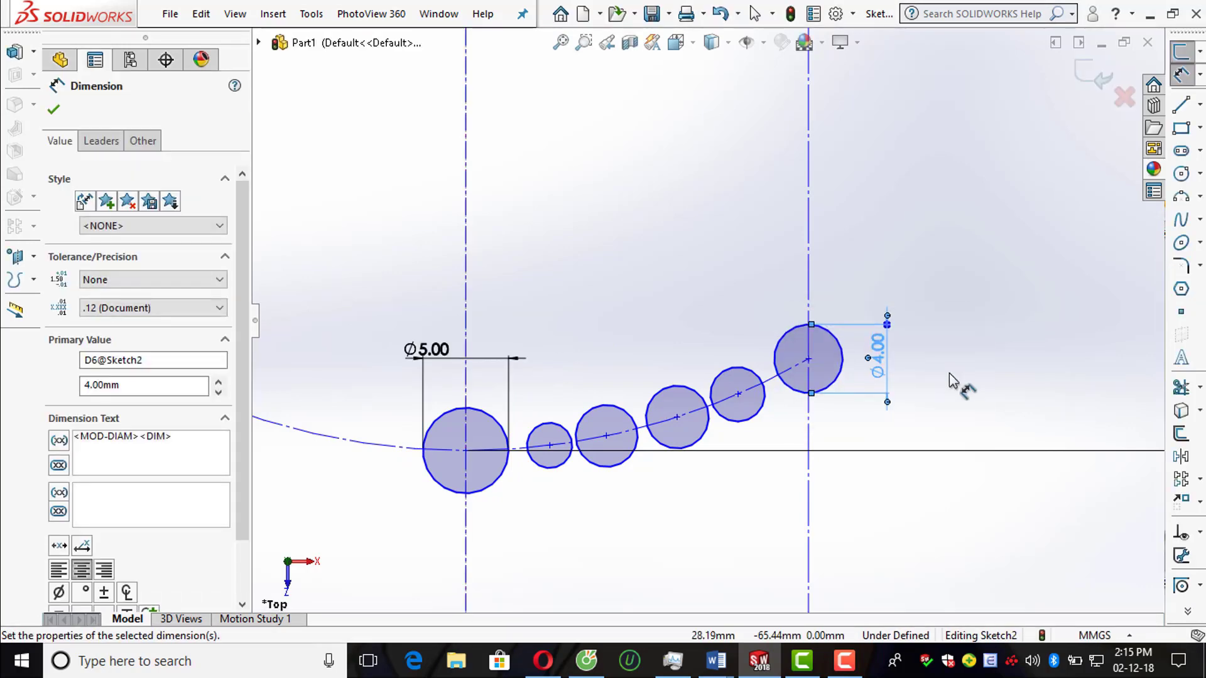
Step: Dimension three more circles along the arc at Ø4.00 each
{"action": "left_click", "coordinate": [746, 427]}
{"action": "left_click", "coordinate": [781, 500]}
{"action": "type", "text": "4"}
{"action": "key", "text": "Return"}
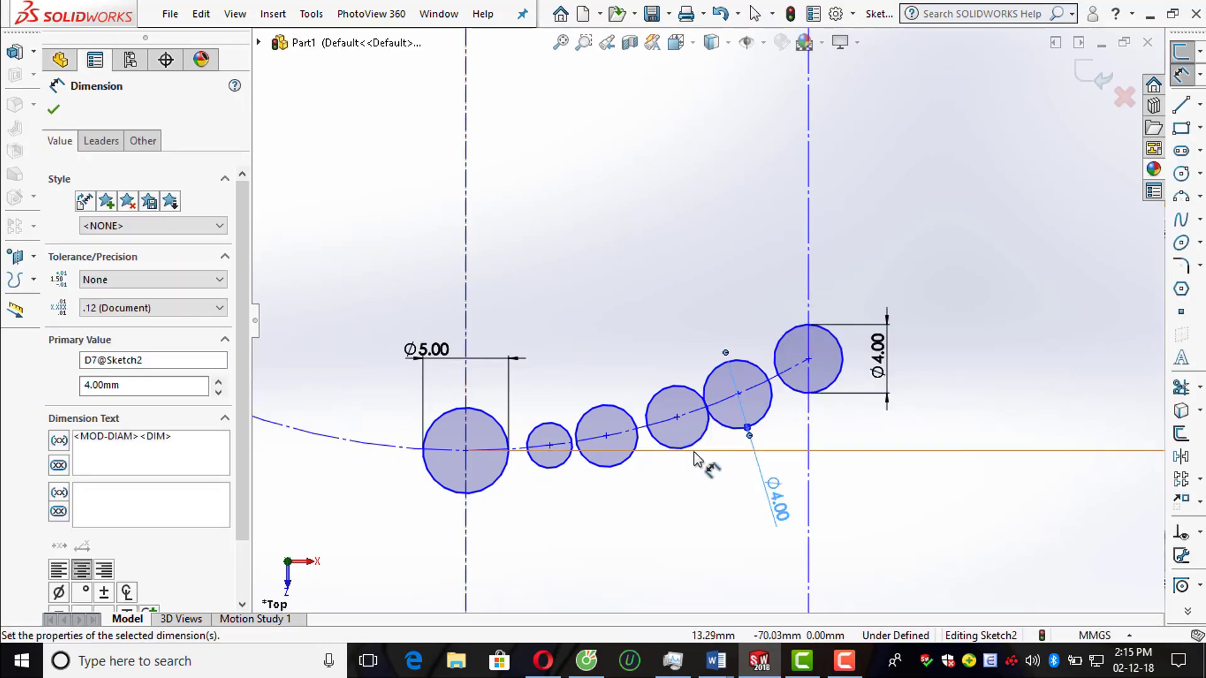
{"action": "left_click", "coordinate": [697, 441]}
{"action": "left_click", "coordinate": [706, 524]}
{"action": "type", "text": "4"}
{"action": "key", "text": "Return"}
{"action": "left_click", "coordinate": [597, 465]}
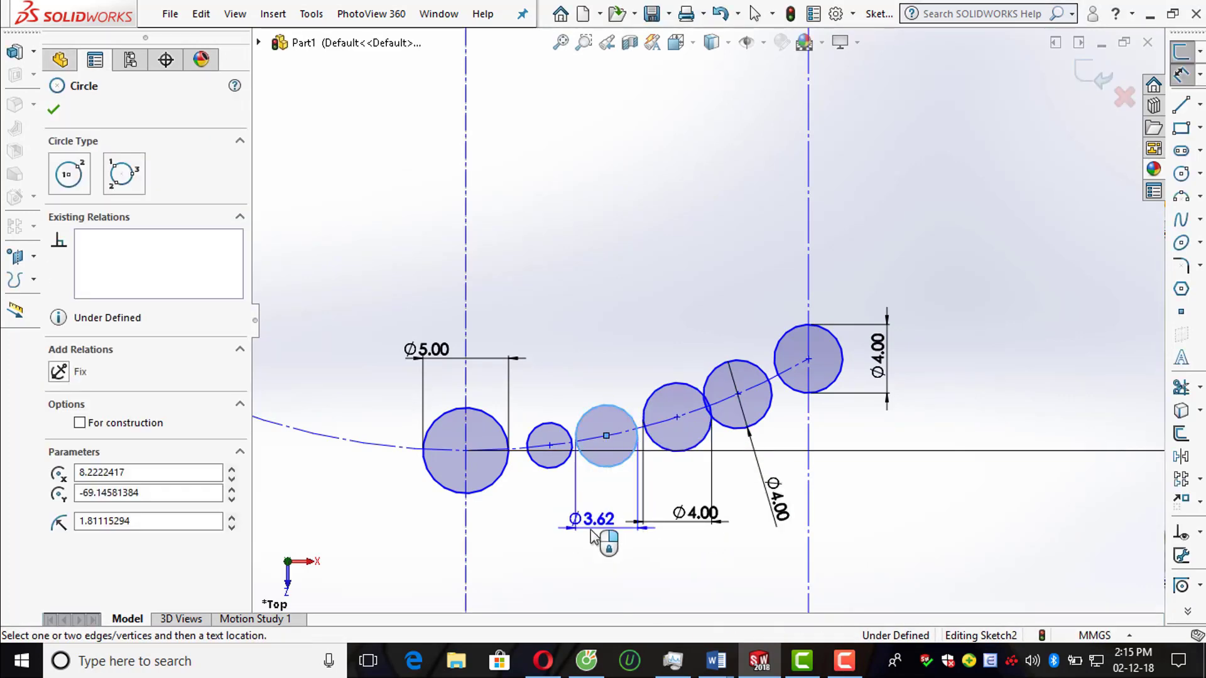
{"action": "left_click", "coordinate": [591, 537]}
{"action": "type", "text": "4"}
{"action": "key", "text": "Return"}
{"action": "key", "text": "Escape"}
{"action": "scroll", "coordinate": [810, 364], "scroll_direction": "down", "scroll_amount": 3}
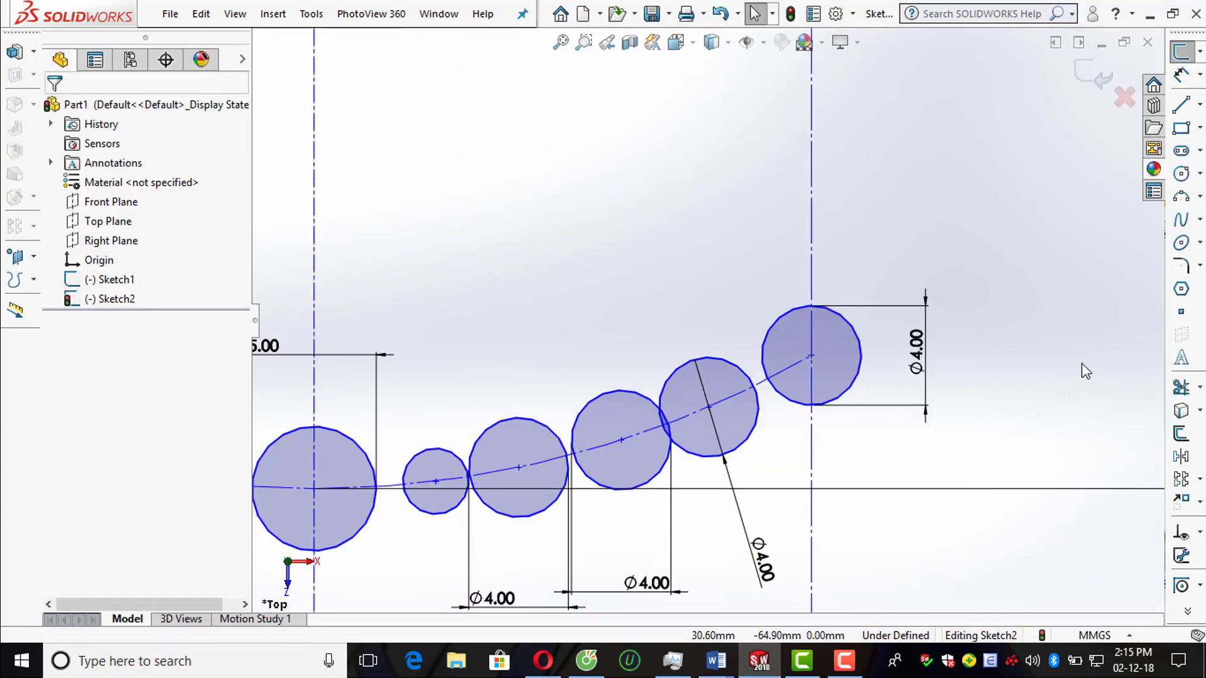
Step: Make the top end circle and the fourth circle tangent to their neighbours
{"action": "left_click", "coordinate": [807, 405]}
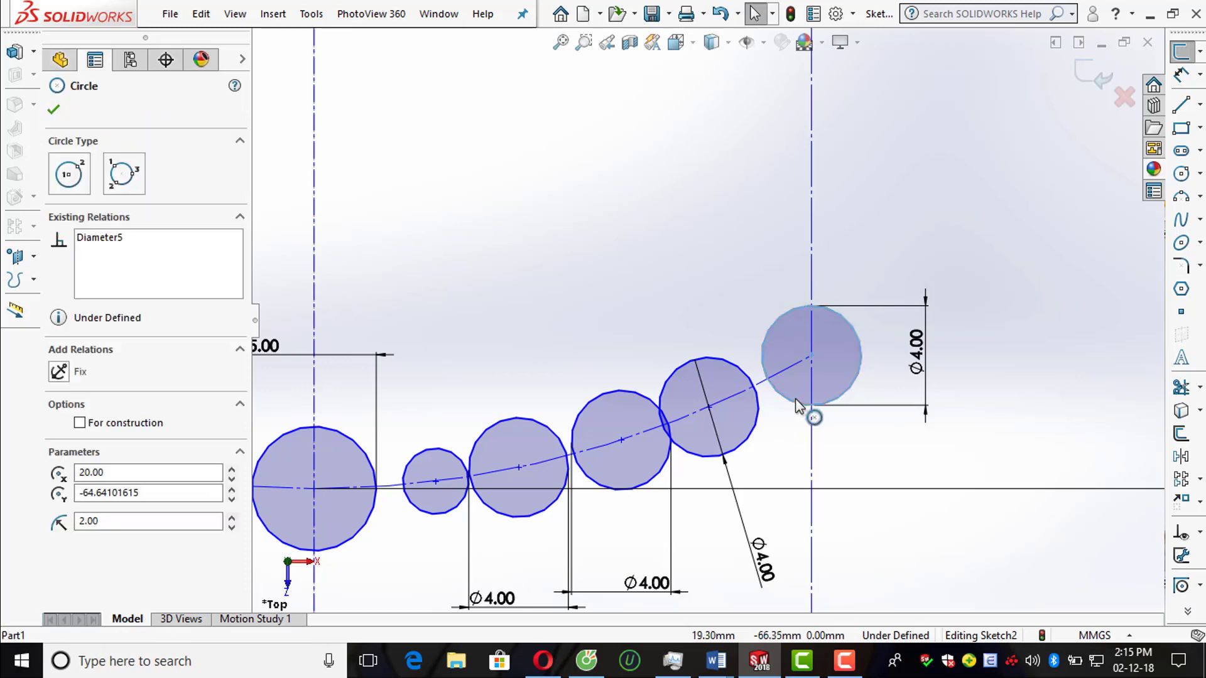
{"action": "left_click", "coordinate": [756, 408]}
{"action": "left_click", "coordinate": [769, 377], "text": "ctrl"}
{"action": "left_click", "coordinate": [126, 414]}
{"action": "left_click", "coordinate": [666, 296]}
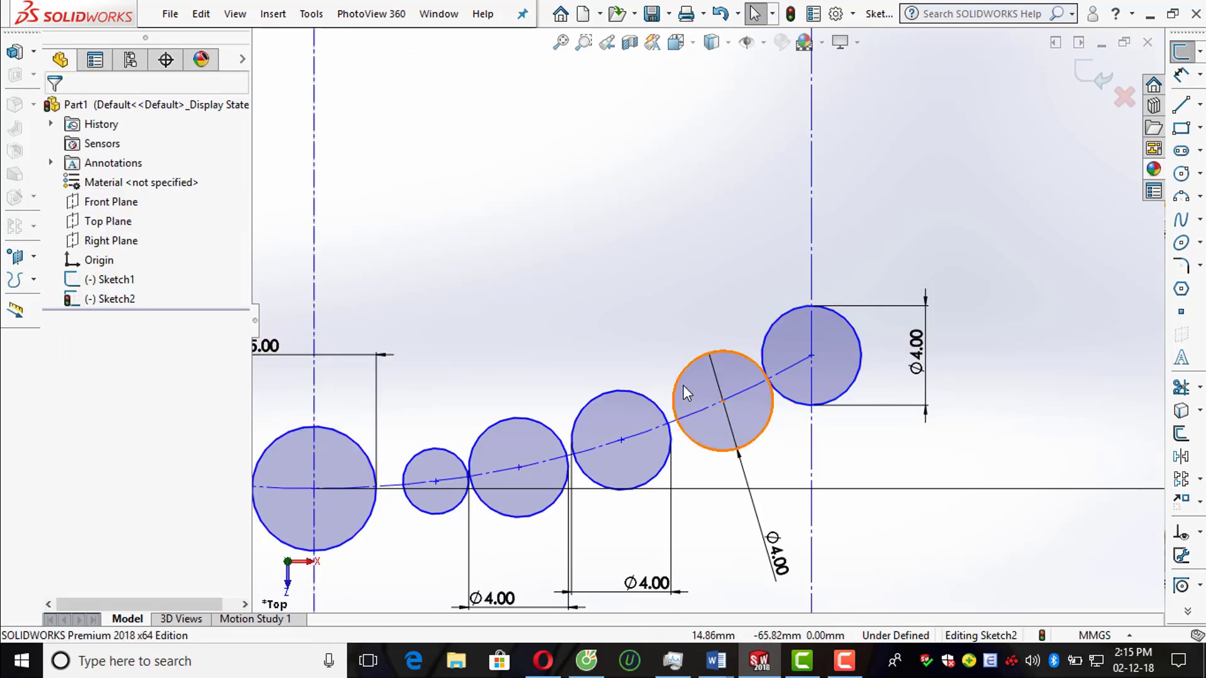
{"action": "left_click", "coordinate": [681, 395]}
{"action": "left_click", "coordinate": [653, 414], "text": "ctrl"}
{"action": "left_click", "coordinate": [119, 418]}
Step: Add tangent relations between the third circle, the small circle and their neighbours
{"action": "left_click", "coordinate": [525, 345]}
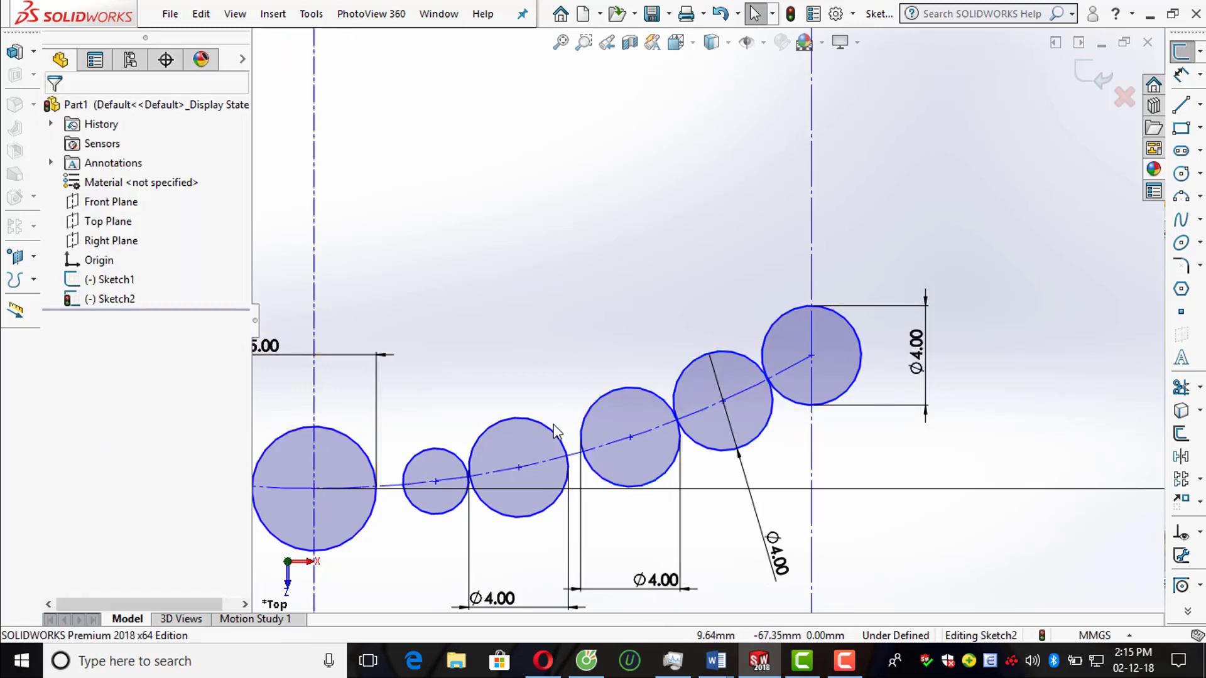
{"action": "left_click", "coordinate": [556, 434]}
{"action": "left_click", "coordinate": [63, 418]}
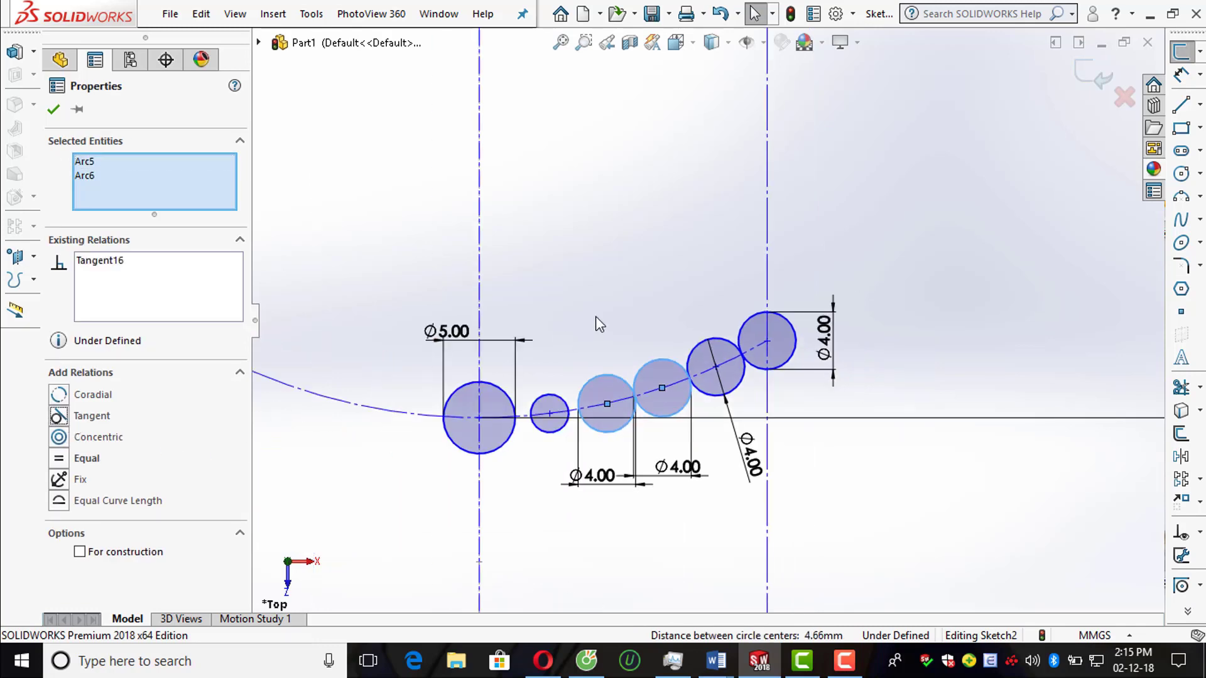
{"action": "left_click", "coordinate": [595, 315]}
{"action": "scroll", "coordinate": [595, 315], "scroll_direction": "up", "scroll_amount": 3}
{"action": "left_click", "coordinate": [575, 398]}
{"action": "left_click", "coordinate": [732, 401], "text": "ctrl"}
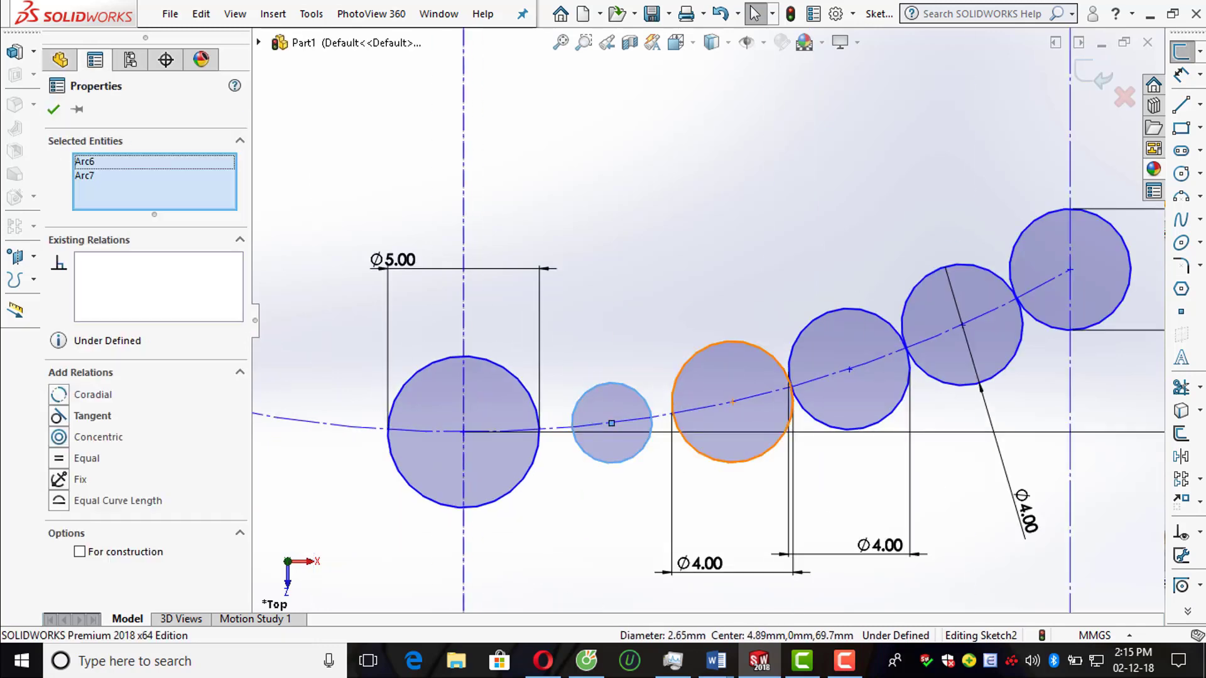
{"action": "left_click", "coordinate": [58, 416]}
{"action": "left_click", "coordinate": [590, 352]}
Step: Make the small circle tangent to the large Ø5.00 circle
{"action": "left_click", "coordinate": [560, 394]}
{"action": "left_click", "coordinate": [420, 380], "text": "ctrl"}
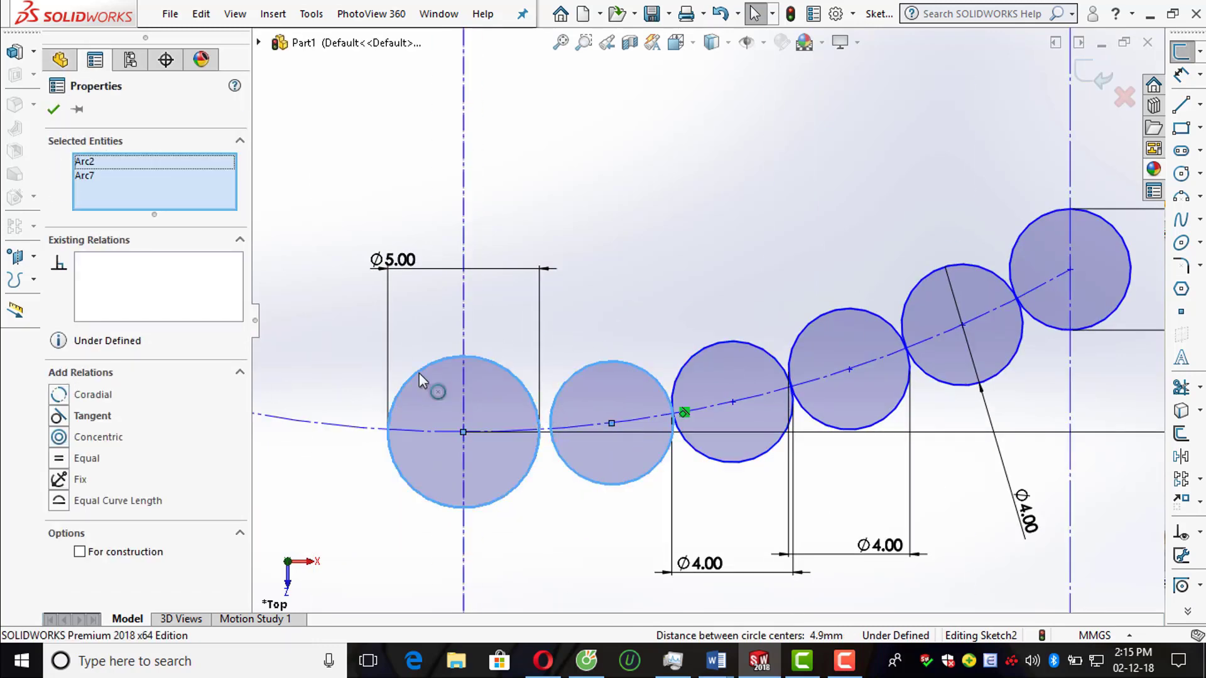
{"action": "left_click", "coordinate": [59, 416]}
{"action": "scroll", "coordinate": [686, 339], "scroll_direction": "up", "scroll_amount": 3}
{"action": "key", "text": "Escape"}
{"action": "scroll", "coordinate": [710, 315], "scroll_direction": "up", "scroll_amount": 5}
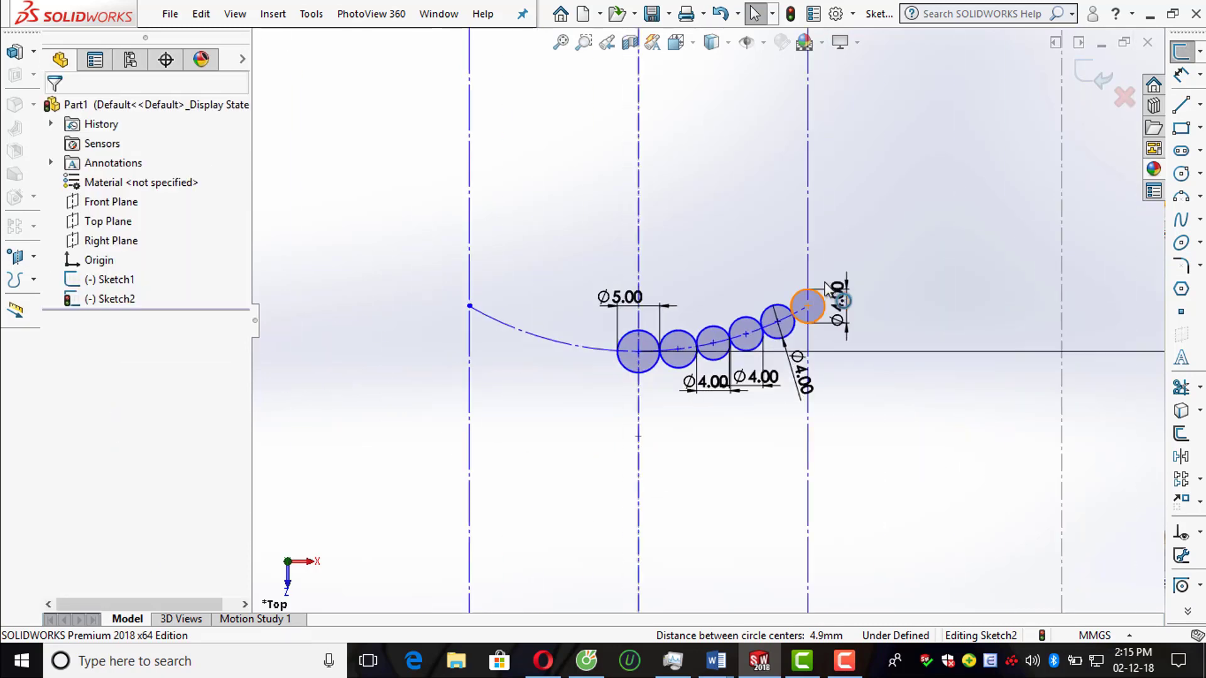
{"action": "scroll", "coordinate": [1003, 314], "scroll_direction": "down", "scroll_amount": 2}
Step: Try trimming one circle, then cancel to keep the tangent relations
{"action": "left_click", "coordinate": [1200, 387]}
{"action": "left_click", "coordinate": [1106, 405]}
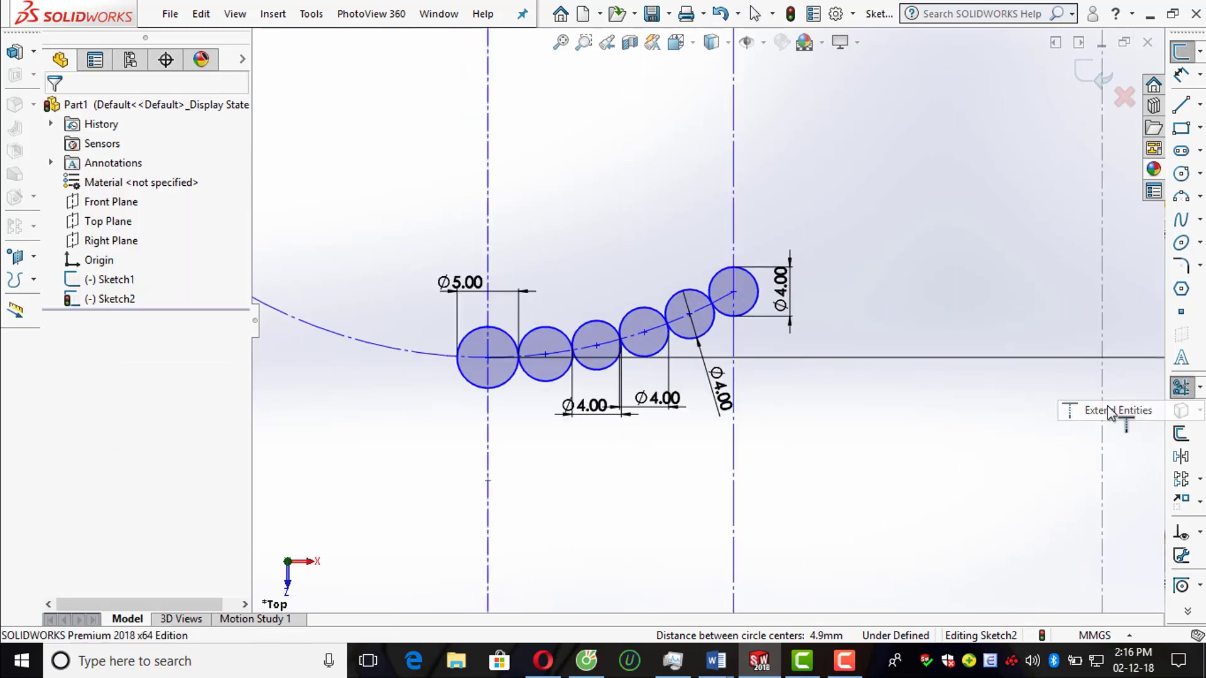
{"action": "scroll", "coordinate": [740, 301], "scroll_direction": "down", "scroll_amount": 5}
{"action": "left_click", "coordinate": [816, 408]}
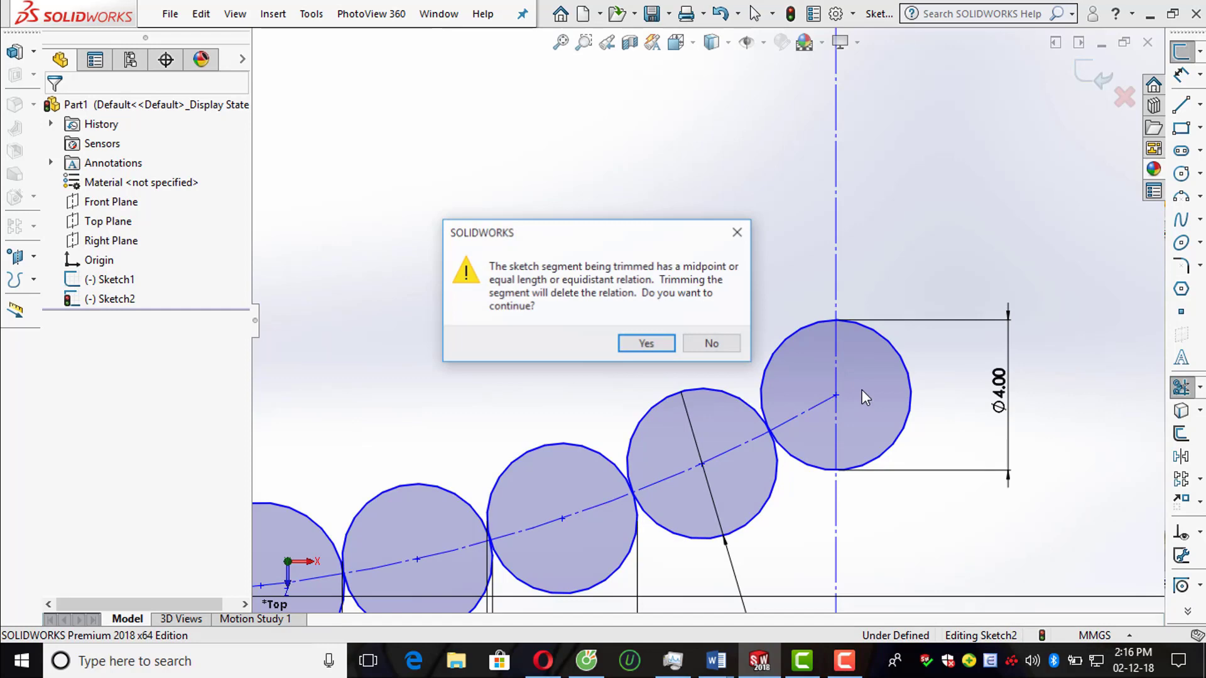
{"action": "left_click", "coordinate": [696, 342]}
{"action": "scroll", "coordinate": [703, 326], "scroll_direction": "up", "scroll_amount": 5}
{"action": "scroll", "coordinate": [524, 396], "scroll_direction": "down", "scroll_amount": 2}
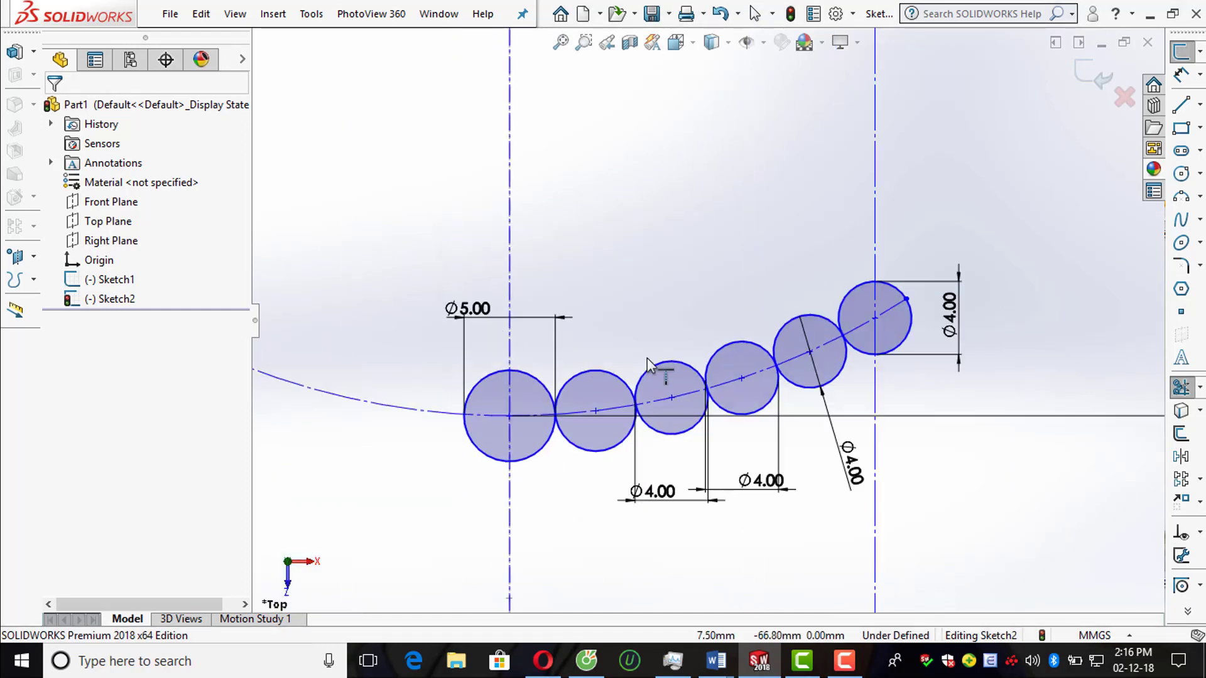
Step: Mirror the six circles about the vertical centreline
{"action": "left_click", "coordinate": [1180, 457]}
{"action": "left_click", "coordinate": [860, 350]}
{"action": "left_click", "coordinate": [829, 374]}
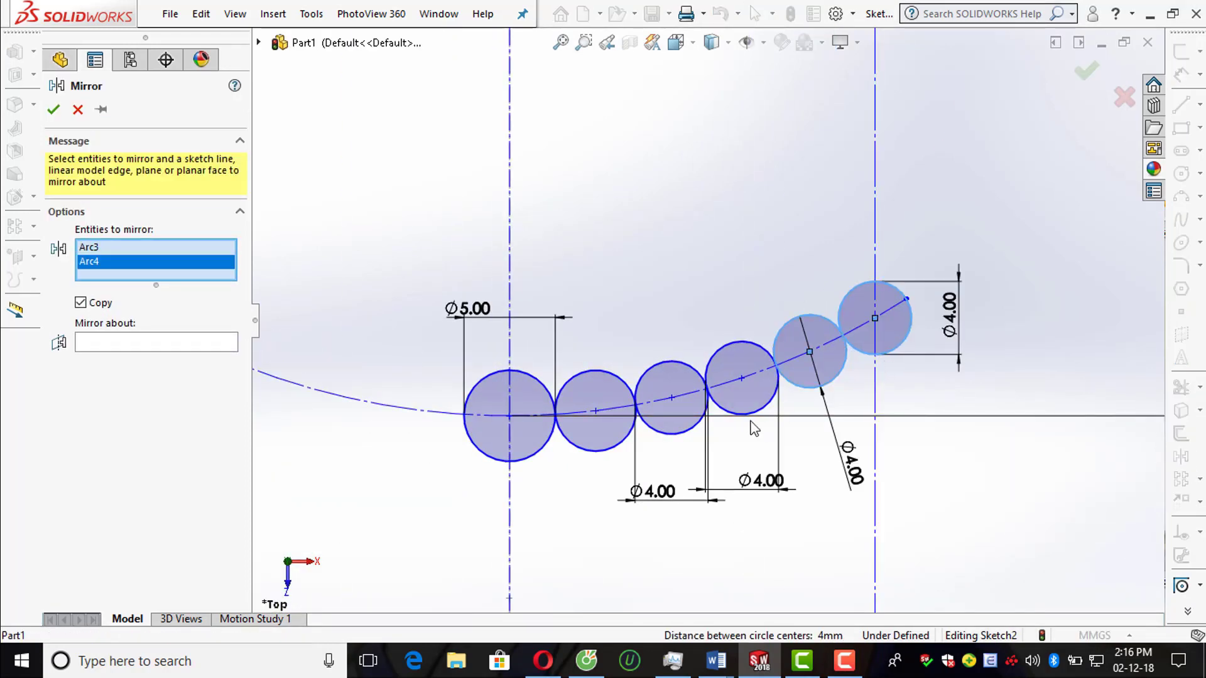
{"action": "left_click", "coordinate": [744, 405]}
{"action": "left_click", "coordinate": [673, 417]}
{"action": "left_click", "coordinate": [587, 433]}
{"action": "left_click", "coordinate": [543, 459]}
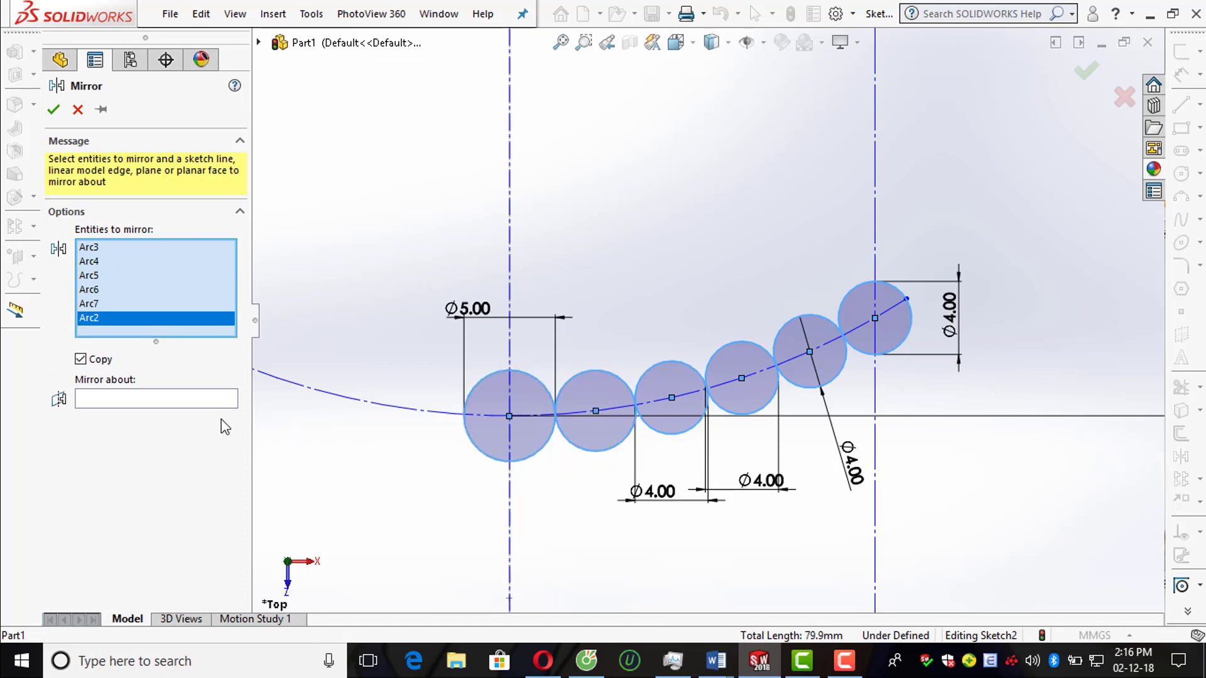
{"action": "left_click", "coordinate": [156, 398]}
{"action": "left_click", "coordinate": [509, 263]}
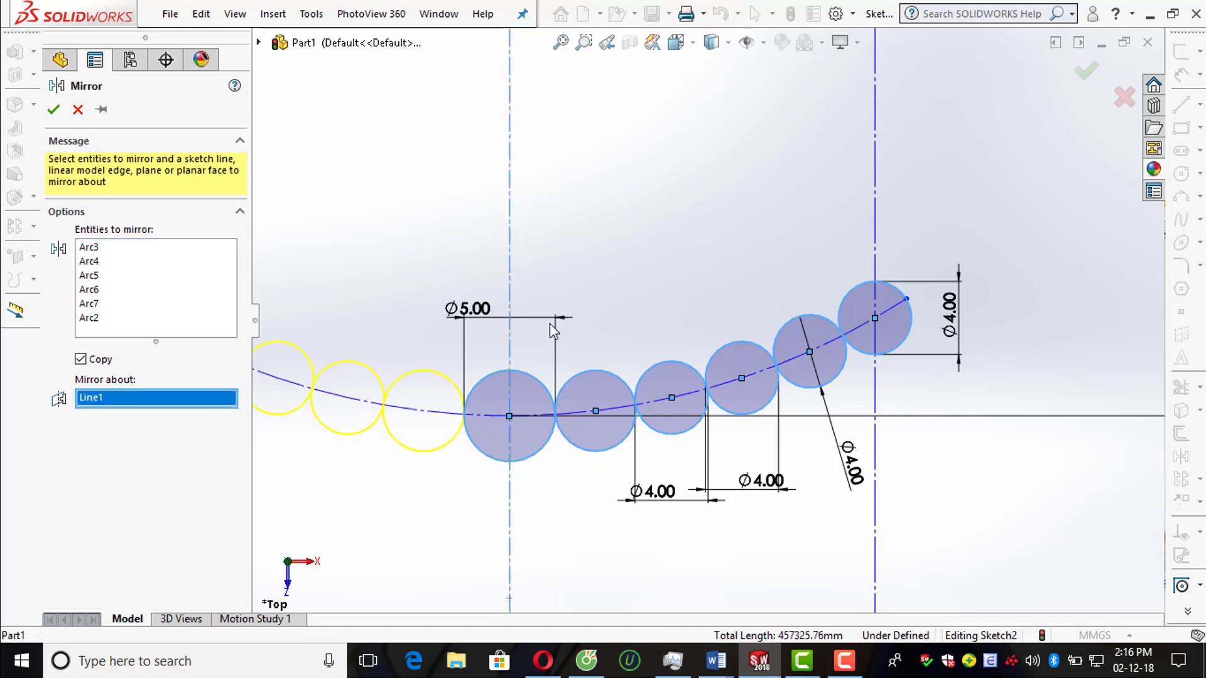
{"action": "key", "text": "f"}
{"action": "left_click", "coordinate": [53, 110]}
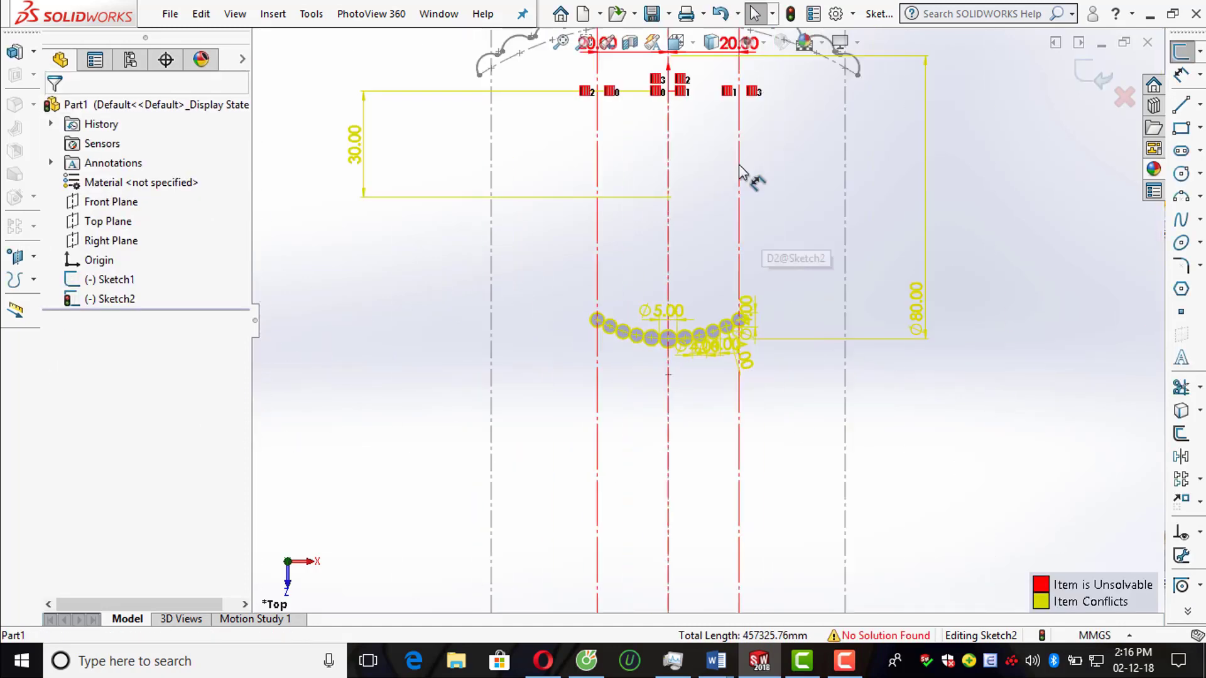
Step: Delete the conflicting 20.00 dimension so the sketch solves
{"action": "left_click", "coordinate": [647, 219]}
{"action": "key", "text": "Delete"}
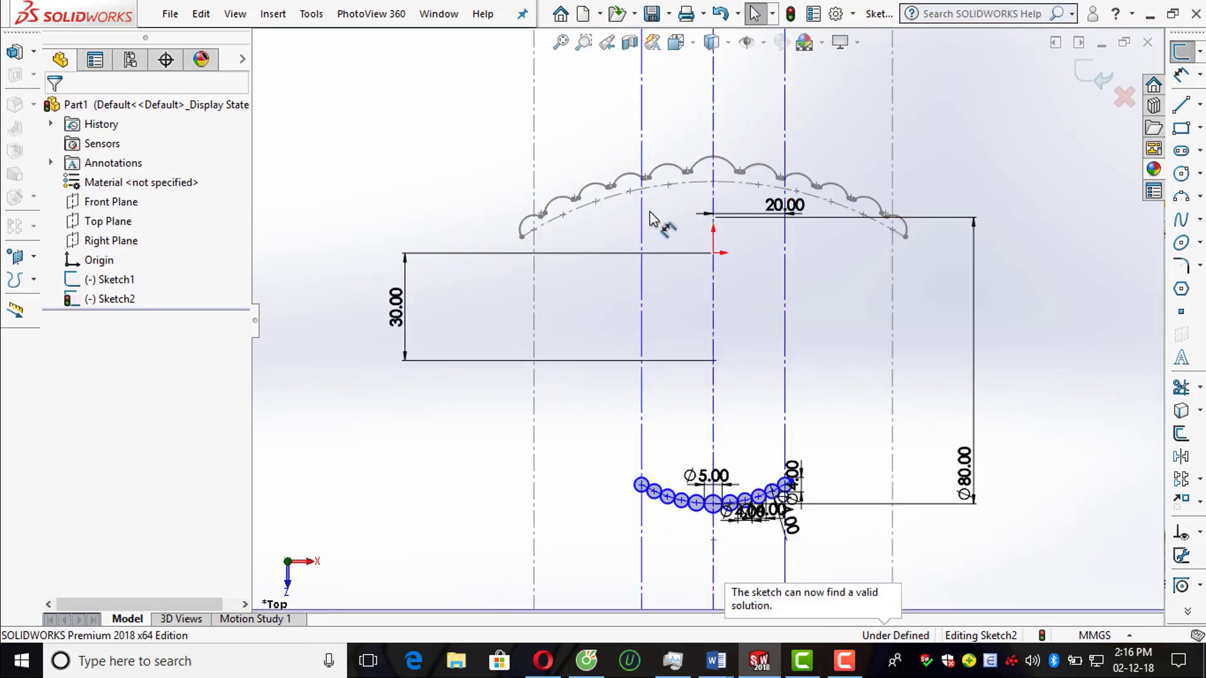
{"action": "scroll", "coordinate": [785, 502], "scroll_direction": "up", "scroll_amount": 3}
{"action": "left_click", "coordinate": [1200, 387]}
{"action": "left_click", "coordinate": [1093, 389]}
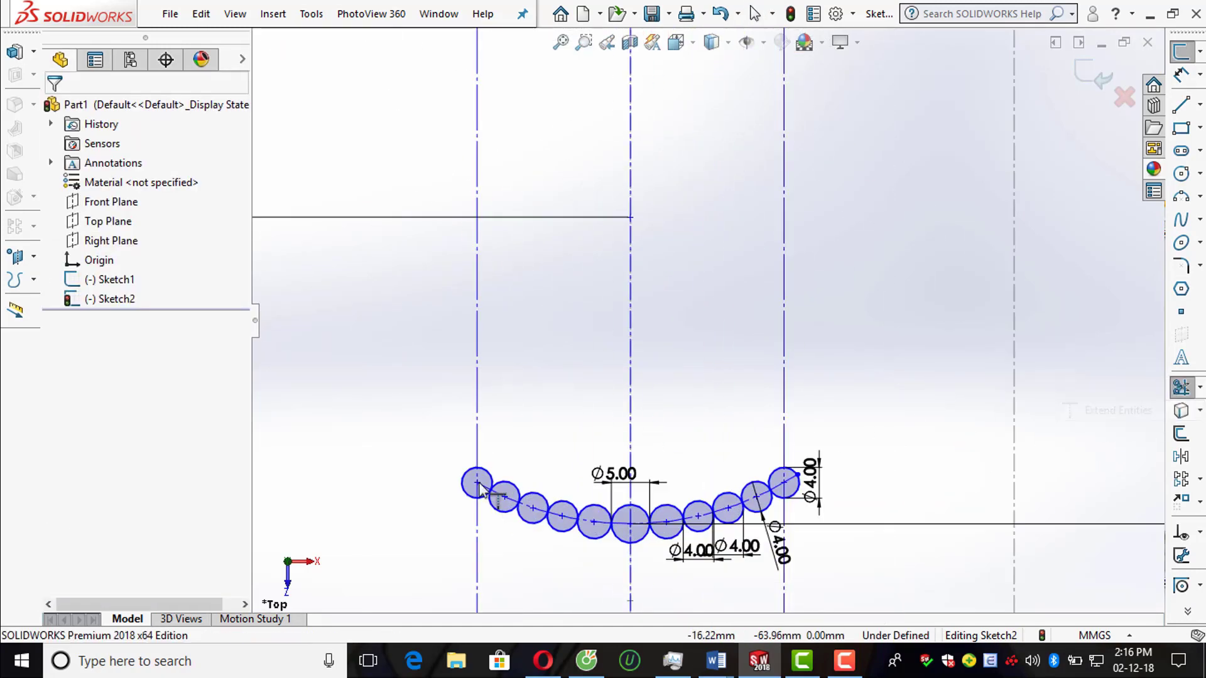
{"action": "scroll", "coordinate": [420, 523], "scroll_direction": "up", "scroll_amount": 5}
{"action": "scroll", "coordinate": [605, 393], "scroll_direction": "down", "scroll_amount": 3}
{"action": "scroll", "coordinate": [587, 301], "scroll_direction": "down", "scroll_amount": 1}
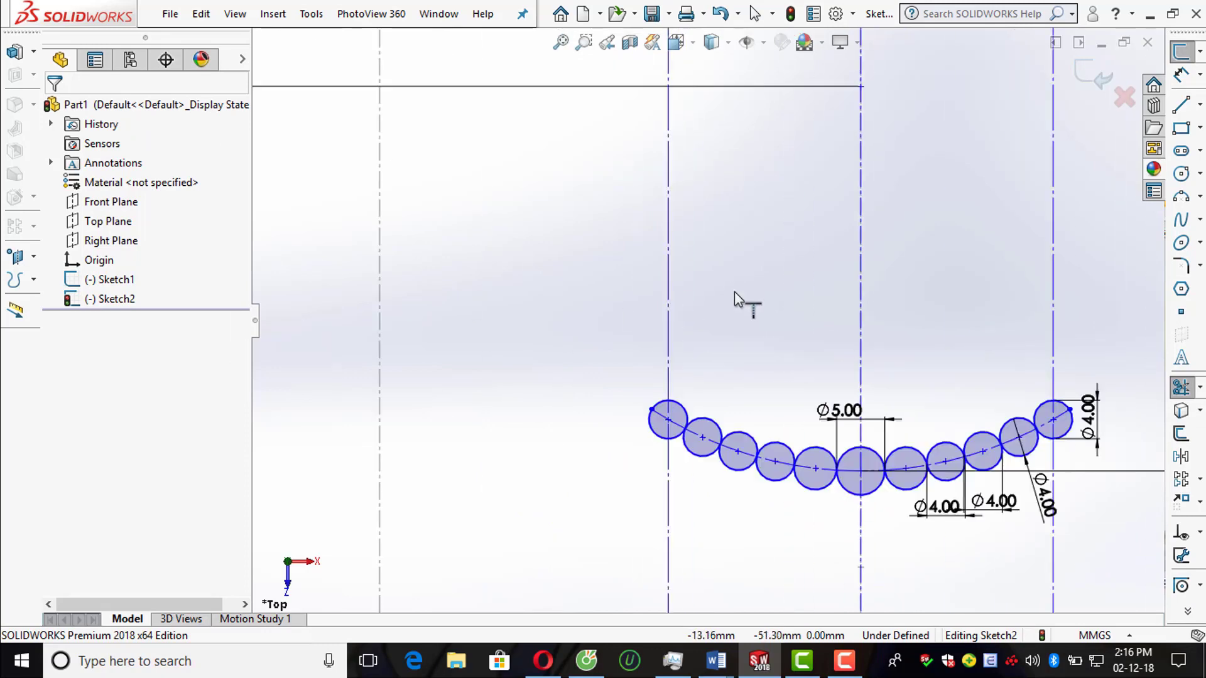
Step: Power-trim the upper halves off all eleven circles, right then left, leaving scalloped arches
{"action": "left_click", "coordinate": [1180, 387]}
{"action": "scroll", "coordinate": [1039, 404], "scroll_direction": "up", "scroll_amount": 2}
{"action": "scroll", "coordinate": [964, 350], "scroll_direction": "up", "scroll_amount": 2}
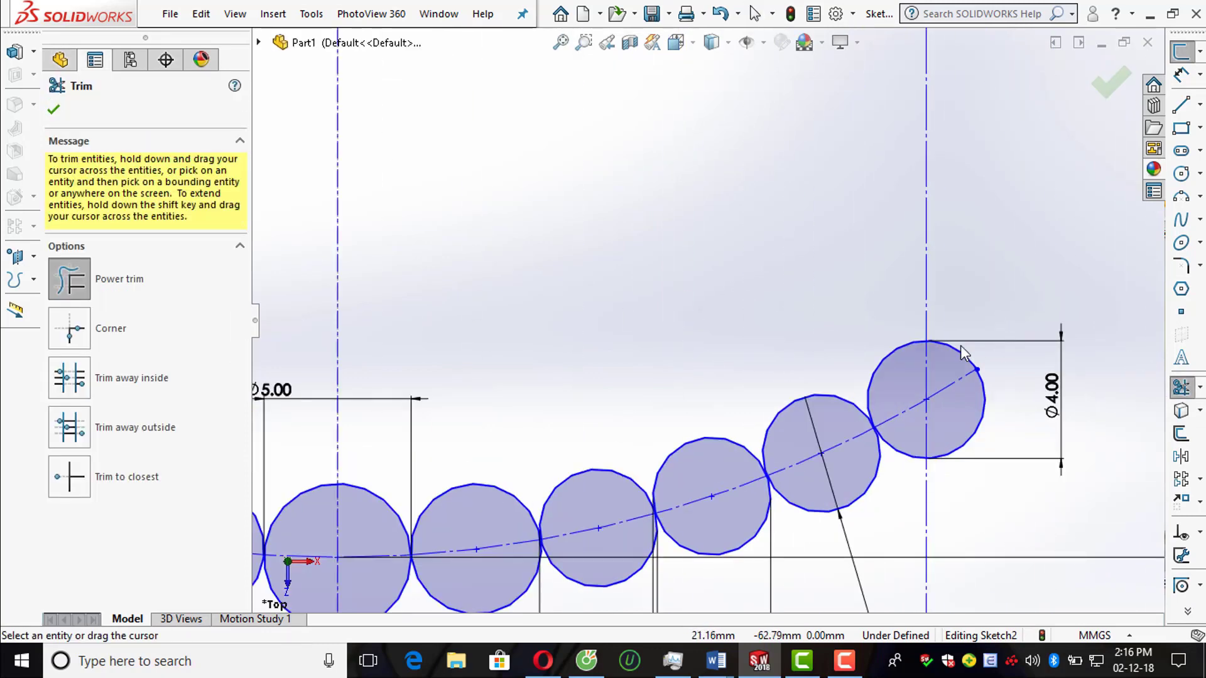
{"action": "scroll", "coordinate": [950, 353], "scroll_direction": "up", "scroll_amount": 2}
{"action": "left_click_drag", "start_coordinate": [950, 352], "coordinate": [342, 474]}
{"action": "scroll", "coordinate": [628, 463], "scroll_direction": "down", "scroll_amount": 3}
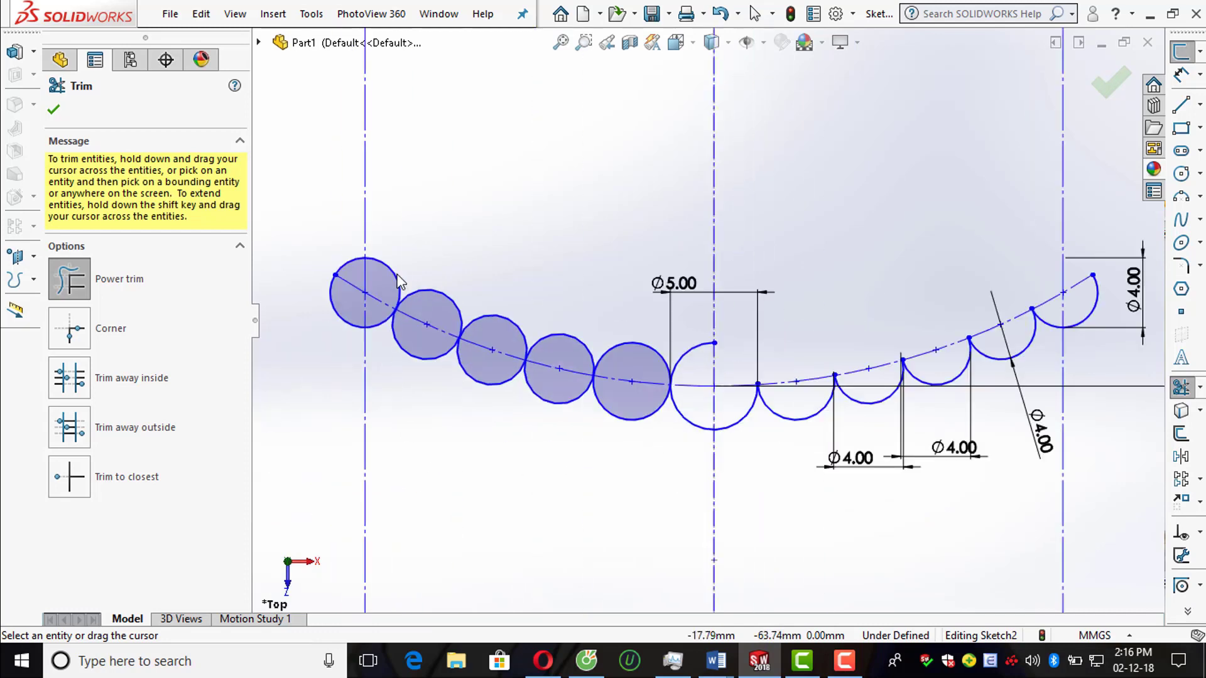
{"action": "mouse_move", "coordinate": [379, 286]}
{"action": "left_mouse_down"}
{"action": "mouse_move", "coordinate": [474, 323]}
{"action": "mouse_move", "coordinate": [678, 371]}
{"action": "left_mouse_up"}
{"action": "scroll", "coordinate": [350, 254], "scroll_direction": "up", "scroll_amount": 2}
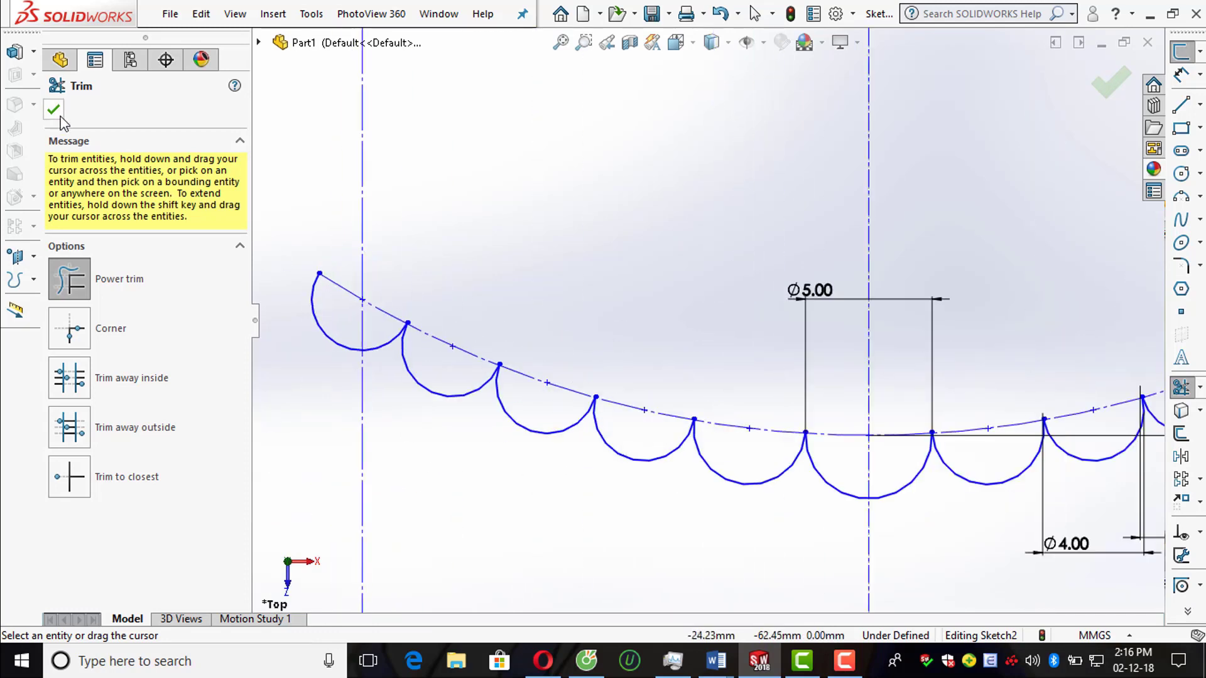
{"action": "left_click", "coordinate": [53, 110]}
{"action": "scroll", "coordinate": [836, 314], "scroll_direction": "down", "scroll_amount": 2}
{"action": "left_click", "coordinate": [1179, 267]}
{"action": "scroll", "coordinate": [1080, 333], "scroll_direction": "up", "scroll_amount": 5}
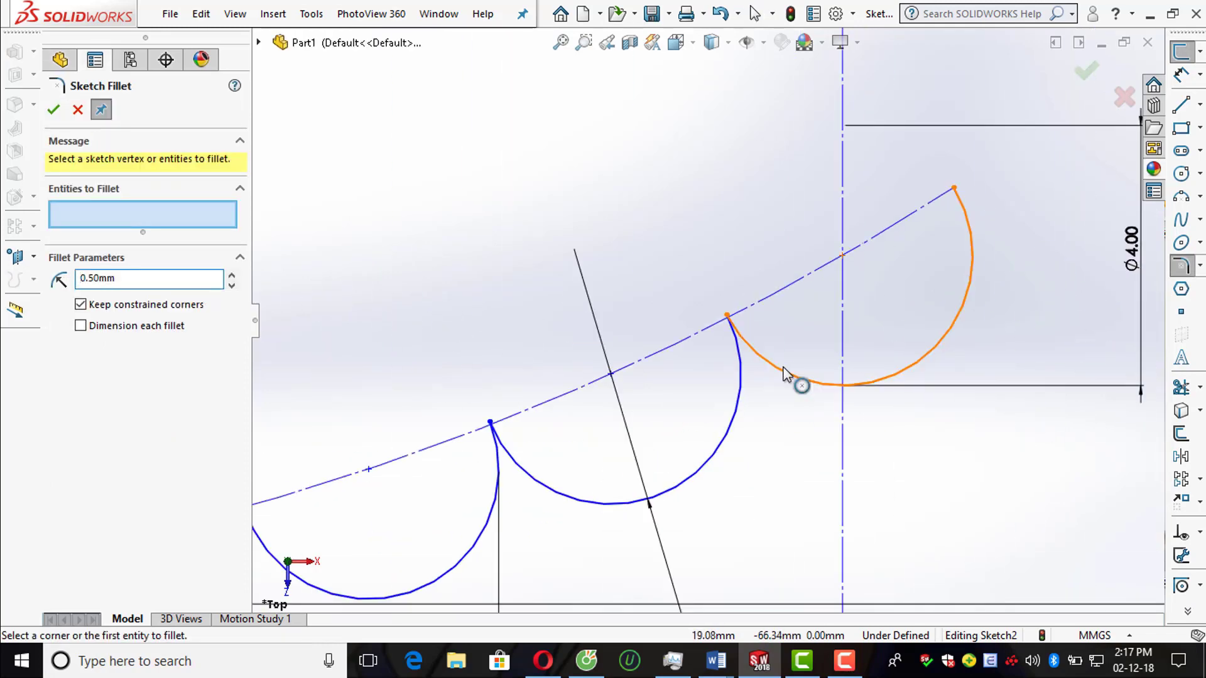
Step: Pick the arc junctions across the right and middle of the scalloped row for 0.50 mm fillets
{"action": "left_click", "coordinate": [785, 373]}
{"action": "left_click", "coordinate": [747, 402]}
{"action": "scroll", "coordinate": [741, 383], "scroll_direction": "down", "scroll_amount": 2}
{"action": "left_click", "coordinate": [614, 435]}
{"action": "scroll", "coordinate": [553, 465], "scroll_direction": "down", "scroll_amount": 2}
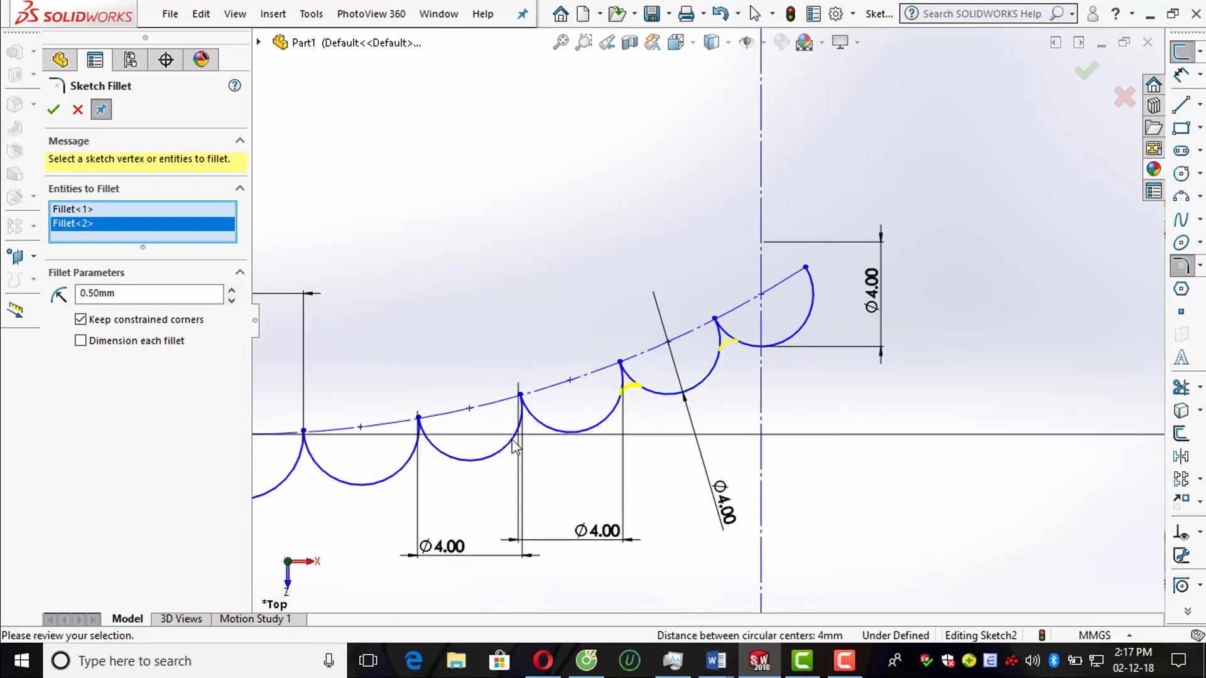
{"action": "left_click", "coordinate": [513, 444]}
{"action": "scroll", "coordinate": [540, 427], "scroll_direction": "up", "scroll_amount": 2}
{"action": "left_click", "coordinate": [614, 399]}
{"action": "scroll", "coordinate": [565, 395], "scroll_direction": "up", "scroll_amount": 2}
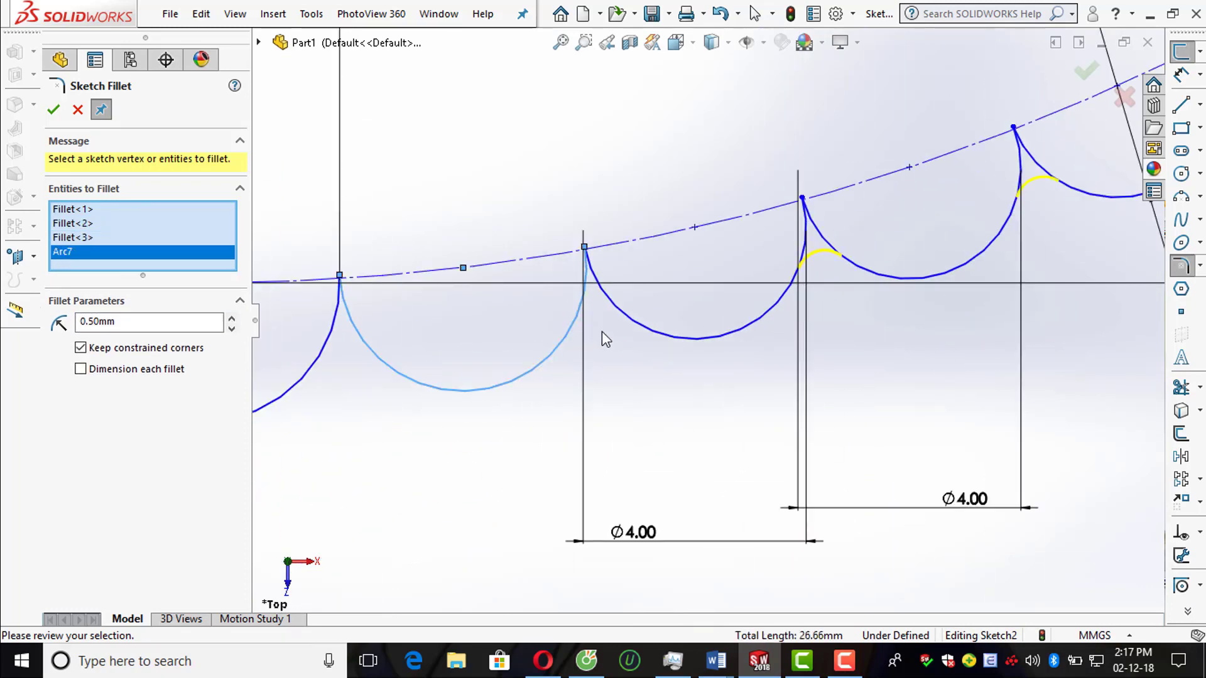
{"action": "left_click", "coordinate": [630, 329]}
{"action": "scroll", "coordinate": [565, 333], "scroll_direction": "down", "scroll_amount": 2}
{"action": "left_click", "coordinate": [501, 337]}
{"action": "left_click", "coordinate": [549, 339]}
Step: Add two left-side junctions, drop the conflicting arc, and apply the six fillets
{"action": "scroll", "coordinate": [609, 412], "scroll_direction": "down", "scroll_amount": 2}
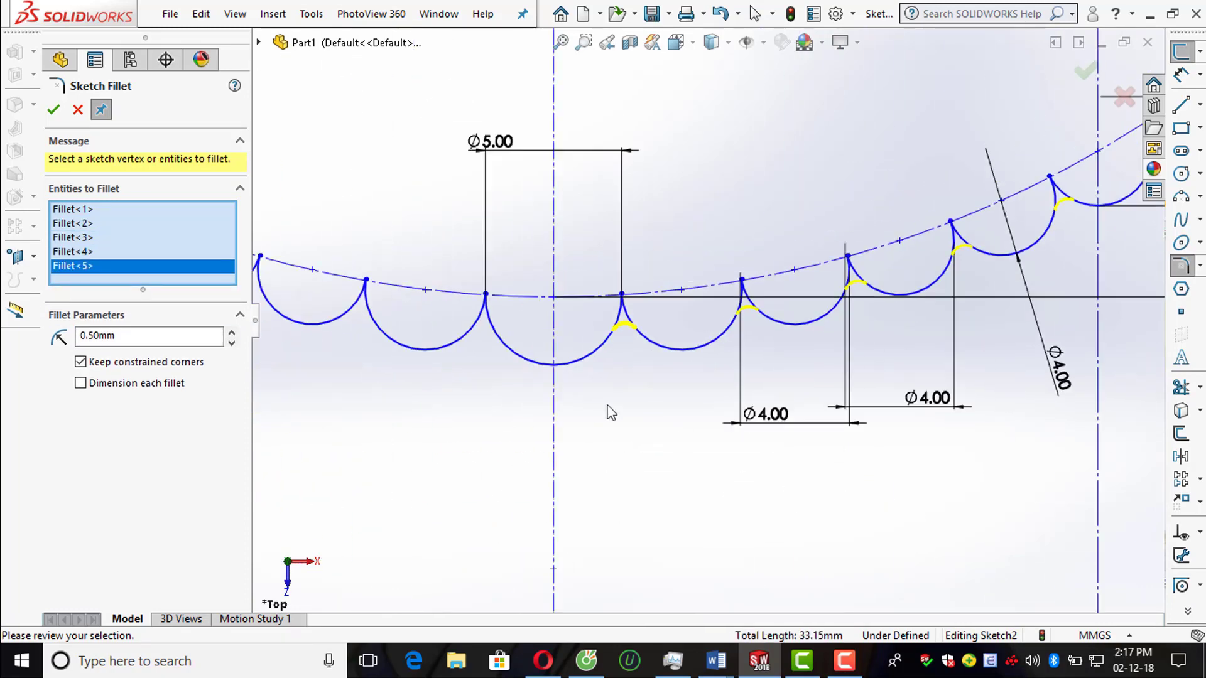
{"action": "scroll", "coordinate": [489, 343], "scroll_direction": "up", "scroll_amount": 3}
{"action": "left_click", "coordinate": [488, 343]}
{"action": "scroll", "coordinate": [492, 304], "scroll_direction": "down", "scroll_amount": 2}
{"action": "scroll", "coordinate": [568, 314], "scroll_direction": "up", "scroll_amount": 2}
{"action": "left_click", "coordinate": [569, 311]}
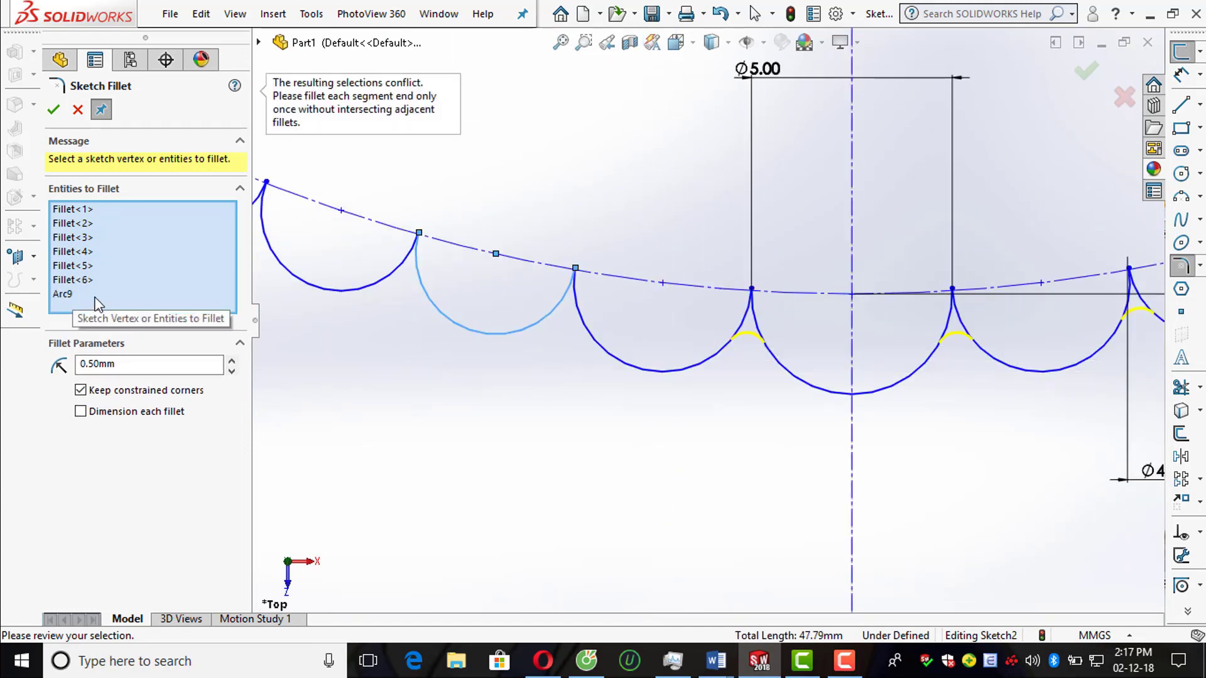
{"action": "right_click", "coordinate": [67, 304]}
{"action": "left_click", "coordinate": [94, 328]}
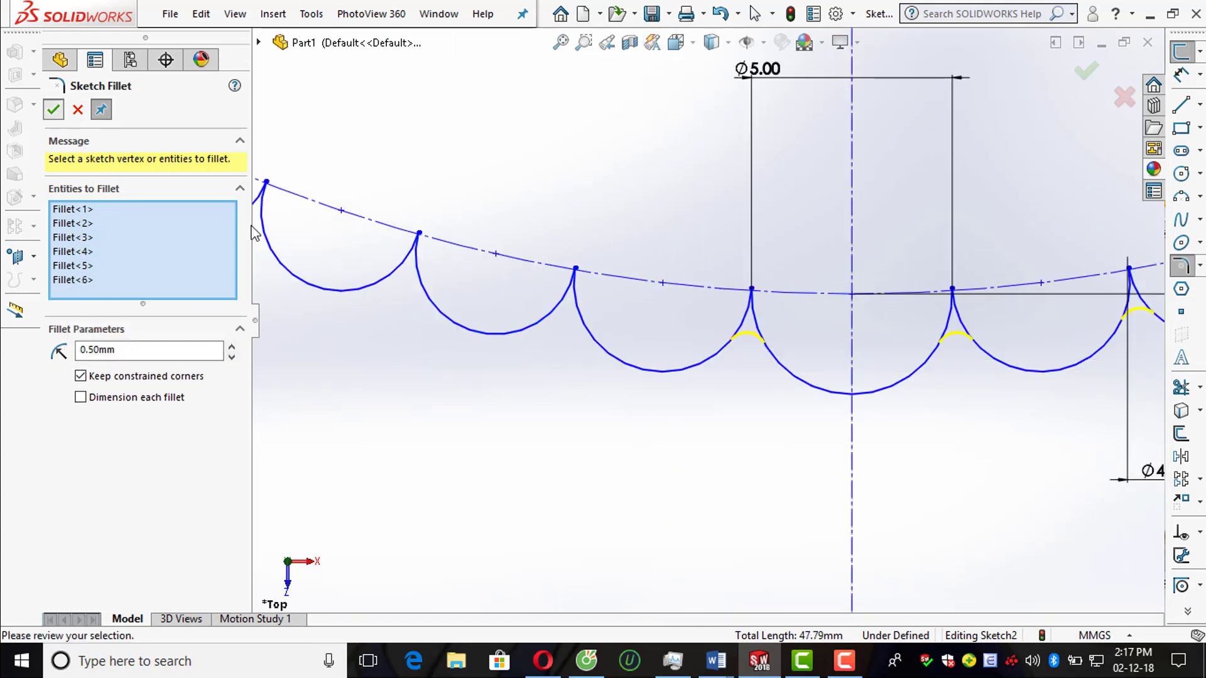
{"action": "key", "text": "Return"}
Step: Fillet the remaining left-side arc junctions with R0.50
{"action": "scroll", "coordinate": [447, 379], "scroll_direction": "up", "scroll_amount": 2}
{"action": "scroll", "coordinate": [379, 229], "scroll_direction": "down", "scroll_amount": 3}
{"action": "left_click", "coordinate": [383, 248]}
{"action": "left_click", "coordinate": [457, 318]}
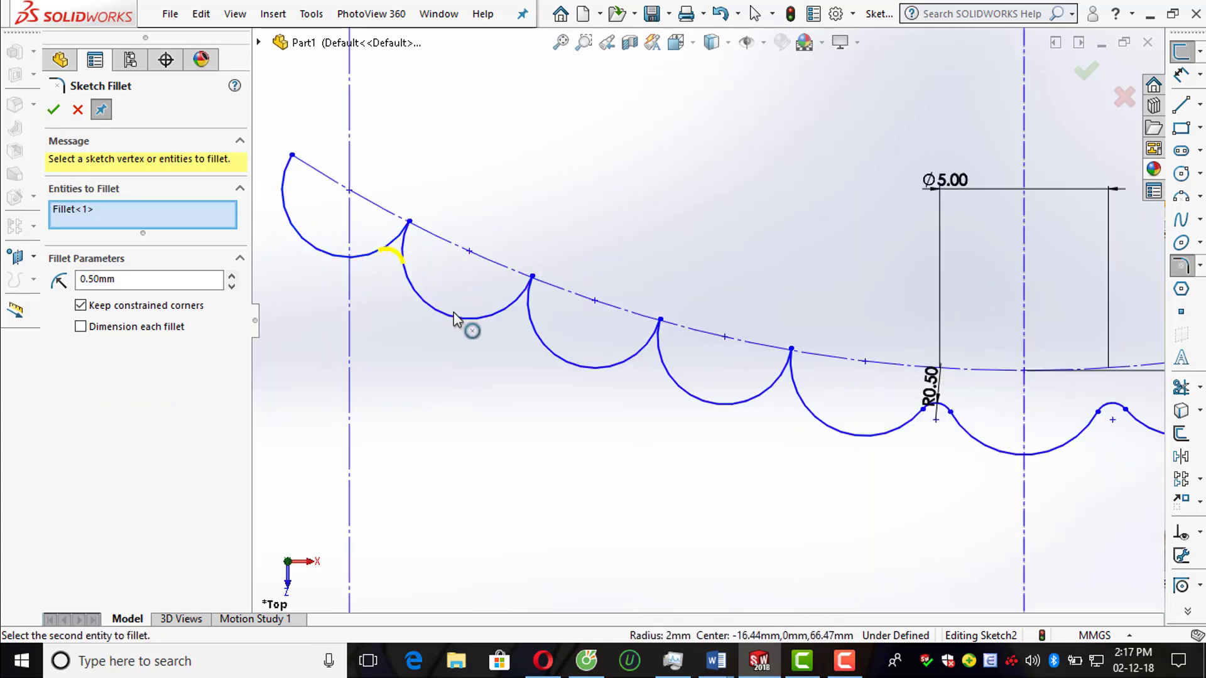
{"action": "left_click", "coordinate": [534, 318]}
{"action": "left_click", "coordinate": [660, 367]}
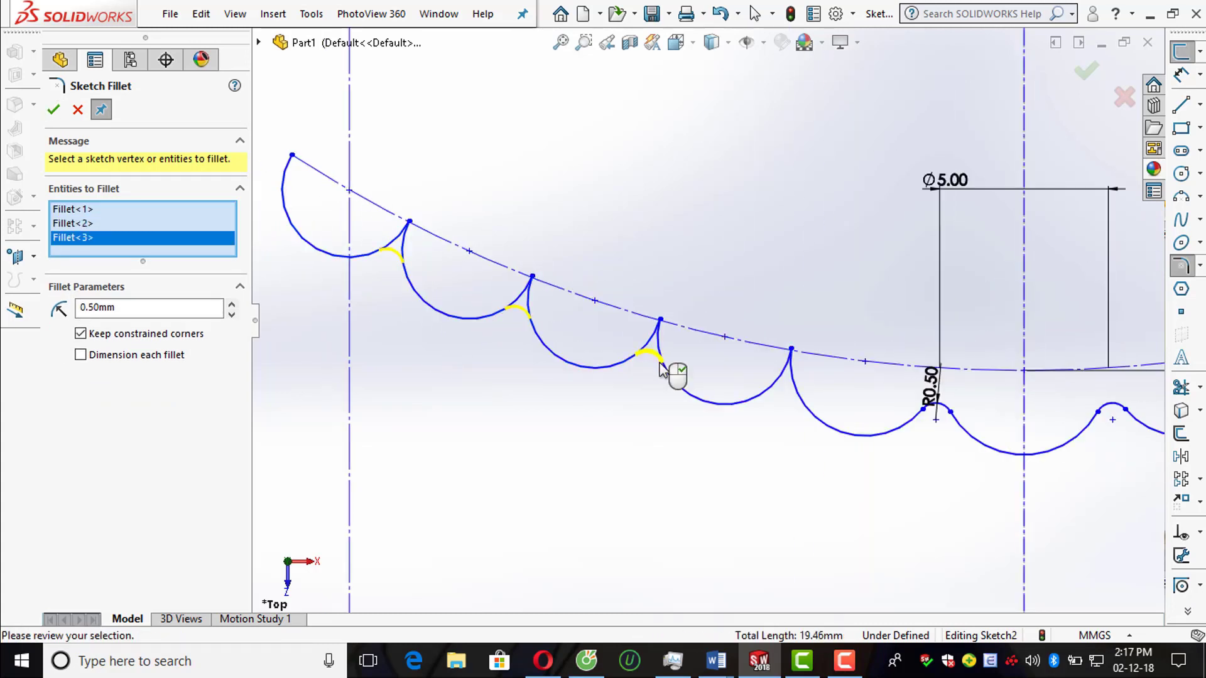
{"action": "left_click", "coordinate": [54, 110]}
Step: Fillet the last sharp junction at R0.50 and exit Sketch2
{"action": "scroll", "coordinate": [754, 408], "scroll_direction": "down", "scroll_amount": 2}
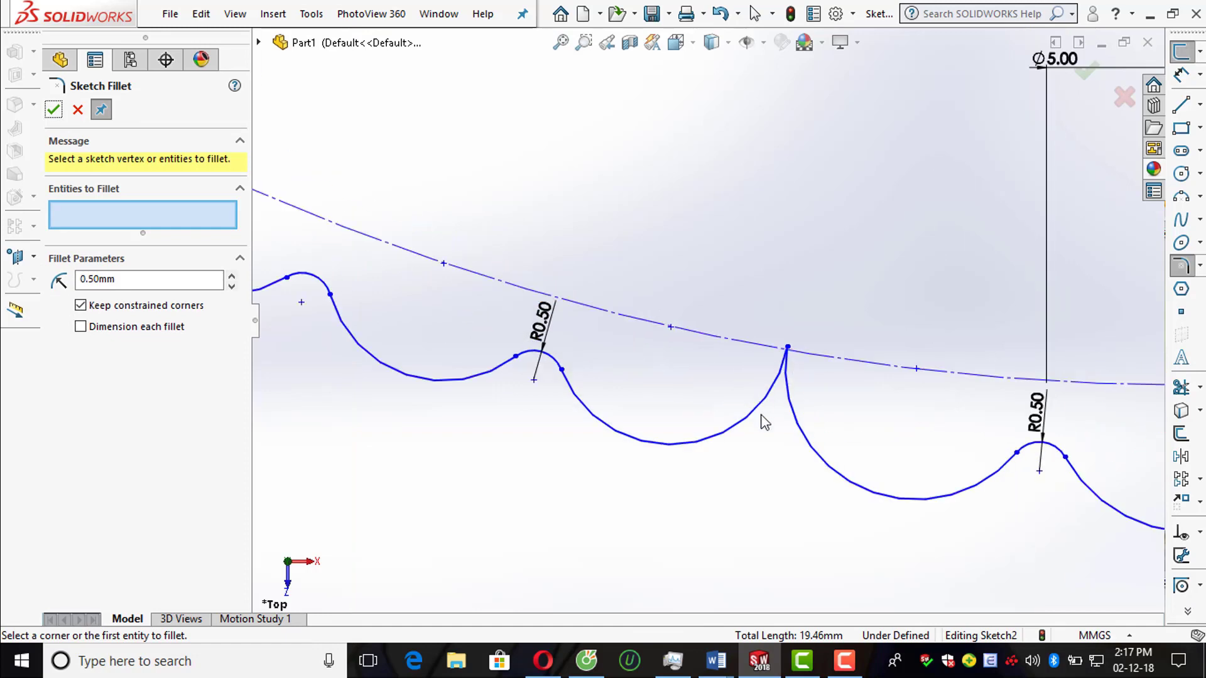
{"action": "left_click", "coordinate": [764, 402]}
{"action": "left_click", "coordinate": [782, 427]}
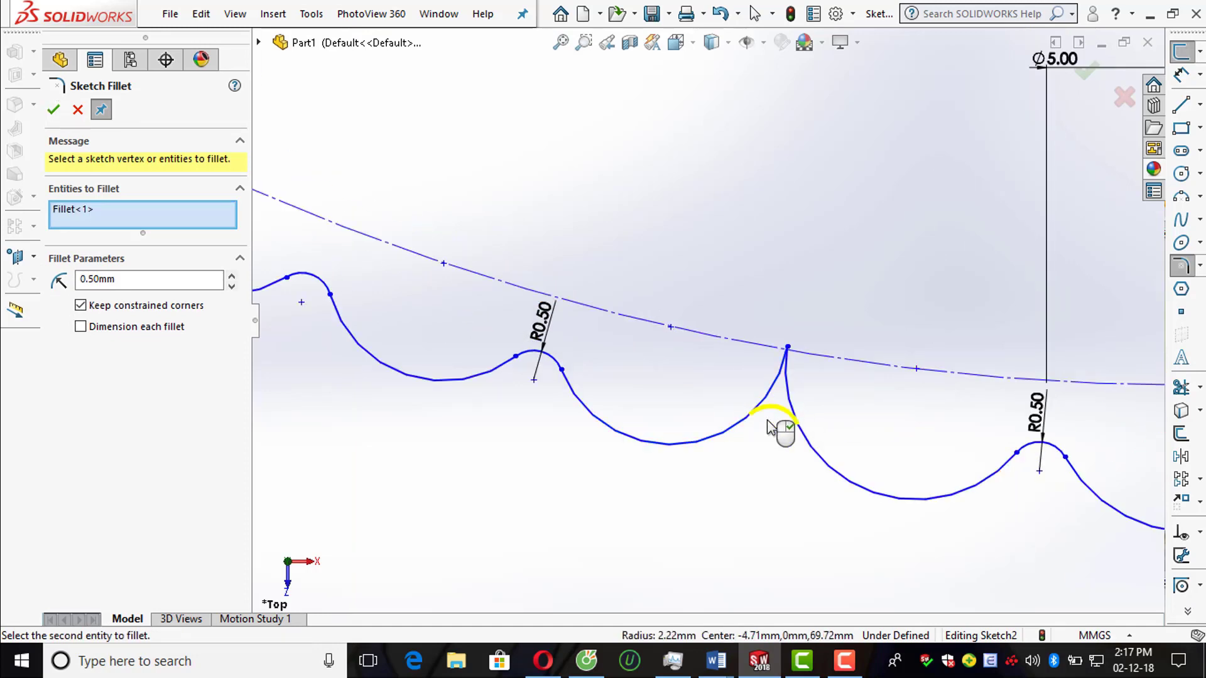
{"action": "key", "text": "Return"}
{"action": "scroll", "coordinate": [518, 248], "scroll_direction": "up", "scroll_amount": 2}
{"action": "scroll", "coordinate": [518, 248], "scroll_direction": "up", "scroll_amount": 3}
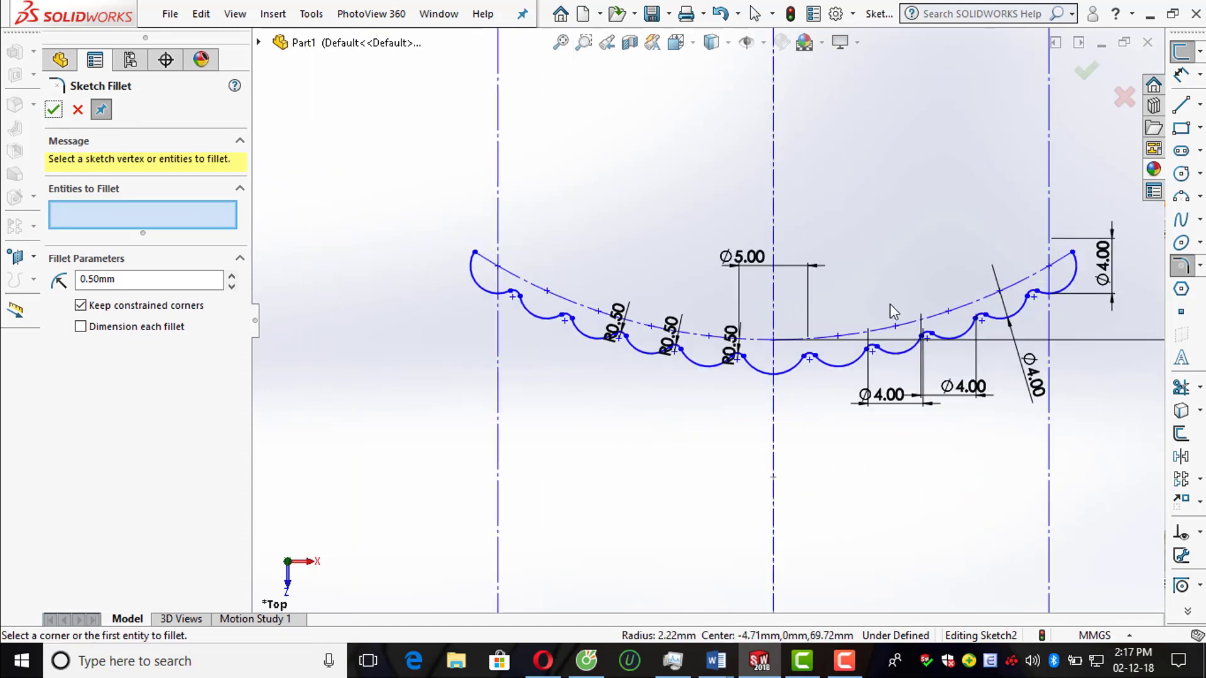
{"action": "scroll", "coordinate": [1103, 210], "scroll_direction": "down", "scroll_amount": 1}
{"action": "scroll", "coordinate": [1103, 210], "scroll_direction": "up", "scroll_amount": 2}
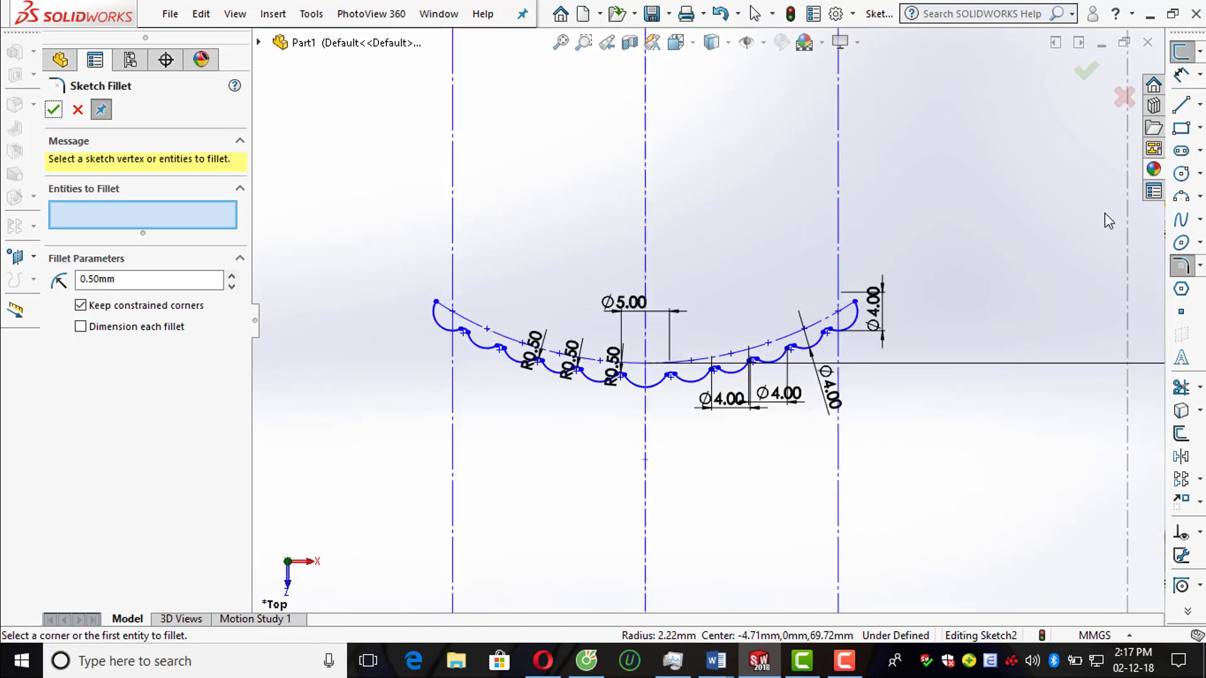
{"action": "left_click", "coordinate": [1085, 73]}
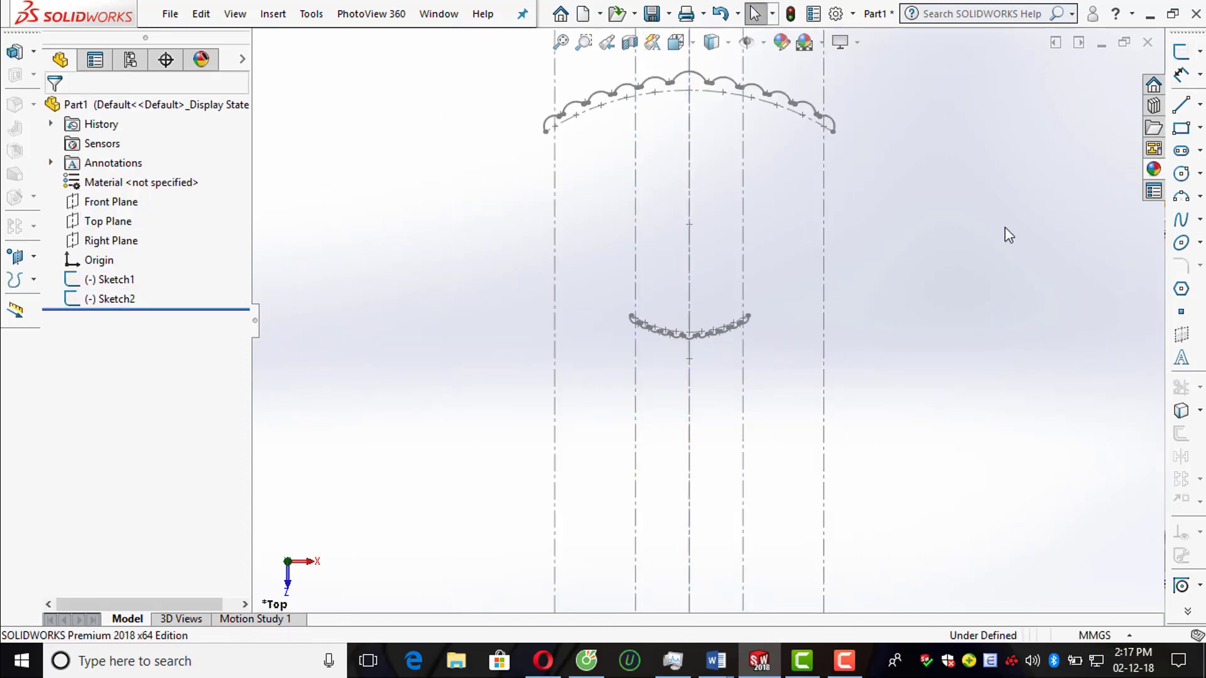
Step: Start Sketch3 with a three-point spline joining the right ends of the upper and lower scalloped rows
{"action": "left_click", "coordinate": [1181, 51]}
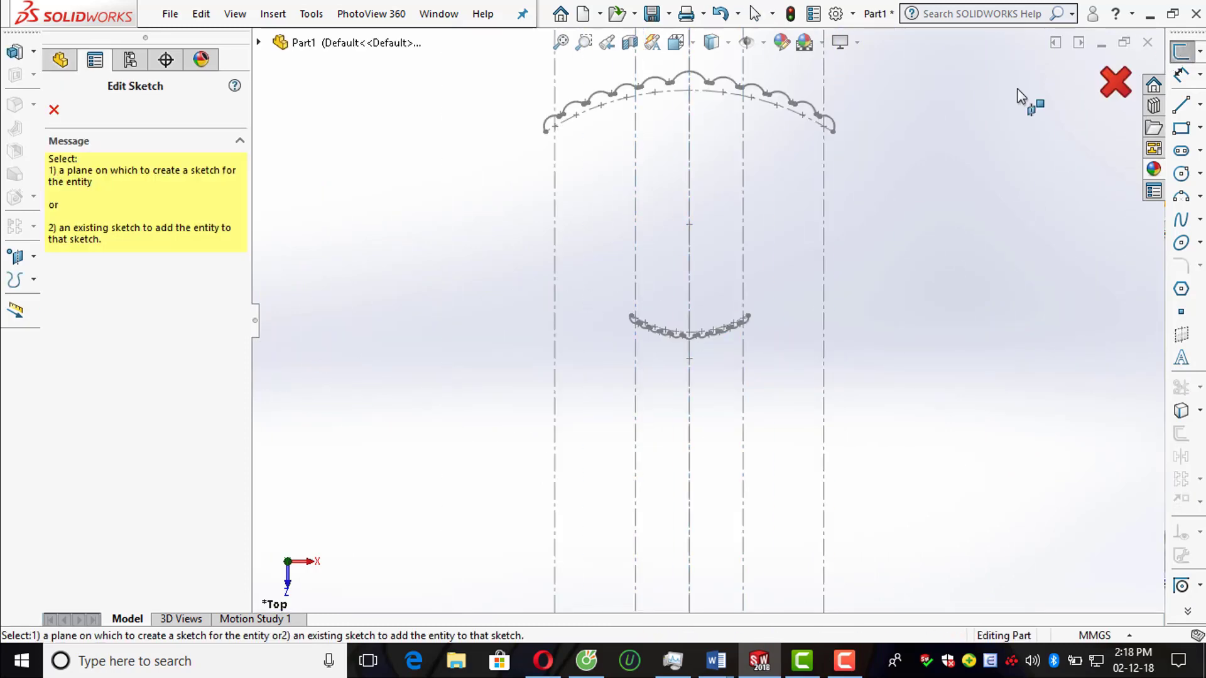
{"action": "left_click", "coordinate": [258, 42]}
{"action": "left_click", "coordinate": [333, 158]}
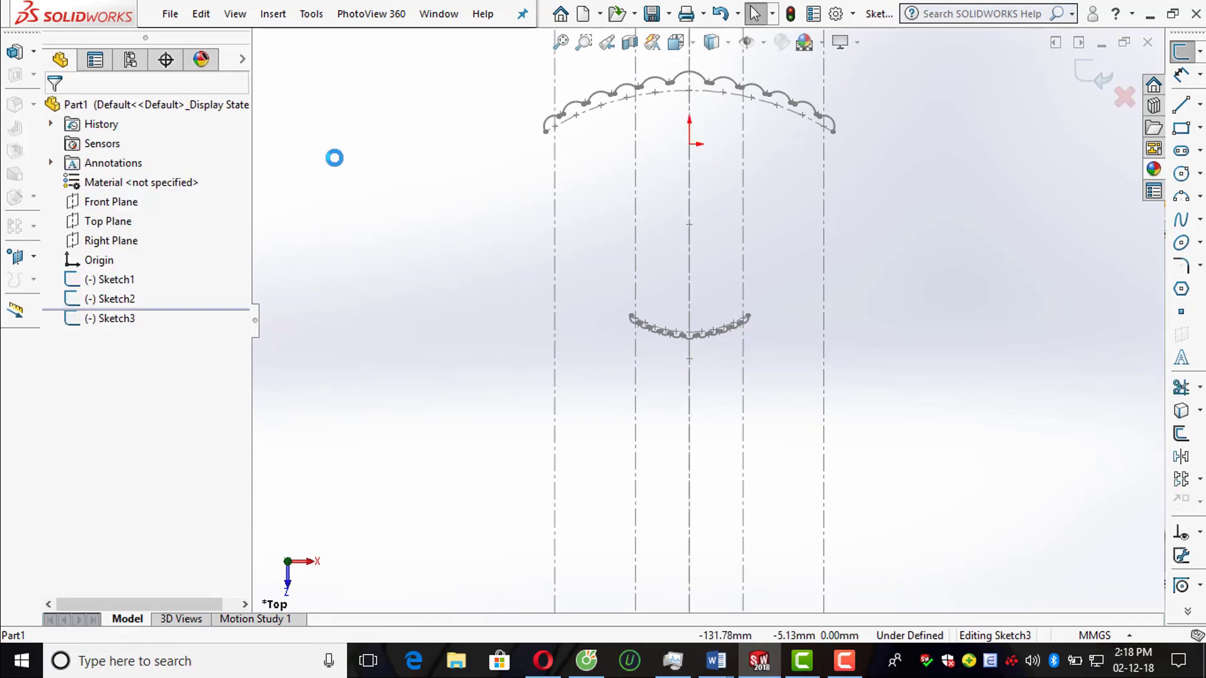
{"action": "left_click", "coordinate": [1180, 220]}
{"action": "scroll", "coordinate": [807, 207], "scroll_direction": "down", "scroll_amount": 3}
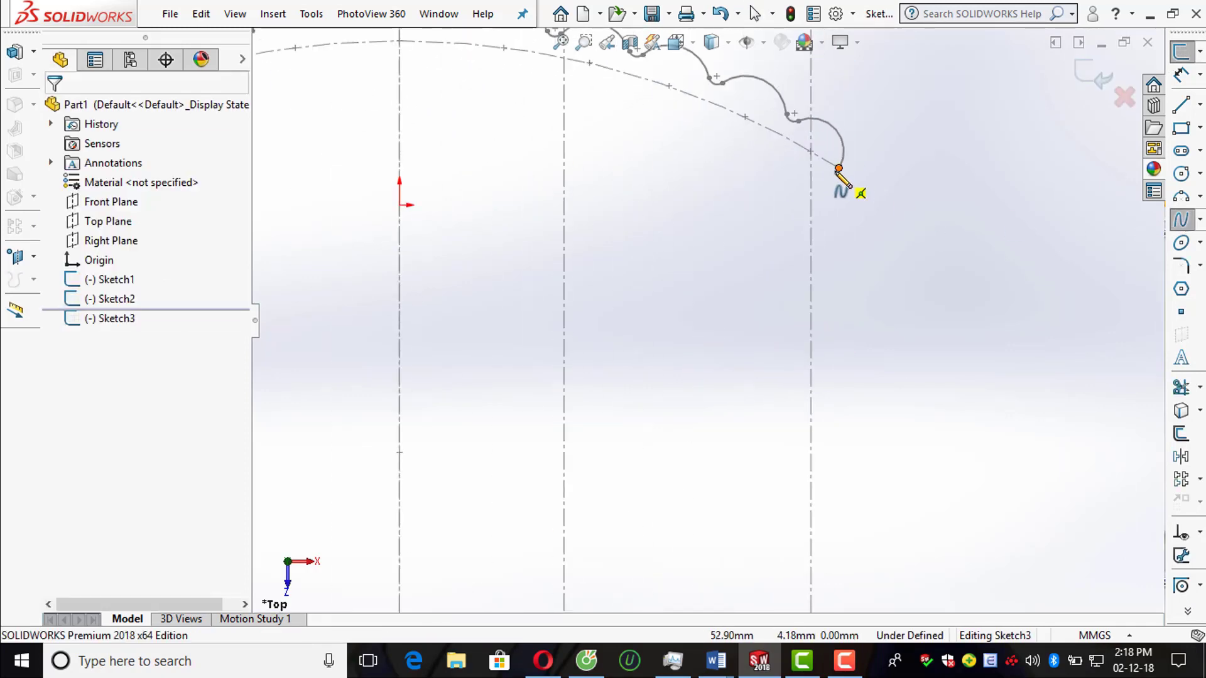
{"action": "left_click", "coordinate": [843, 184]}
{"action": "scroll", "coordinate": [843, 184], "scroll_direction": "up", "scroll_amount": 3}
{"action": "left_click", "coordinate": [702, 389]}
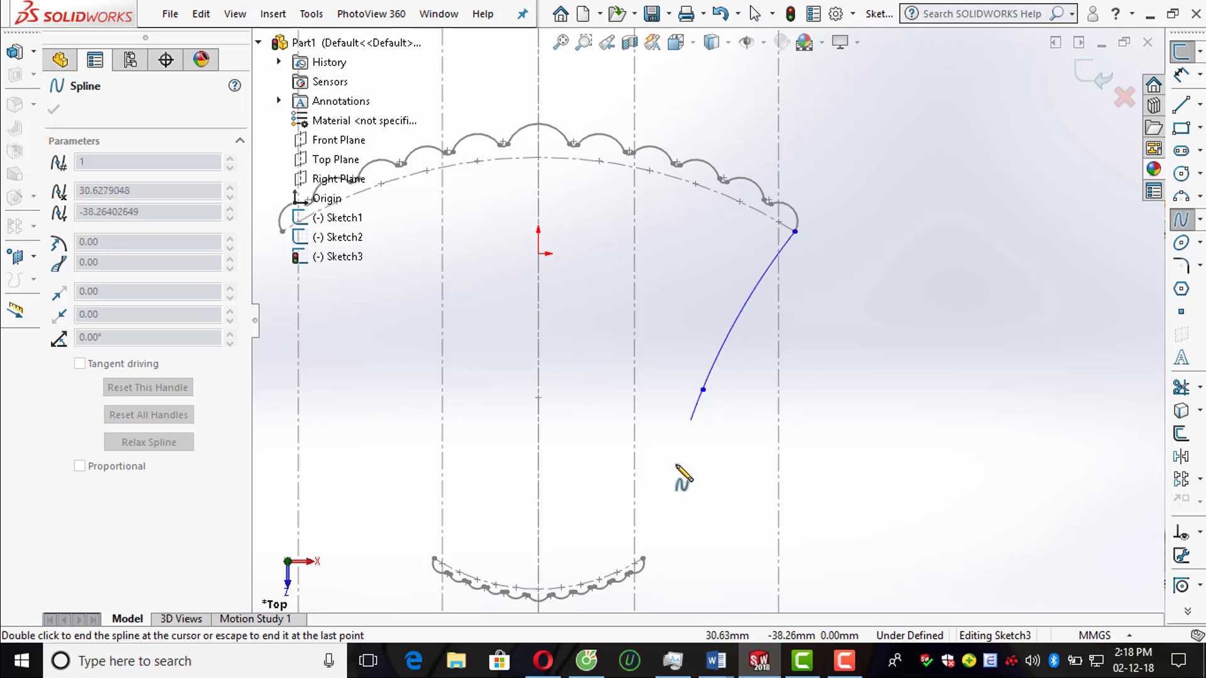
{"action": "double_click", "coordinate": [642, 559]}
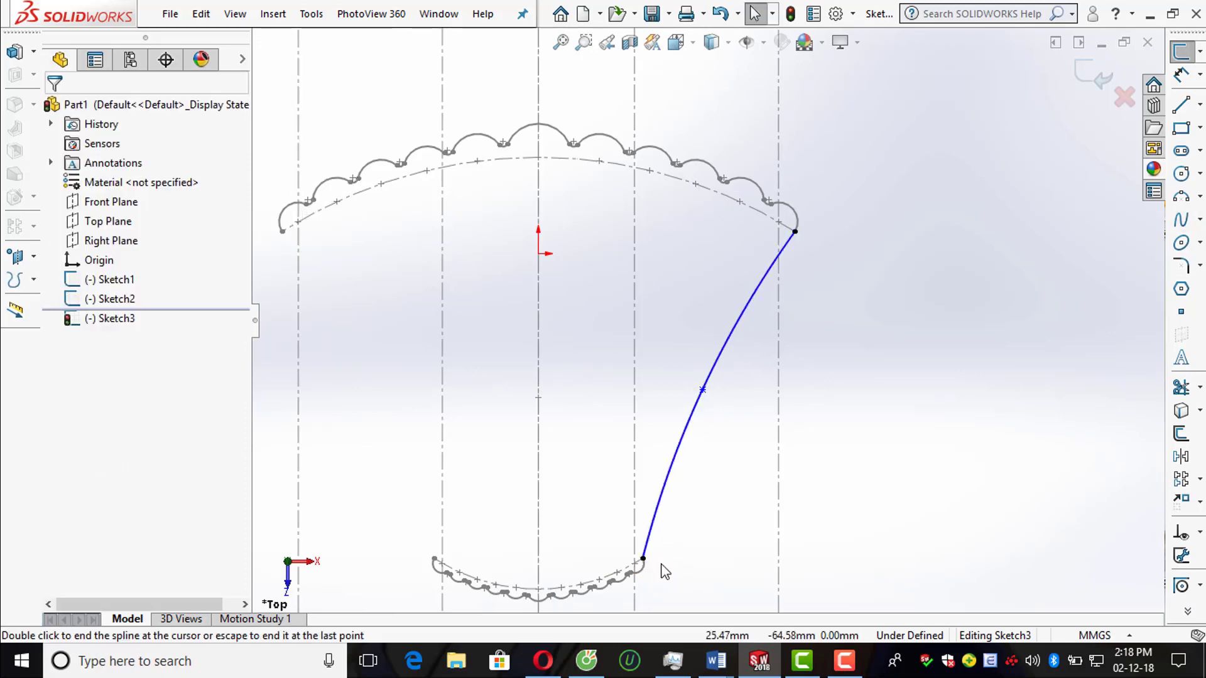
{"action": "scroll", "coordinate": [657, 508], "scroll_direction": "down", "scroll_amount": 3}
{"action": "key", "text": "Escape"}
Step: Make the spline tangent to the top arc and zoom out to check the sketch
{"action": "scroll", "coordinate": [816, 251], "scroll_direction": "up", "scroll_amount": 3}
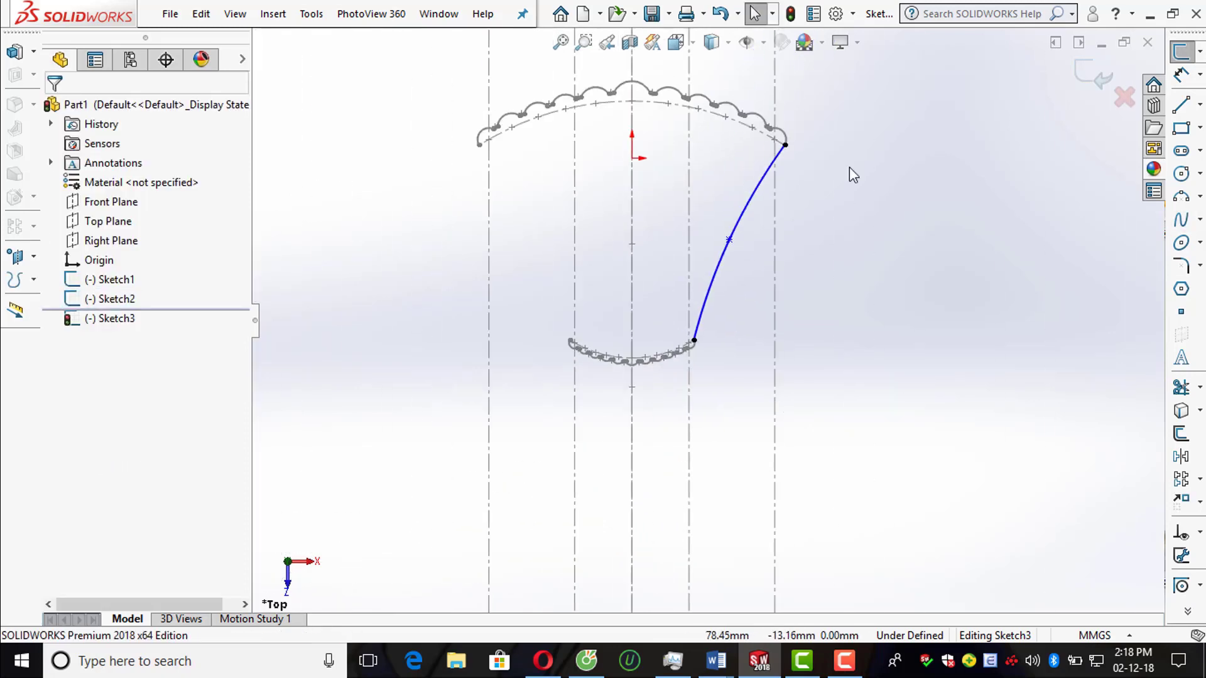
{"action": "scroll", "coordinate": [739, 228], "scroll_direction": "down", "scroll_amount": 3}
{"action": "left_click", "coordinate": [745, 224]}
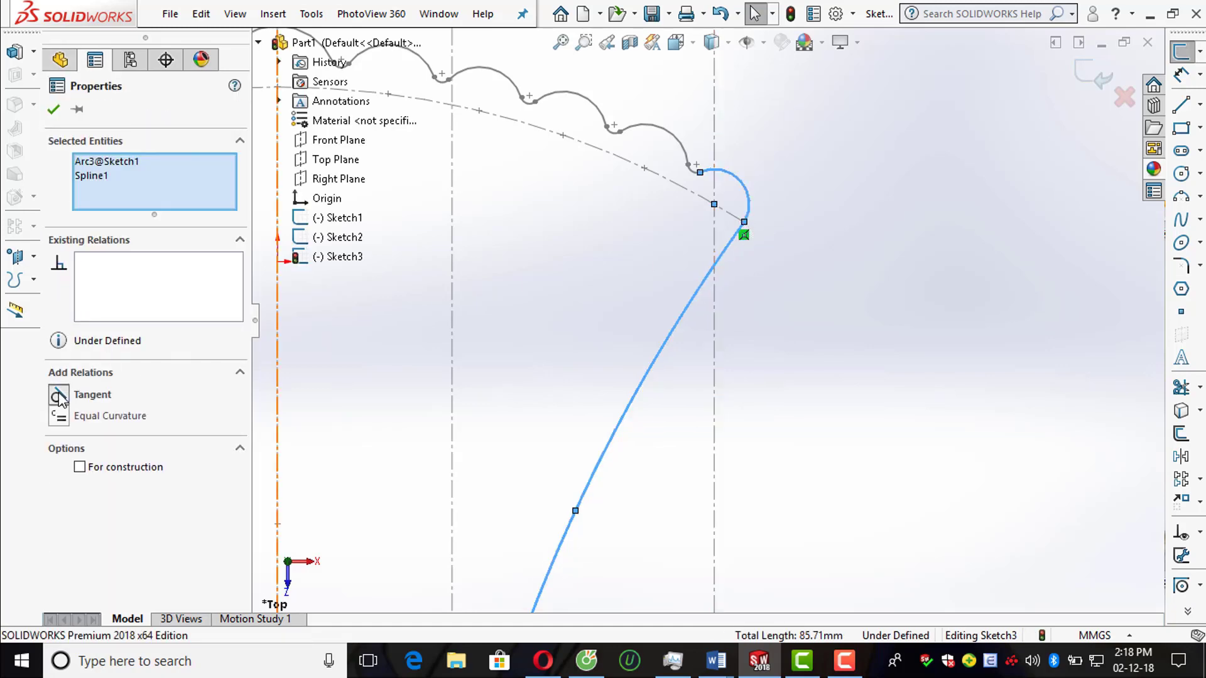
{"action": "left_click", "coordinate": [59, 398]}
{"action": "scroll", "coordinate": [810, 333], "scroll_direction": "up", "scroll_amount": 3}
{"action": "scroll", "coordinate": [614, 417], "scroll_direction": "down", "scroll_amount": 1}
{"action": "scroll", "coordinate": [691, 477], "scroll_direction": "down", "scroll_amount": 4}
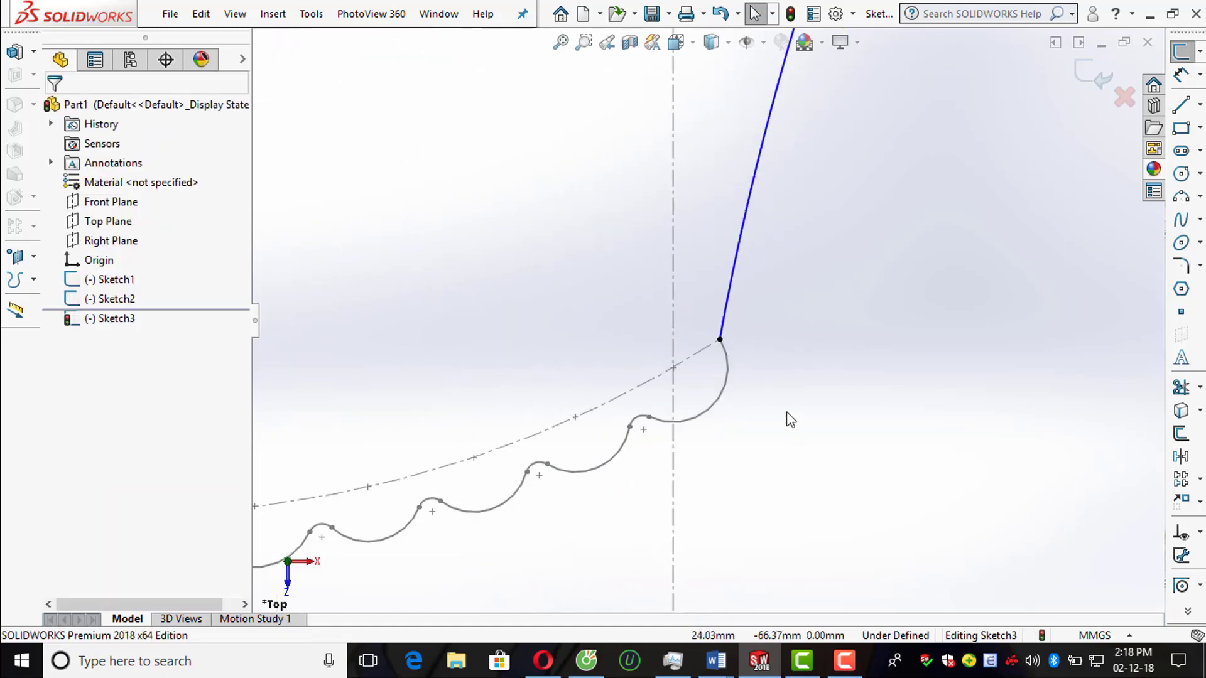
{"action": "scroll", "coordinate": [790, 420], "scroll_direction": "up", "scroll_amount": 4}
{"action": "scroll", "coordinate": [693, 181], "scroll_direction": "up", "scroll_amount": 2}
{"action": "scroll", "coordinate": [669, 307], "scroll_direction": "down", "scroll_amount": 1}
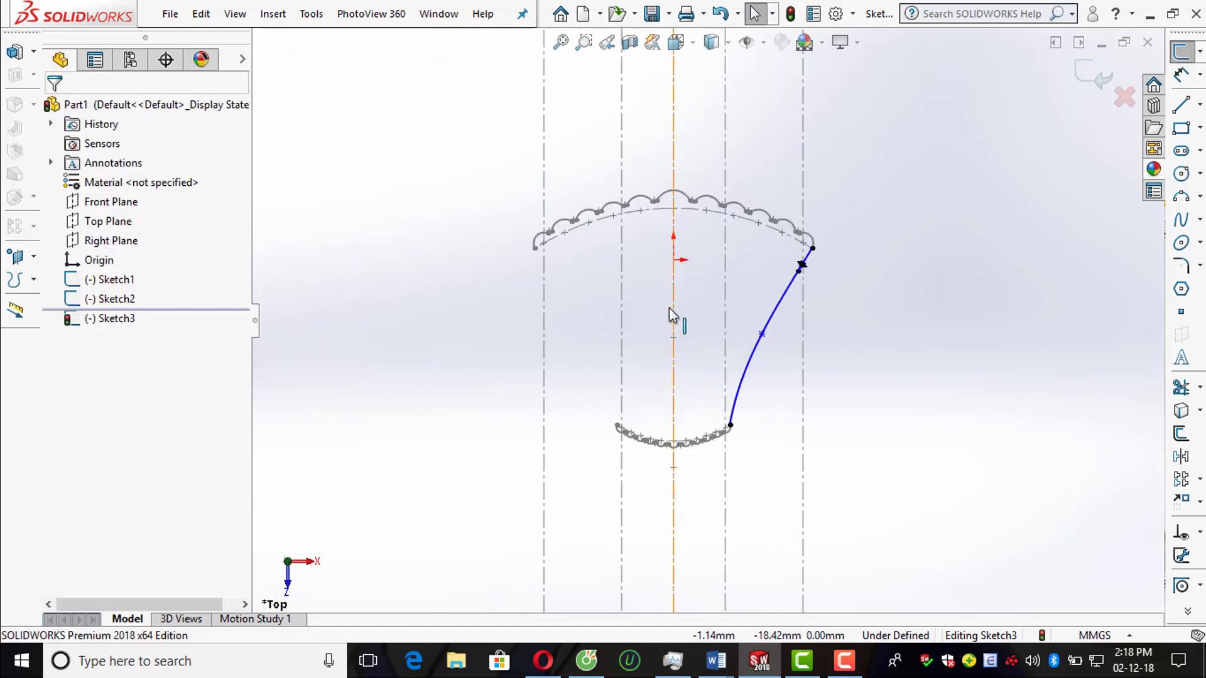
Step: Draw a vertical centerline through the origin
{"action": "left_click", "coordinate": [1199, 104]}
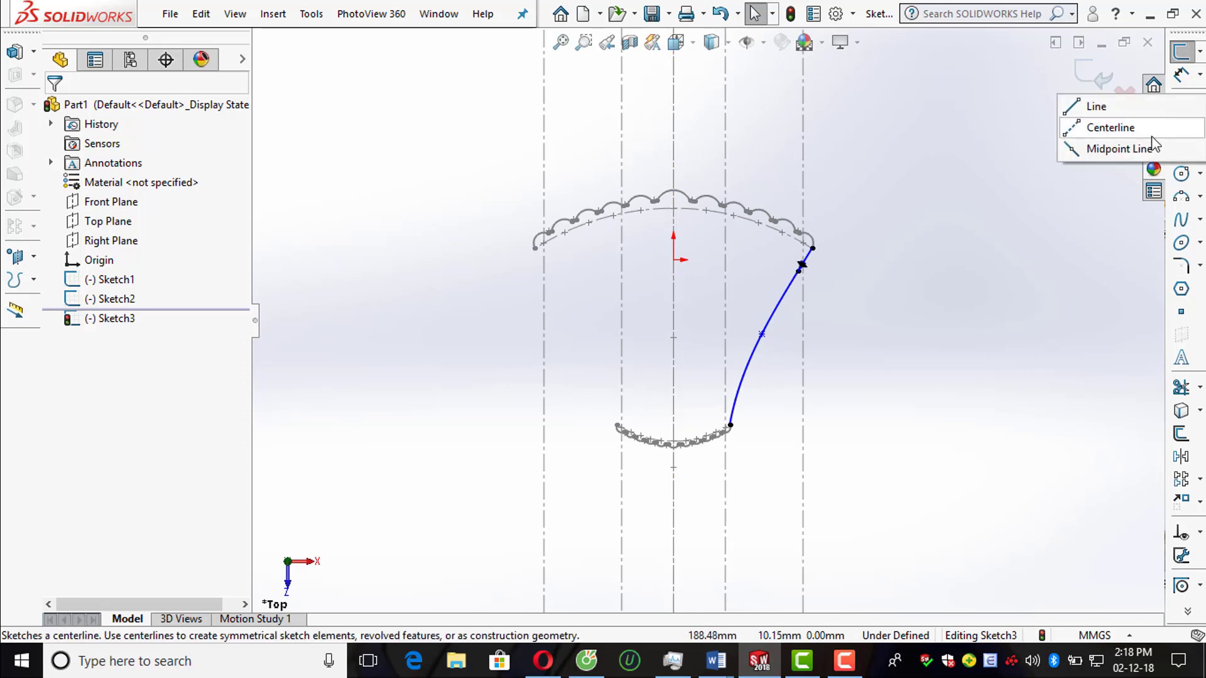
{"action": "left_click", "coordinate": [1099, 123]}
{"action": "left_click", "coordinate": [677, 267]}
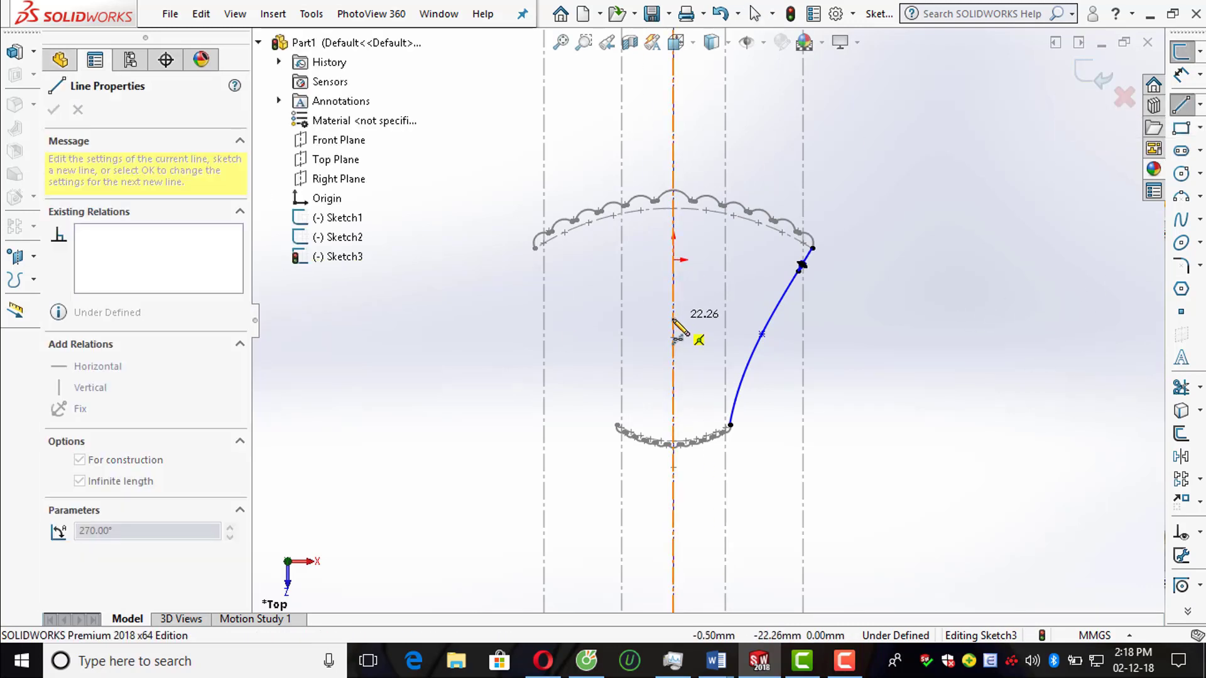
{"action": "left_click", "coordinate": [674, 364]}
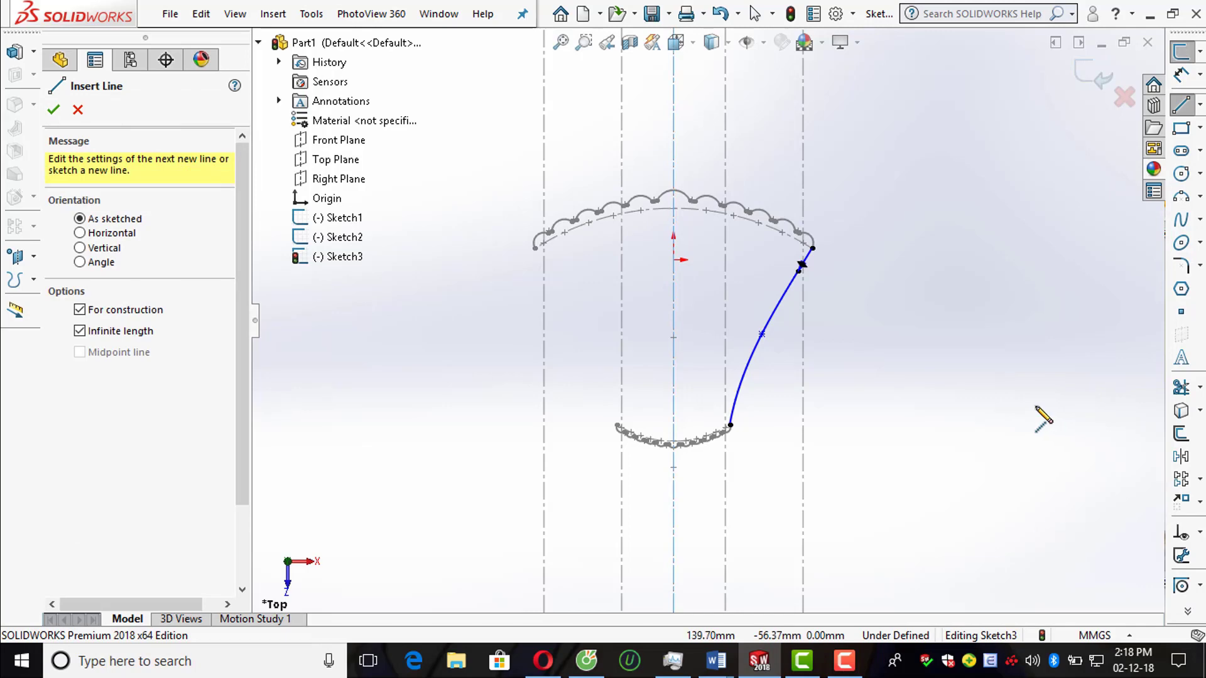
{"action": "key", "text": "Escape"}
Step: Mirror the side spline about the centerline and exit Sketch3
{"action": "left_click", "coordinate": [1180, 457]}
{"action": "left_click", "coordinate": [760, 352]}
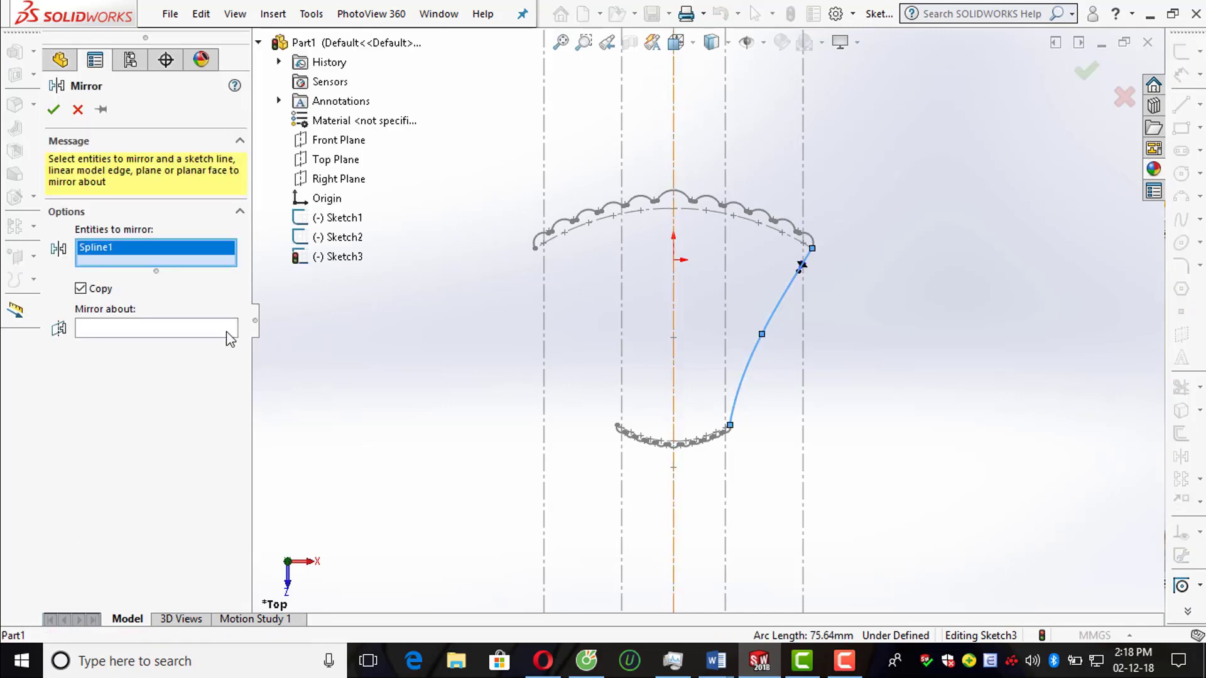
{"action": "left_click", "coordinate": [230, 339]}
{"action": "left_click", "coordinate": [674, 154]}
{"action": "left_click", "coordinate": [53, 110]}
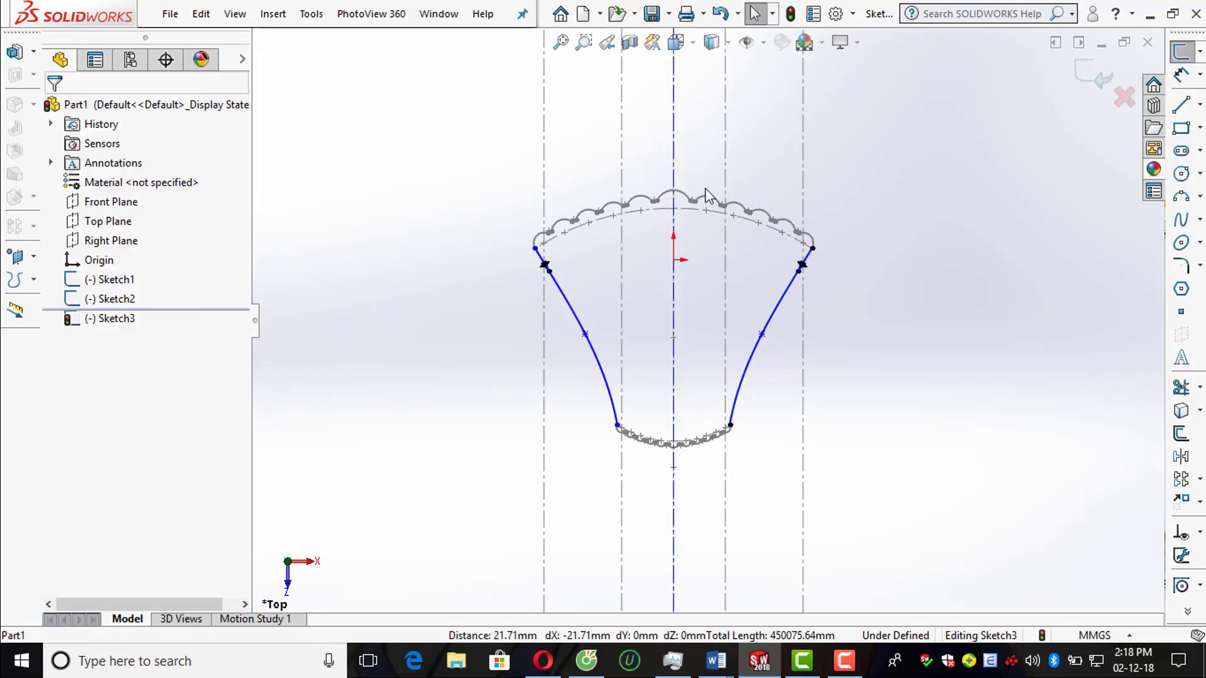
{"action": "scroll", "coordinate": [818, 280], "scroll_direction": "down", "scroll_amount": 3}
{"action": "scroll", "coordinate": [819, 280], "scroll_direction": "up", "scroll_amount": 1}
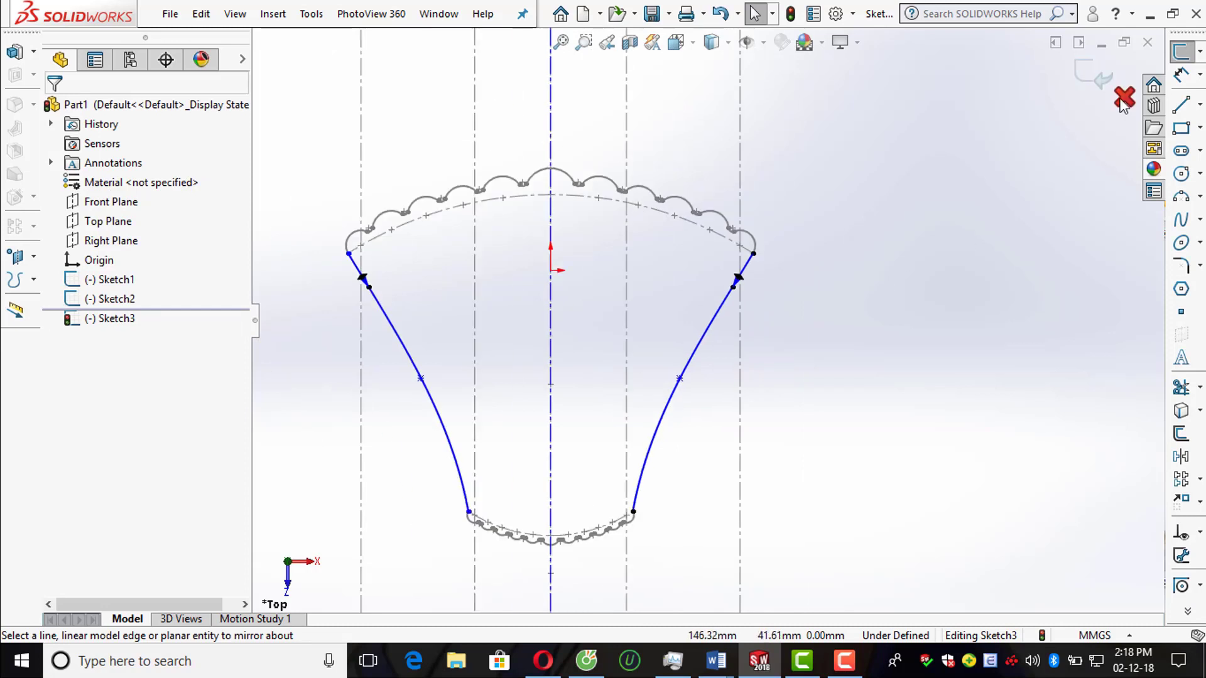
{"action": "left_click", "coordinate": [1091, 75]}
{"action": "scroll", "coordinate": [813, 281], "scroll_direction": "up", "scroll_amount": 2}
{"action": "scroll", "coordinate": [783, 355], "scroll_direction": "up", "scroll_amount": 2}
Step: Start Sketch4 on the Right Plane
{"action": "middle_click_drag", "start_coordinate": [783, 355], "coordinate": [771, 346]}
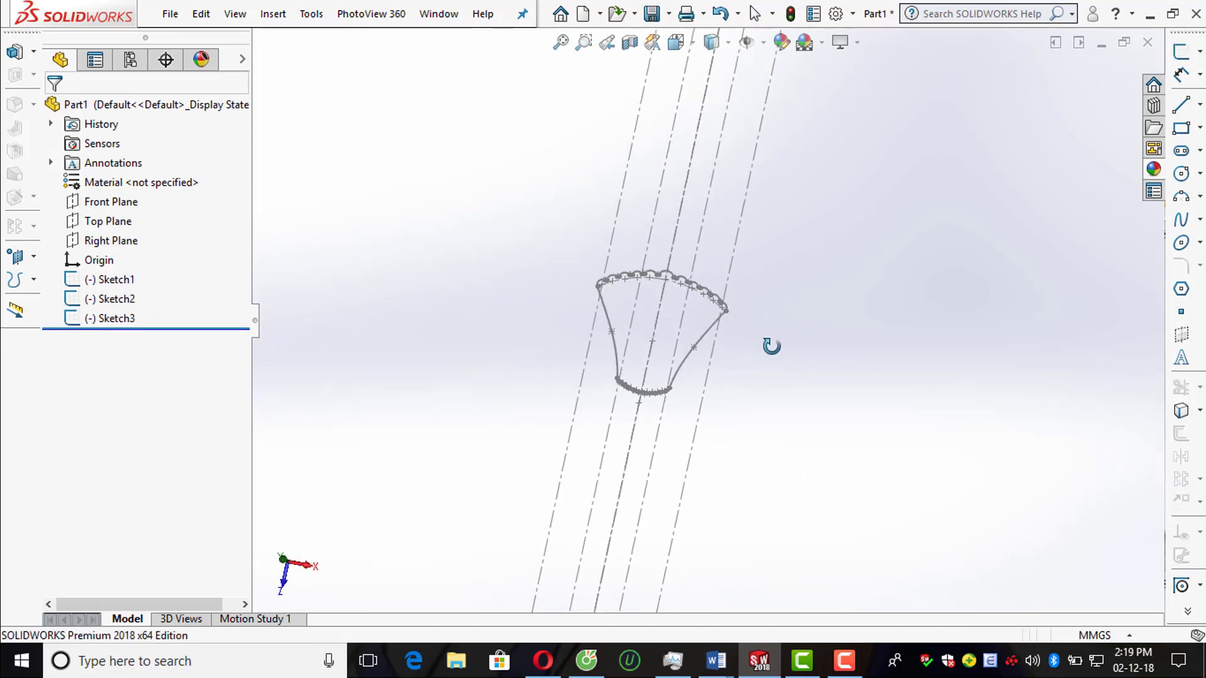
{"action": "left_click", "coordinate": [1180, 52]}
{"action": "left_click", "coordinate": [258, 44]}
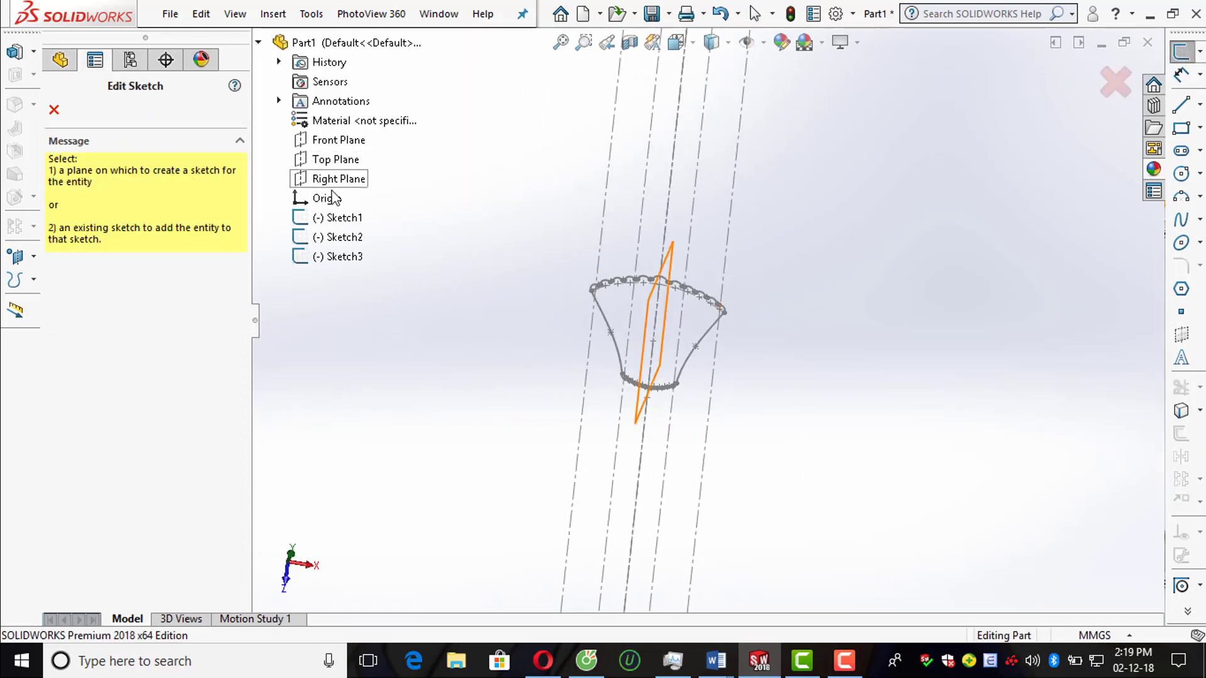
{"action": "middle_click_drag", "start_coordinate": [708, 317], "coordinate": [751, 350]}
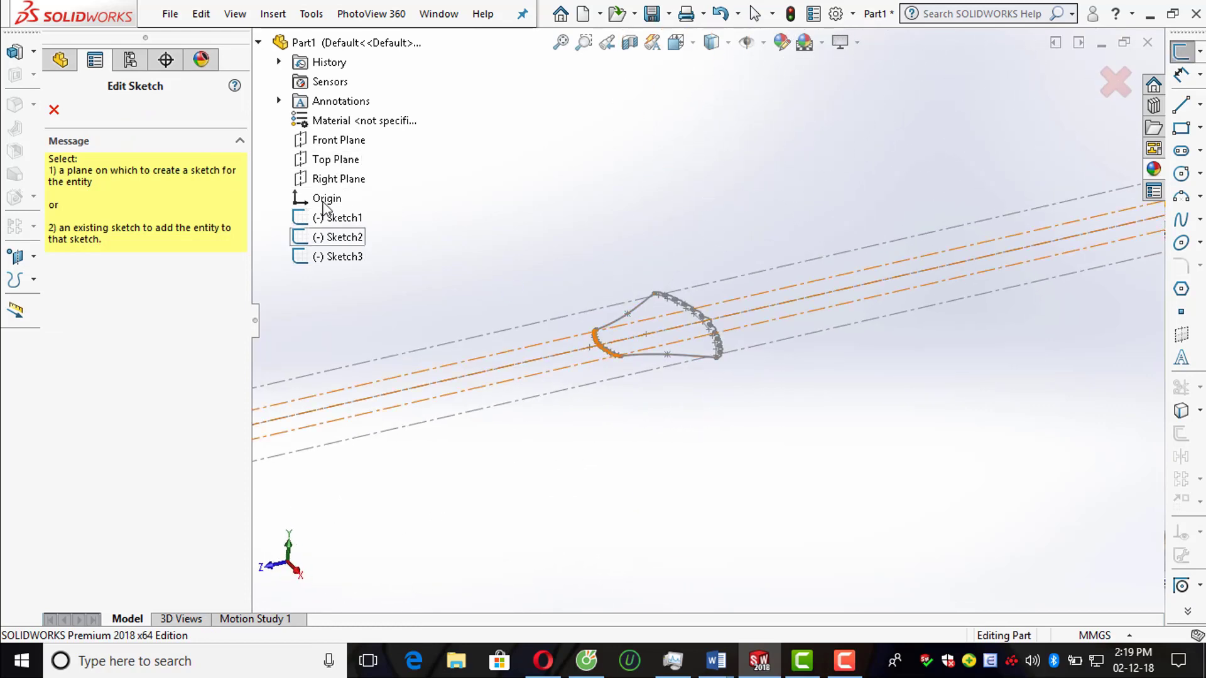
{"action": "left_click", "coordinate": [338, 180]}
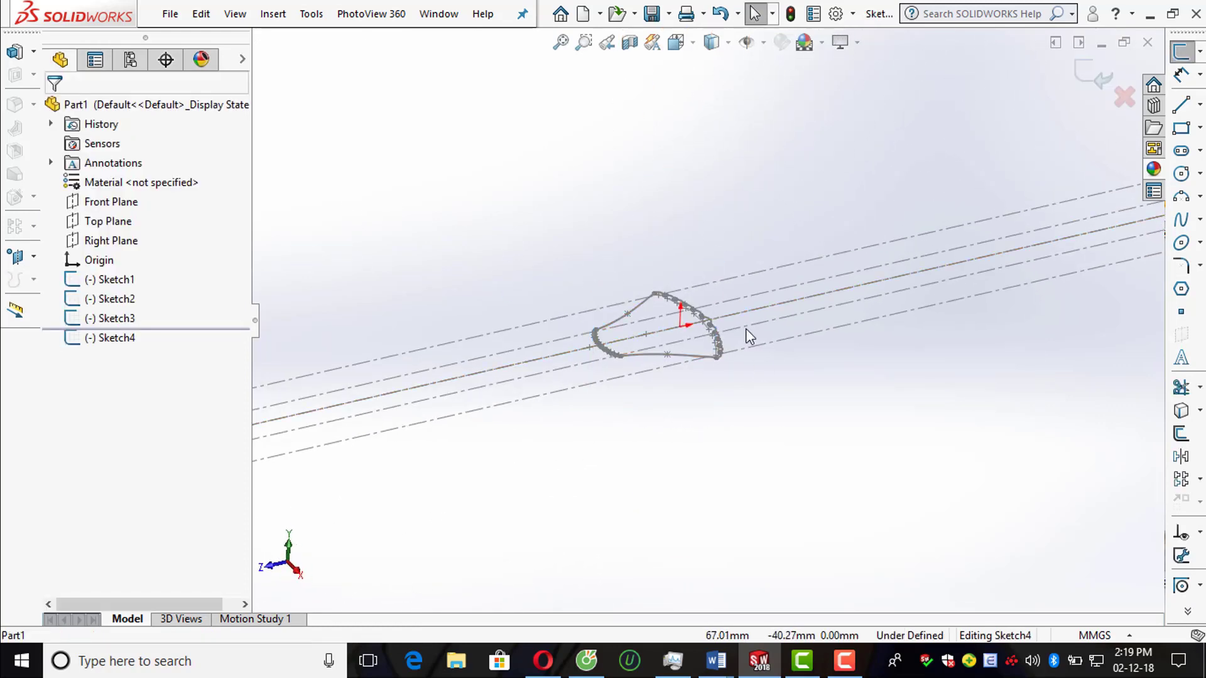
{"action": "scroll", "coordinate": [745, 329], "scroll_direction": "down", "scroll_amount": 2}
{"action": "scroll", "coordinate": [512, 449], "scroll_direction": "down", "scroll_amount": 2}
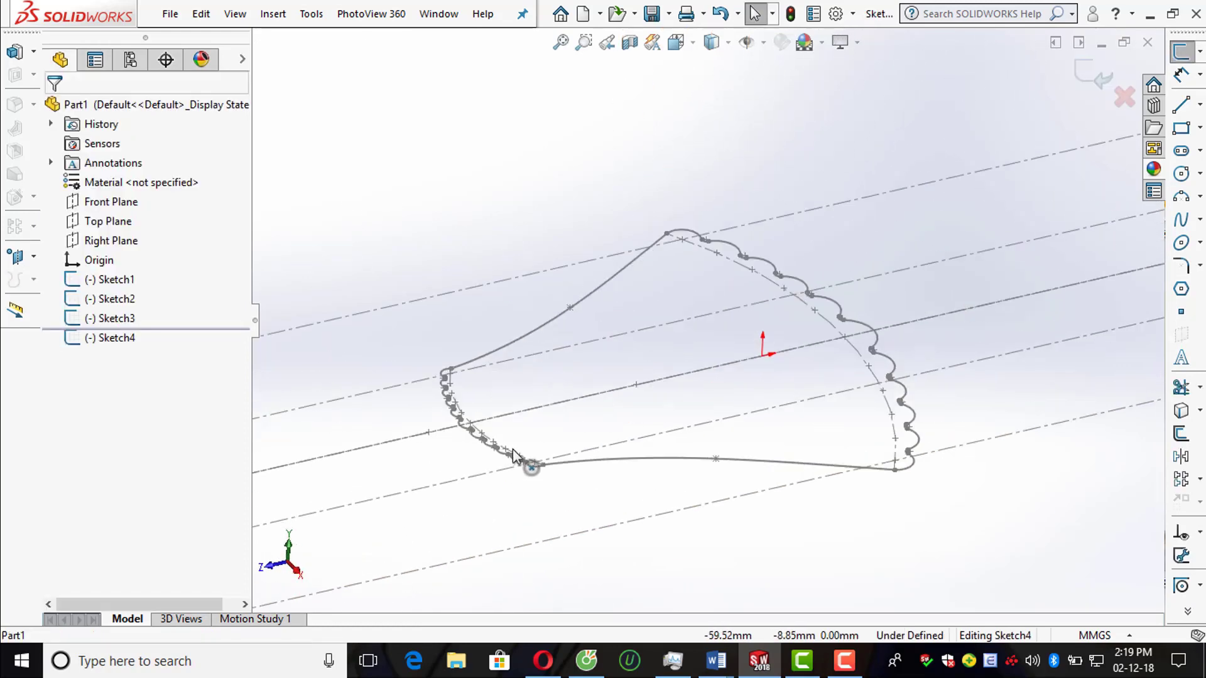
Step: Draw a domed spline arching from the base axis to the far scalloped edge
{"action": "left_click", "coordinate": [1180, 221]}
{"action": "scroll", "coordinate": [874, 332], "scroll_direction": "down", "scroll_amount": 2}
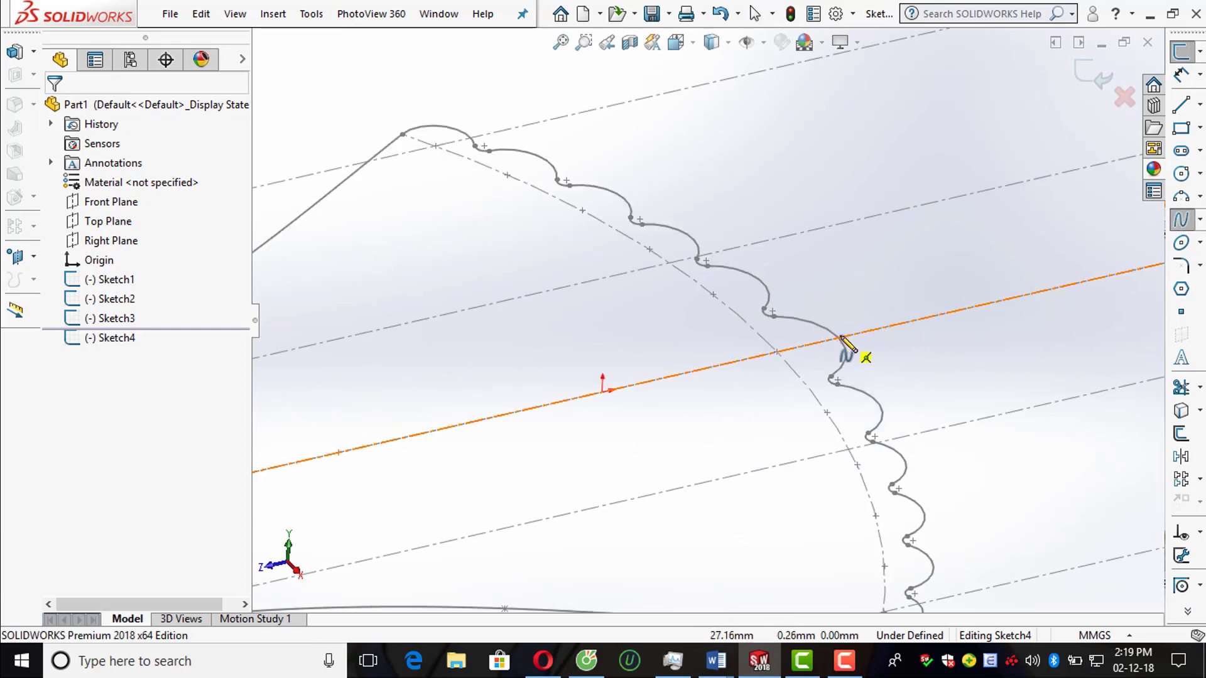
{"action": "left_click", "coordinate": [849, 336]}
{"action": "scroll", "coordinate": [847, 336], "scroll_direction": "up", "scroll_amount": 3}
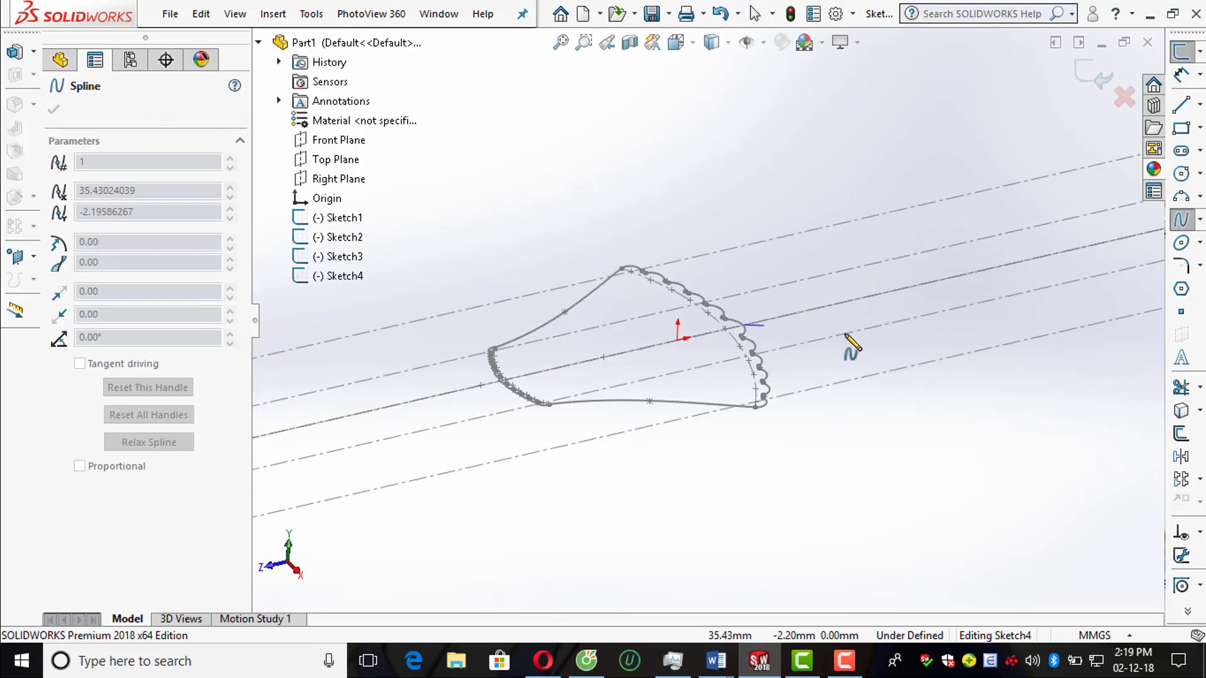
{"action": "key", "text": "ctrl+4"}
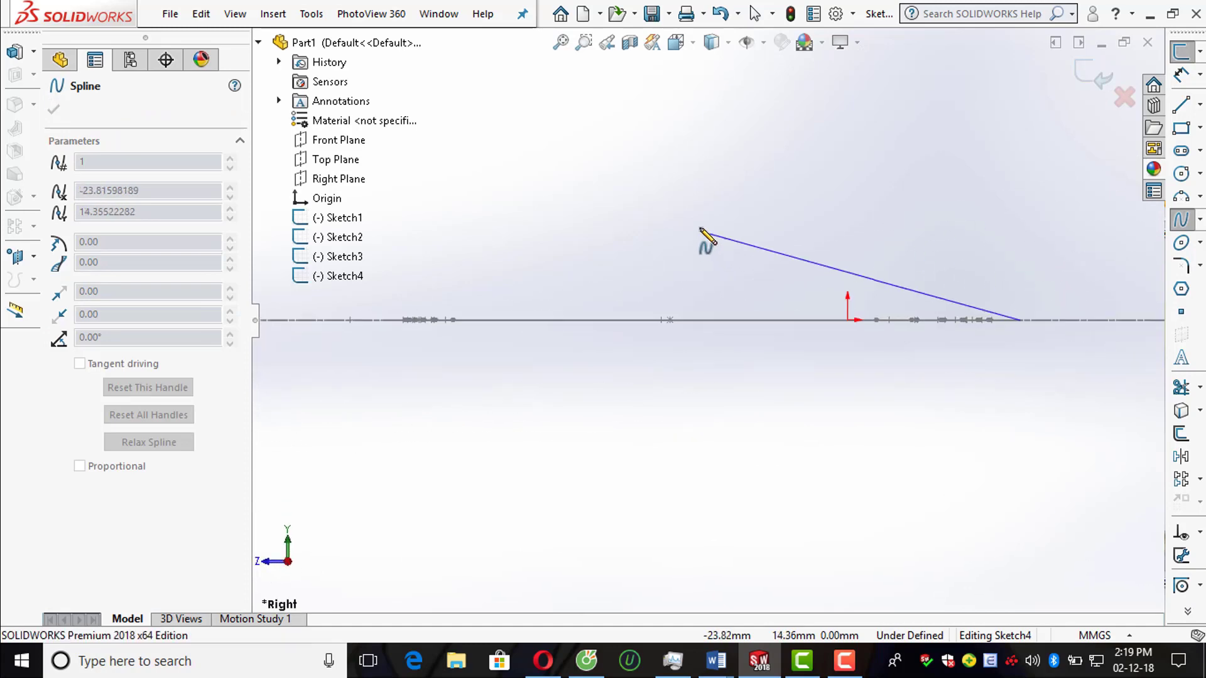
{"action": "left_click", "coordinate": [795, 154]}
{"action": "left_click", "coordinate": [508, 121]}
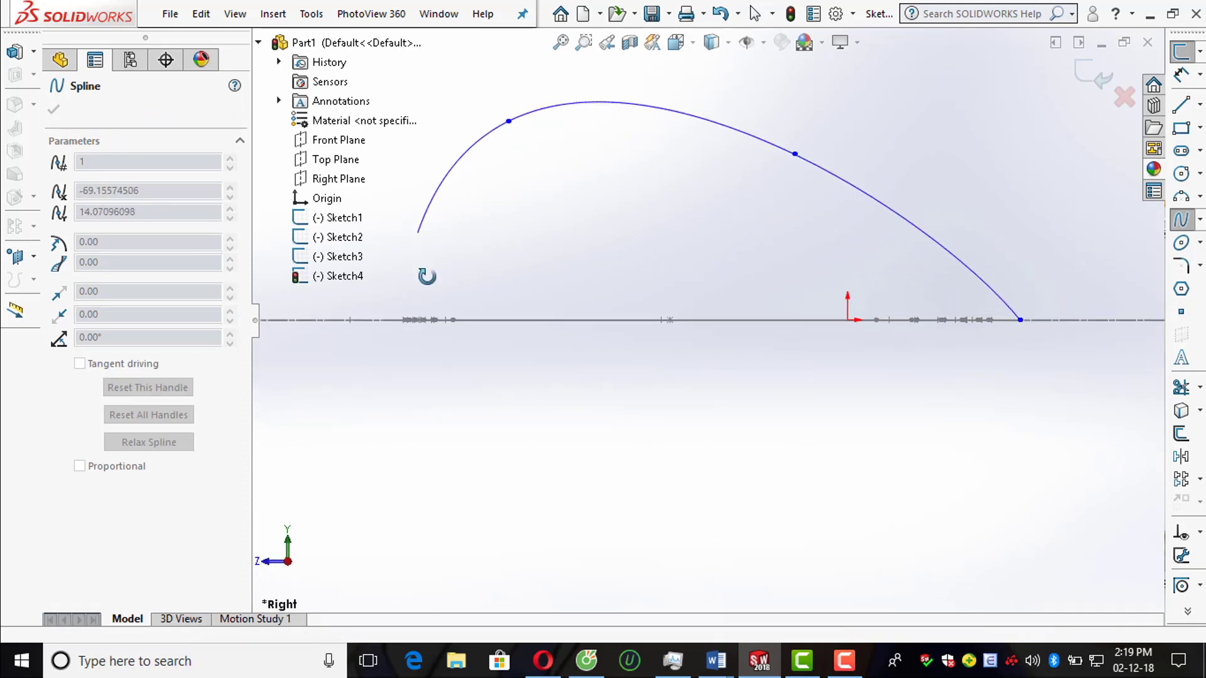
{"action": "middle_click_drag", "start_coordinate": [420, 269], "coordinate": [417, 337]}
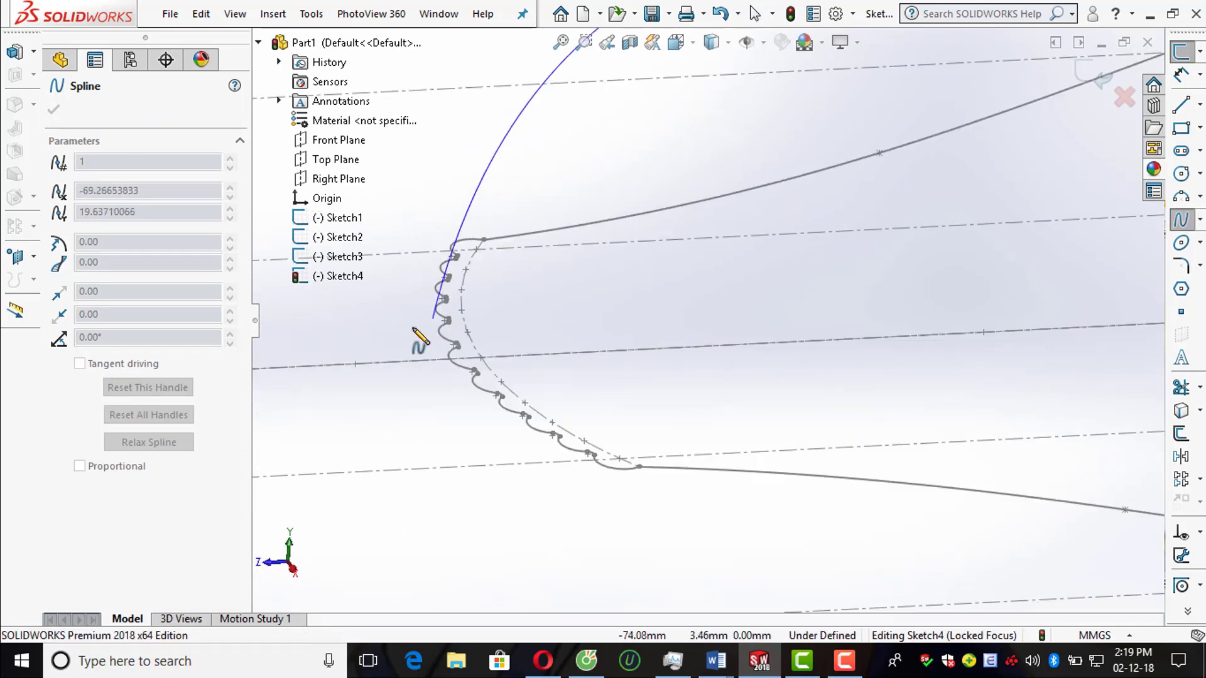
{"action": "double_click", "coordinate": [431, 360]}
{"action": "scroll", "coordinate": [449, 374], "scroll_direction": "down", "scroll_amount": 3}
Step: Add a Pierce relation between one spline endpoint and its scalloped arc
{"action": "left_click", "coordinate": [672, 425]}
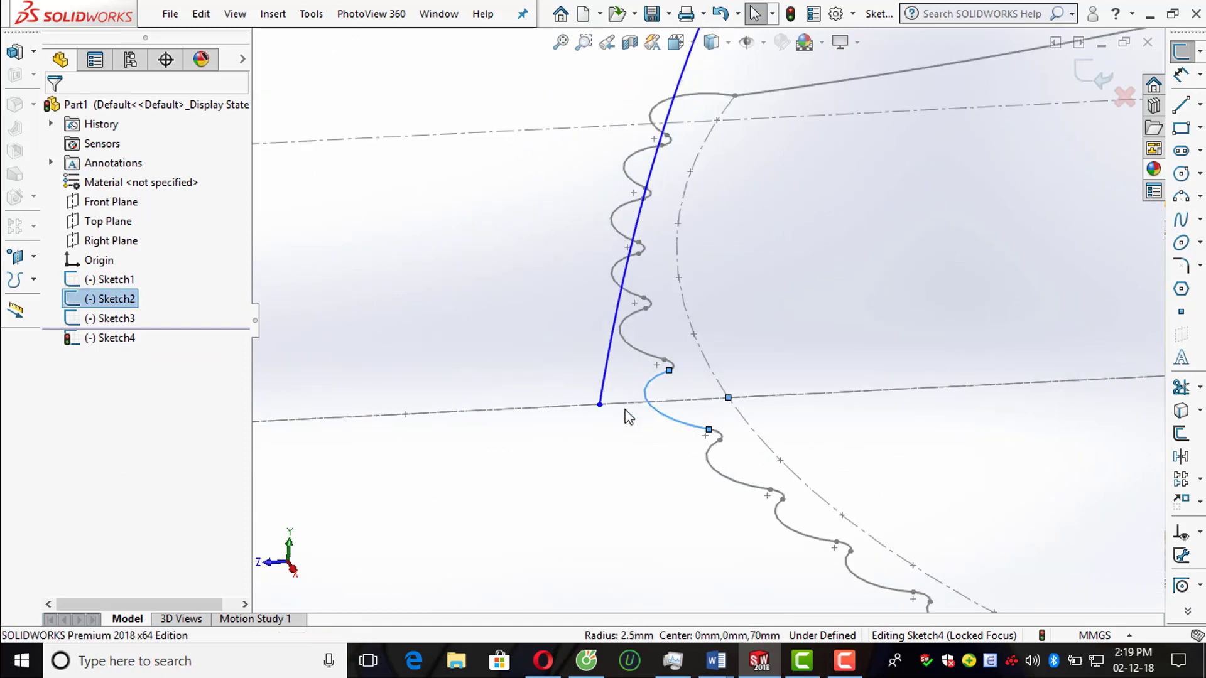
{"action": "left_click", "coordinate": [600, 406], "text": "ctrl"}
{"action": "left_click", "coordinate": [59, 459]}
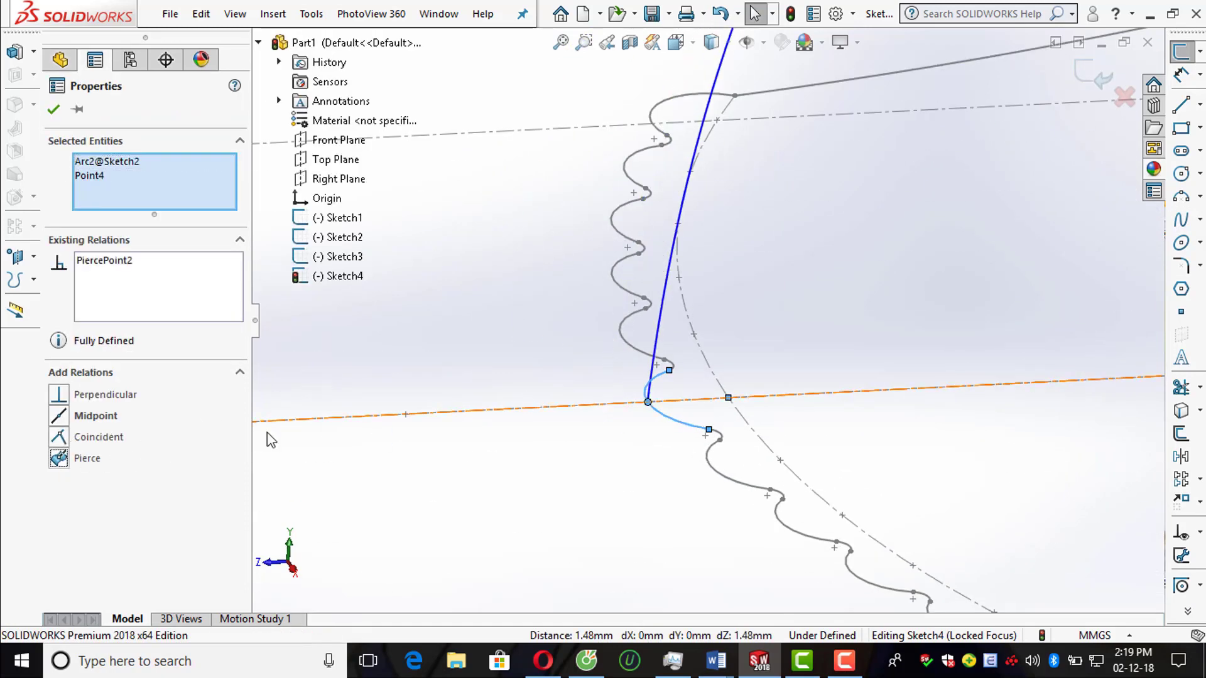
{"action": "middle_click_drag", "start_coordinate": [476, 360], "coordinate": [963, 272]}
{"action": "key", "text": "Escape"}
{"action": "scroll", "coordinate": [789, 333], "scroll_direction": "down", "scroll_amount": 3}
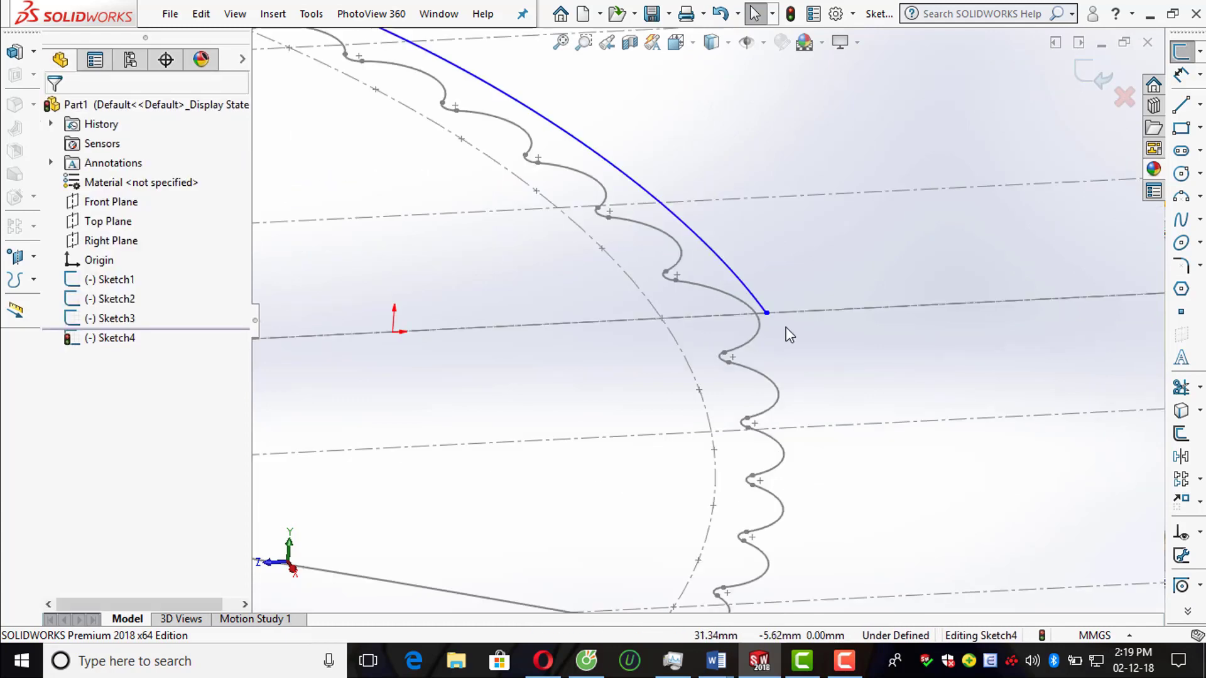
{"action": "scroll", "coordinate": [744, 317], "scroll_direction": "down", "scroll_amount": 3}
Step: Pierce the other spline endpoint onto its arc and exit Sketch4
{"action": "left_click", "coordinate": [741, 312]}
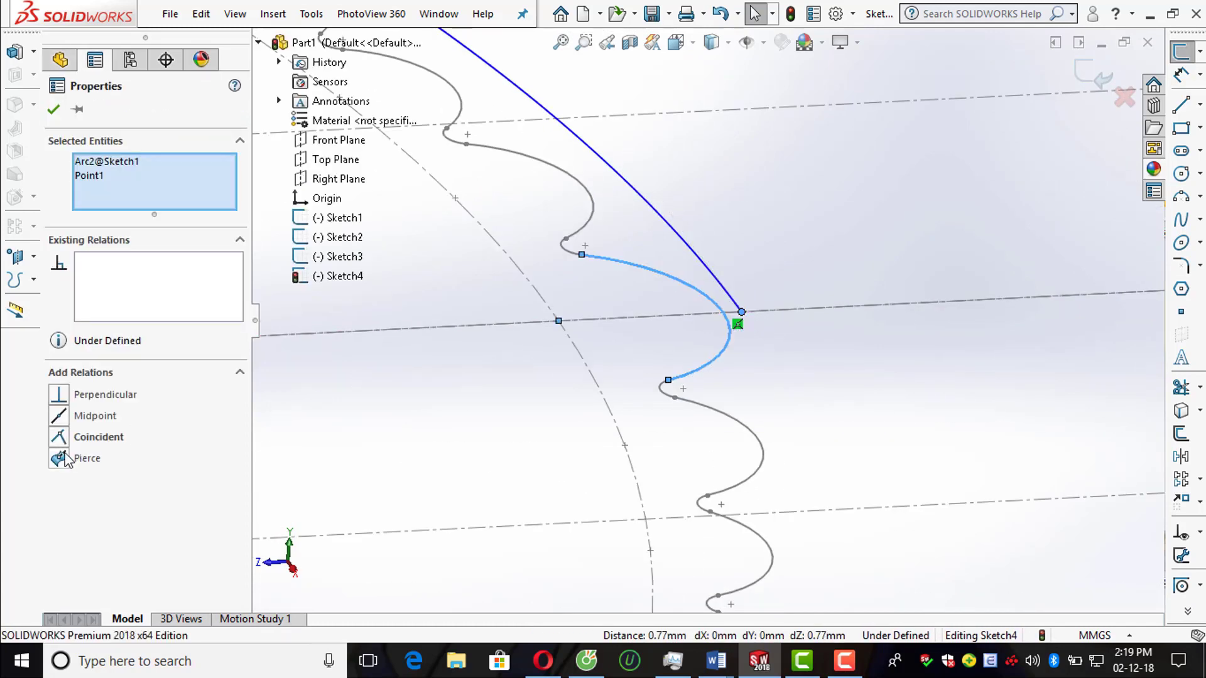
{"action": "left_click", "coordinate": [63, 459]}
{"action": "scroll", "coordinate": [793, 322], "scroll_direction": "up", "scroll_amount": 5}
{"action": "key", "text": "Escape"}
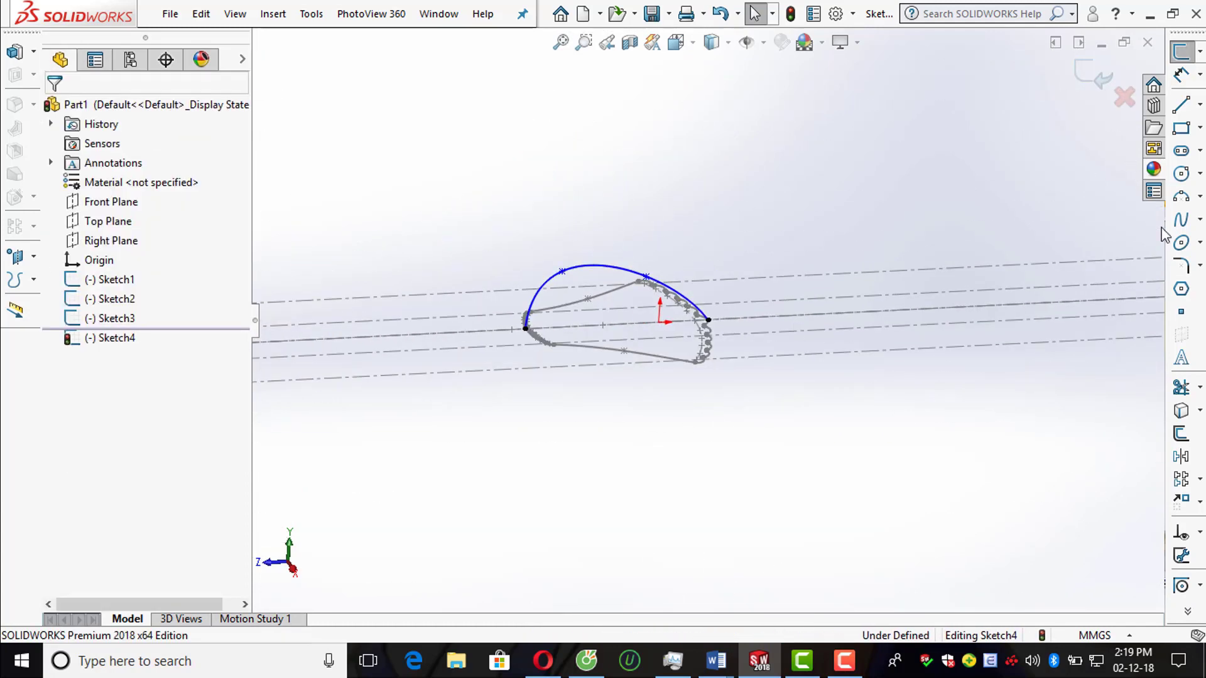
{"action": "key", "text": "ctrl+4"}
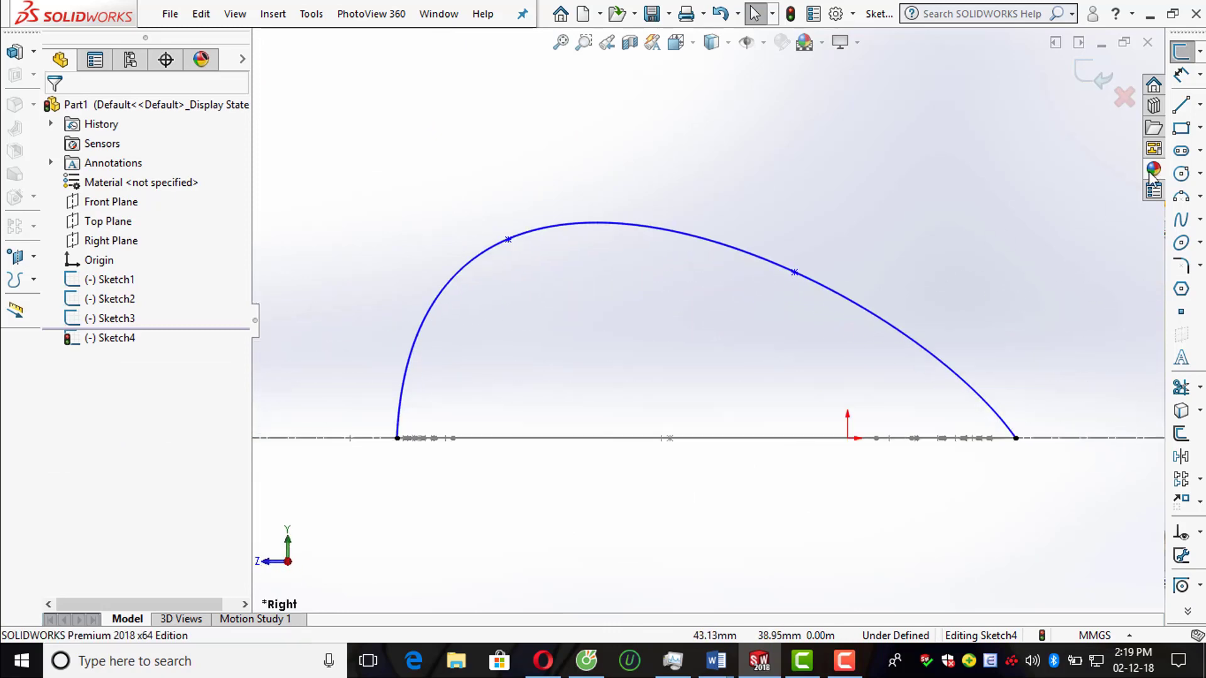
{"action": "left_click", "coordinate": [1075, 81]}
Step: Save the part under the name Part1, confirming replacement of the existing Part1.SLDPRT
{"action": "scroll", "coordinate": [958, 189], "scroll_direction": "up", "scroll_amount": 3}
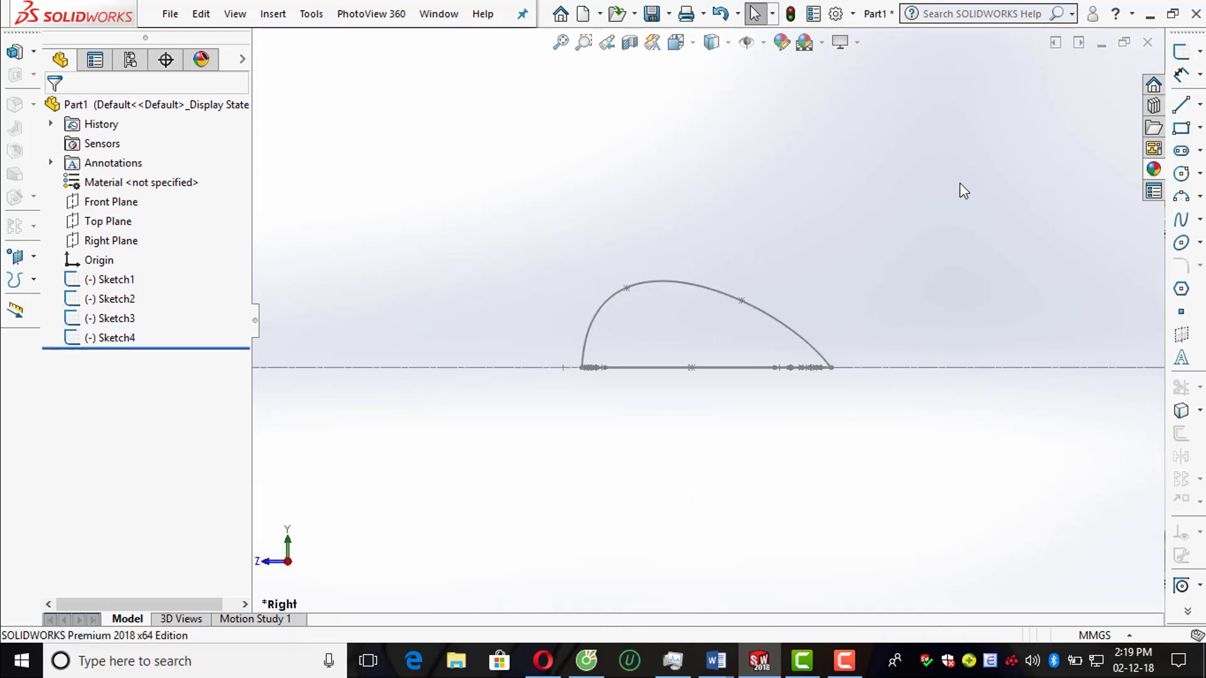
{"action": "mouse_move", "coordinate": [958, 189]}
{"action": "middle_mouse_down"}
{"action": "mouse_move", "coordinate": [705, 446]}
{"action": "mouse_move", "coordinate": [849, 325]}
{"action": "middle_mouse_up"}
{"action": "left_click", "coordinate": [606, 42]}
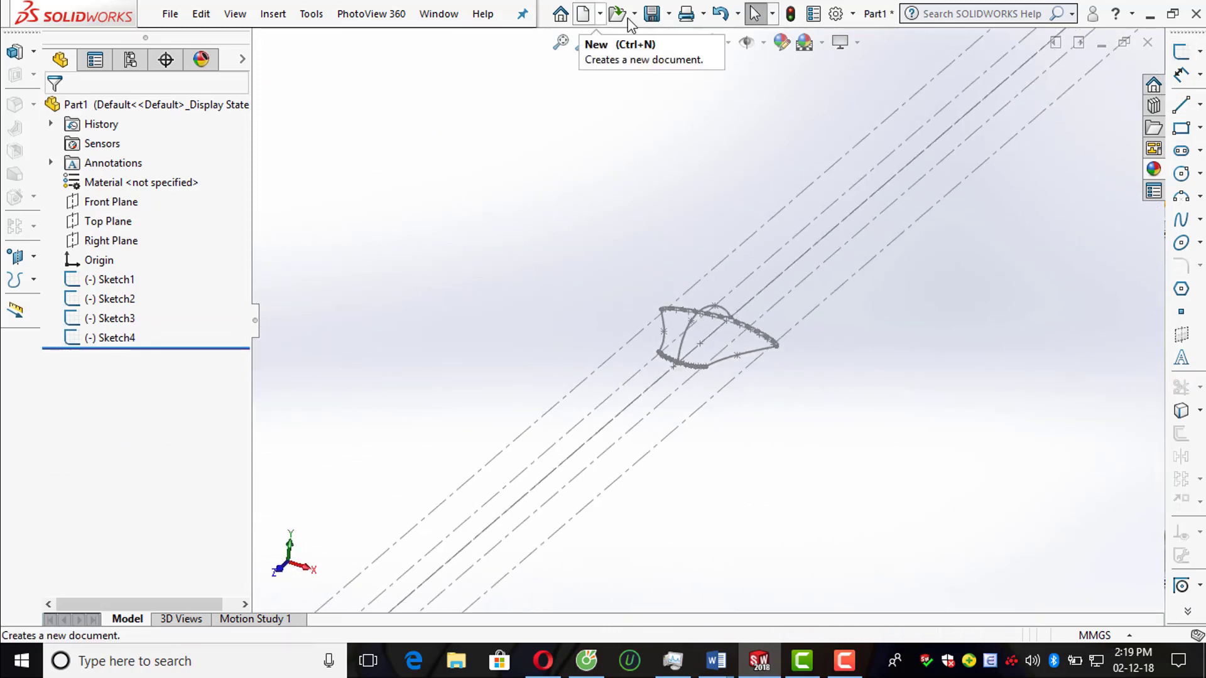
{"action": "left_click", "coordinate": [647, 26]}
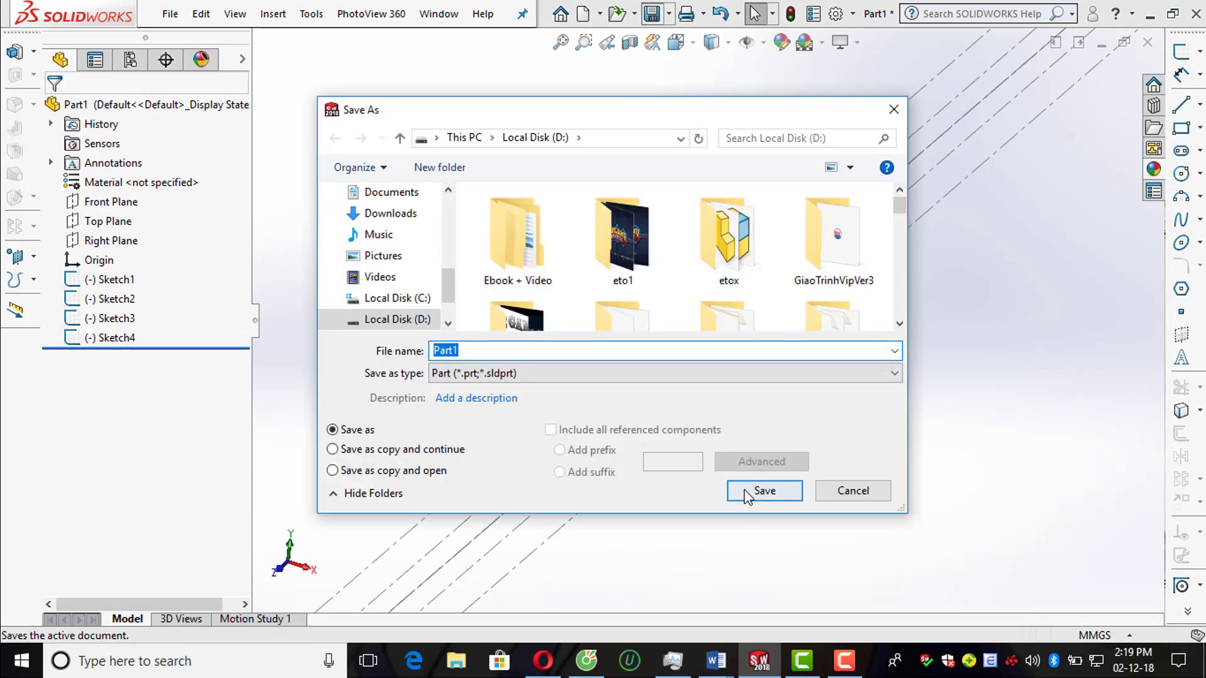
{"action": "left_click", "coordinate": [766, 493]}
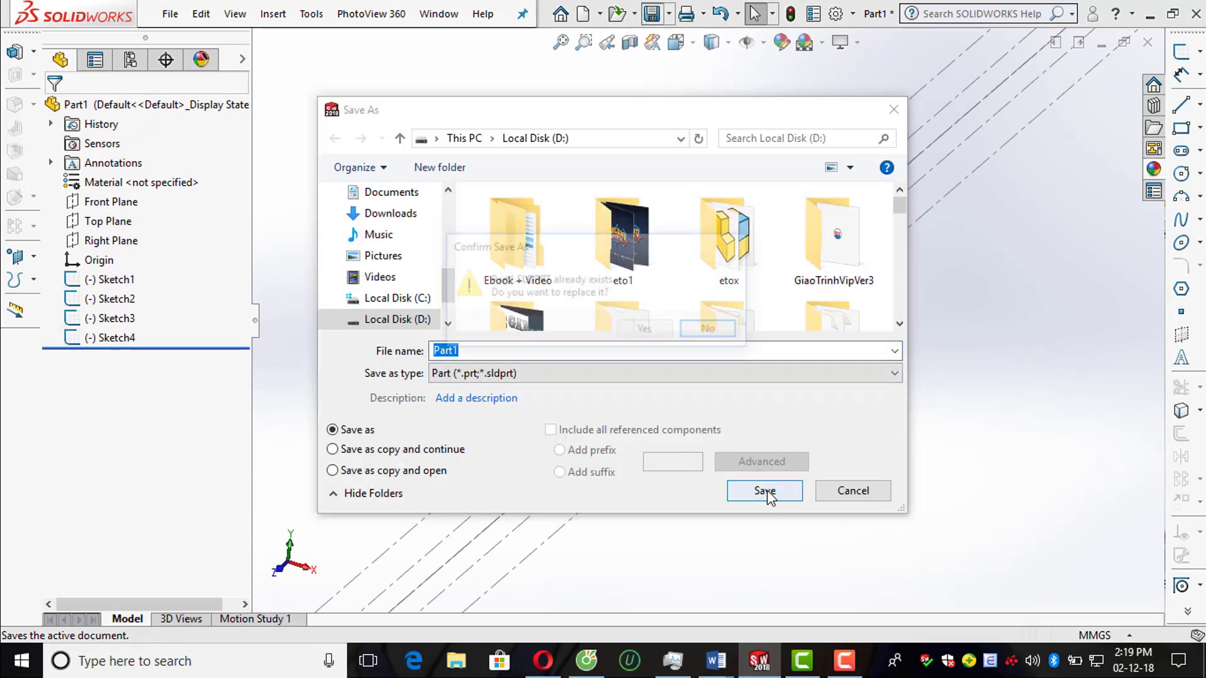
{"action": "left_click", "coordinate": [651, 331]}
{"action": "mouse_move", "coordinate": [703, 369]}
{"action": "middle_mouse_down"}
{"action": "mouse_move", "coordinate": [722, 319]}
{"action": "mouse_move", "coordinate": [748, 350]}
{"action": "mouse_move", "coordinate": [710, 356]}
{"action": "mouse_move", "coordinate": [727, 296]}
{"action": "mouse_move", "coordinate": [767, 345]}
{"action": "mouse_move", "coordinate": [705, 377]}
{"action": "mouse_move", "coordinate": [723, 352]}
{"action": "middle_mouse_up"}
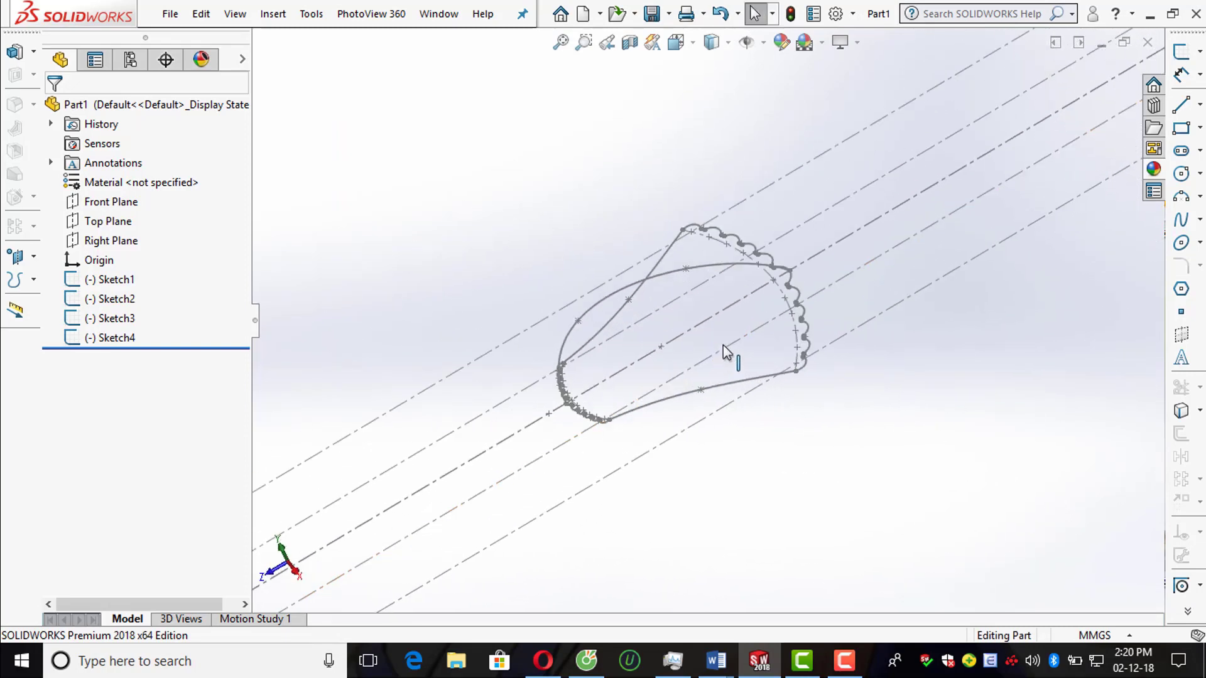
Step: Start a Boundary Surface with Sketch1 and Sketch2 as the Direction 1 profiles
{"action": "left_click", "coordinate": [327, 15]}
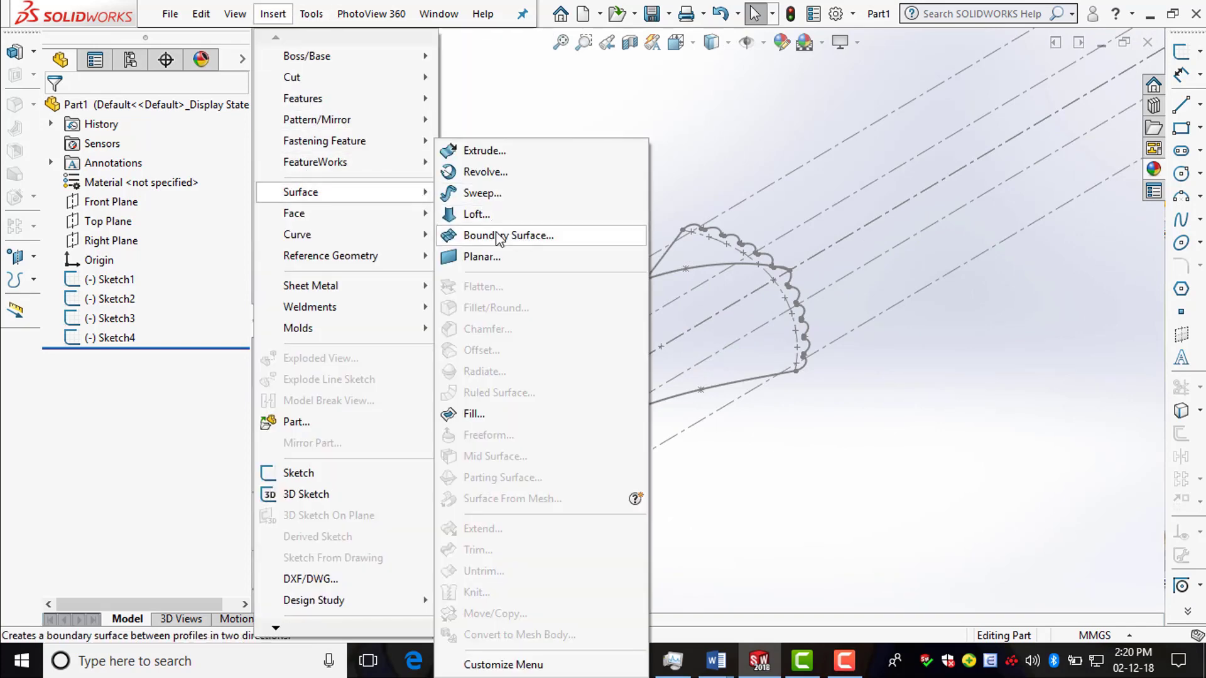
{"action": "left_click", "coordinate": [503, 234]}
{"action": "scroll", "coordinate": [675, 363], "scroll_direction": "down", "scroll_amount": 4}
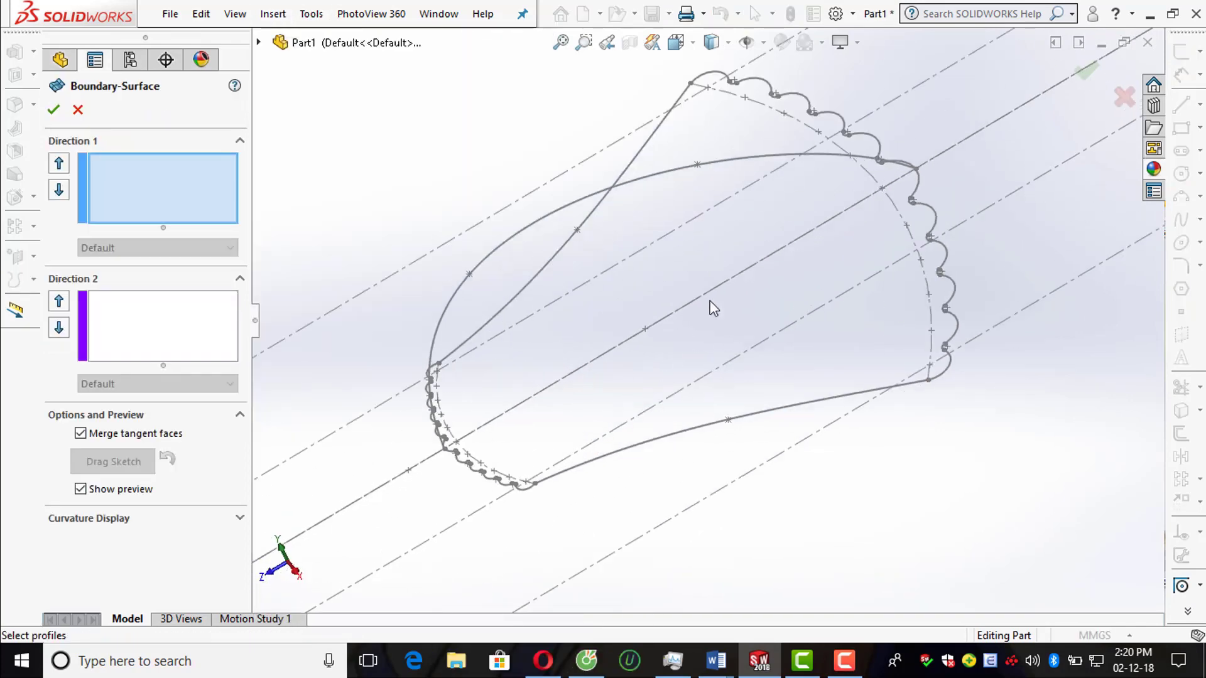
{"action": "left_click", "coordinate": [951, 367]}
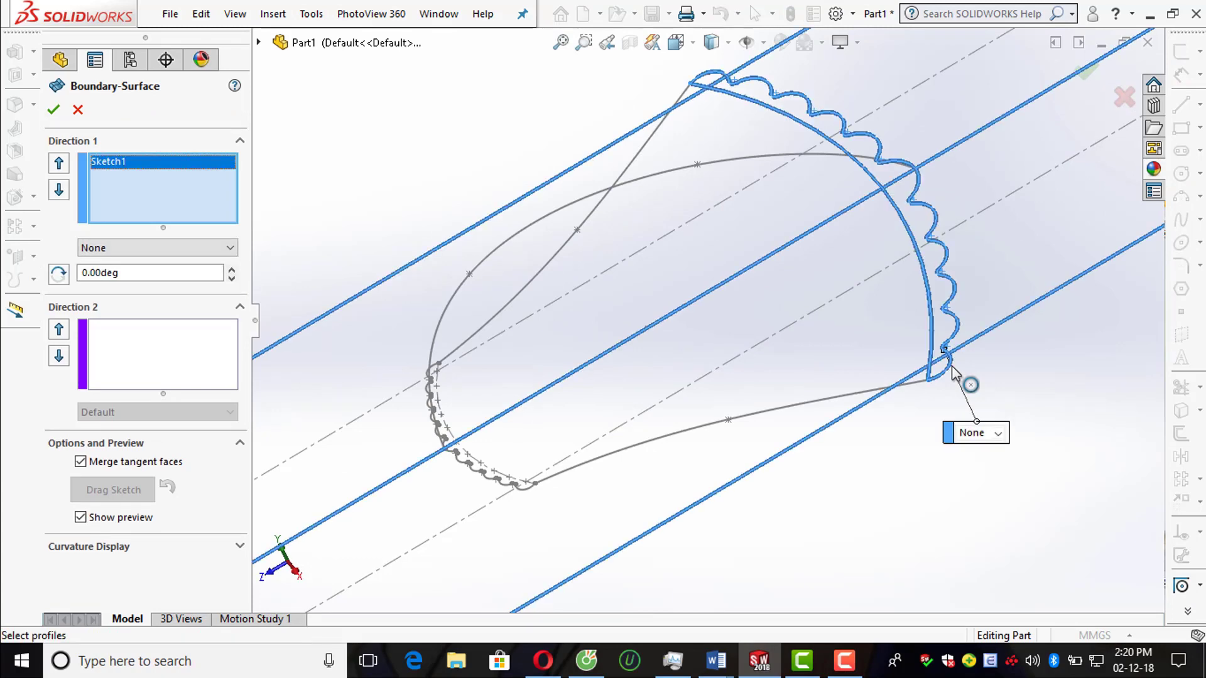
{"action": "scroll", "coordinate": [545, 474], "scroll_direction": "down", "scroll_amount": 5}
{"action": "left_click", "coordinate": [568, 470]}
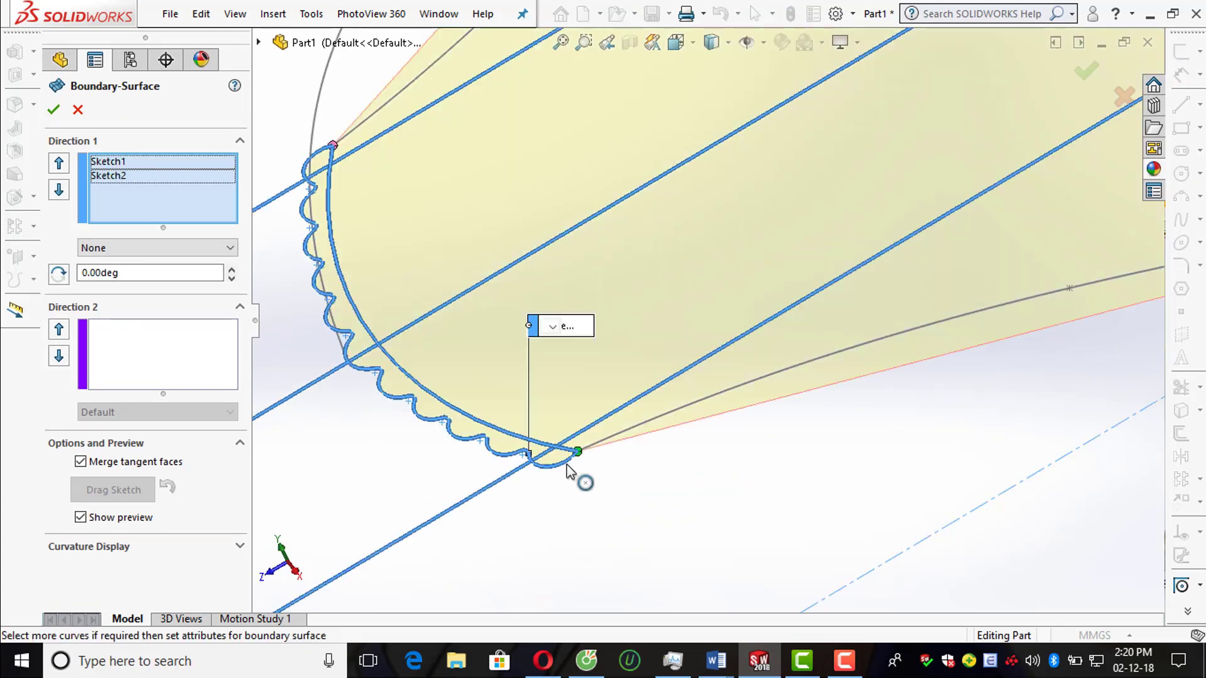
{"action": "scroll", "coordinate": [574, 440], "scroll_direction": "up", "scroll_amount": 3}
{"action": "scroll", "coordinate": [571, 282], "scroll_direction": "up", "scroll_amount": 2}
Step: Add the two side splines and the top arch as Direction 2 guides and accept
{"action": "left_click", "coordinate": [157, 358]}
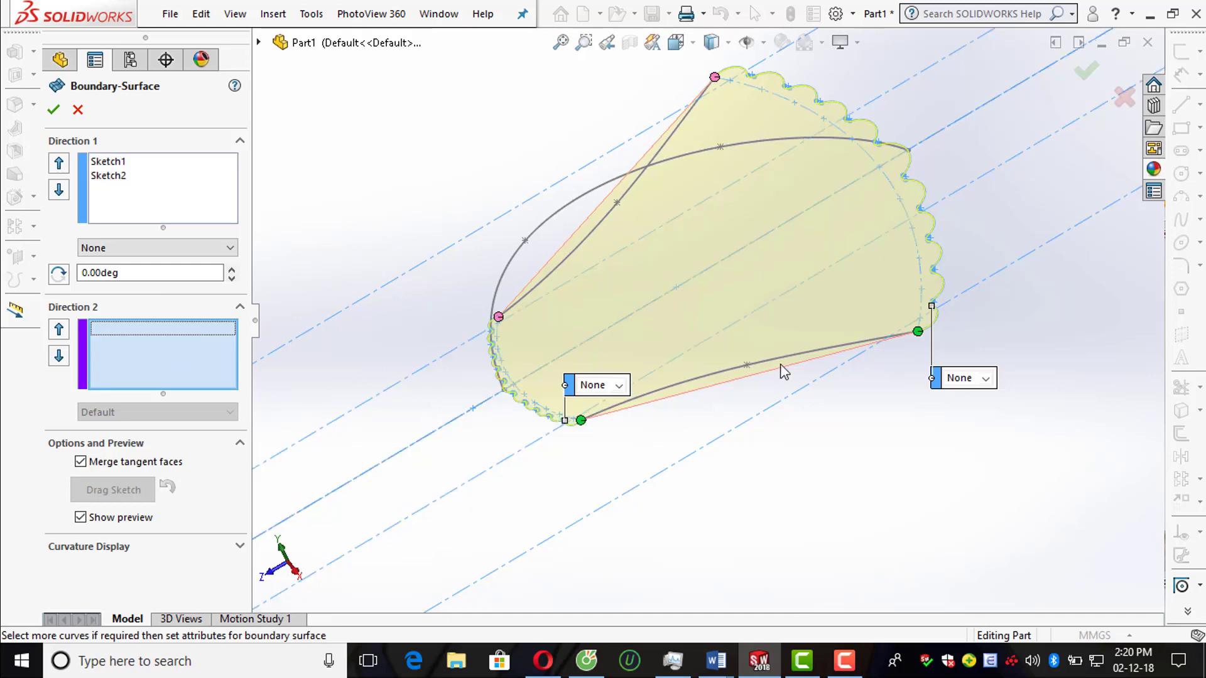
{"action": "left_click", "coordinate": [779, 366]}
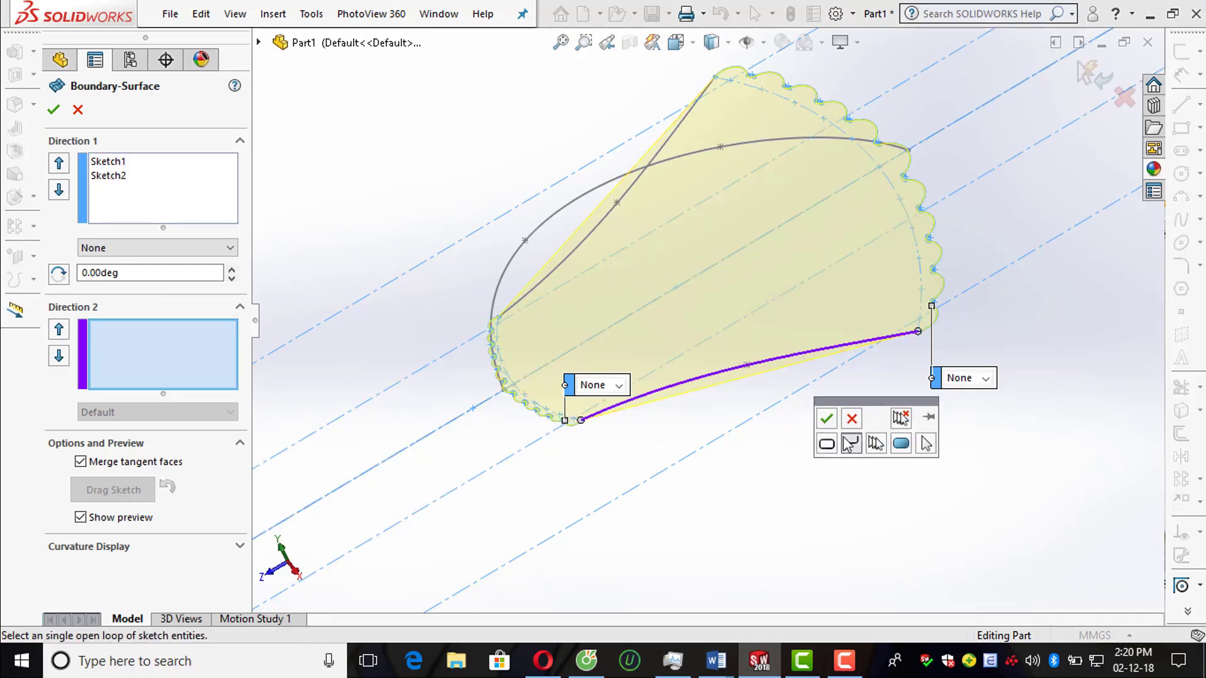
{"action": "mouse_move", "coordinate": [649, 280]}
{"action": "middle_mouse_down"}
{"action": "mouse_move", "coordinate": [668, 156]}
{"action": "mouse_move", "coordinate": [500, 189]}
{"action": "middle_mouse_up"}
{"action": "left_click", "coordinate": [662, 157]}
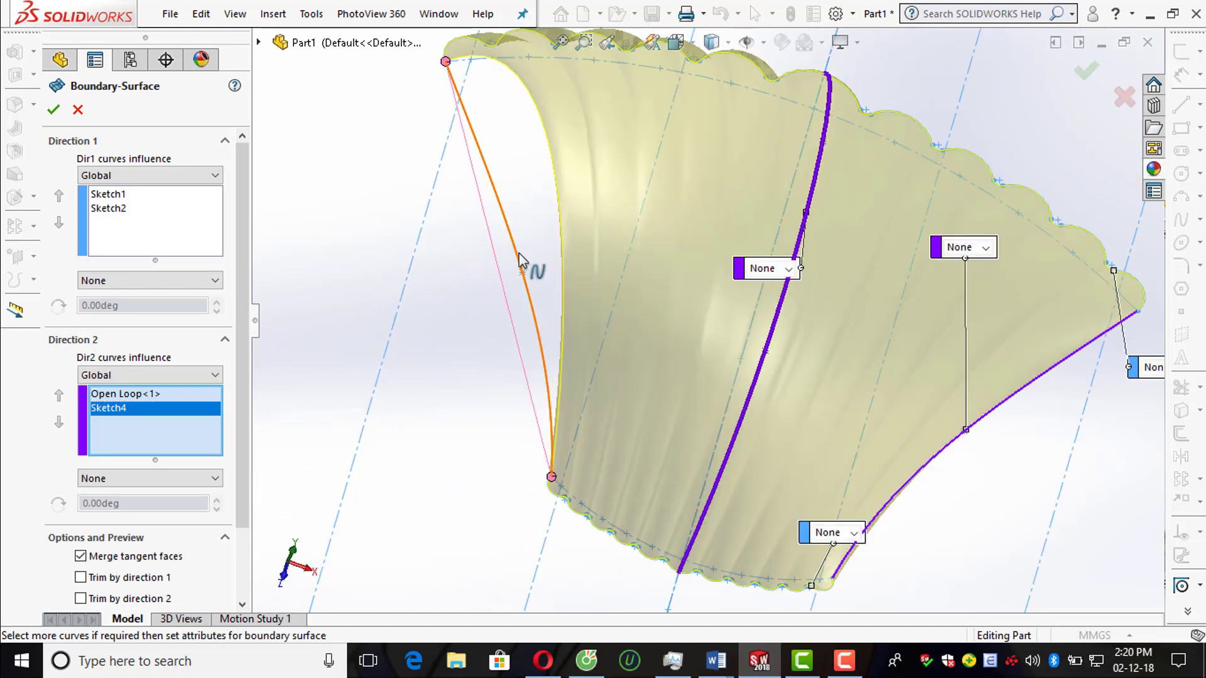
{"action": "left_click", "coordinate": [519, 259]}
{"action": "left_click", "coordinate": [565, 181]}
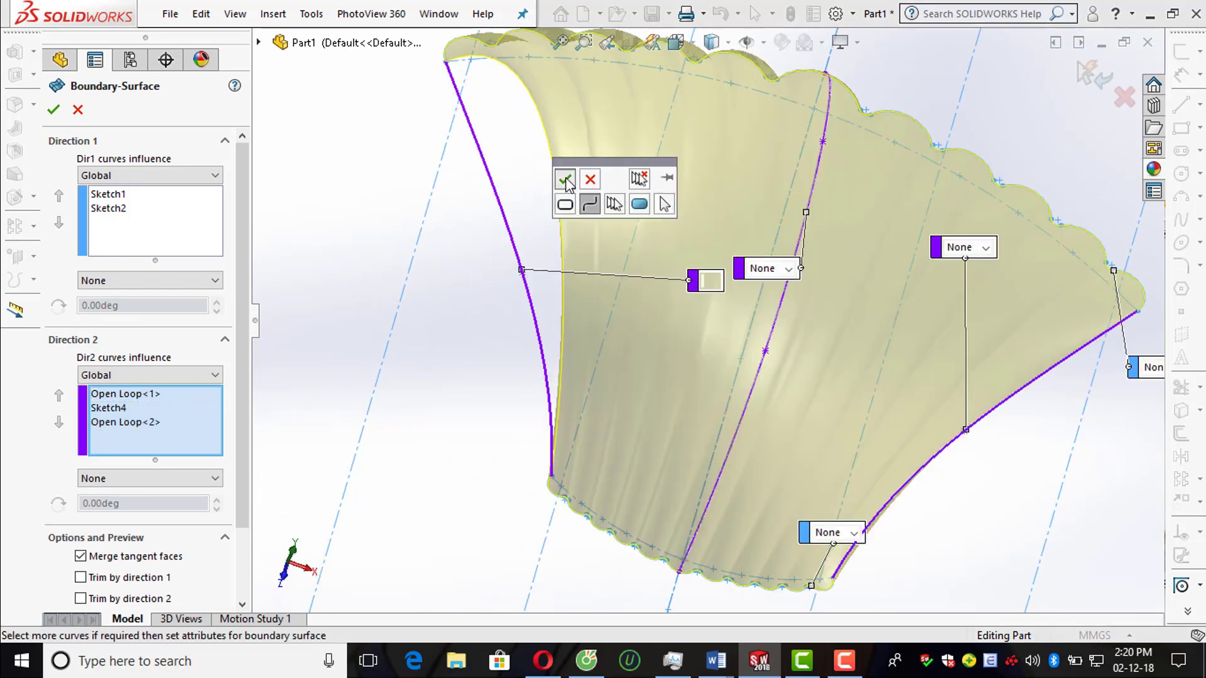
{"action": "mouse_move", "coordinate": [565, 182]}
{"action": "middle_mouse_down"}
{"action": "mouse_move", "coordinate": [603, 367]}
{"action": "mouse_move", "coordinate": [1056, 138]}
{"action": "middle_mouse_up"}
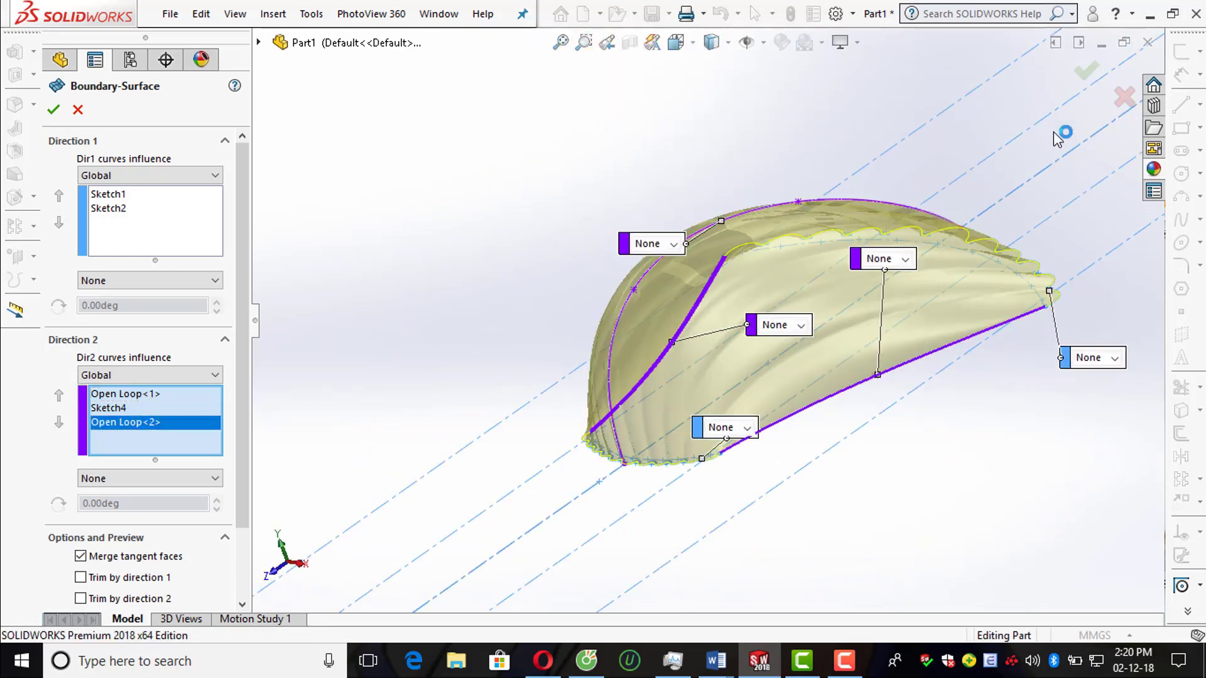
{"action": "left_click", "coordinate": [1086, 71]}
Step: Begin a new sketch on the Right Plane, viewing the shell from the side
{"action": "mouse_move", "coordinate": [775, 167]}
{"action": "middle_mouse_down"}
{"action": "mouse_move", "coordinate": [861, 324]}
{"action": "mouse_move", "coordinate": [839, 298]}
{"action": "mouse_move", "coordinate": [773, 358]}
{"action": "mouse_move", "coordinate": [737, 256]}
{"action": "mouse_move", "coordinate": [751, 172]}
{"action": "mouse_move", "coordinate": [789, 166]}
{"action": "mouse_move", "coordinate": [869, 237]}
{"action": "mouse_move", "coordinate": [694, 248]}
{"action": "mouse_move", "coordinate": [632, 277]}
{"action": "mouse_move", "coordinate": [498, 433]}
{"action": "mouse_move", "coordinate": [961, 307]}
{"action": "mouse_move", "coordinate": [850, 398]}
{"action": "mouse_move", "coordinate": [815, 251]}
{"action": "mouse_move", "coordinate": [638, 318]}
{"action": "middle_mouse_up"}
{"action": "scroll", "coordinate": [638, 320], "scroll_direction": "down", "scroll_amount": 5}
{"action": "scroll", "coordinate": [647, 345], "scroll_direction": "up", "scroll_amount": 6}
{"action": "mouse_move", "coordinate": [654, 368]}
{"action": "middle_mouse_down"}
{"action": "mouse_move", "coordinate": [712, 290]}
{"action": "mouse_move", "coordinate": [780, 260]}
{"action": "middle_mouse_up"}
{"action": "left_click", "coordinate": [1181, 52]}
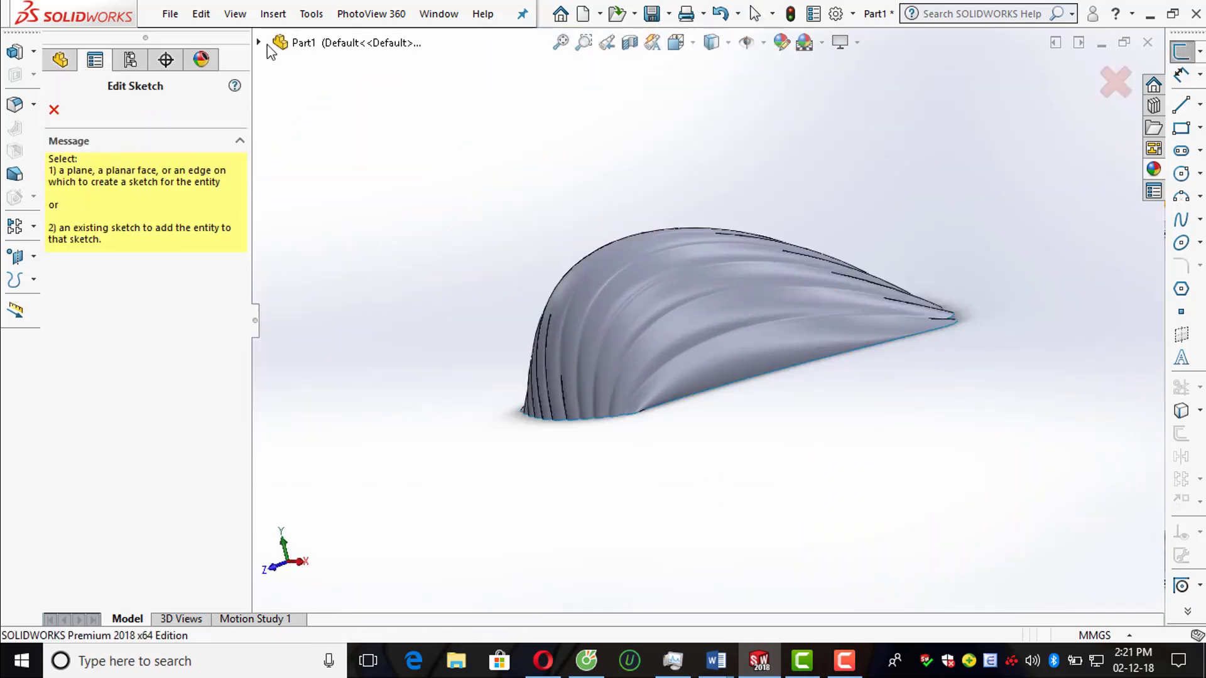
{"action": "left_click", "coordinate": [259, 43]}
{"action": "left_click", "coordinate": [329, 195]}
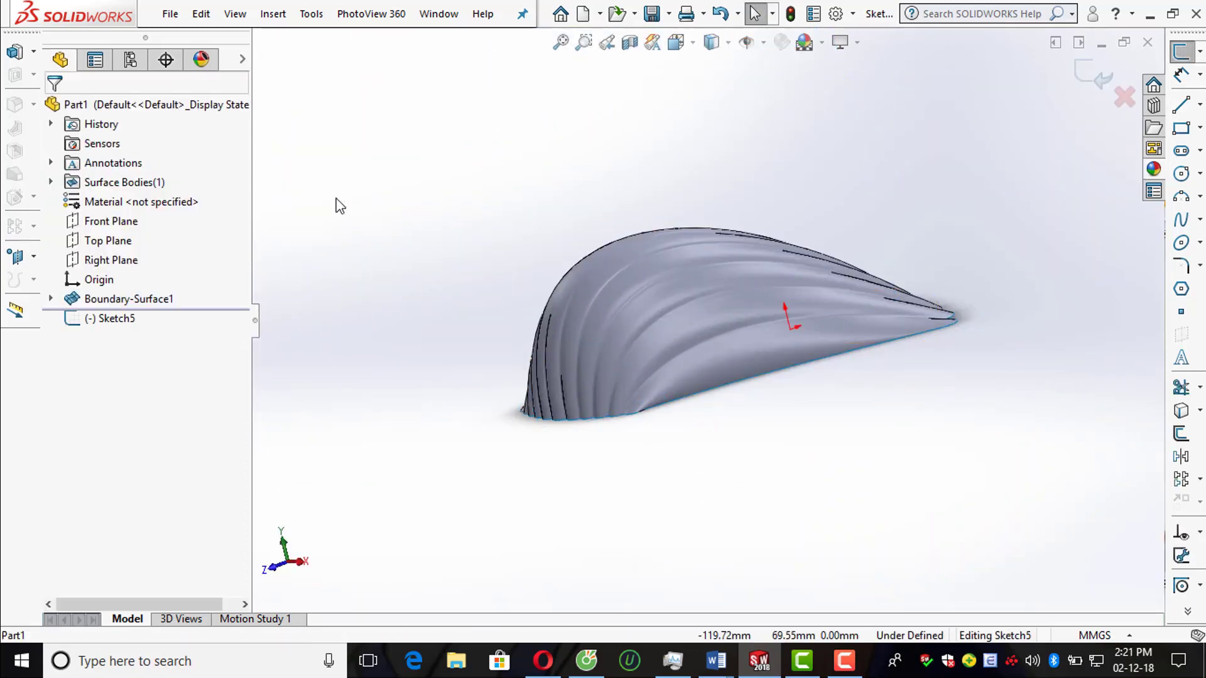
Step: Draw a straight line across the shell's base, extending past both tips
{"action": "left_click", "coordinate": [1181, 104]}
{"action": "left_click", "coordinate": [374, 494]}
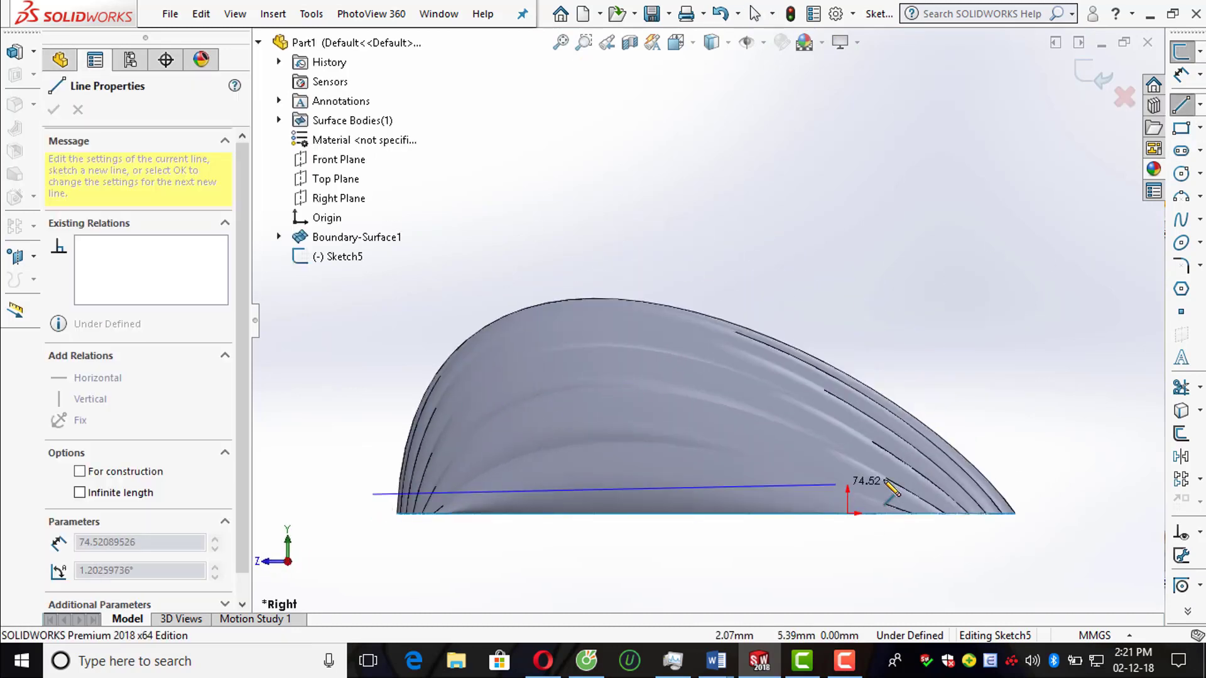
{"action": "left_click", "coordinate": [1077, 508]}
{"action": "key", "text": "Escape"}
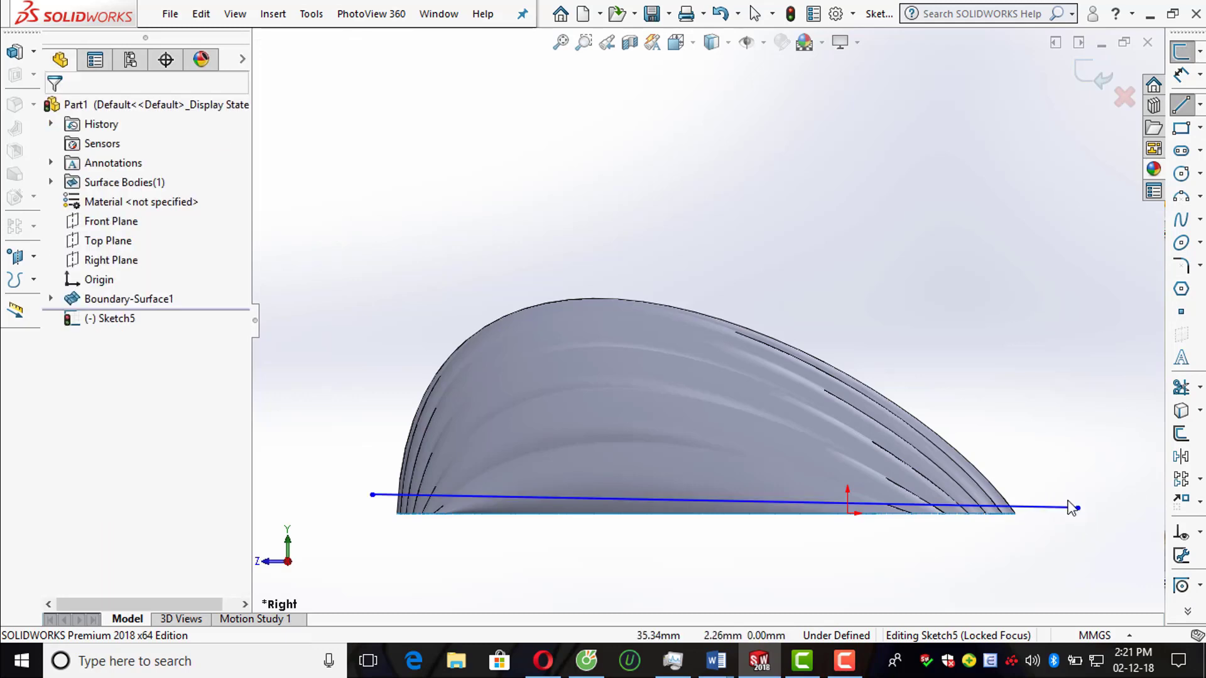
Step: Dimension the line 2 mm from the origin and exit the sketch
{"action": "left_click", "coordinate": [1181, 73]}
{"action": "scroll", "coordinate": [935, 518], "scroll_direction": "down", "scroll_amount": 2}
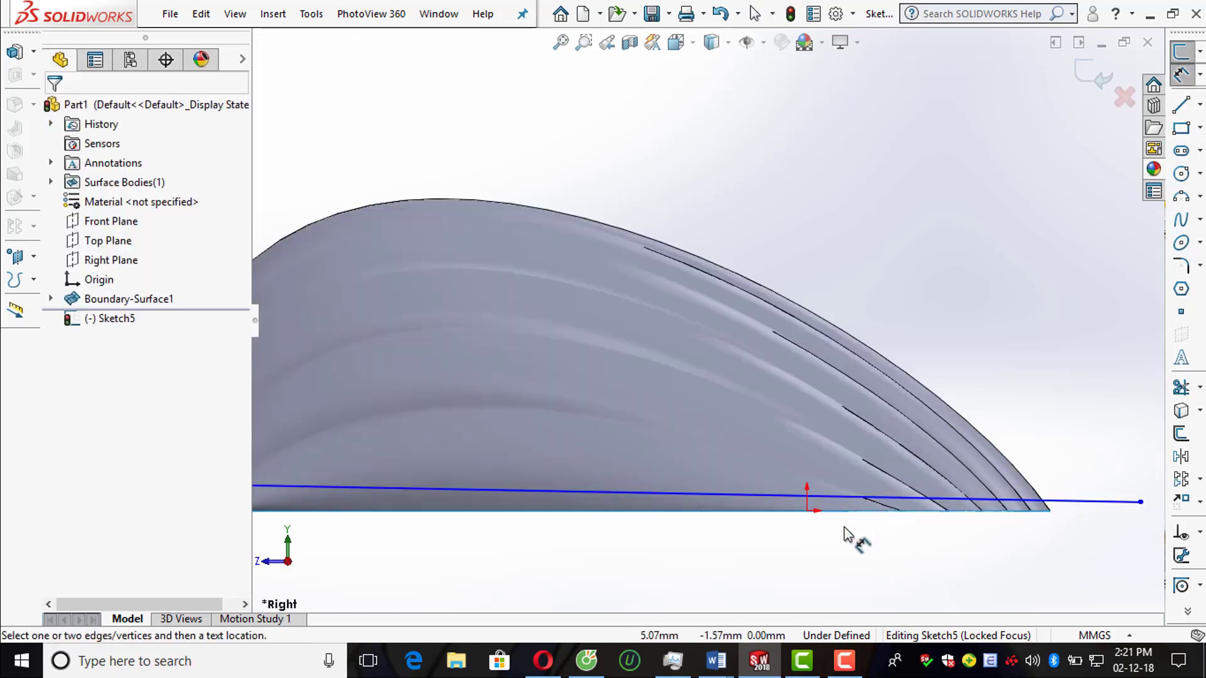
{"action": "left_click", "coordinate": [808, 511]}
{"action": "key", "text": "f"}
{"action": "left_click", "coordinate": [1073, 464]}
{"action": "type", "text": "2"}
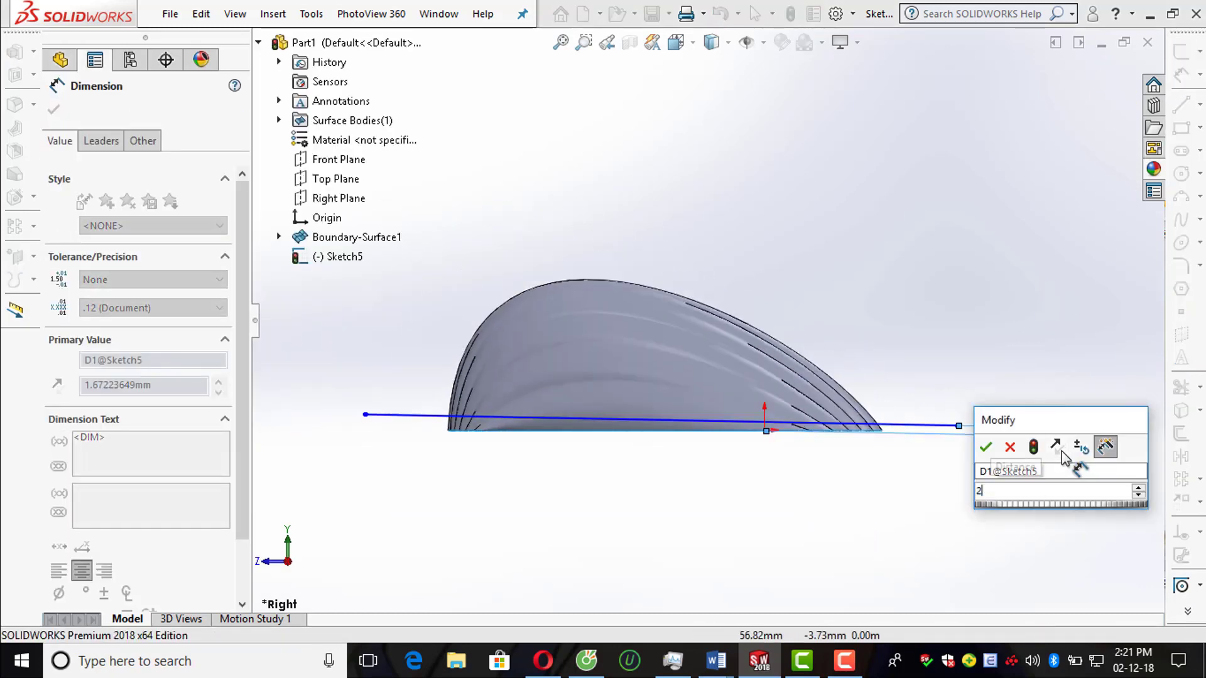
{"action": "key", "text": "Return"}
{"action": "key", "text": "Escape"}
{"action": "left_click", "coordinate": [1103, 79]}
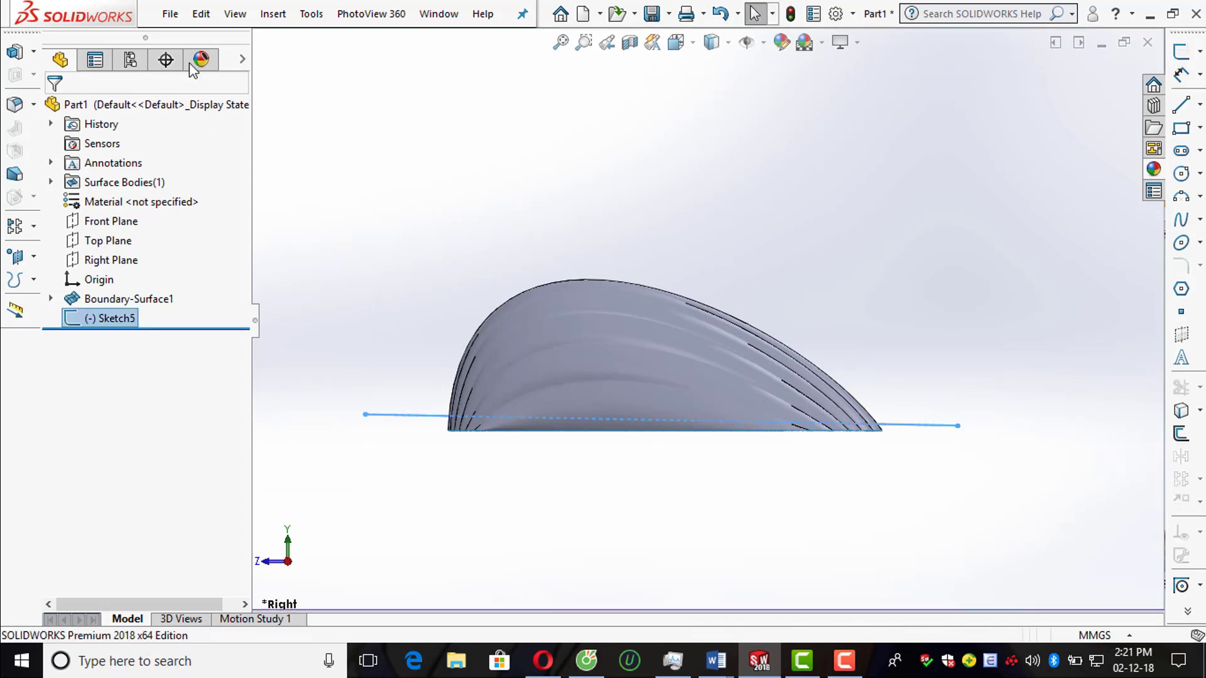
Step: Surface-extrude the base line with Mid Plane, 100 mm deep, into a flat sheet
{"action": "left_click", "coordinate": [273, 13]}
{"action": "mouse_move", "coordinate": [349, 192]}
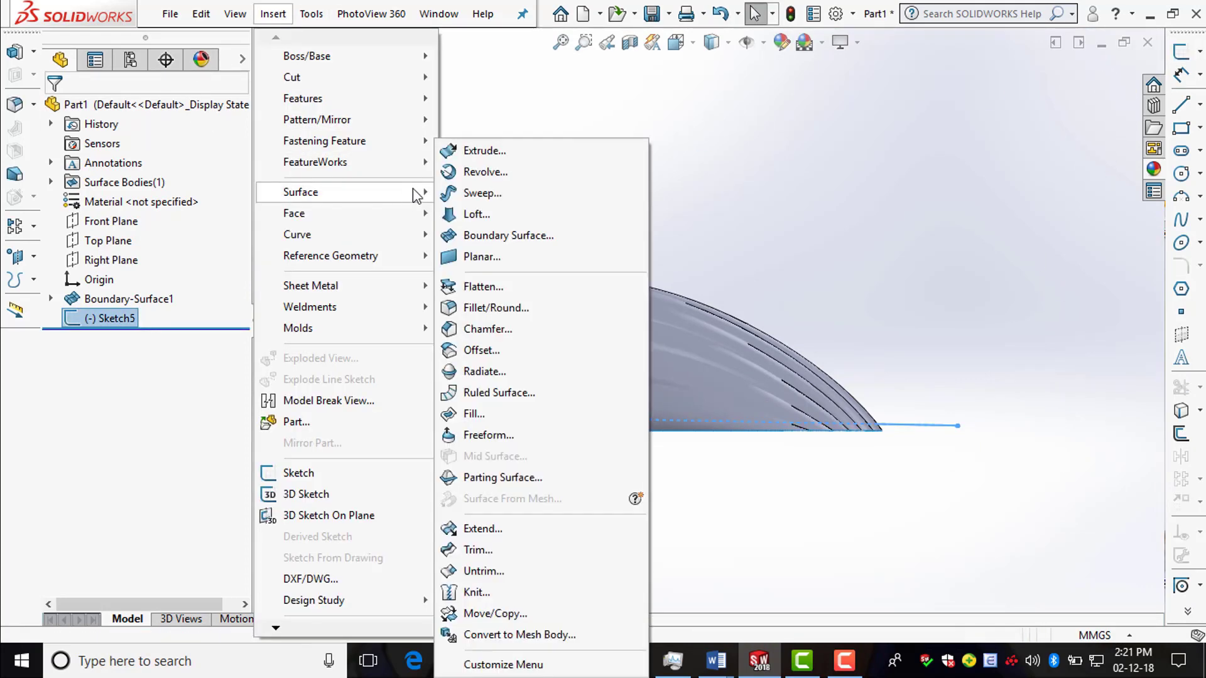
{"action": "left_click", "coordinate": [484, 151]}
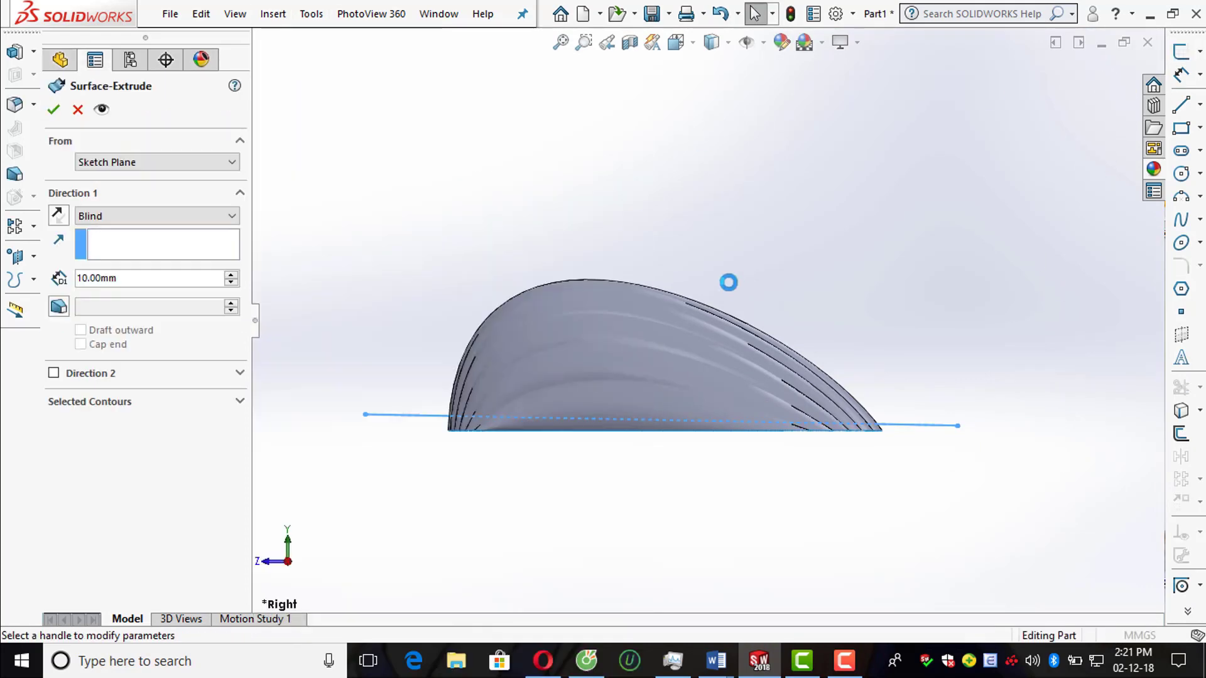
{"action": "left_click", "coordinate": [219, 215]}
{"action": "left_click", "coordinate": [178, 285]}
{"action": "type", "text": "20"}
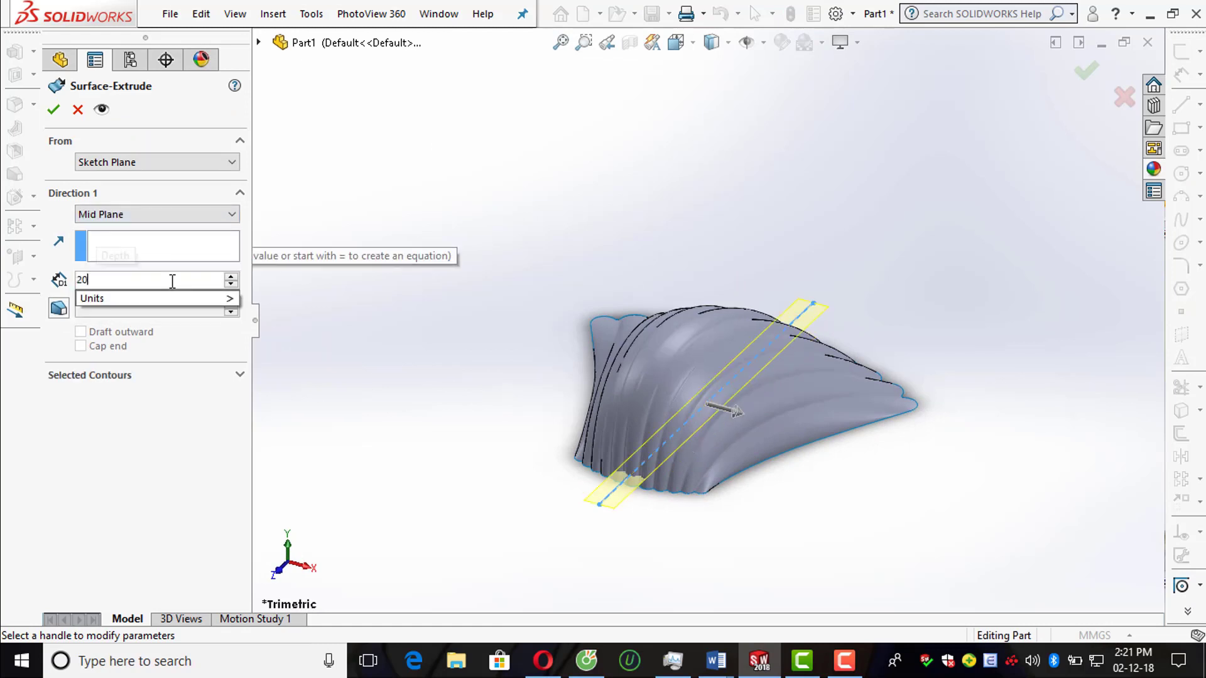
{"action": "type", "text": "0"}
{"action": "key", "text": "Return"}
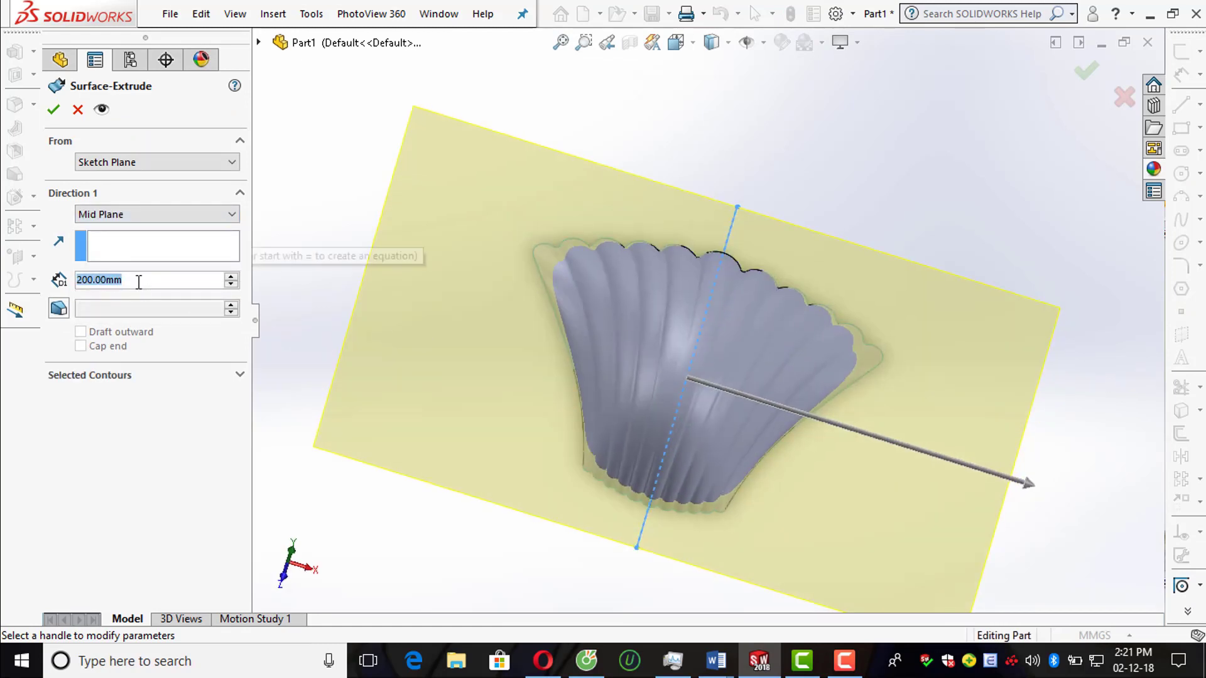
{"action": "type", "text": "100"}
{"action": "key", "text": "Return"}
{"action": "mouse_move", "coordinate": [480, 321]}
{"action": "middle_mouse_down"}
{"action": "mouse_move", "coordinate": [589, 397]}
{"action": "mouse_move", "coordinate": [767, 322]}
{"action": "mouse_move", "coordinate": [826, 358]}
{"action": "mouse_move", "coordinate": [890, 352]}
{"action": "mouse_move", "coordinate": [774, 208]}
{"action": "mouse_move", "coordinate": [816, 296]}
{"action": "mouse_move", "coordinate": [832, 234]}
{"action": "mouse_move", "coordinate": [959, 254]}
{"action": "middle_mouse_up"}
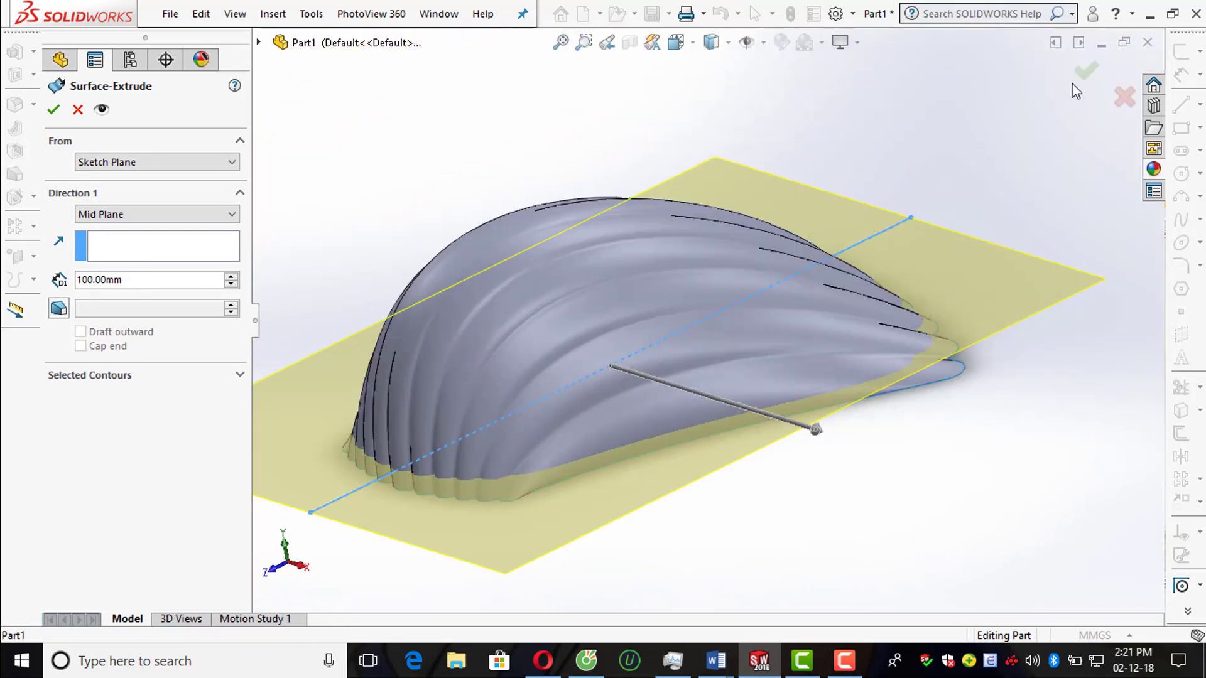
{"action": "key", "text": "Return"}
{"action": "mouse_move", "coordinate": [977, 180]}
{"action": "middle_mouse_down"}
{"action": "mouse_move", "coordinate": [955, 183]}
{"action": "mouse_move", "coordinate": [959, 239]}
{"action": "middle_mouse_up"}
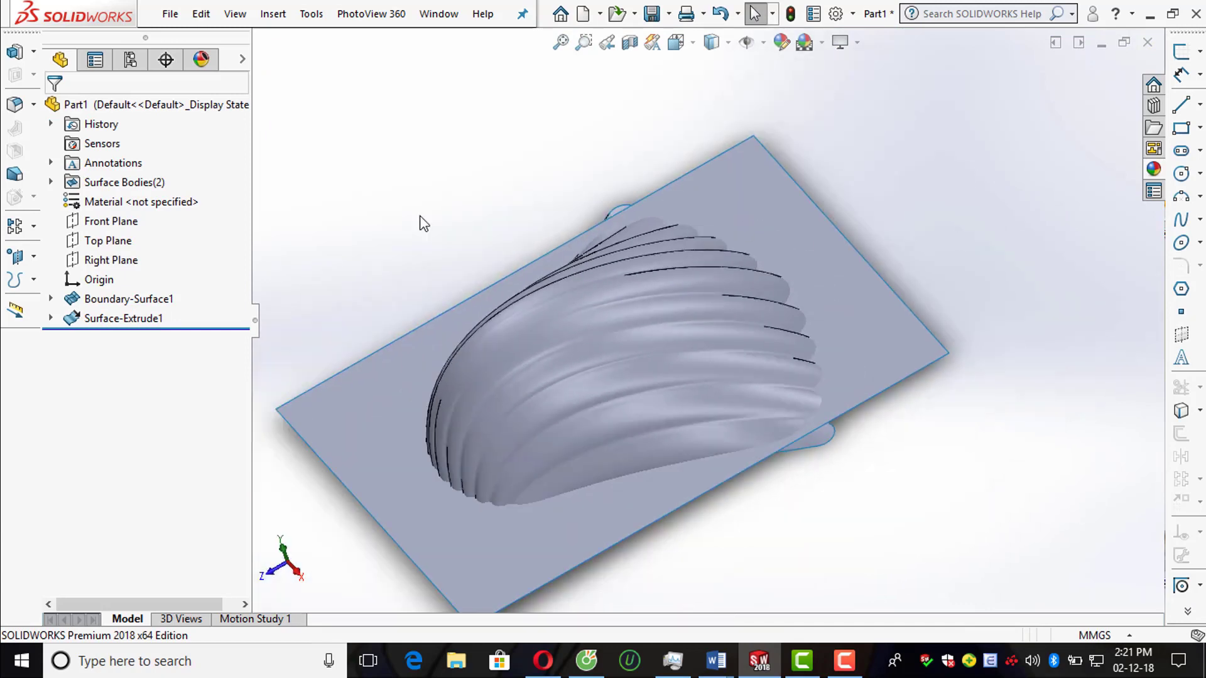
{"action": "left_click", "coordinate": [311, 13]}
{"action": "mouse_move", "coordinate": [300, 193]}
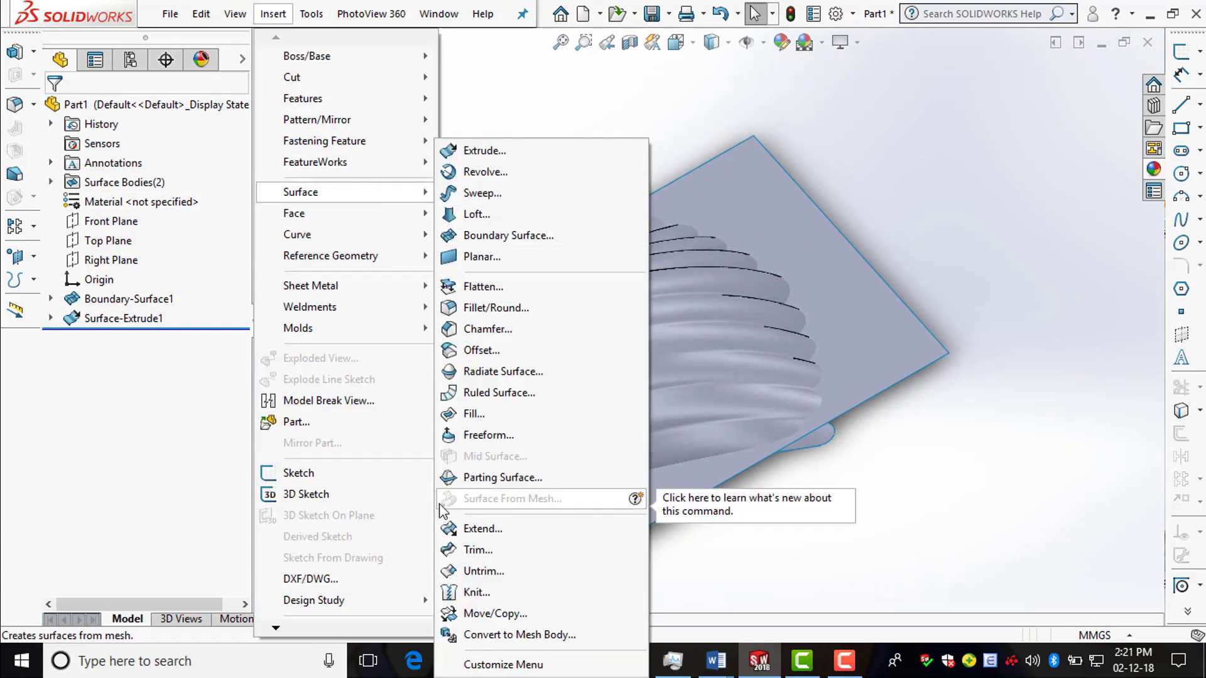
Step: Trim the boundary surface with the flat sheet, keeping the domed shell above it
{"action": "left_click", "coordinate": [489, 550]}
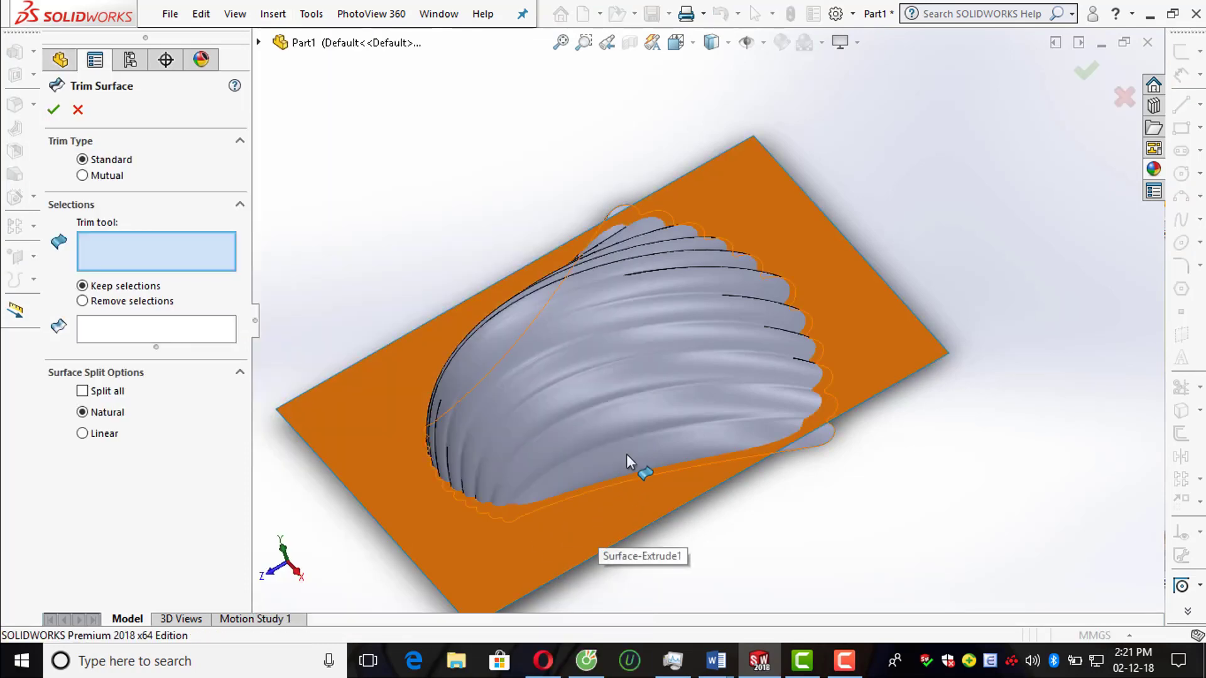
{"action": "left_click", "coordinate": [558, 540]}
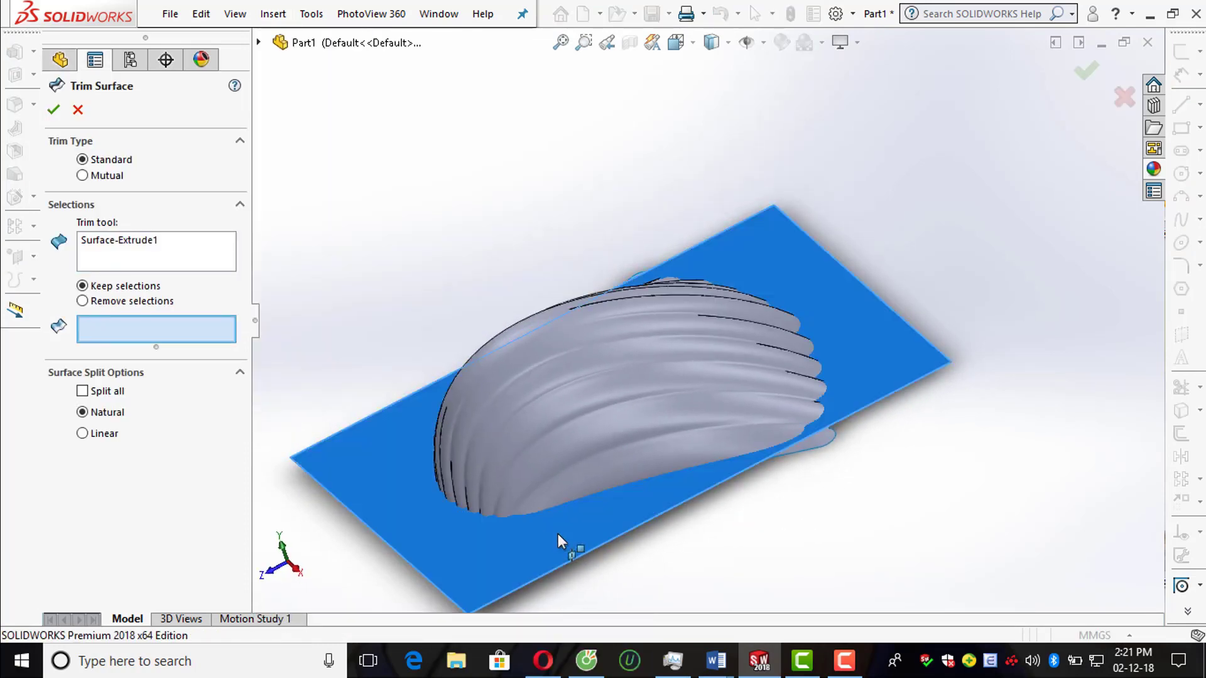
{"action": "left_click", "coordinate": [628, 439]}
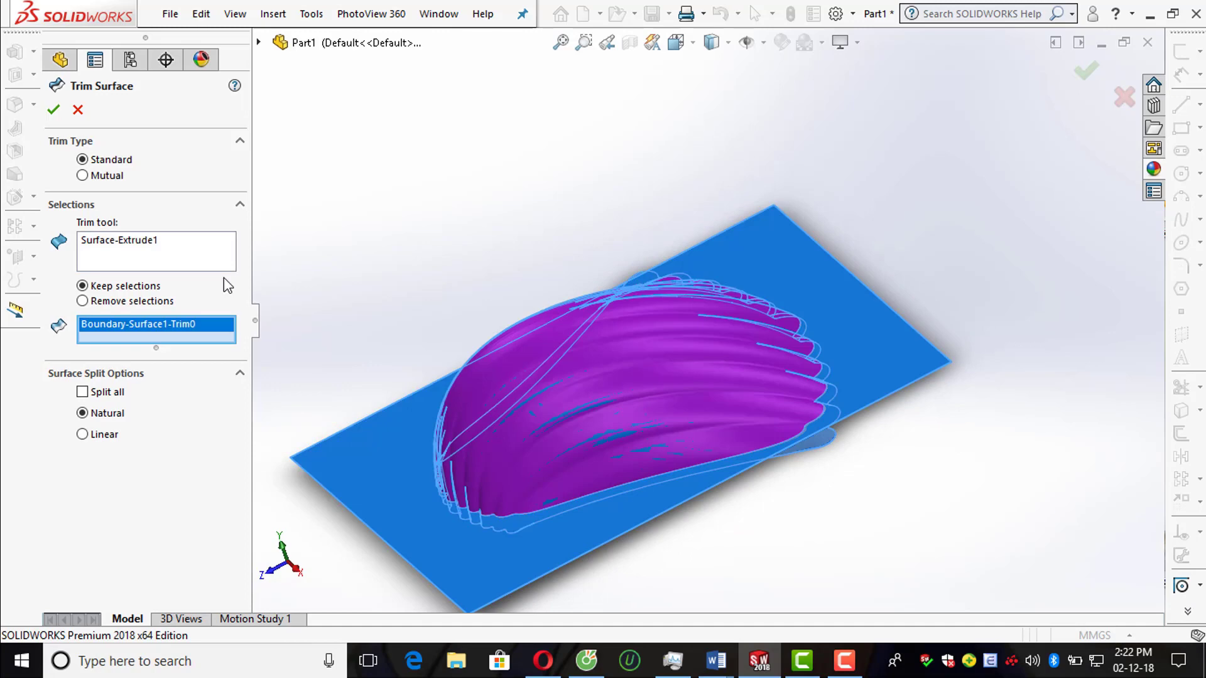
{"action": "left_click", "coordinate": [54, 112]}
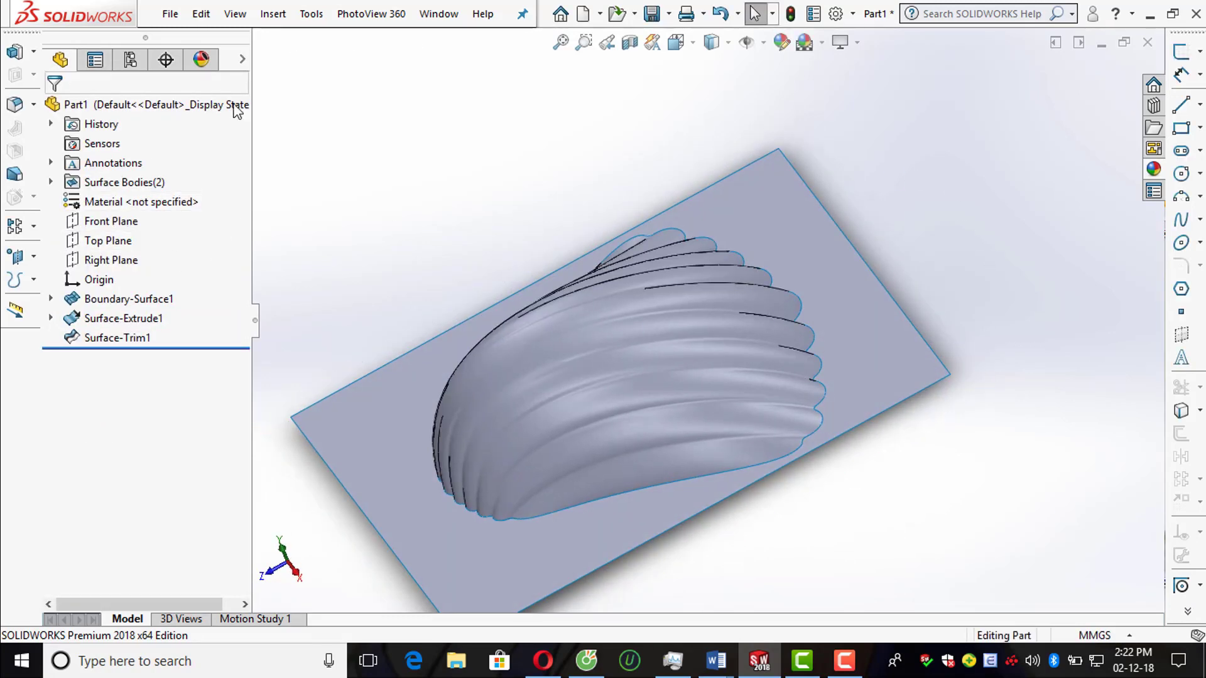
Step: Trim the flat sheet with the trimmed shell, keeping the scalloped piece inside its outline
{"action": "left_click", "coordinate": [259, 16]}
{"action": "mouse_move", "coordinate": [301, 192]}
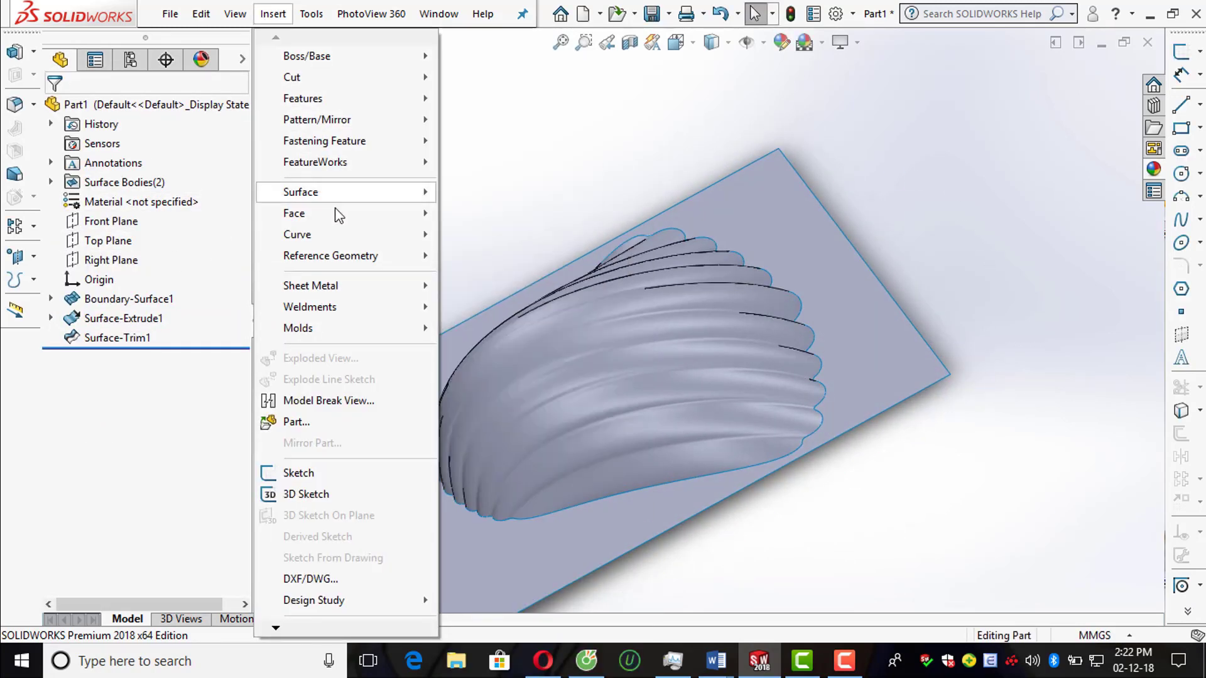
{"action": "left_click", "coordinate": [477, 550]}
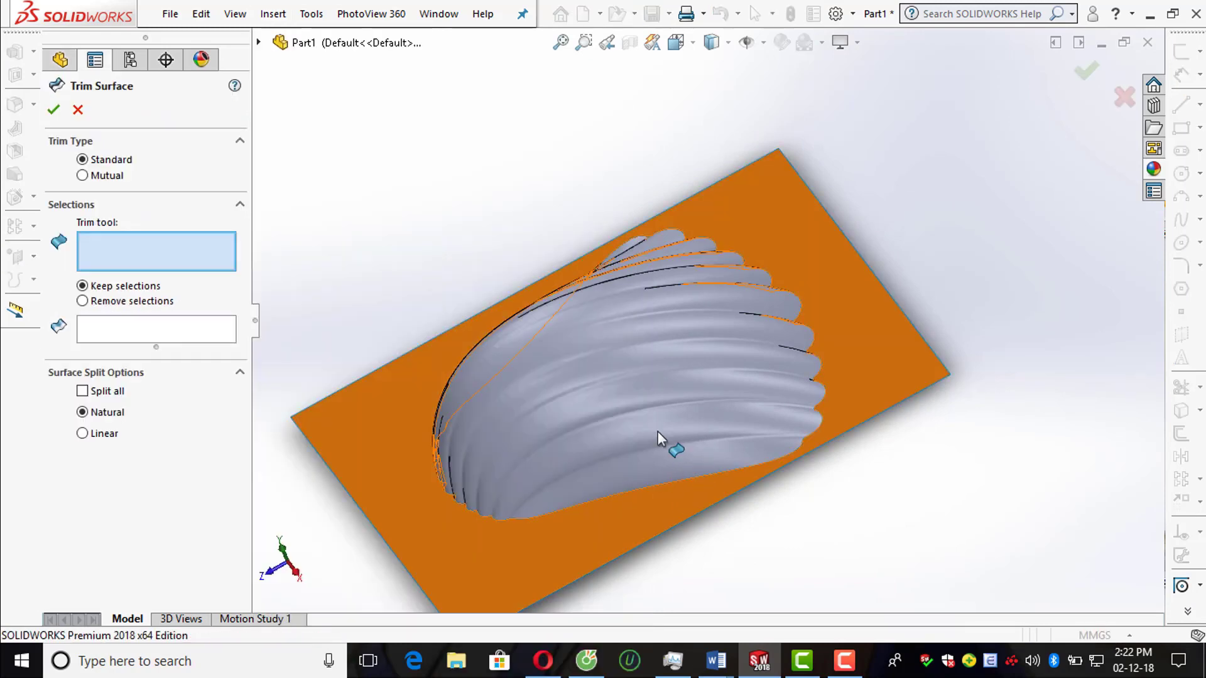
{"action": "middle_click_drag", "start_coordinate": [657, 431], "coordinate": [702, 387]}
{"action": "left_click", "coordinate": [719, 387]}
{"action": "middle_click_drag", "start_coordinate": [654, 496], "coordinate": [680, 407]}
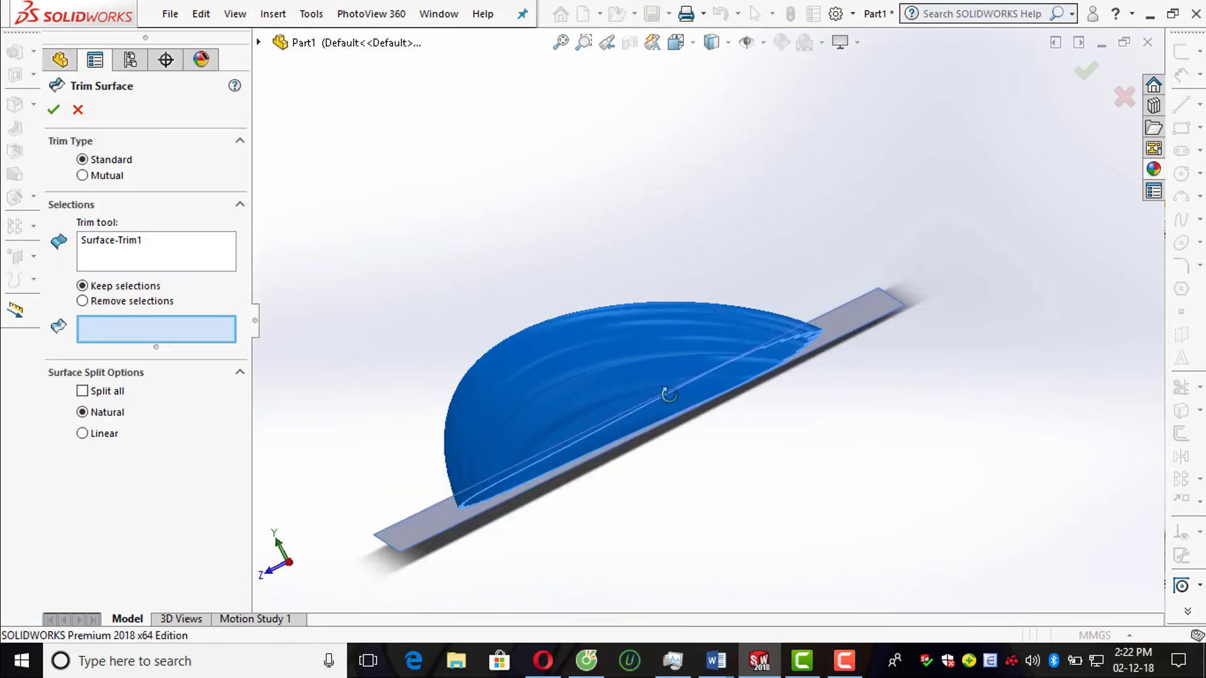
{"action": "left_click", "coordinate": [680, 409]}
{"action": "left_click", "coordinate": [53, 109]}
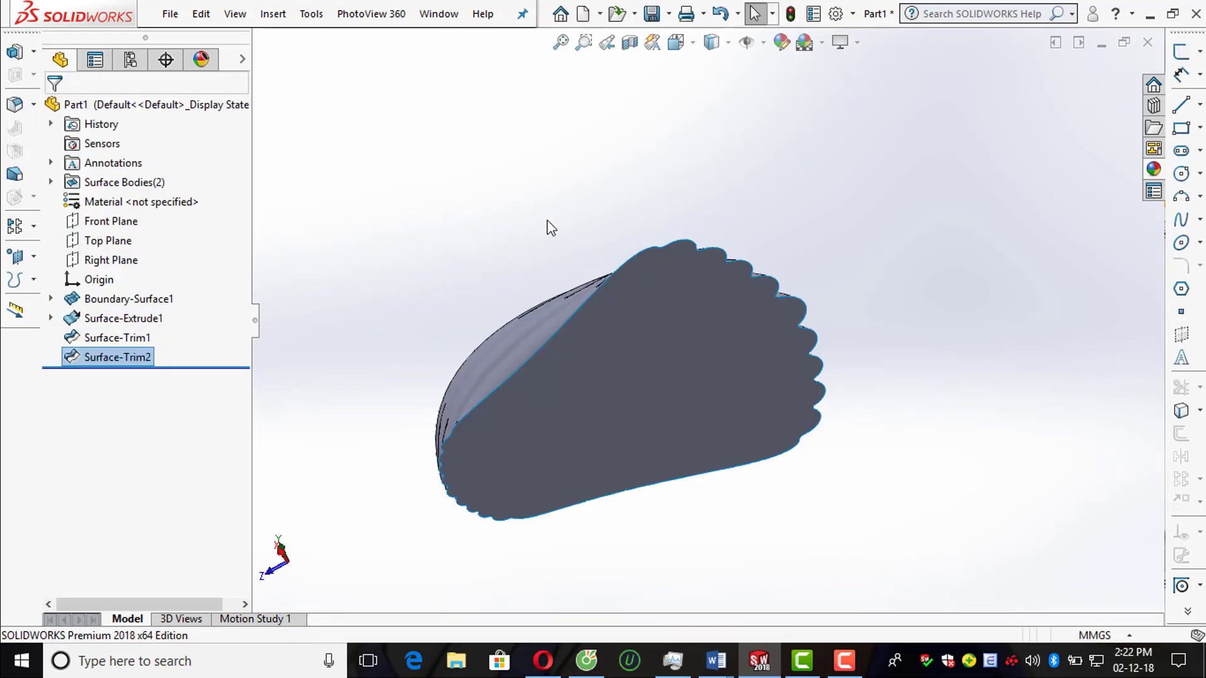
{"action": "middle_click_drag", "start_coordinate": [547, 226], "coordinate": [538, 350]}
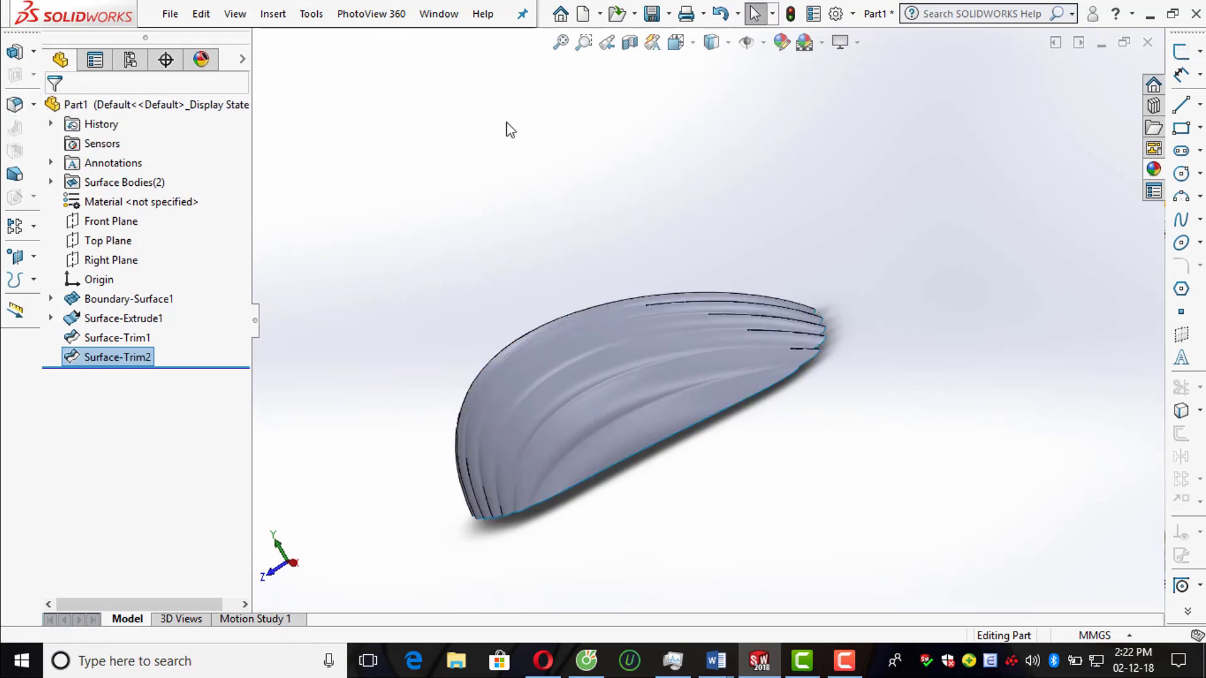
Step: Sketch on the flat base face, converting its outline edges into the sketch
{"action": "left_click", "coordinate": [1184, 52]}
{"action": "left_click", "coordinate": [758, 366]}
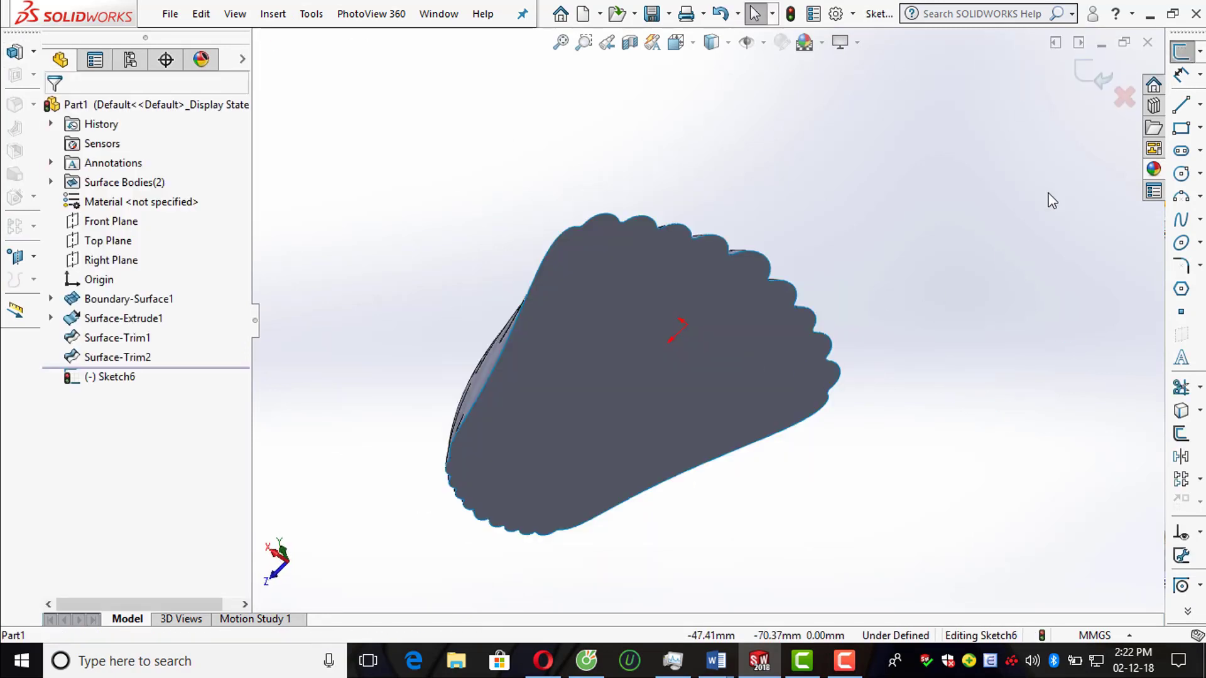
{"action": "left_click", "coordinate": [756, 407]}
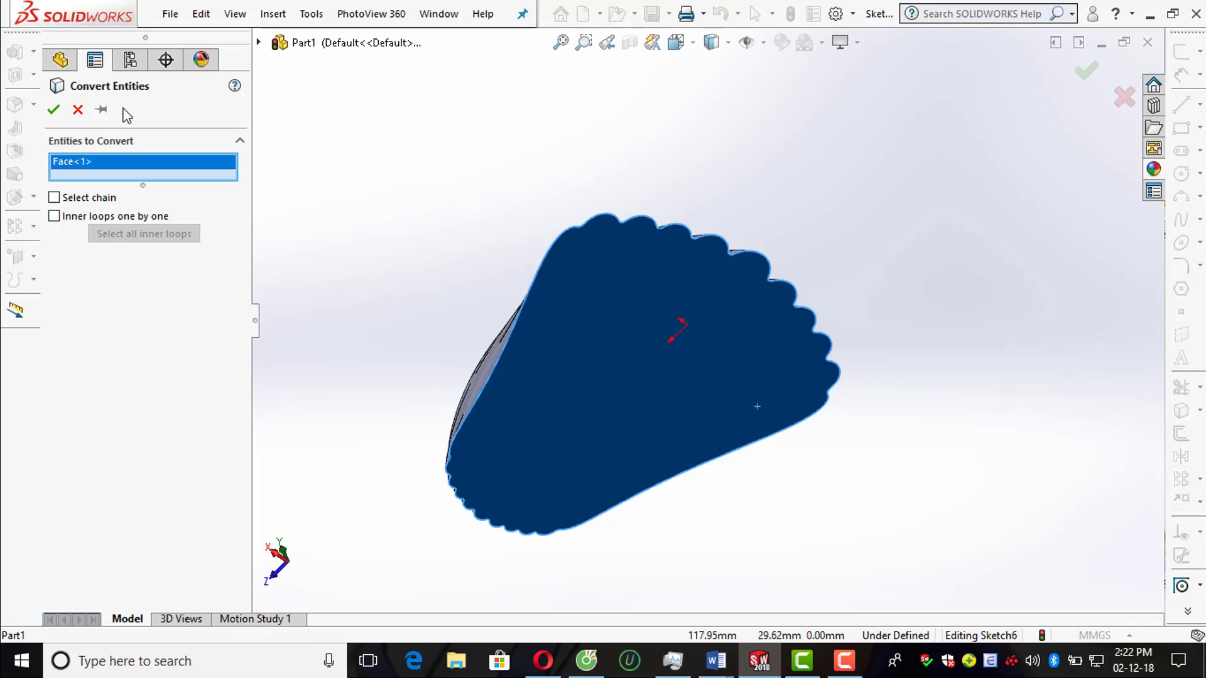
{"action": "left_click", "coordinate": [53, 109]}
{"action": "middle_click_drag", "start_coordinate": [1090, 148], "coordinate": [955, 221]}
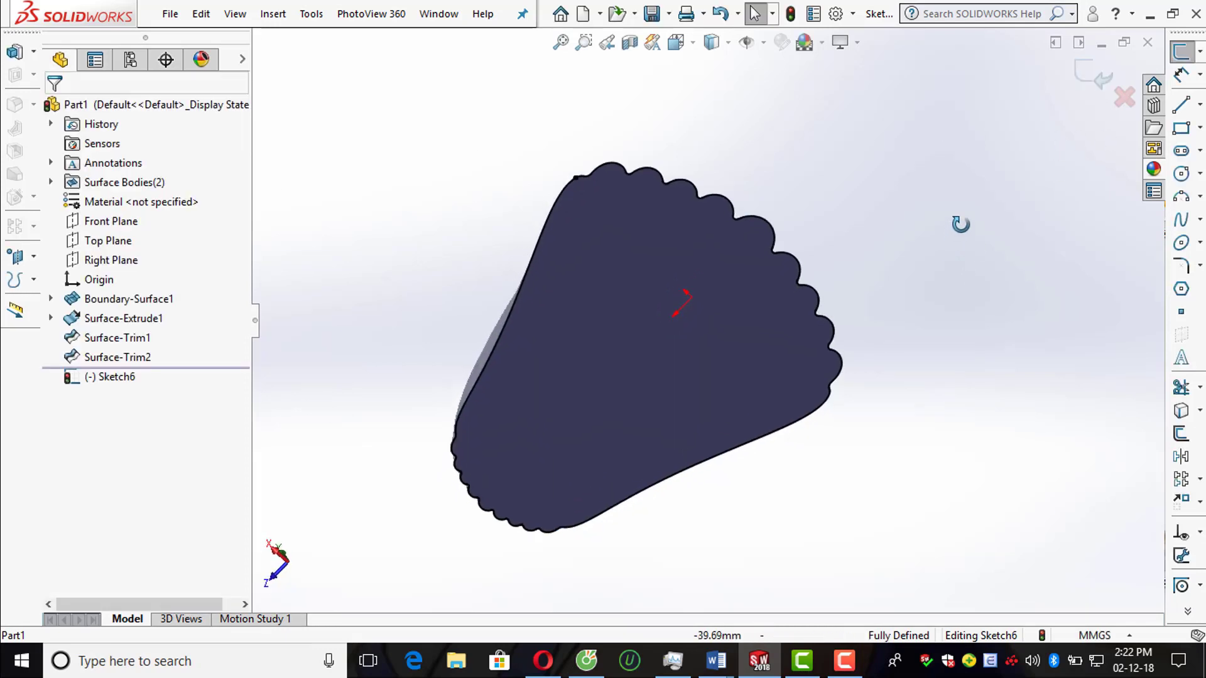
{"action": "left_click", "coordinate": [1086, 70]}
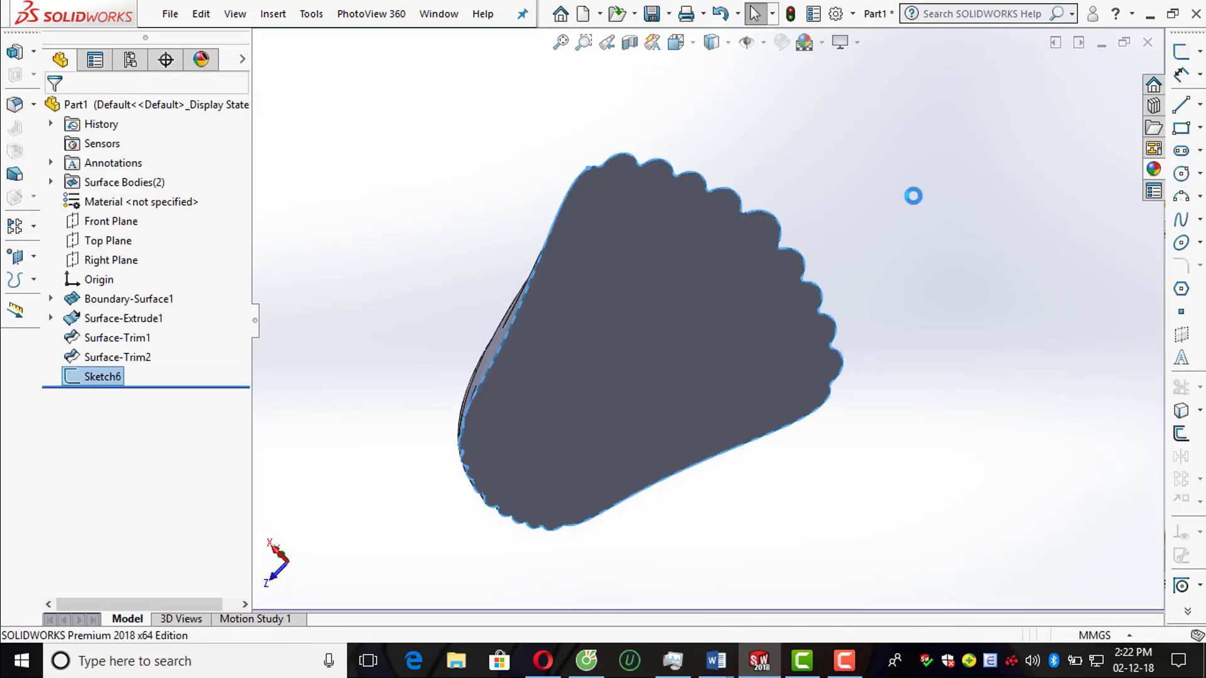
Step: Extrude the outline as a boss Up To Surface, stopping at the domed top
{"action": "left_click", "coordinate": [15, 51]}
{"action": "left_click", "coordinate": [211, 216]}
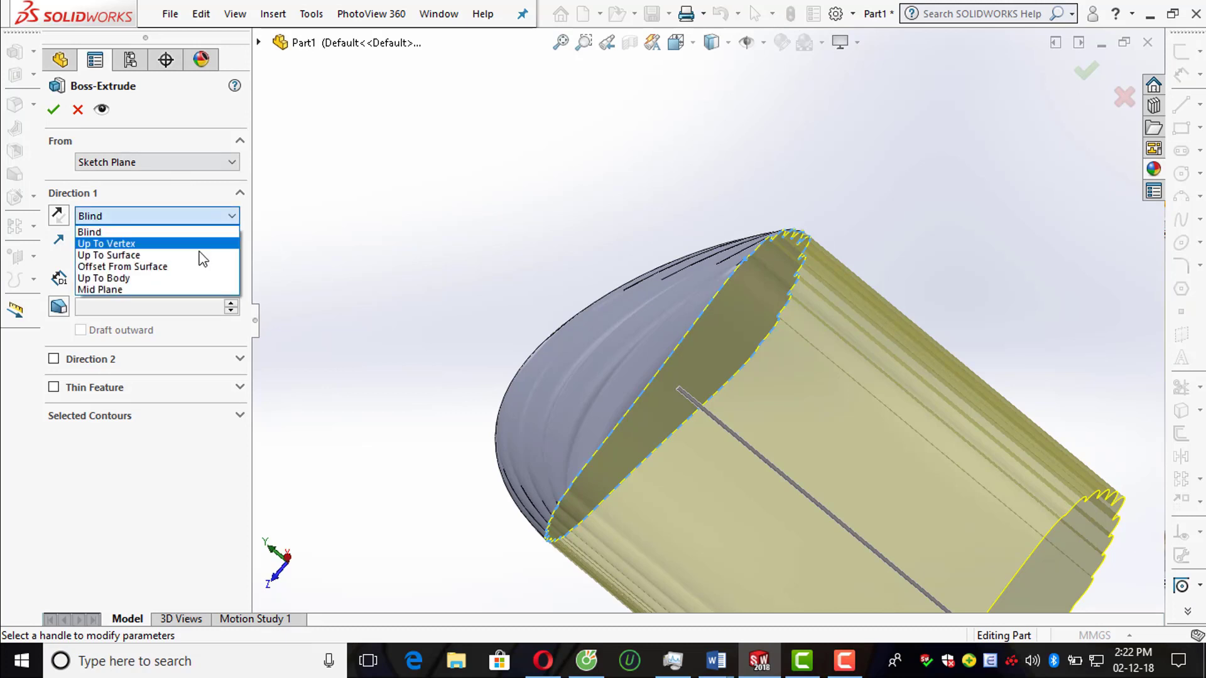
{"action": "left_click", "coordinate": [194, 260]}
{"action": "middle_click_drag", "start_coordinate": [463, 415], "coordinate": [631, 381]}
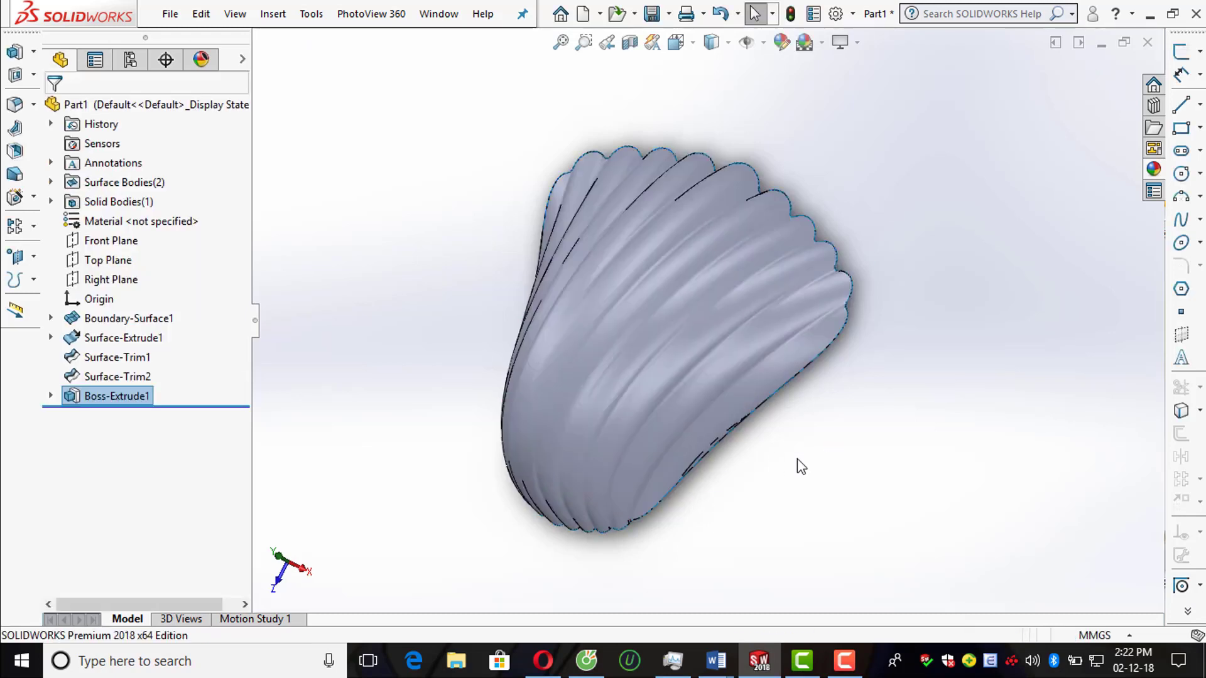
{"action": "middle_click_drag", "start_coordinate": [797, 464], "coordinate": [655, 342]}
Step: Hide Surface-Trim2 and toggle visibility of the other surface bodies
{"action": "left_click", "coordinate": [116, 376]}
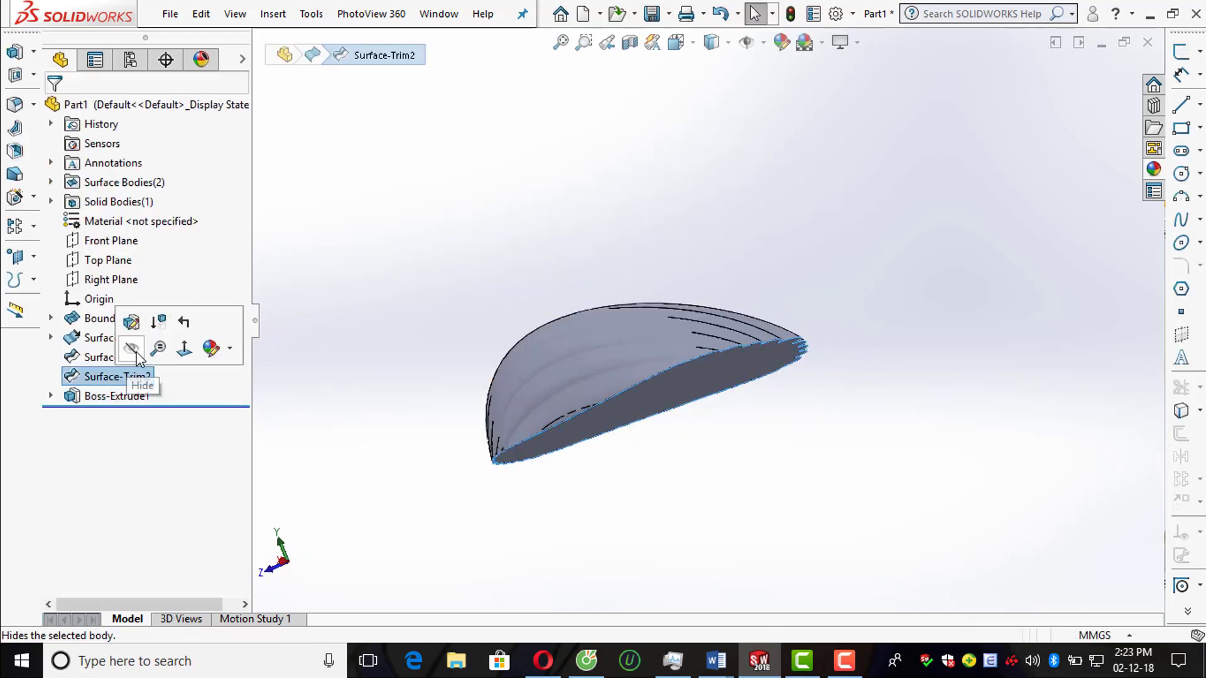
{"action": "left_click", "coordinate": [117, 357]}
{"action": "left_click", "coordinate": [118, 337]}
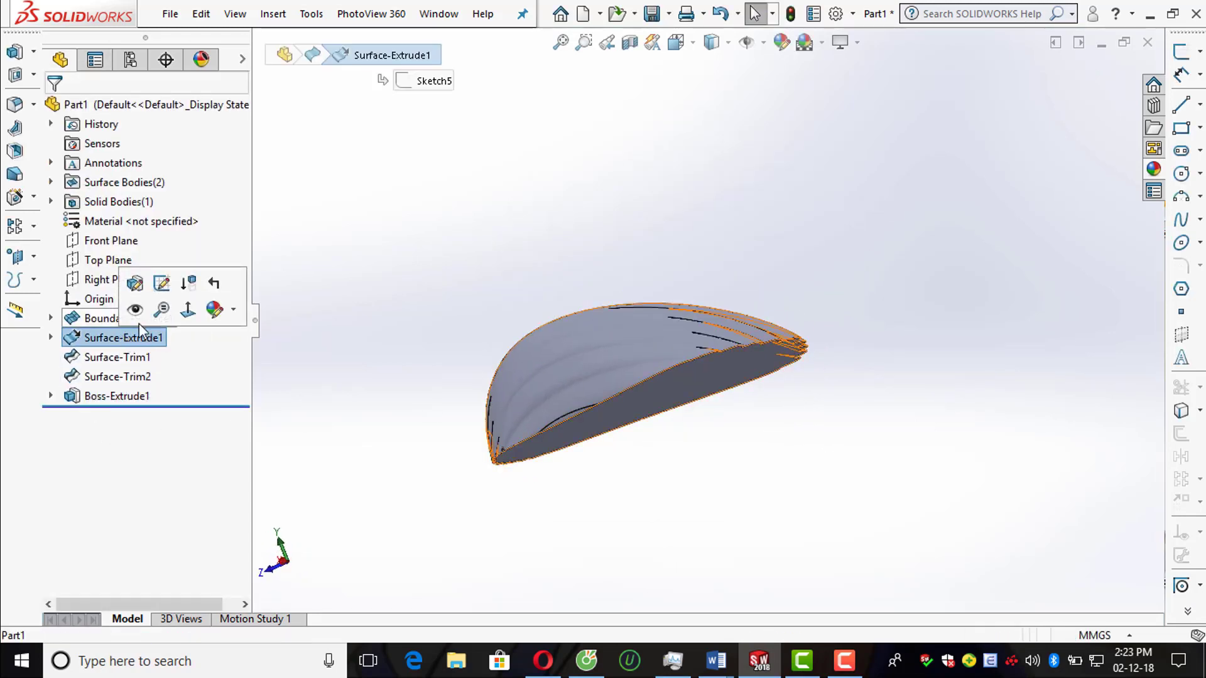
{"action": "left_click", "coordinate": [122, 318]}
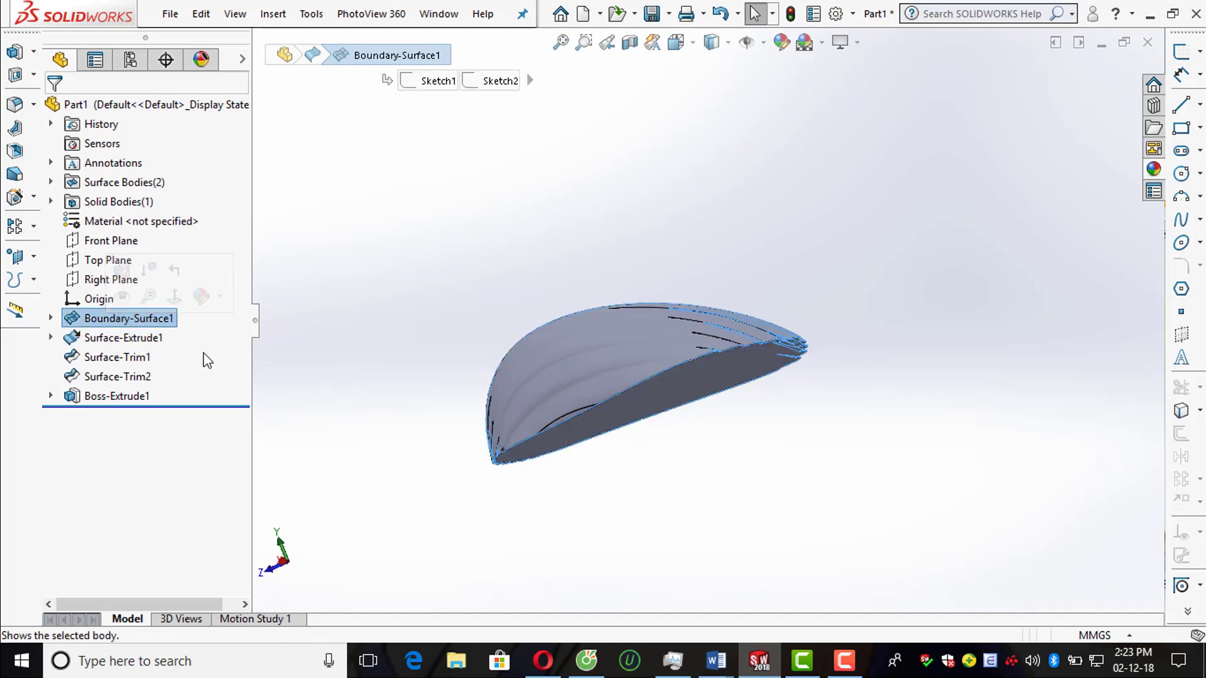
{"action": "left_click", "coordinate": [125, 337]}
{"action": "left_click", "coordinate": [132, 319]}
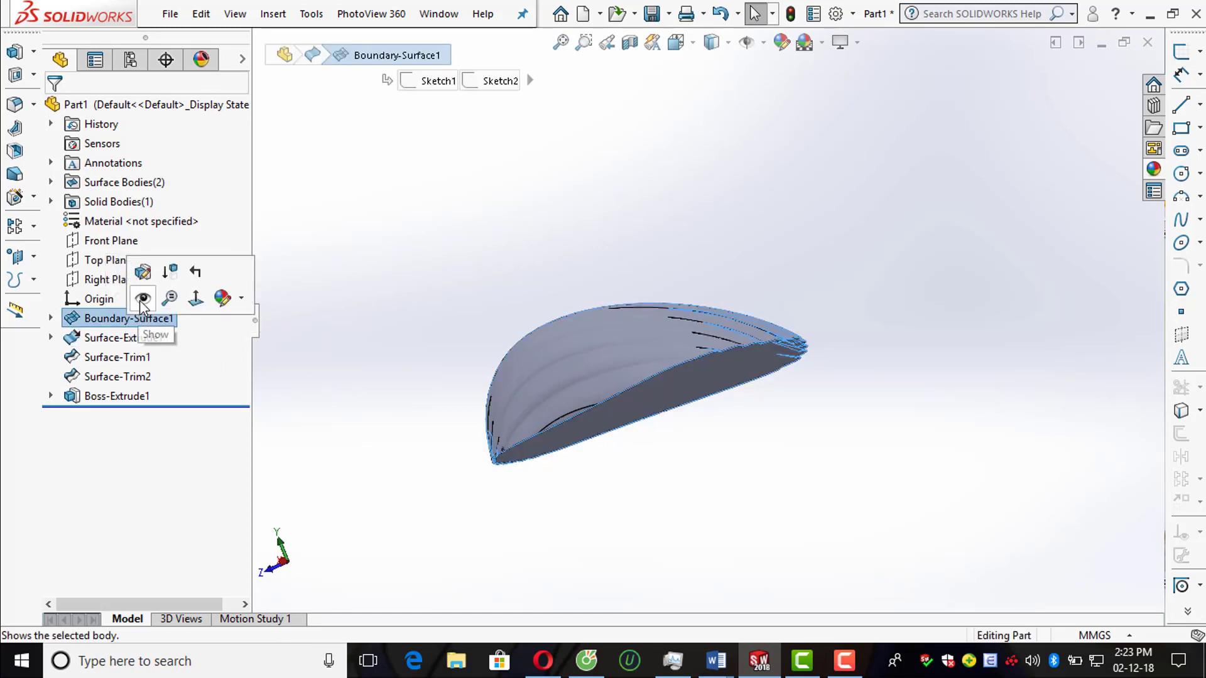
{"action": "middle_click_drag", "start_coordinate": [513, 250], "coordinate": [653, 377]}
{"action": "left_click", "coordinate": [700, 368]}
{"action": "left_click", "coordinate": [279, 430]}
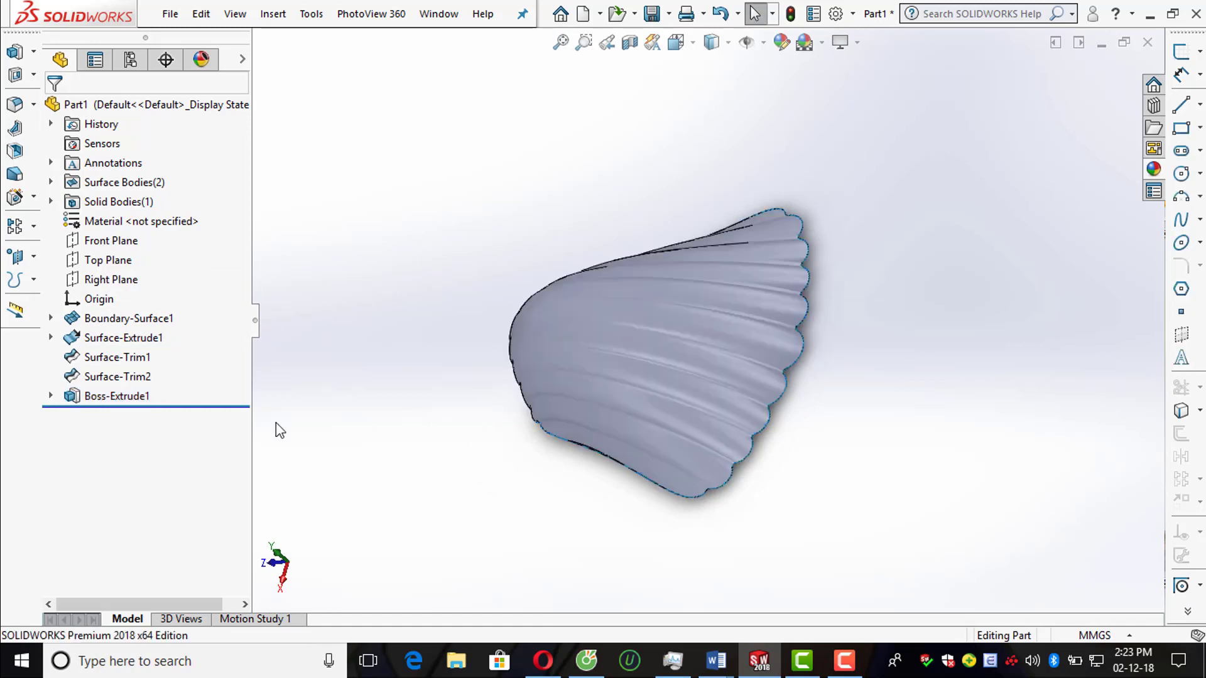
{"action": "left_click", "coordinate": [116, 396]}
{"action": "mouse_move", "coordinate": [533, 352]}
{"action": "middle_mouse_down"}
{"action": "mouse_move", "coordinate": [627, 308]}
{"action": "mouse_move", "coordinate": [776, 314]}
{"action": "mouse_move", "coordinate": [473, 401]}
{"action": "middle_mouse_up"}
{"action": "key", "text": "Escape"}
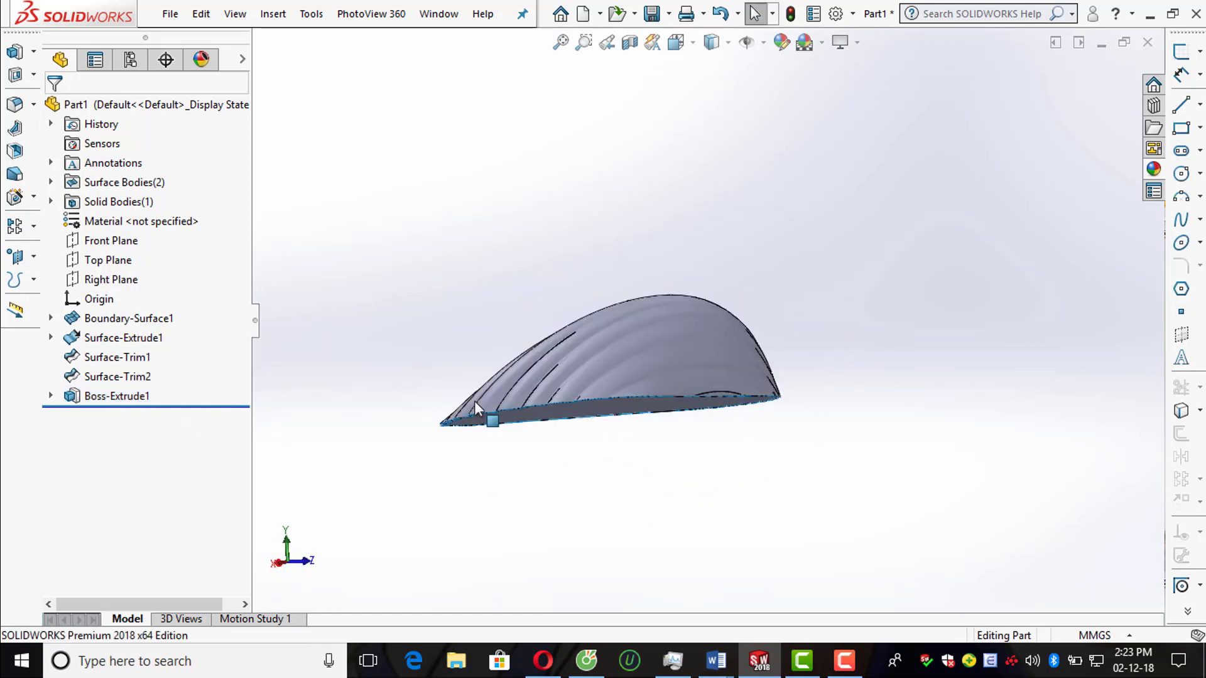
Step: Hide Surface-Trim1 and the extruded surface, leaving only the solid shell
{"action": "left_click", "coordinate": [116, 376]}
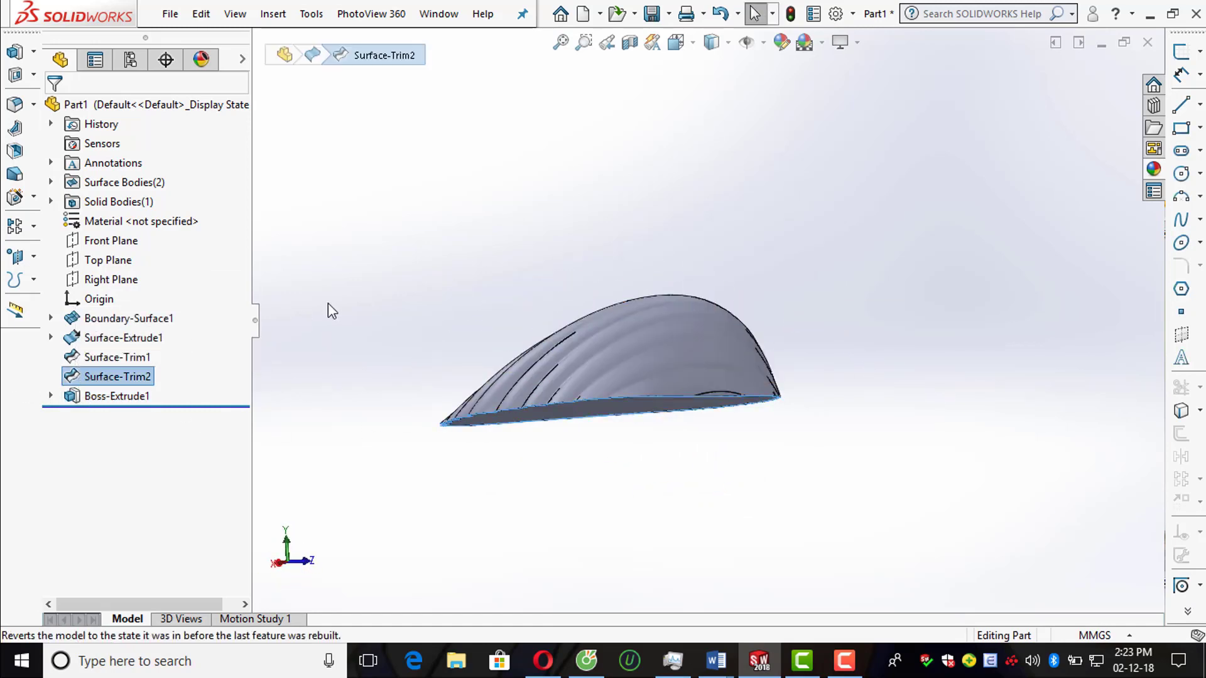
{"action": "left_click", "coordinate": [149, 356]}
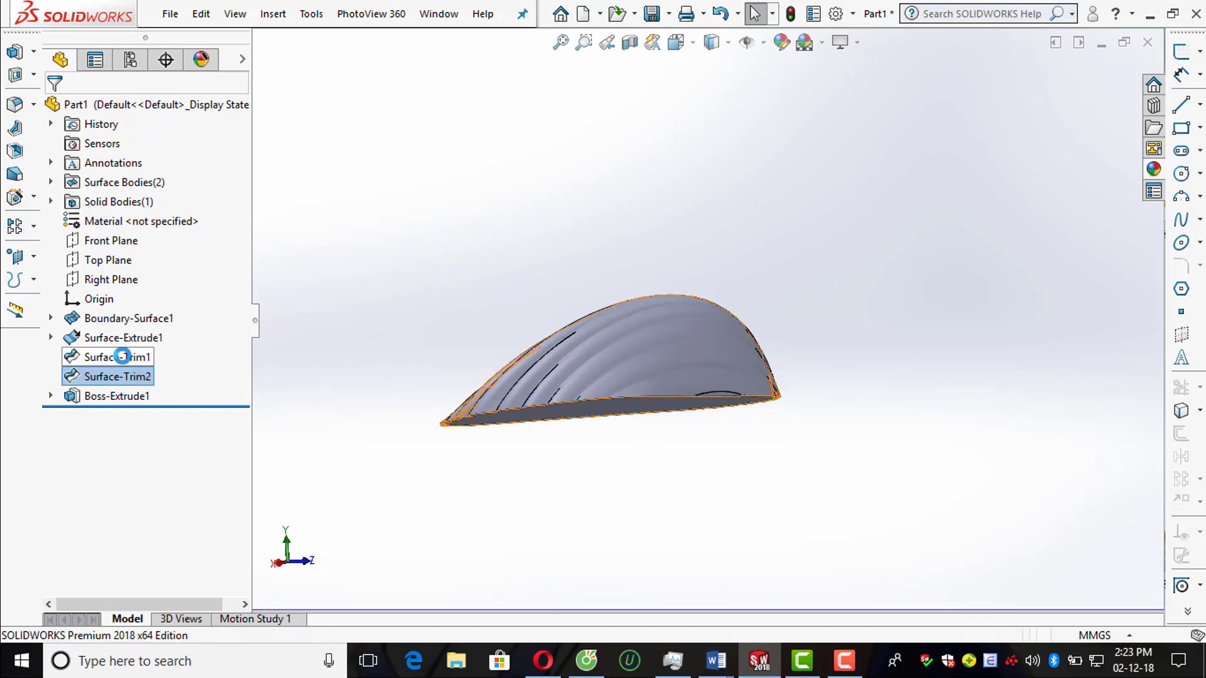
{"action": "left_click", "coordinate": [137, 331]}
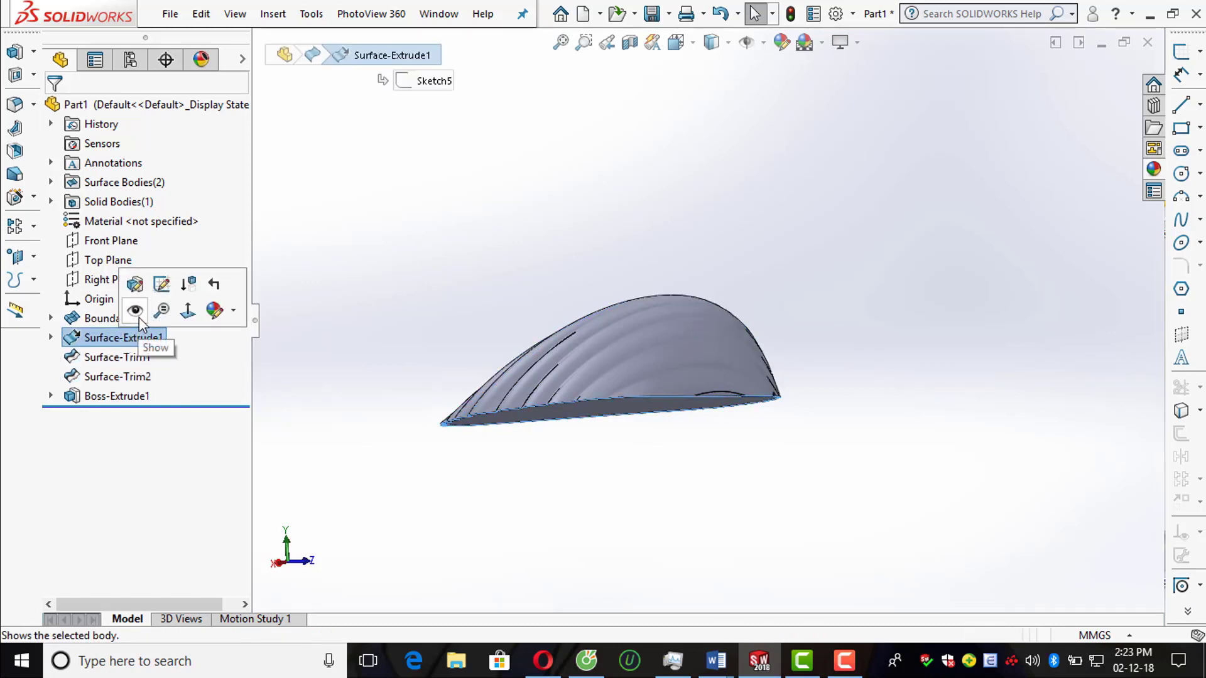
{"action": "left_click", "coordinate": [126, 318]}
{"action": "mouse_move", "coordinate": [377, 261]}
{"action": "middle_mouse_down"}
{"action": "mouse_move", "coordinate": [812, 489]}
{"action": "mouse_move", "coordinate": [677, 371]}
{"action": "mouse_move", "coordinate": [646, 449]}
{"action": "mouse_move", "coordinate": [706, 281]}
{"action": "mouse_move", "coordinate": [786, 292]}
{"action": "mouse_move", "coordinate": [694, 303]}
{"action": "mouse_move", "coordinate": [681, 363]}
{"action": "mouse_move", "coordinate": [616, 221]}
{"action": "mouse_move", "coordinate": [729, 308]}
{"action": "mouse_move", "coordinate": [555, 426]}
{"action": "mouse_move", "coordinate": [724, 187]}
{"action": "mouse_move", "coordinate": [793, 258]}
{"action": "mouse_move", "coordinate": [526, 382]}
{"action": "middle_mouse_up"}
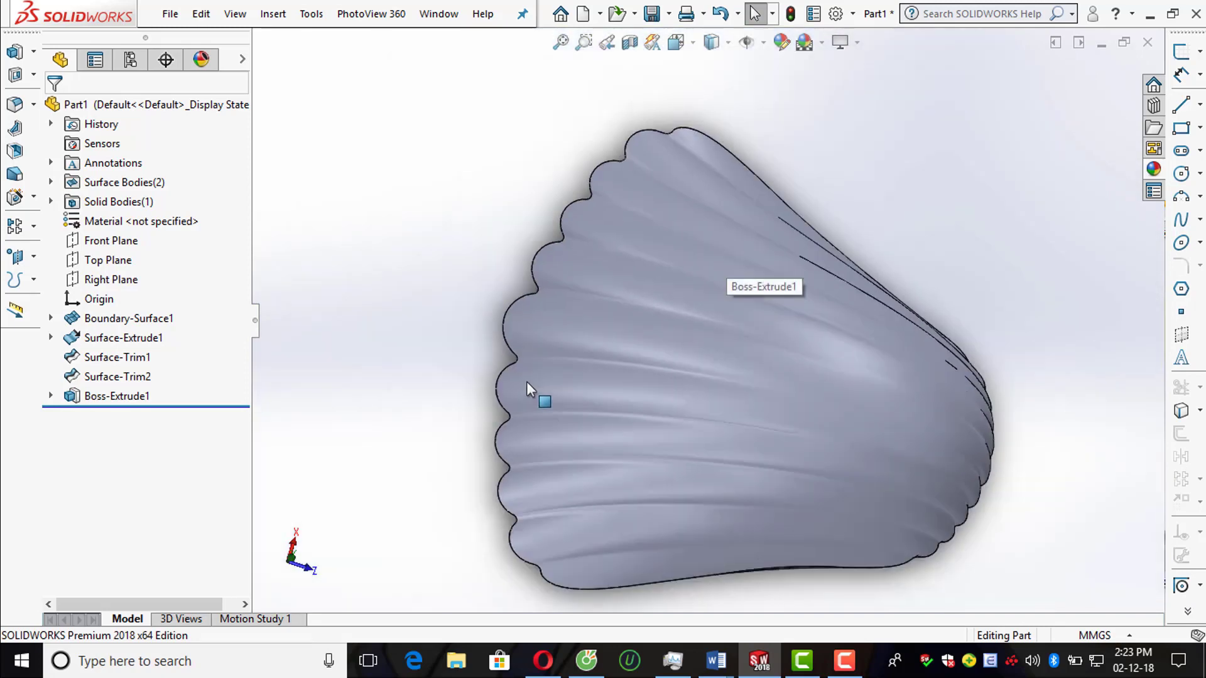
Step: Set the display style to Shaded With Edges after trying Wireframe and Shaded
{"action": "left_click", "coordinate": [726, 43]}
{"action": "left_click", "coordinate": [712, 167]}
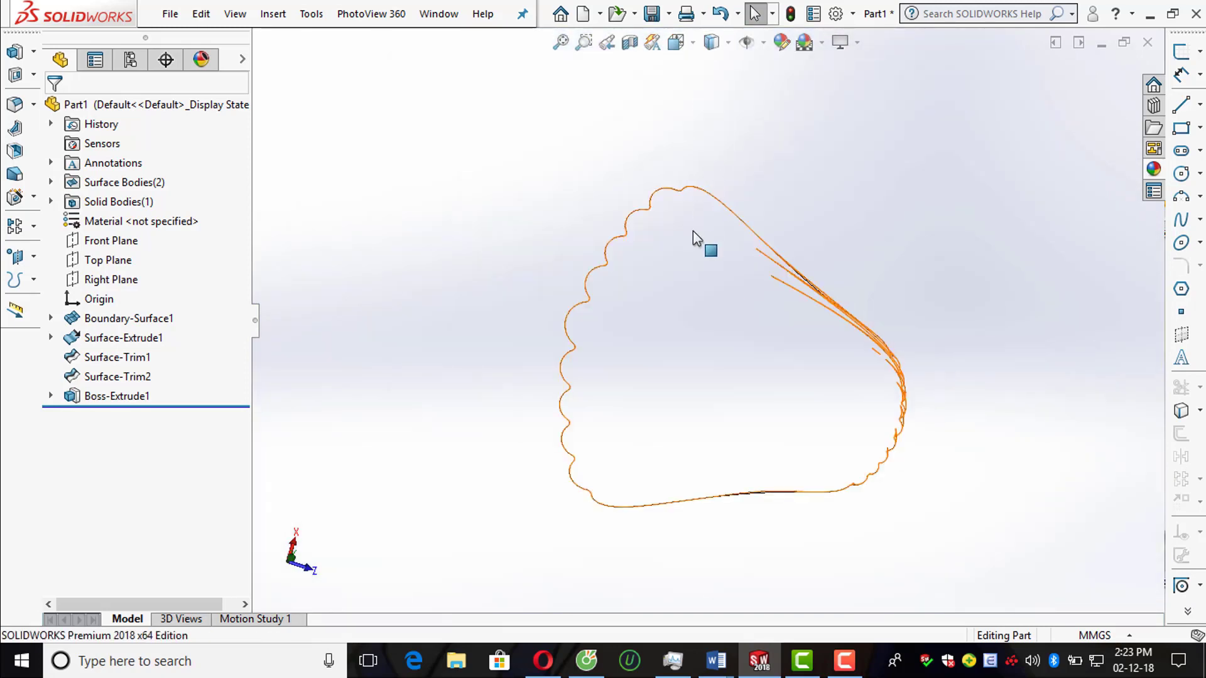
{"action": "middle_click_drag", "start_coordinate": [692, 231], "coordinate": [694, 158]}
{"action": "left_click", "coordinate": [726, 43]}
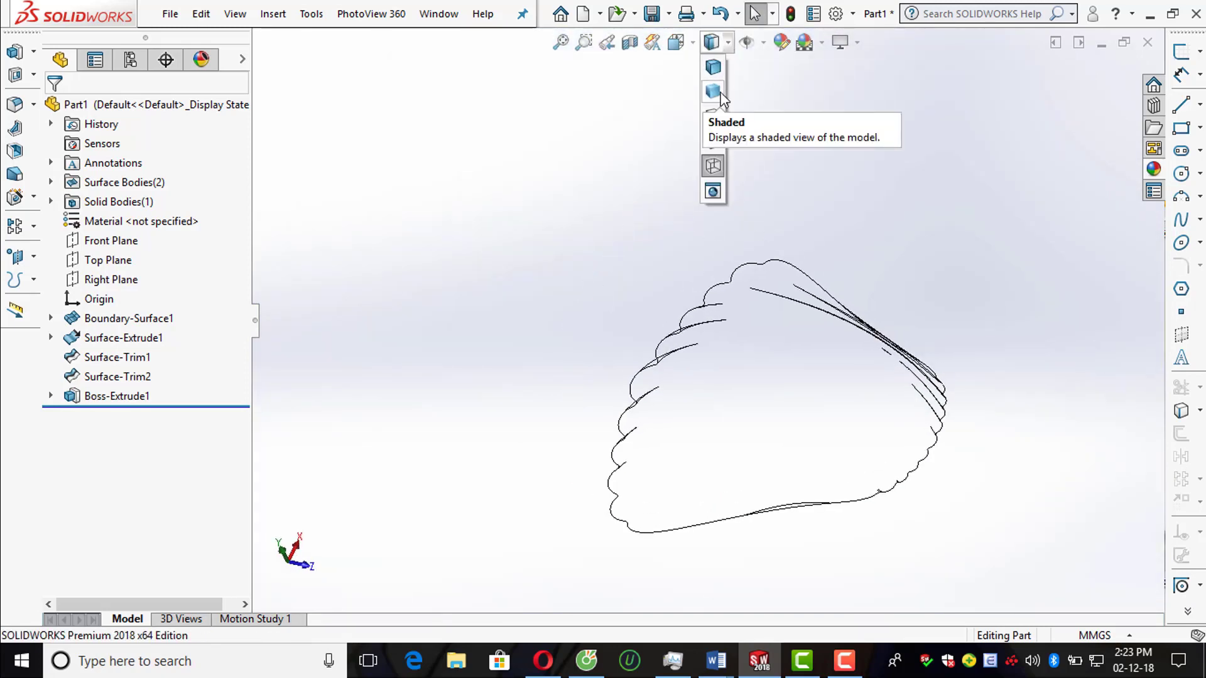
{"action": "left_click", "coordinate": [712, 88]}
{"action": "middle_click_drag", "start_coordinate": [745, 255], "coordinate": [710, 218]}
{"action": "left_click", "coordinate": [728, 44]}
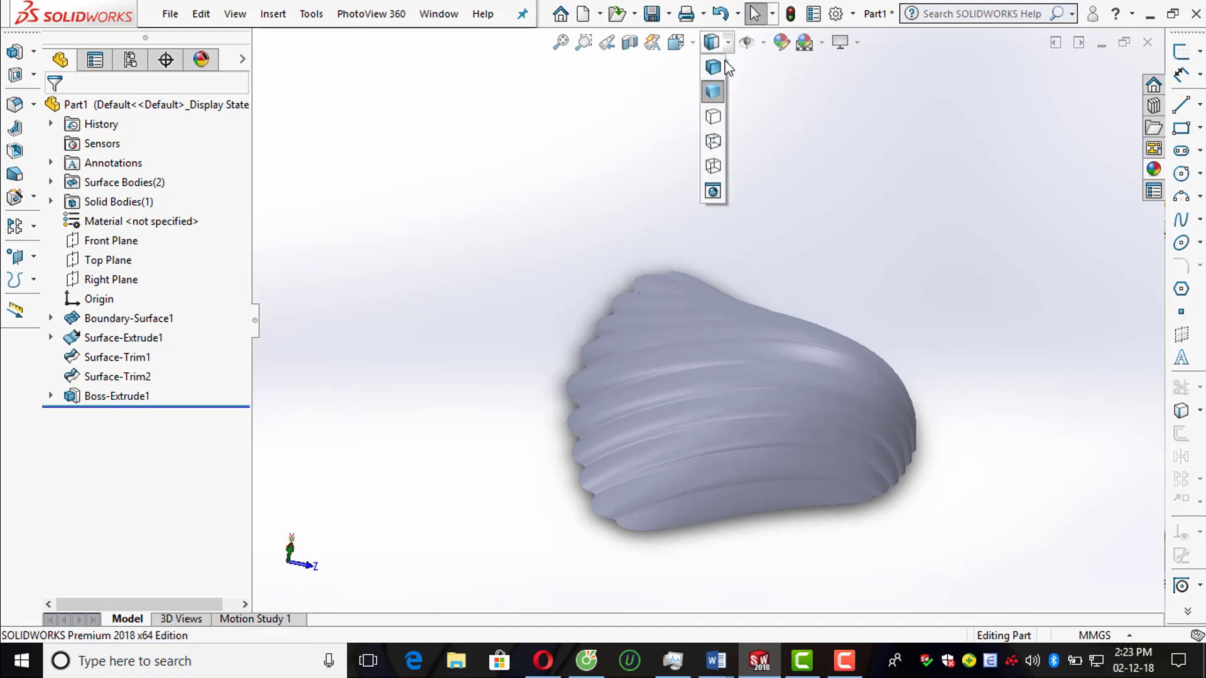
{"action": "left_click", "coordinate": [711, 66]}
Step: Orbit and zoom around the solid shell to inspect its ribs
{"action": "mouse_move", "coordinate": [665, 180]}
{"action": "middle_mouse_down"}
{"action": "mouse_move", "coordinate": [721, 354]}
{"action": "mouse_move", "coordinate": [816, 356]}
{"action": "mouse_move", "coordinate": [915, 385]}
{"action": "mouse_move", "coordinate": [785, 479]}
{"action": "mouse_move", "coordinate": [654, 412]}
{"action": "mouse_move", "coordinate": [884, 282]}
{"action": "mouse_move", "coordinate": [951, 322]}
{"action": "mouse_move", "coordinate": [879, 288]}
{"action": "mouse_move", "coordinate": [722, 404]}
{"action": "middle_mouse_up"}
{"action": "scroll", "coordinate": [820, 428], "scroll_direction": "down", "scroll_amount": 3}
{"action": "scroll", "coordinate": [820, 429], "scroll_direction": "up", "scroll_amount": 3}
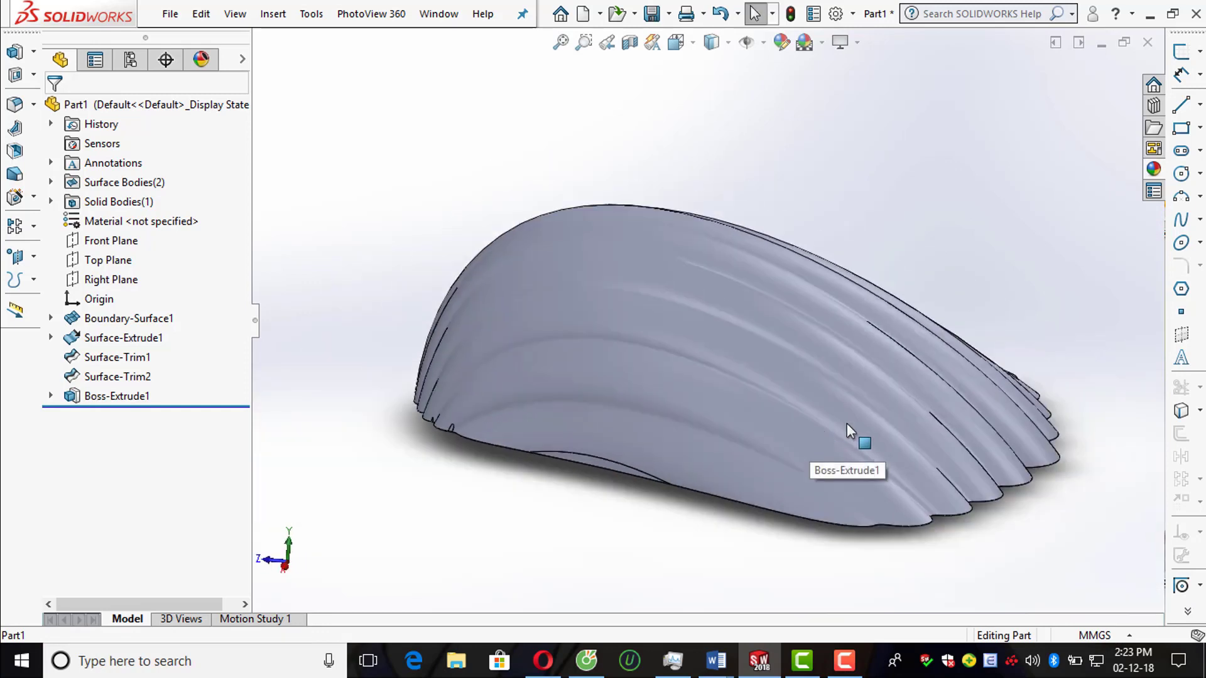
{"action": "scroll", "coordinate": [929, 423], "scroll_direction": "down", "scroll_amount": 2}
{"action": "mouse_move", "coordinate": [856, 398]}
{"action": "middle_mouse_down"}
{"action": "mouse_move", "coordinate": [745, 372]}
{"action": "mouse_move", "coordinate": [647, 190]}
{"action": "middle_mouse_up"}
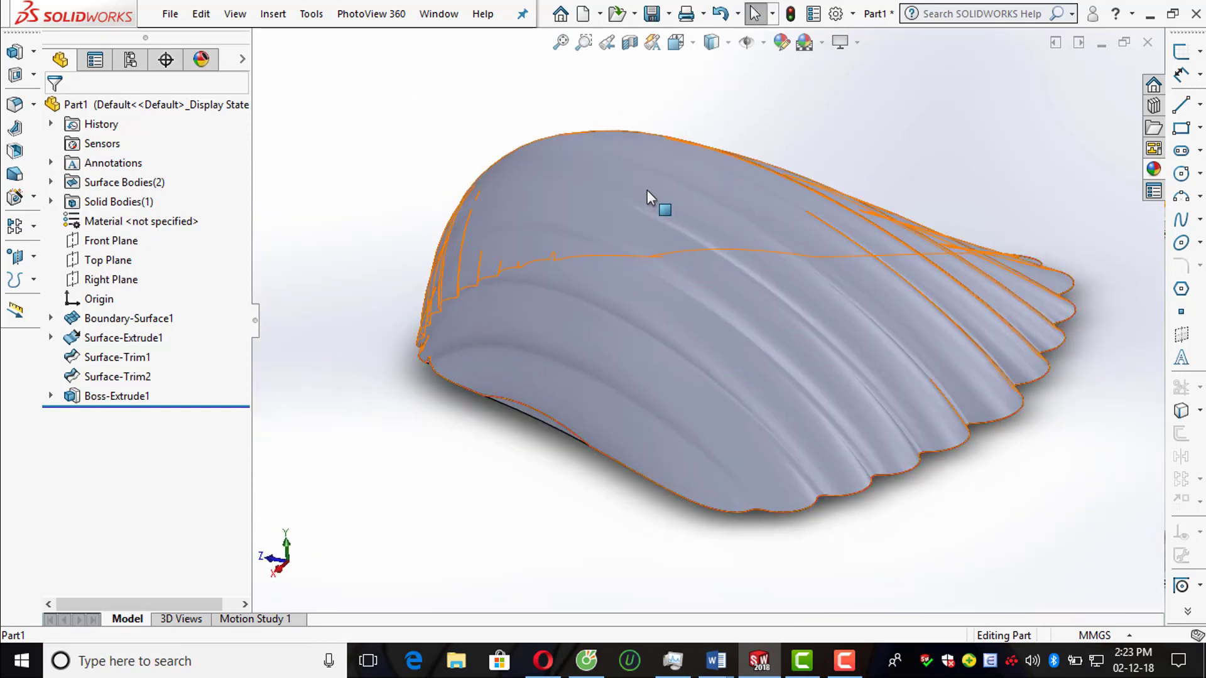
{"action": "scroll", "coordinate": [647, 190], "scroll_direction": "down", "scroll_amount": 2}
{"action": "scroll", "coordinate": [647, 189], "scroll_direction": "down", "scroll_amount": 1}
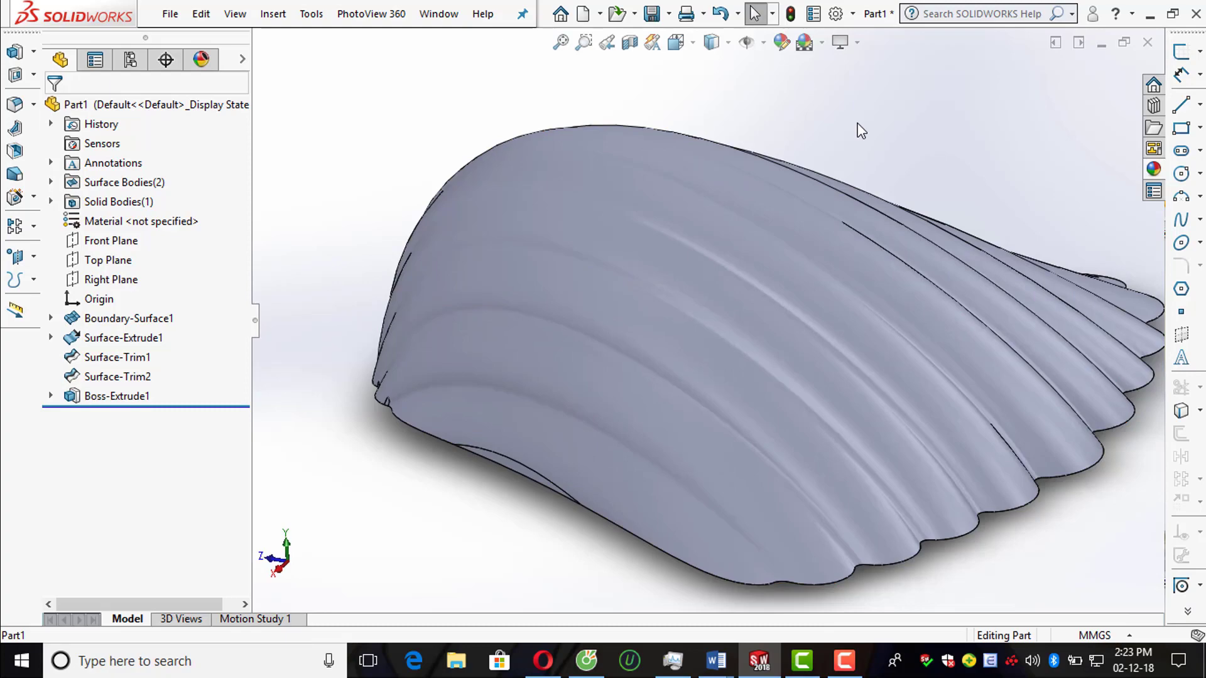